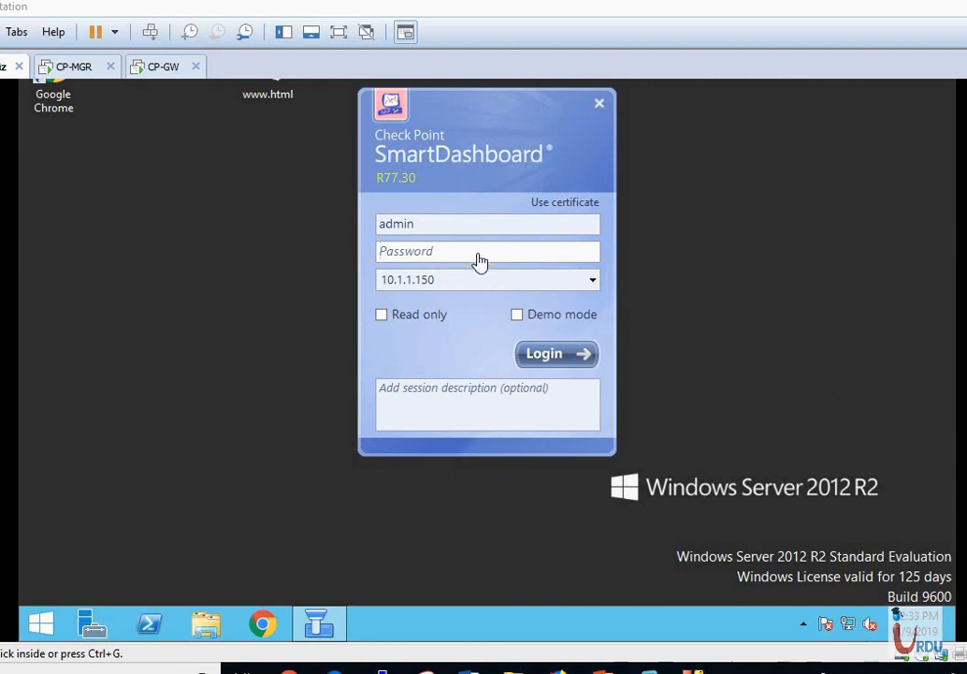
Log in to SmartDashboard in Demo mode against the local demo database.
{"action": "left_click", "coordinate": [517, 316]}
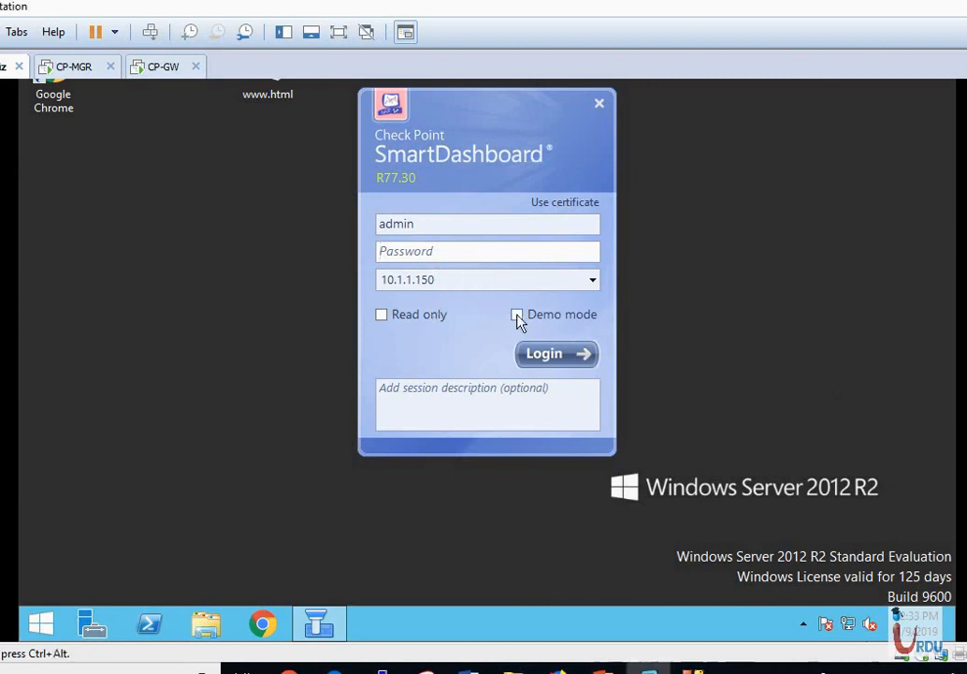
{"action": "left_click", "coordinate": [520, 318]}
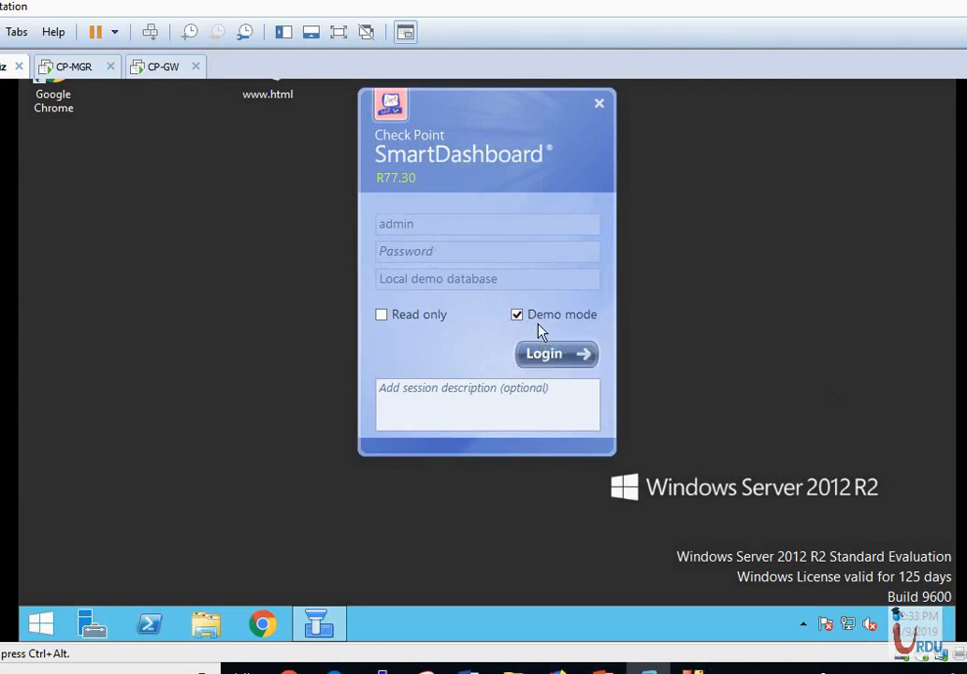
{"action": "left_click", "coordinate": [570, 355]}
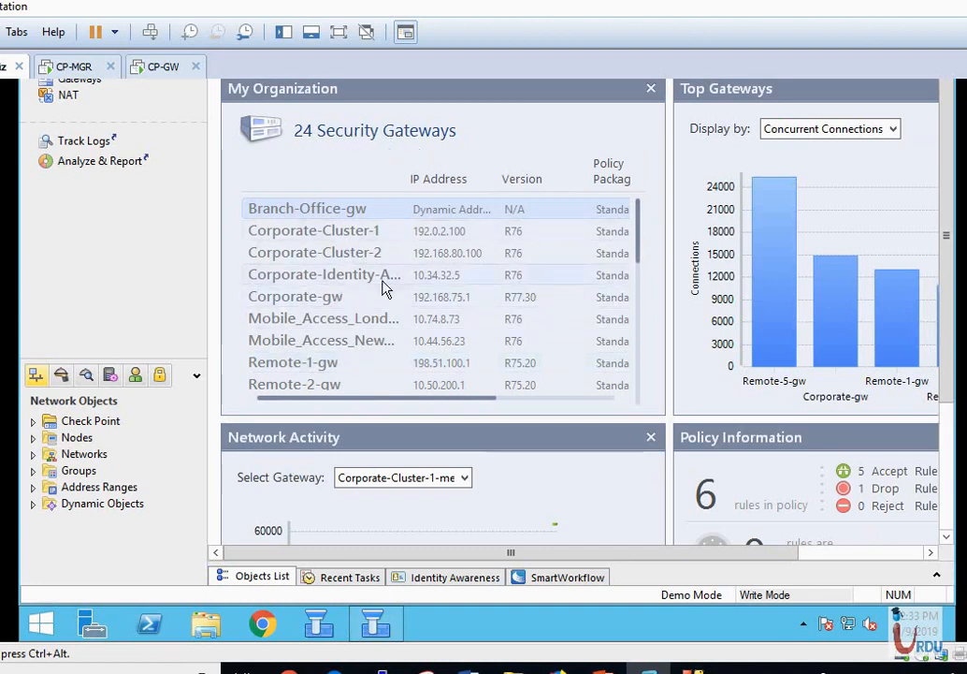
Switch from the overview dashboard to the Firewall Policy rule table.
{"action": "mouse_move", "coordinate": [640, 239]}
{"action": "left_mouse_down"}
{"action": "mouse_move", "coordinate": [642, 347]}
{"action": "mouse_move", "coordinate": [641, 221]}
{"action": "left_mouse_up"}
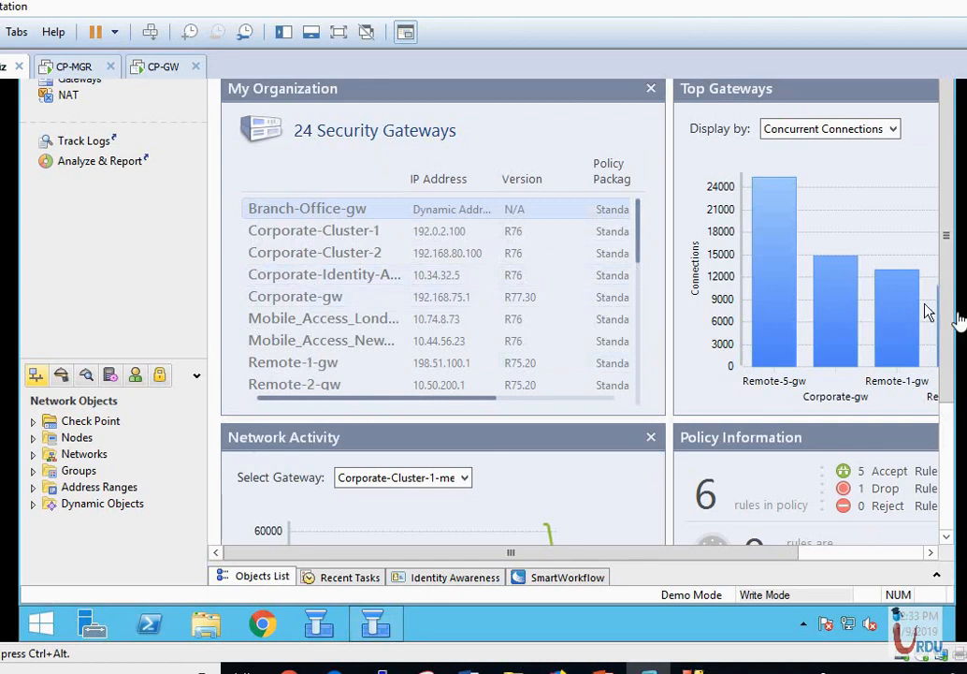
{"action": "scroll", "coordinate": [953, 423], "scroll_direction": "up", "scroll_amount": 3}
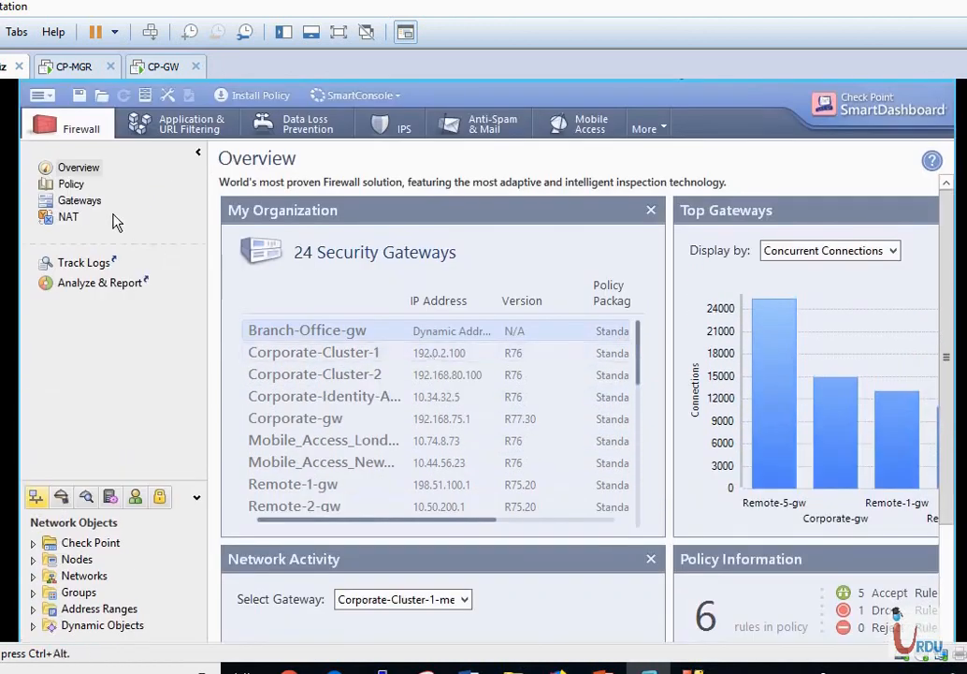
{"action": "left_click", "coordinate": [72, 184]}
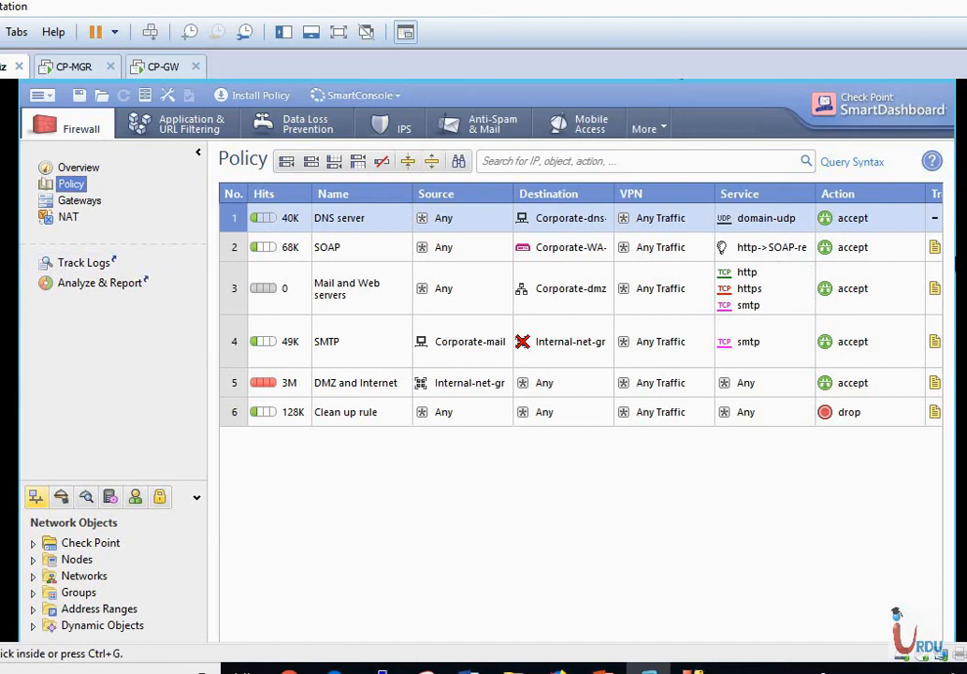
Expand the Check Point folder in the Network Objects tree to list its gateways and clusters.
{"action": "scroll", "coordinate": [488, 360], "scroll_direction": "up", "scroll_amount": 1}
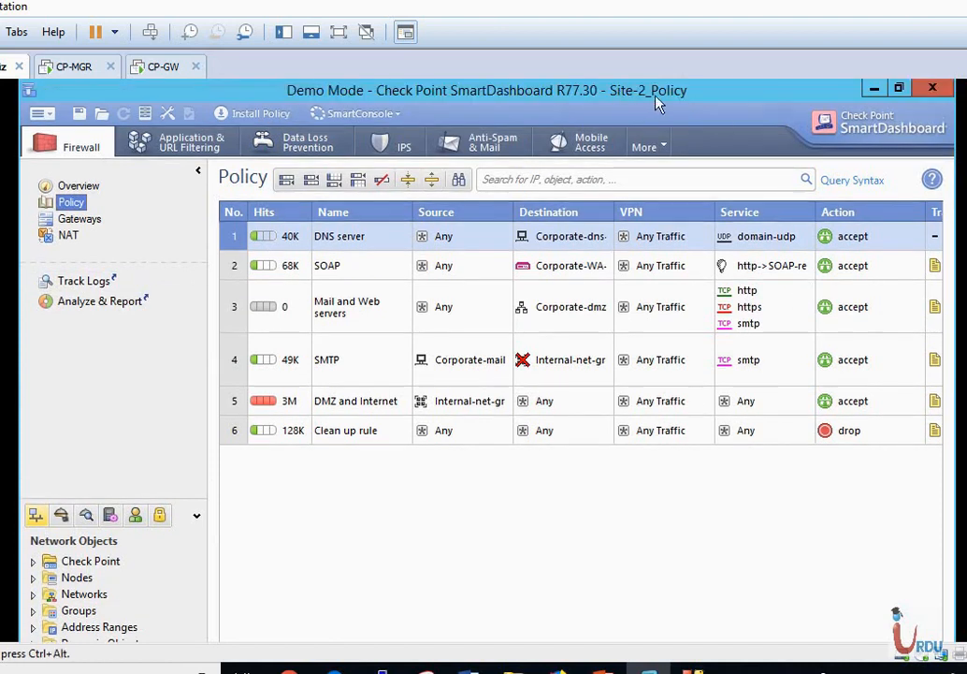
{"action": "left_click", "coordinate": [33, 563]}
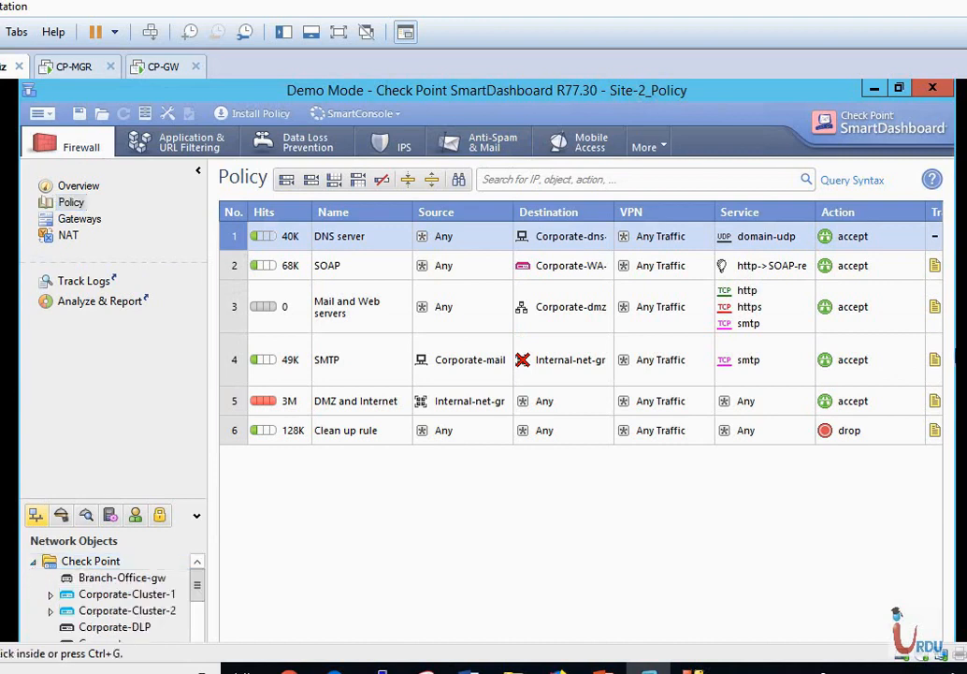
{"action": "scroll", "coordinate": [955, 355], "scroll_direction": "down", "scroll_amount": 3}
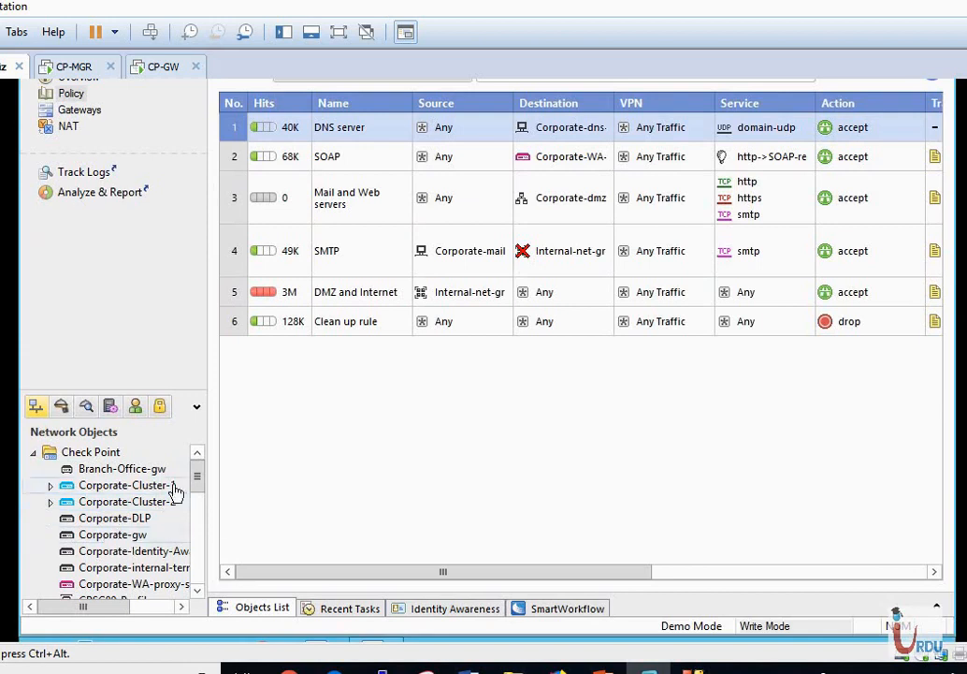
{"action": "left_click_drag", "start_coordinate": [196, 491], "coordinate": [197, 451]}
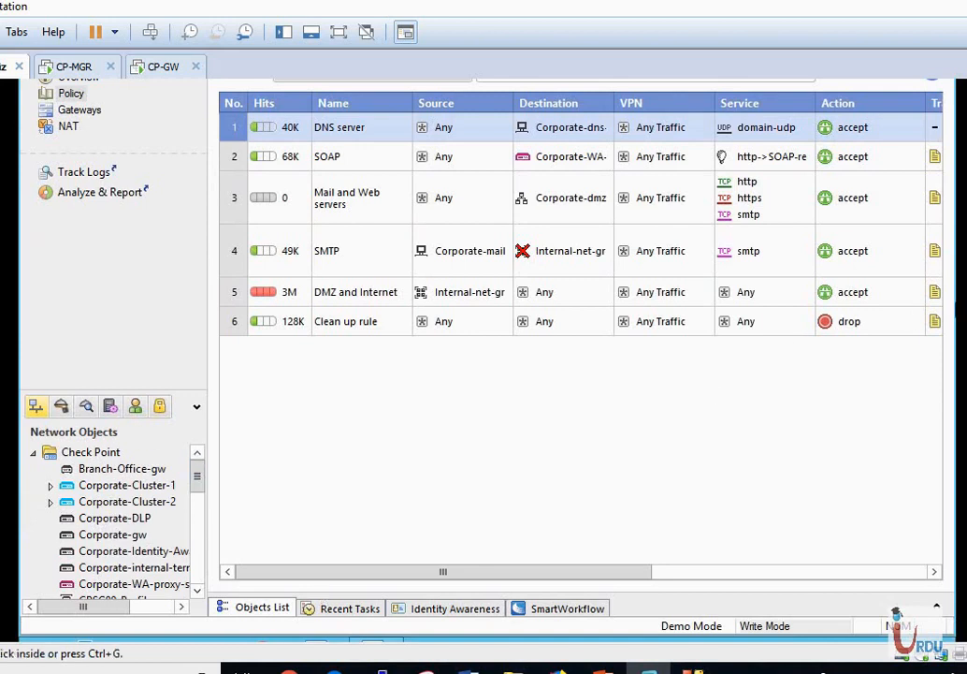
{"action": "scroll", "coordinate": [483, 364], "scroll_direction": "up", "scroll_amount": 3}
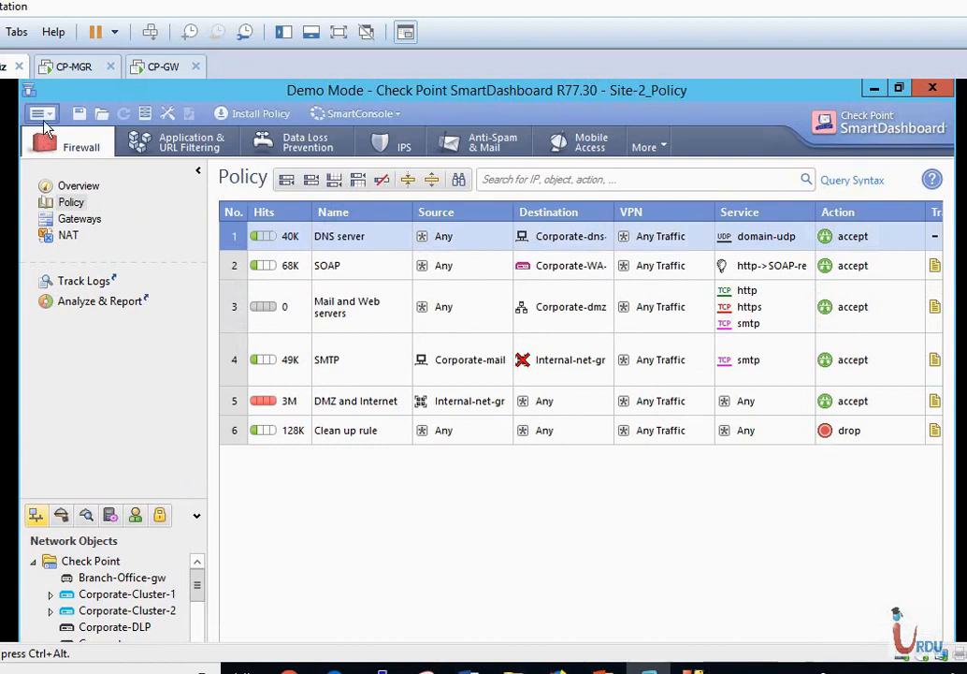
Open the Firewall-VPN policy package to load the Standard rulebase.
{"action": "left_click", "coordinate": [49, 121]}
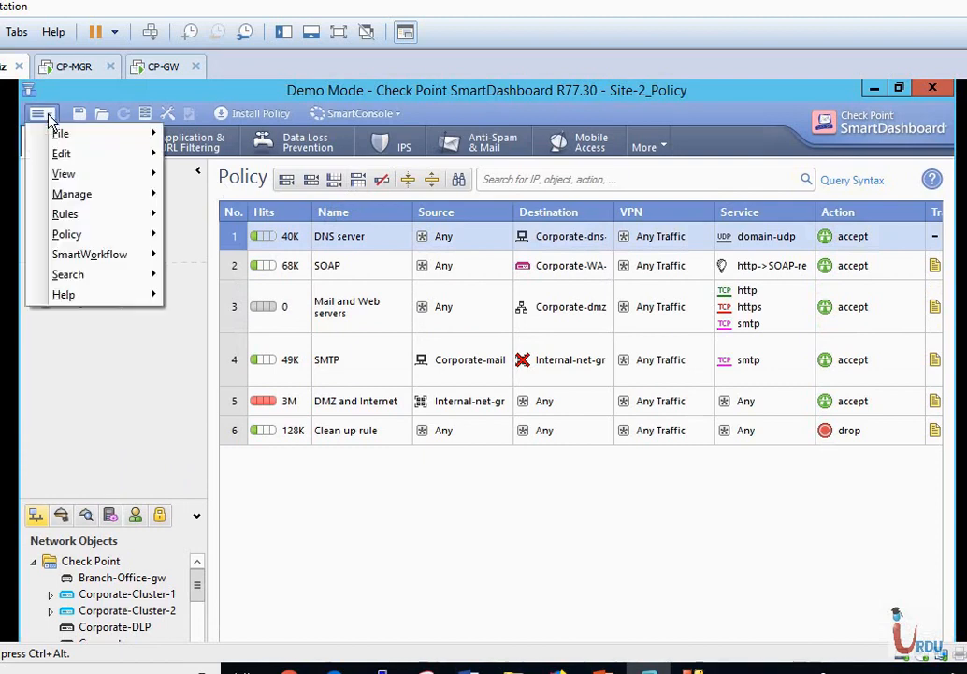
{"action": "mouse_move", "coordinate": [58, 134]}
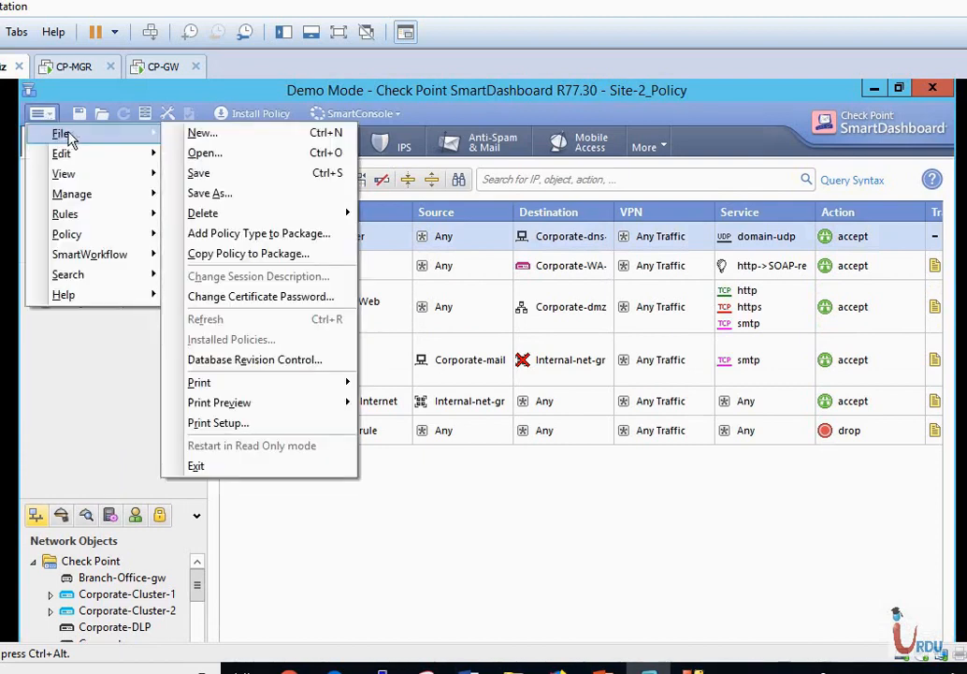
{"action": "left_click", "coordinate": [207, 156]}
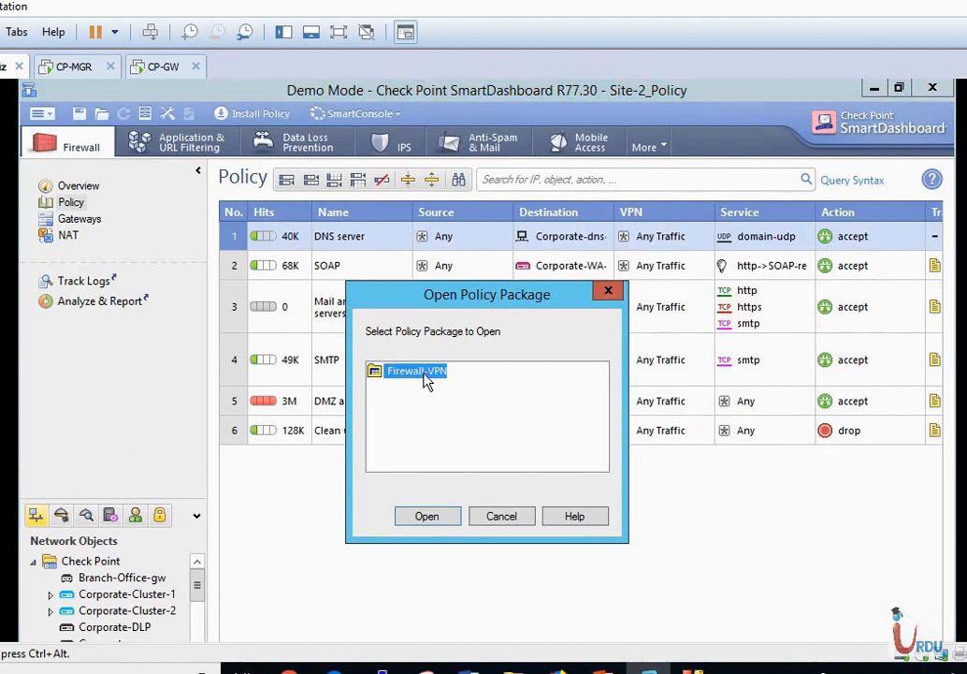
{"action": "left_click", "coordinate": [428, 518]}
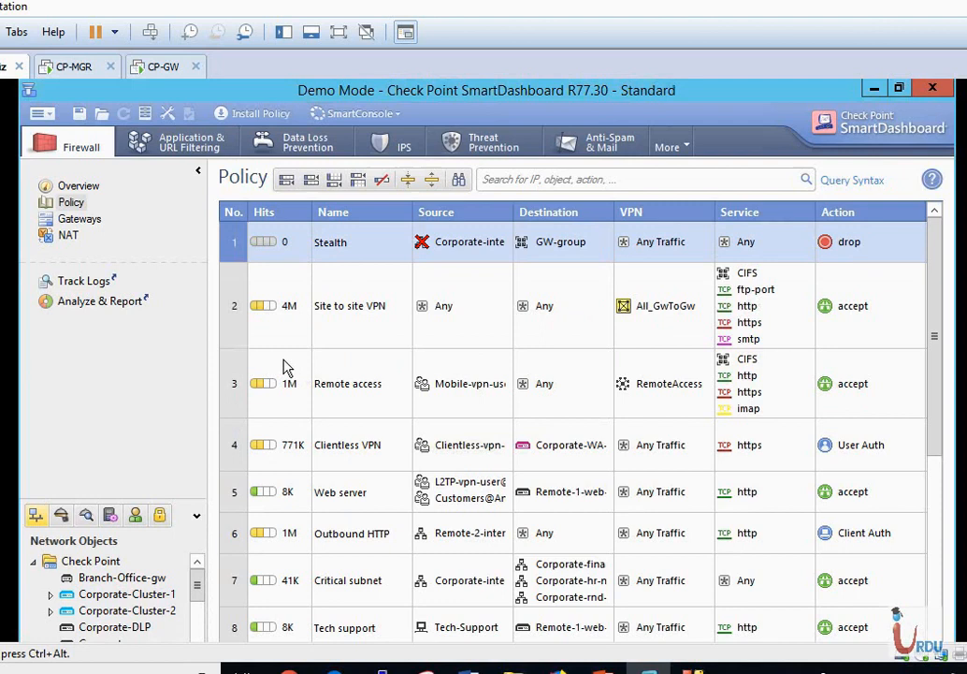
{"action": "mouse_move", "coordinate": [287, 367]}
{"action": "left_click", "coordinate": [47, 115]}
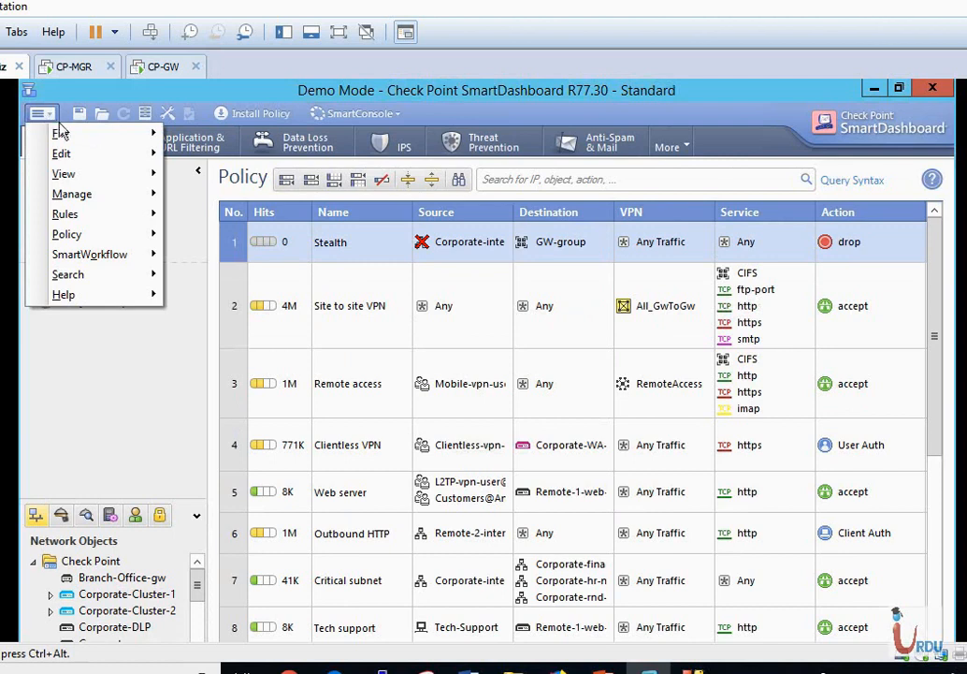
Create policy package Site-3-Policy with Firewall, Address Translation and Application & URL Filtering.
{"action": "mouse_move", "coordinate": [56, 133]}
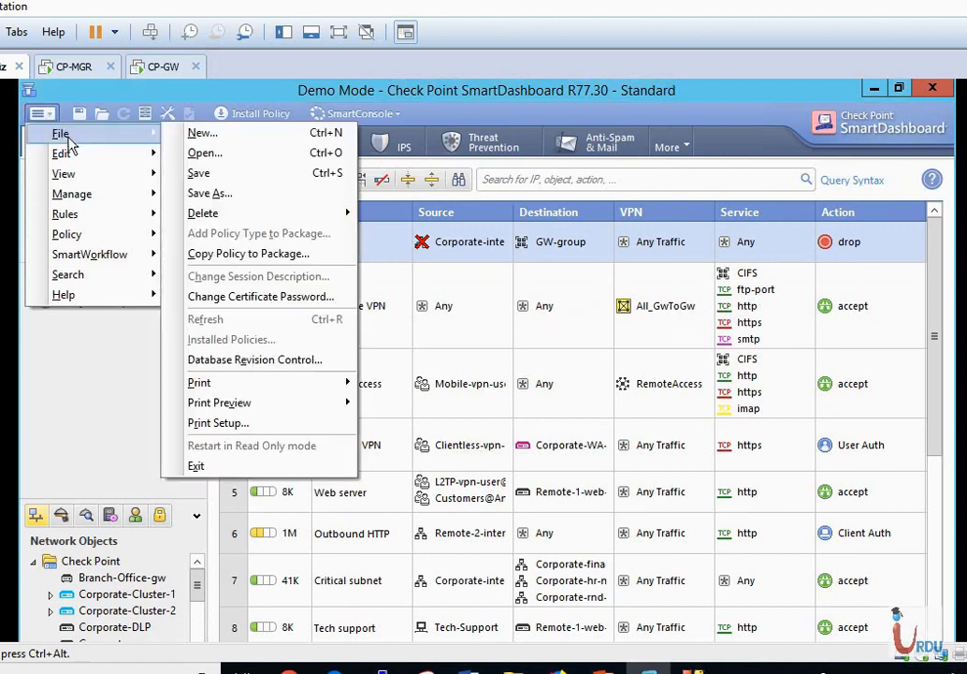
{"action": "left_click", "coordinate": [211, 136]}
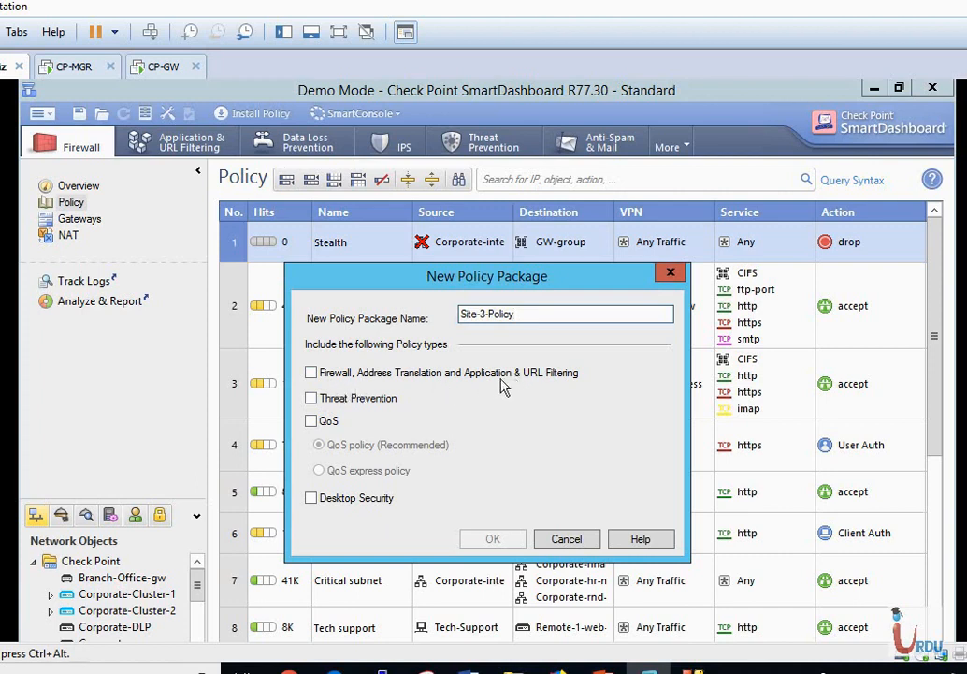
{"action": "left_click", "coordinate": [311, 373]}
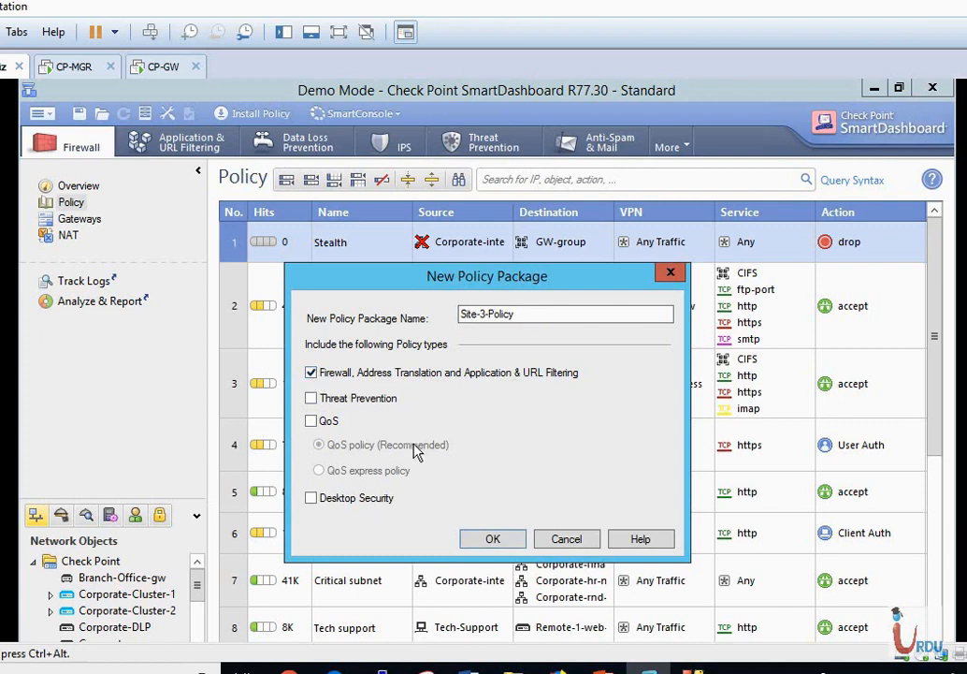
{"action": "left_click", "coordinate": [490, 539]}
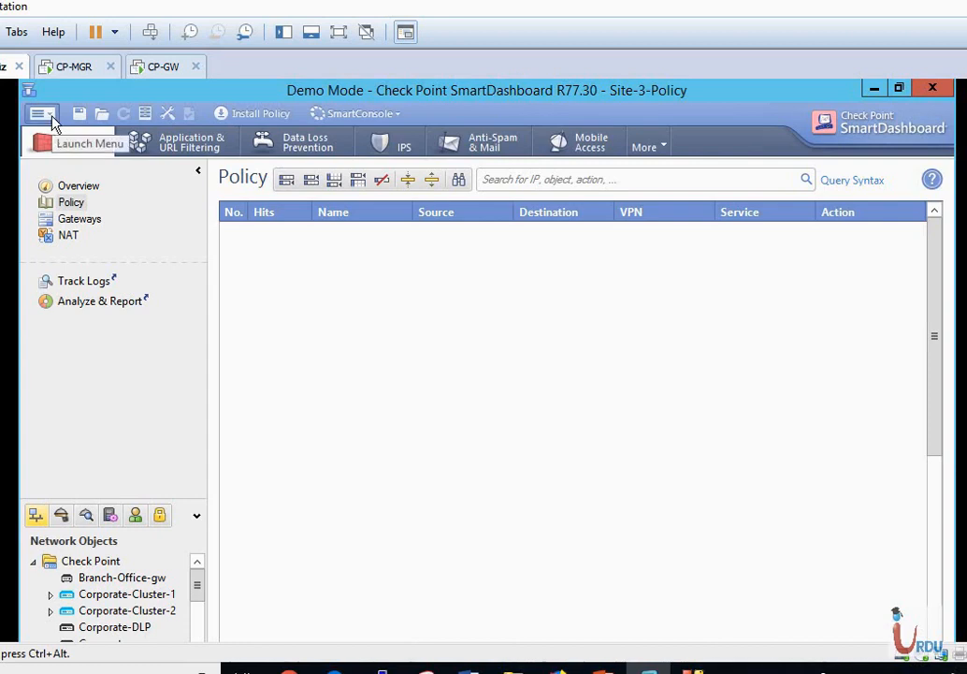
Add rule 1 named Stealth to the empty policy and set its Track to Log.
{"action": "left_click", "coordinate": [288, 182]}
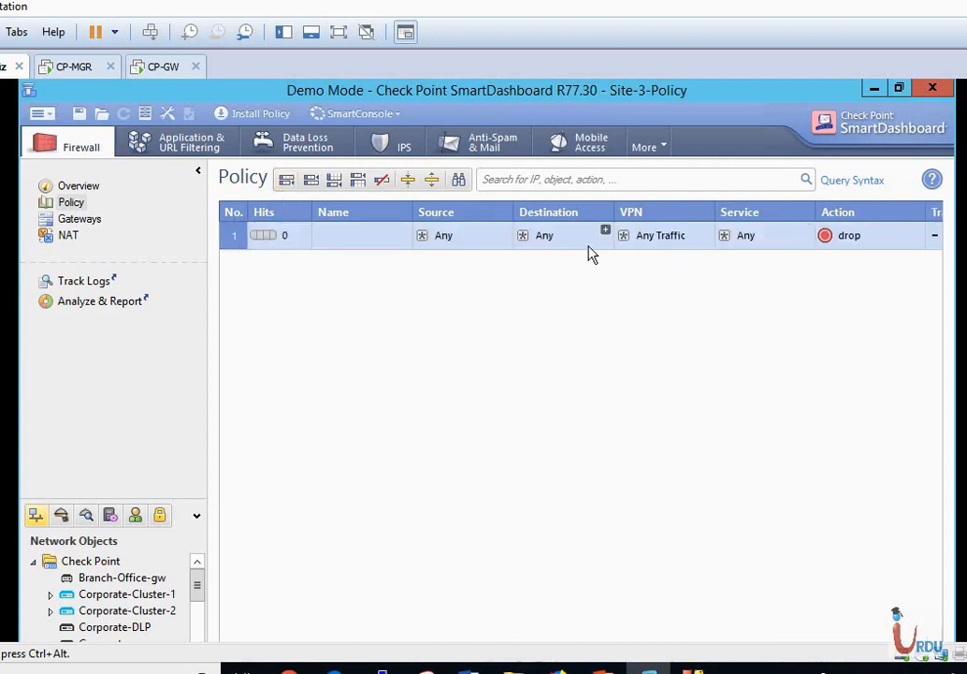
{"action": "double_click", "coordinate": [365, 238]}
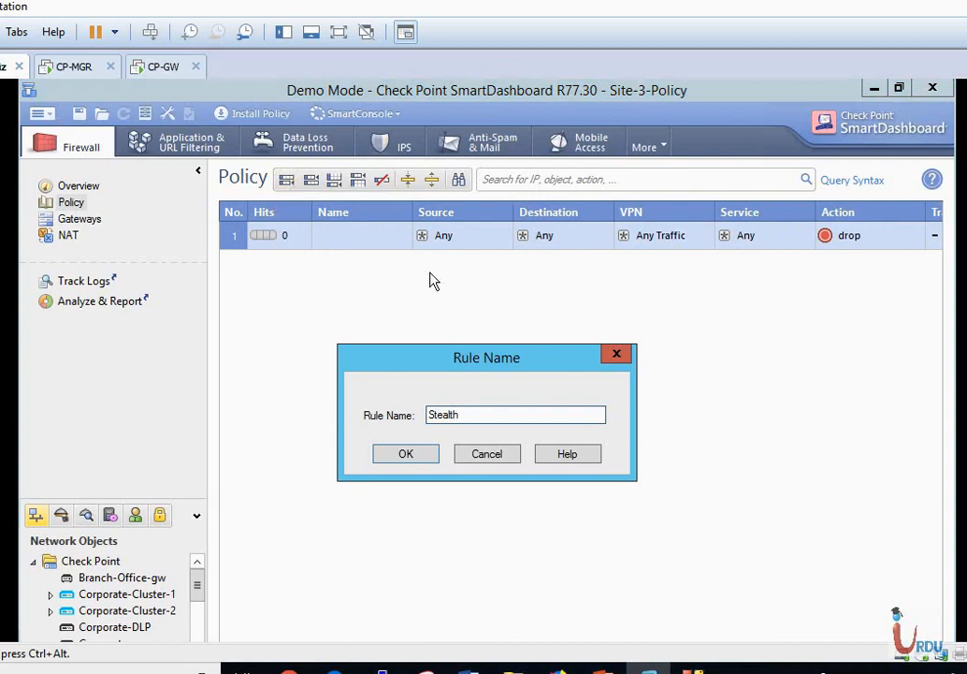
{"action": "left_click", "coordinate": [415, 454]}
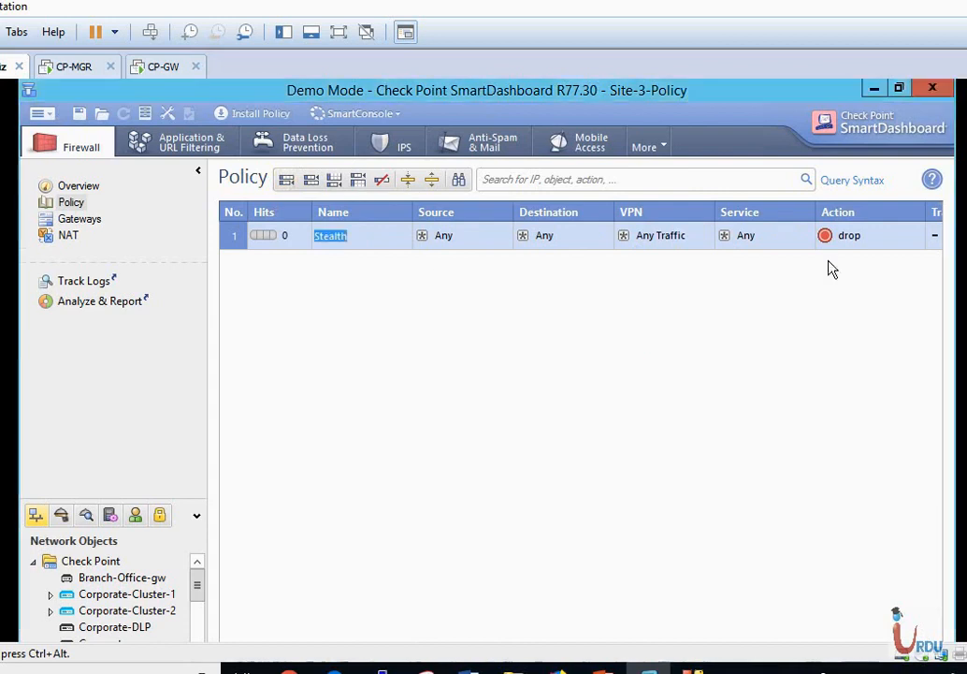
{"action": "right_click", "coordinate": [935, 242]}
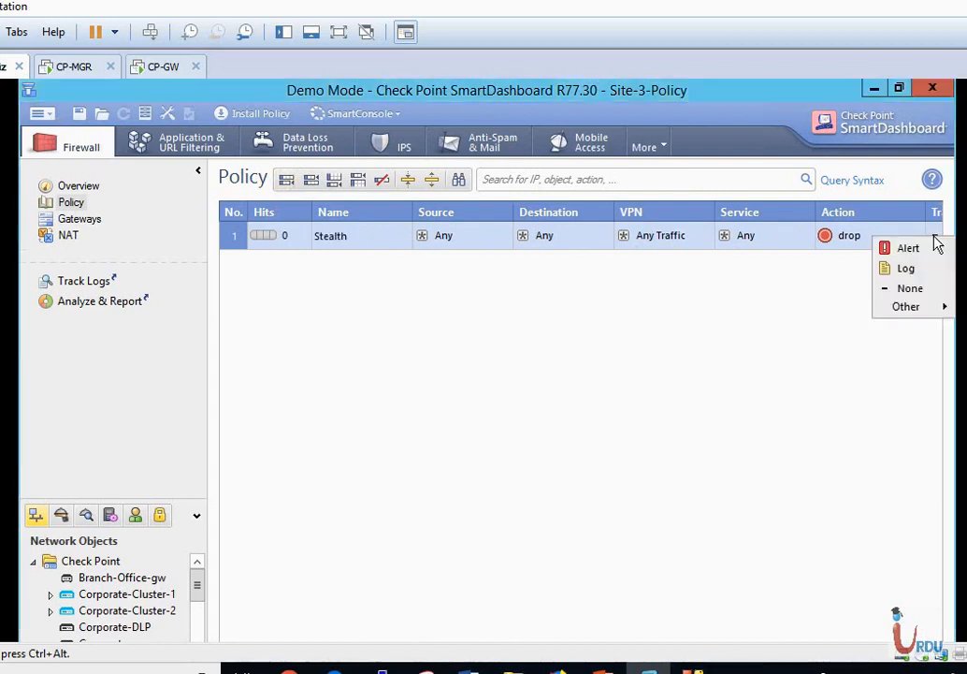
{"action": "left_click", "coordinate": [906, 269]}
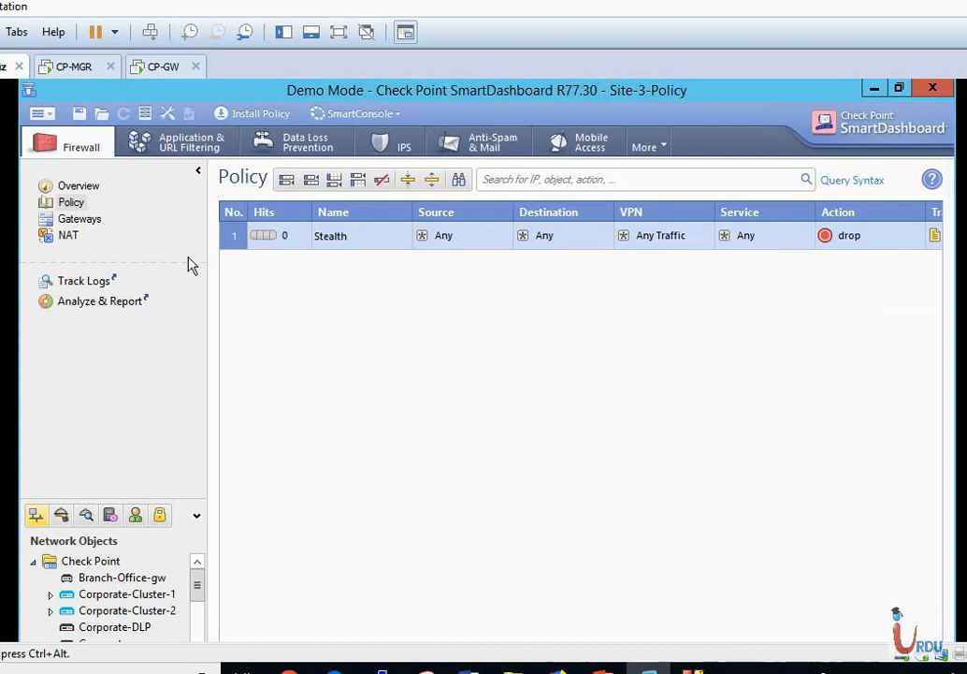
{"action": "left_click", "coordinate": [47, 116]}
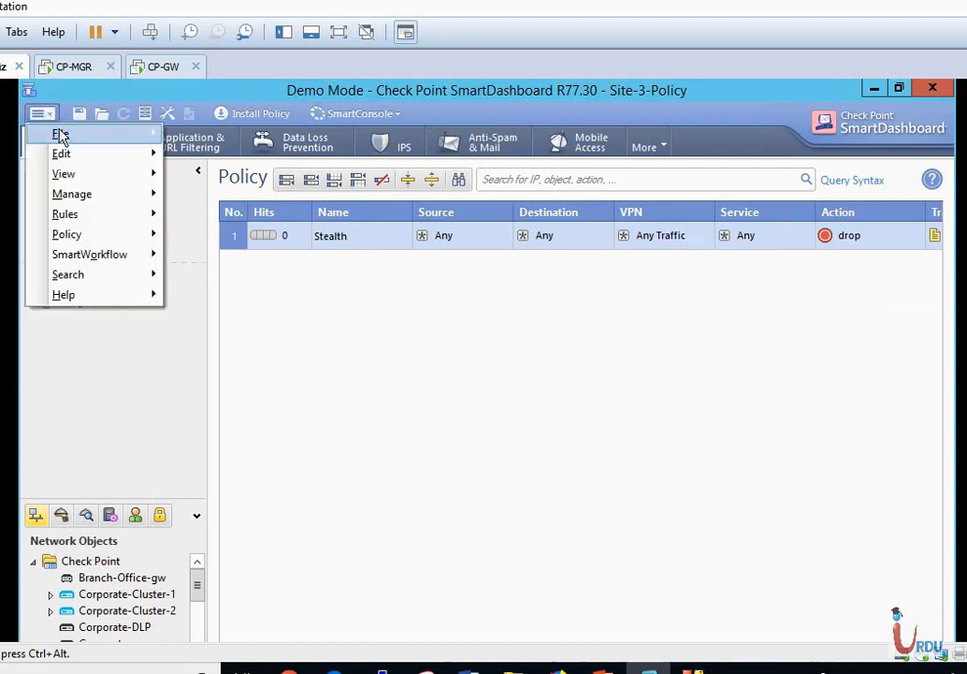
Save the Site-3-Policy session changes and select Firewall-VPN in the Open Policy Package dialog.
{"action": "mouse_move", "coordinate": [67, 142]}
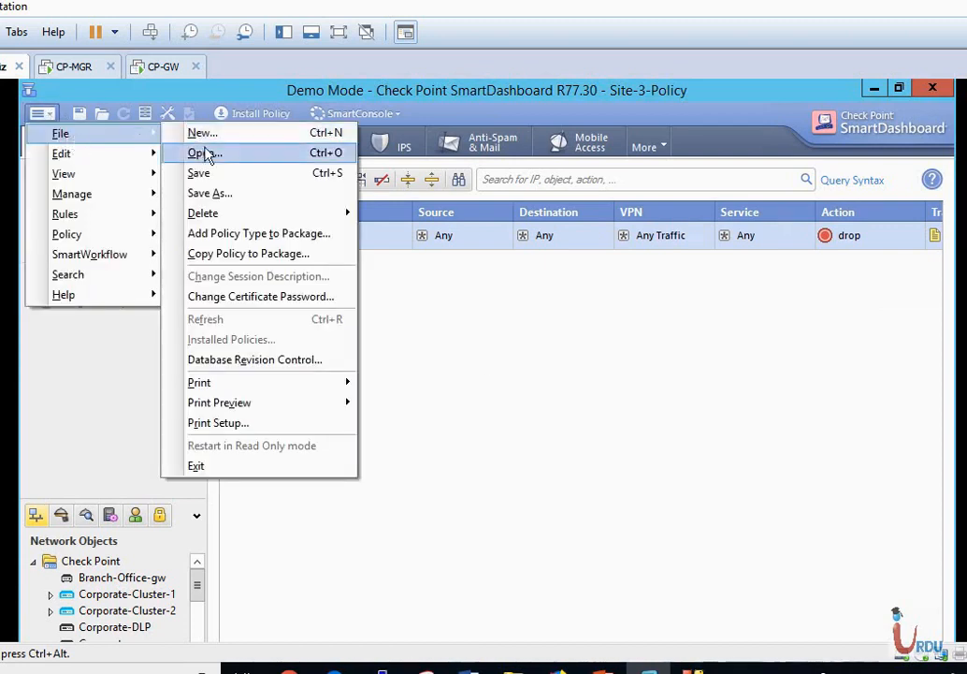
{"action": "left_click", "coordinate": [205, 154]}
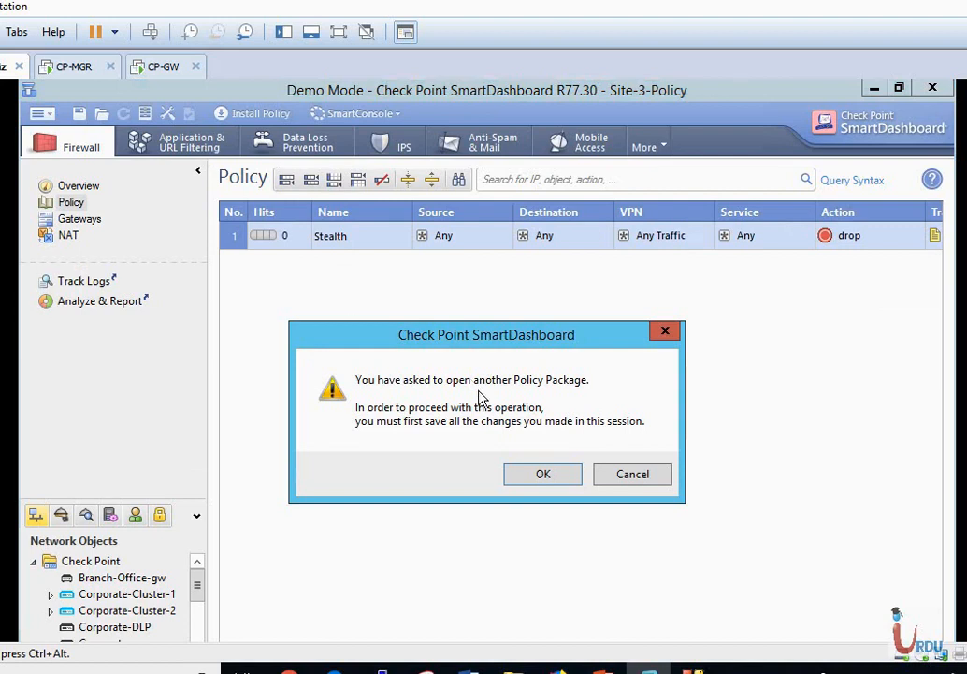
{"action": "left_click", "coordinate": [529, 474]}
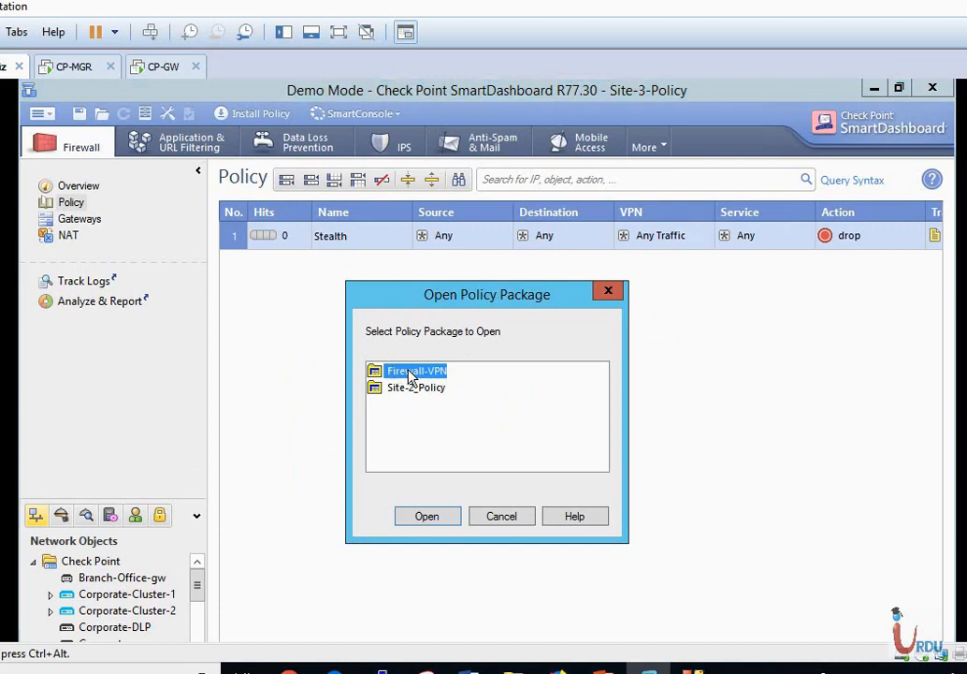
{"action": "left_click", "coordinate": [525, 515]}
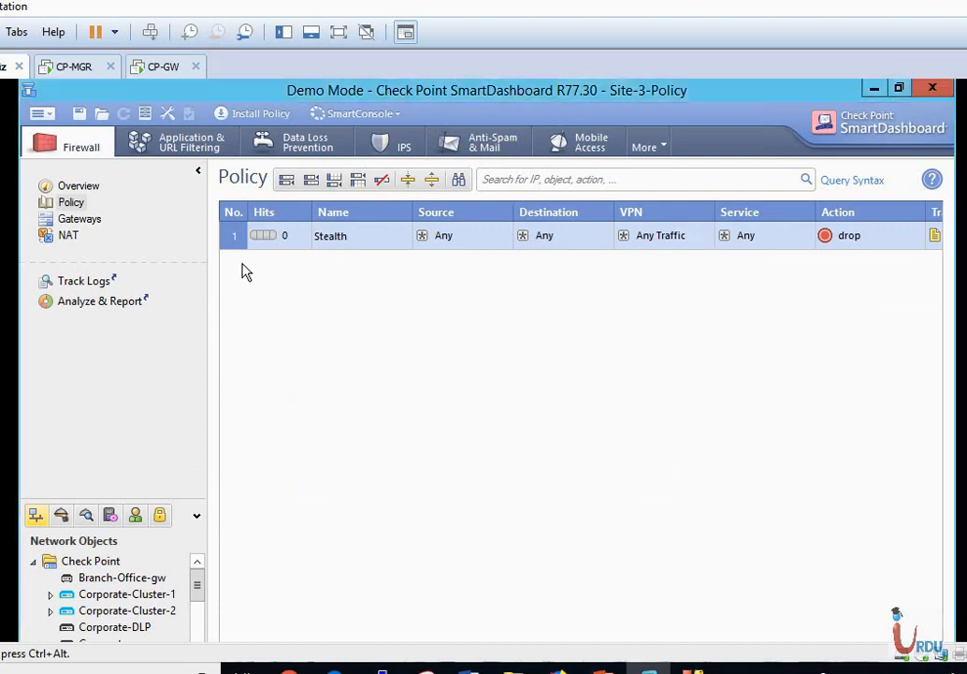
{"action": "left_click", "coordinate": [81, 116]}
{"action": "left_click", "coordinate": [42, 113]}
{"action": "mouse_move", "coordinate": [80, 140]}
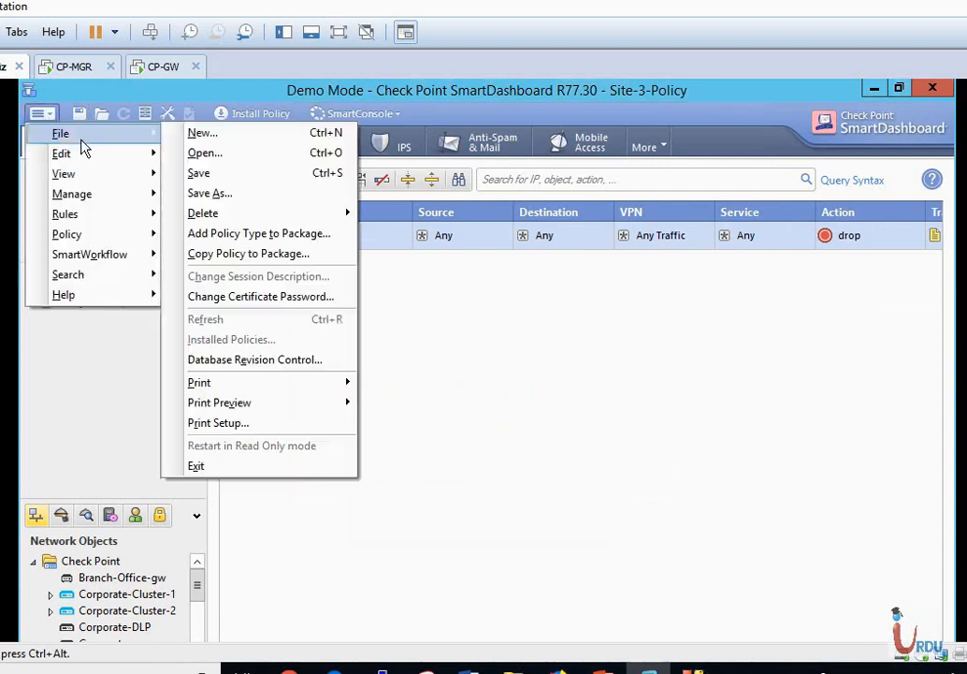
{"action": "left_click", "coordinate": [211, 154]}
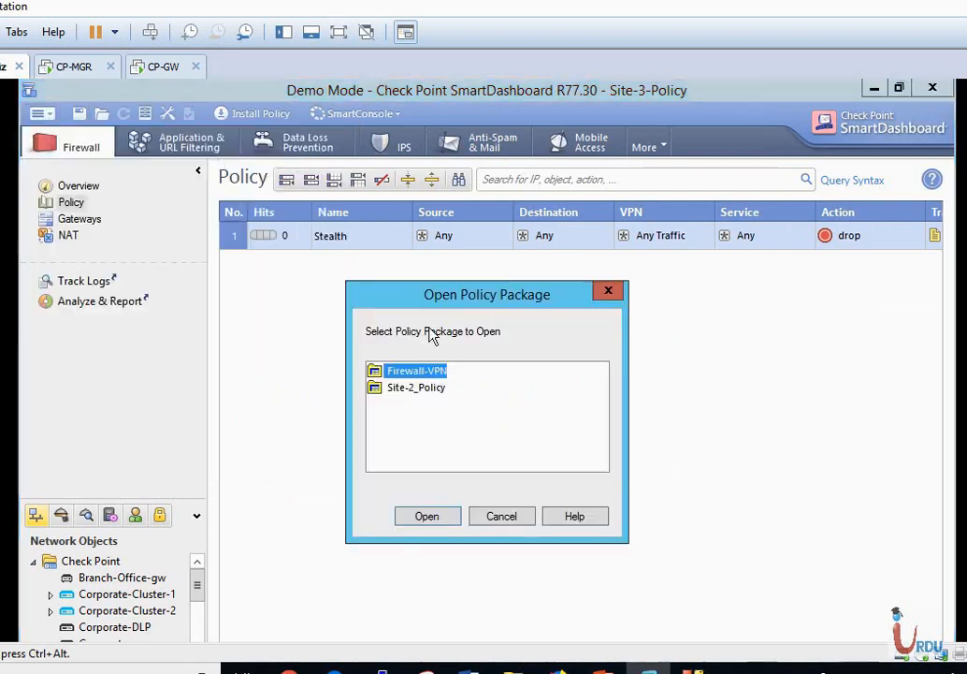
{"action": "left_click", "coordinate": [427, 516]}
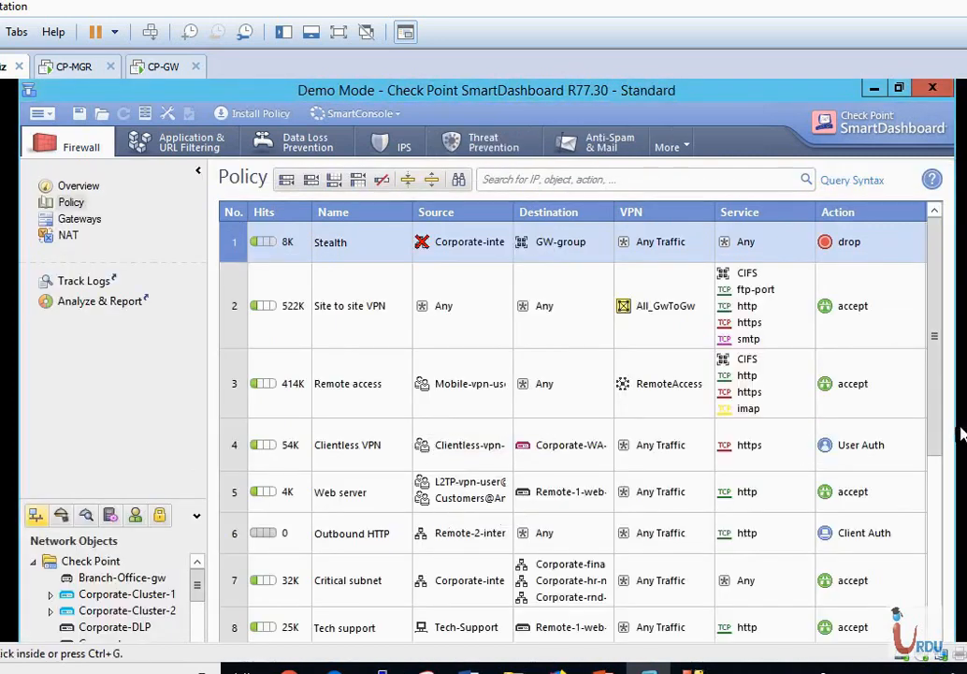
Scroll to rules 10–16 and start selecting Finance Allow, Drop non identified, Internet Access, DNS server, SOAP.
{"action": "left_click_drag", "start_coordinate": [937, 436], "coordinate": [933, 557]}
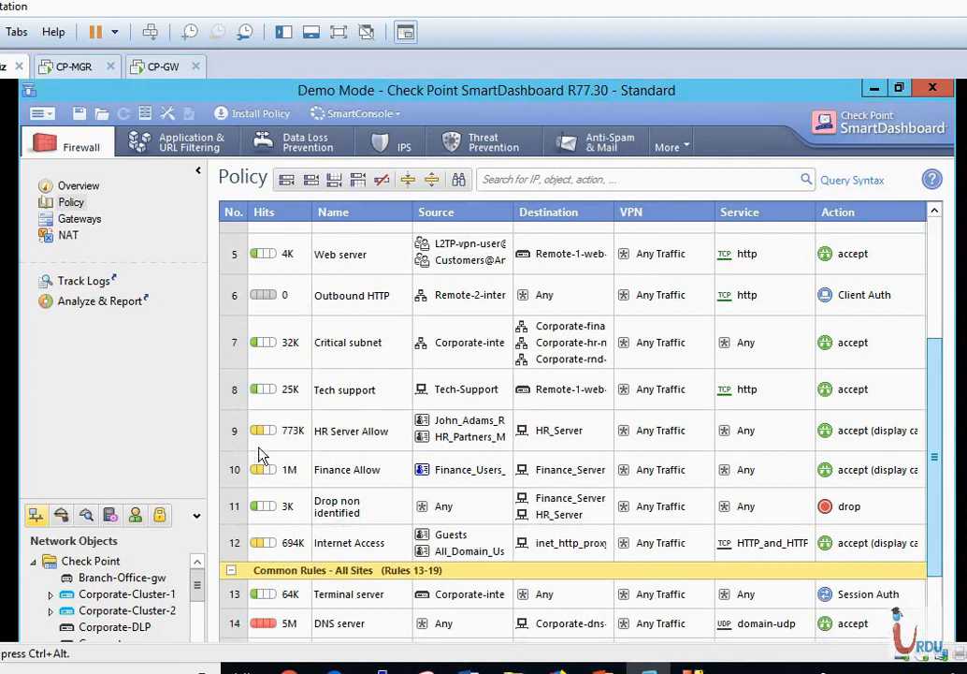
{"action": "left_click_drag", "start_coordinate": [939, 420], "coordinate": [940, 582]}
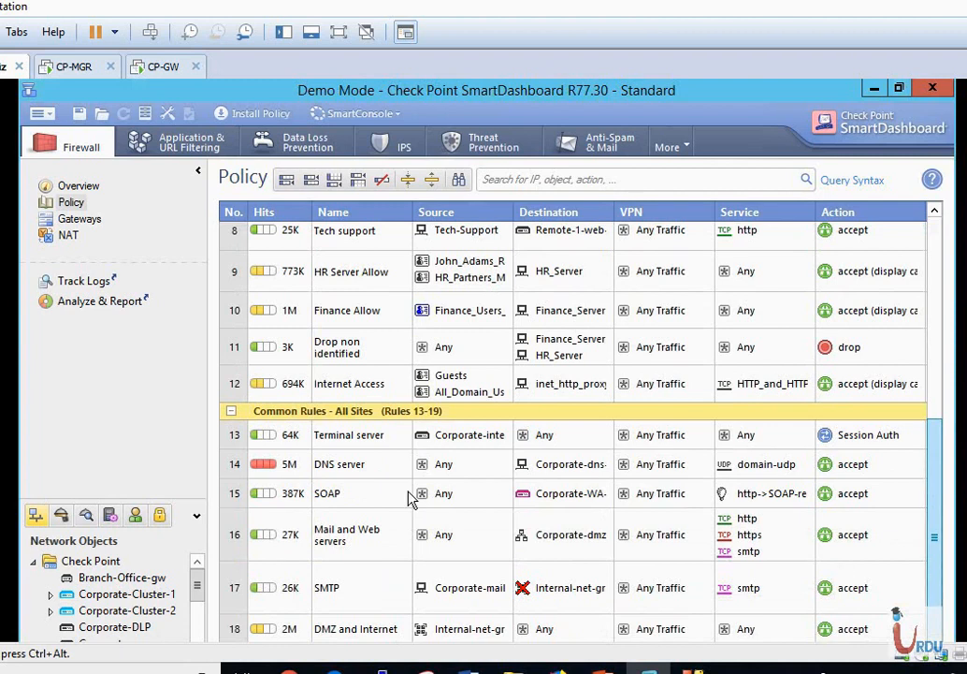
{"action": "left_click", "coordinate": [233, 313]}
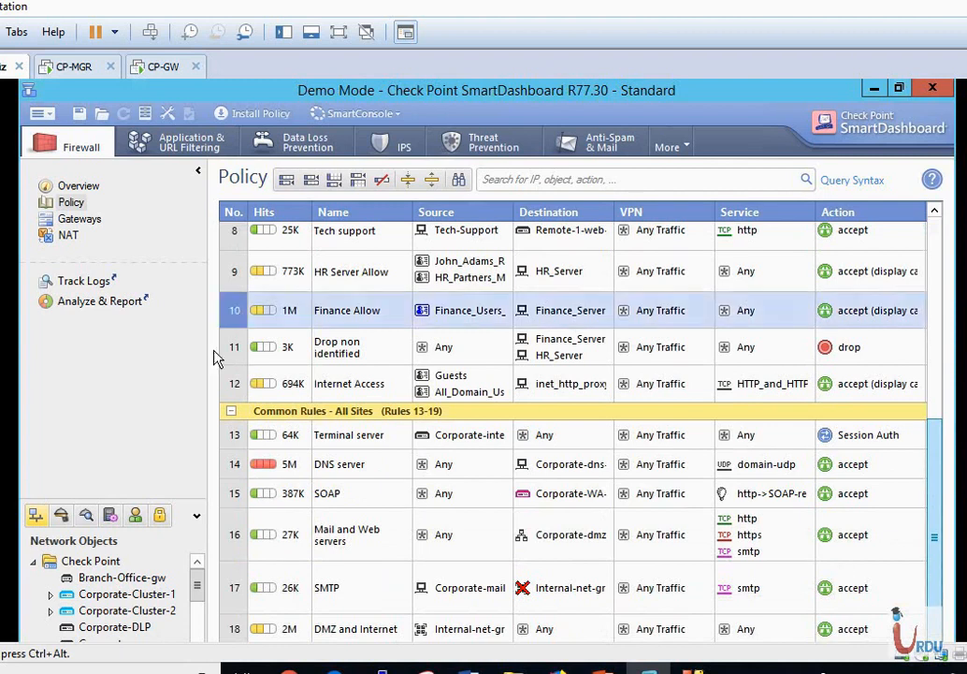
{"action": "left_click", "coordinate": [233, 347]}
{"action": "left_click", "coordinate": [232, 383]}
{"action": "left_click", "coordinate": [233, 410]}
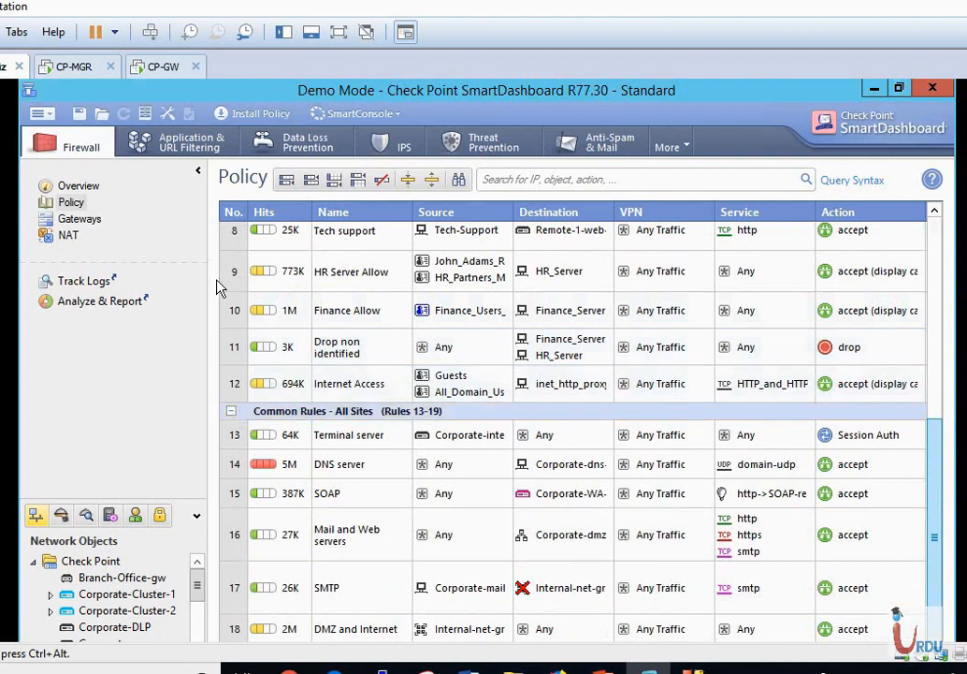
{"action": "left_click", "coordinate": [236, 310]}
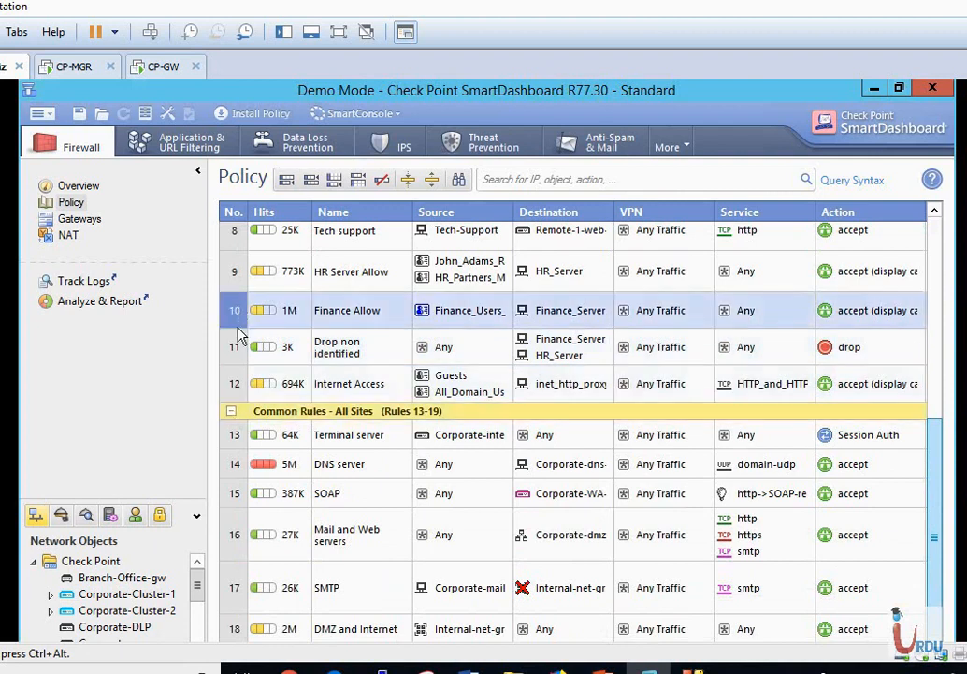
{"action": "left_click", "coordinate": [236, 347], "text": "shift"}
{"action": "left_click", "coordinate": [236, 383], "text": "shift"}
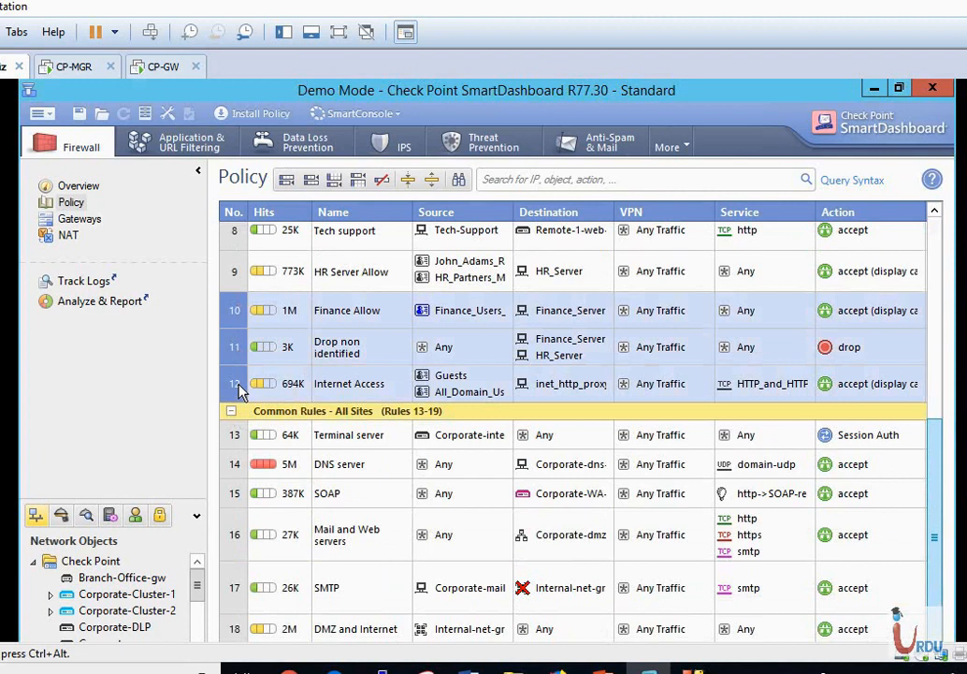
{"action": "left_click", "coordinate": [236, 461], "text": "ctrl"}
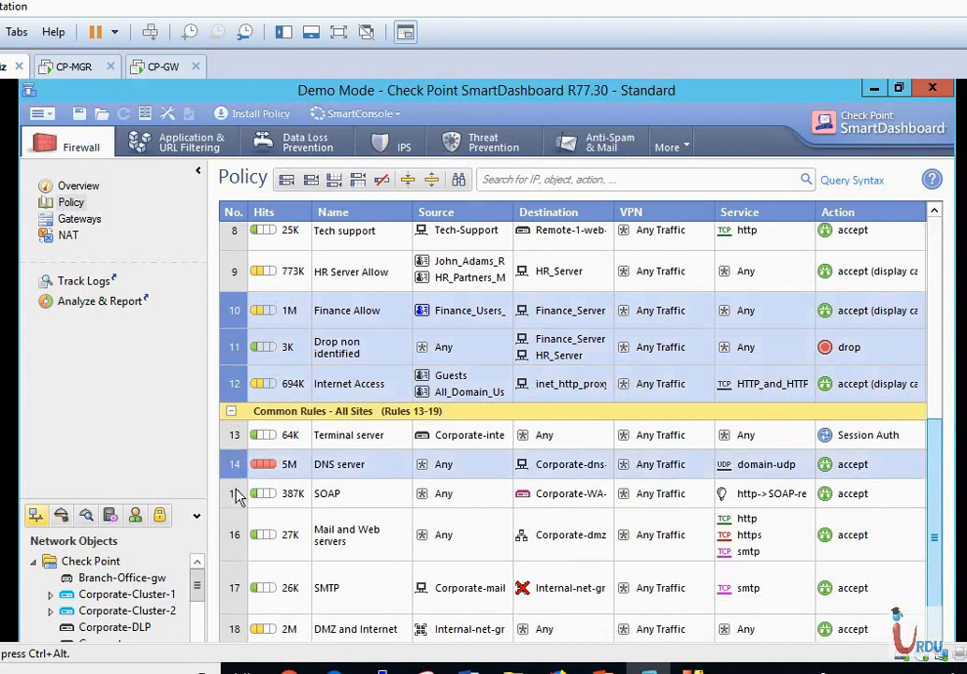
{"action": "left_click", "coordinate": [236, 493], "text": "ctrl"}
{"action": "left_click", "coordinate": [236, 529], "text": "ctrl"}
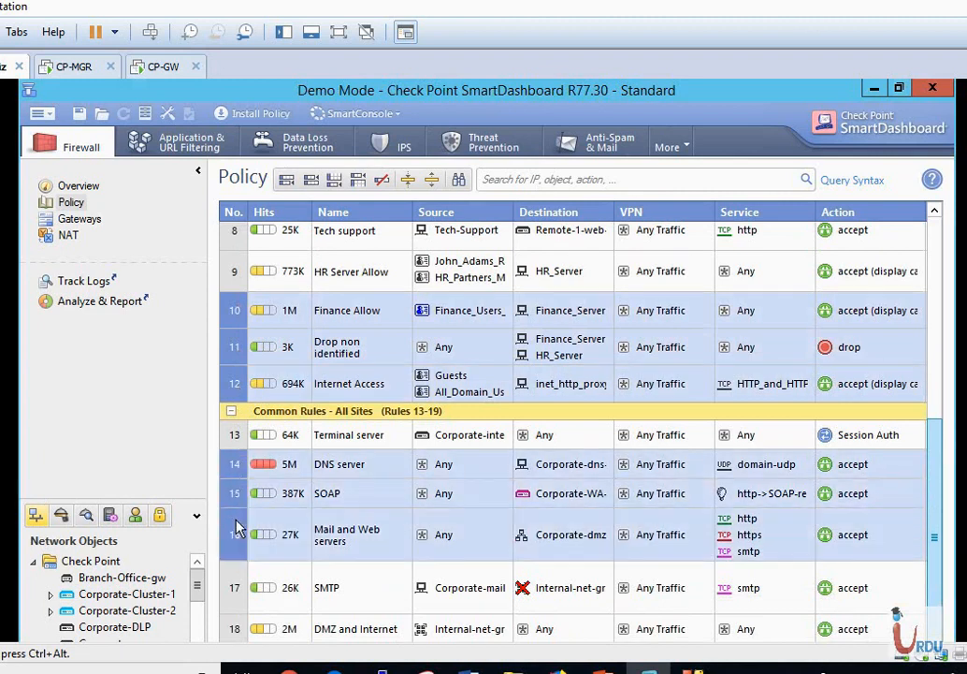
Reselect all seven rules, Mail and Web servers through SOAP including Terminal server, and copy them.
{"action": "left_click", "coordinate": [249, 520]}
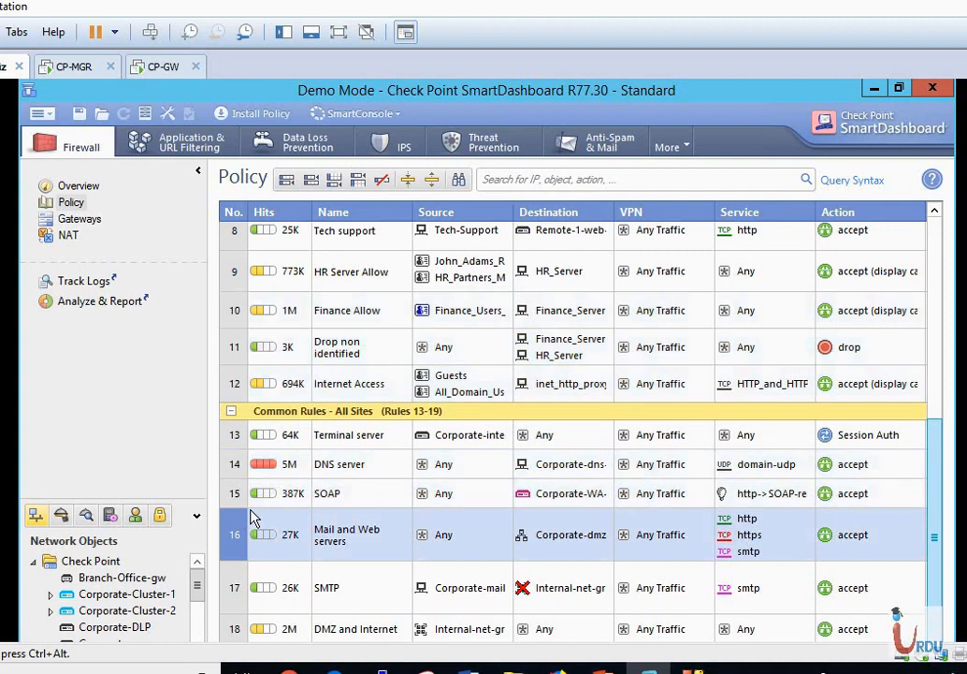
{"action": "left_click", "coordinate": [236, 312], "text": "ctrl"}
{"action": "left_click", "coordinate": [237, 346], "text": "ctrl"}
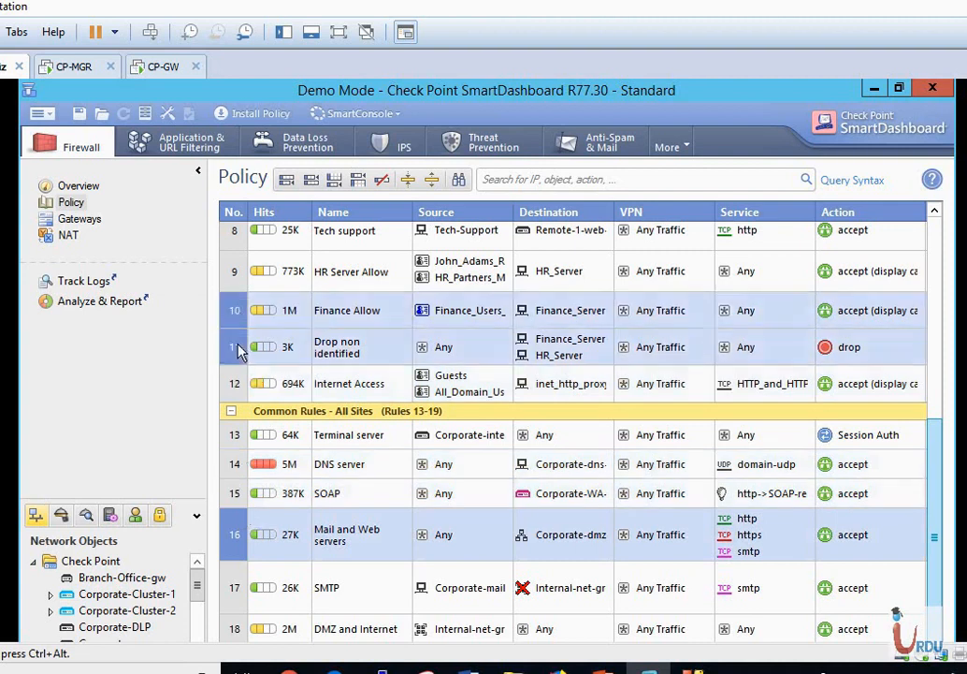
{"action": "left_click", "coordinate": [236, 386], "text": "ctrl"}
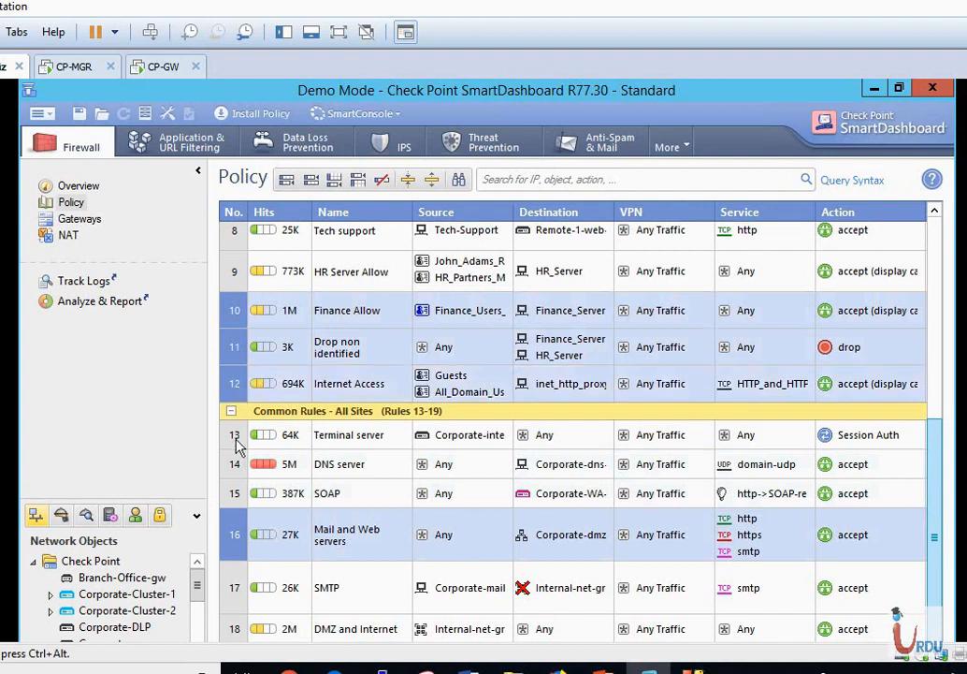
{"action": "left_click", "coordinate": [236, 438], "text": "ctrl"}
{"action": "left_click", "coordinate": [235, 462], "text": "ctrl"}
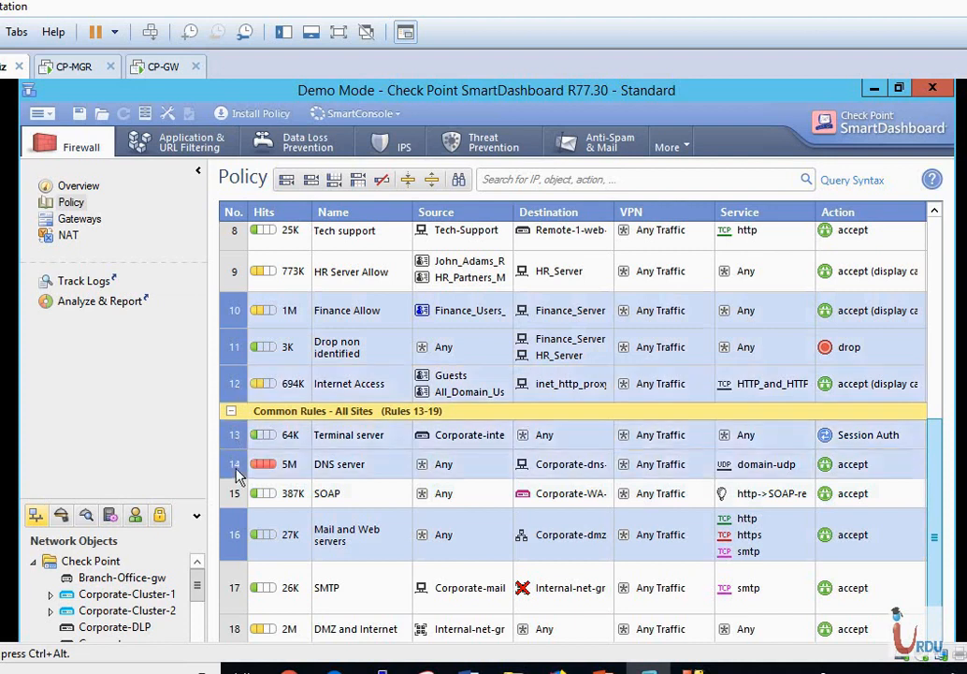
{"action": "left_click", "coordinate": [237, 496], "text": "ctrl"}
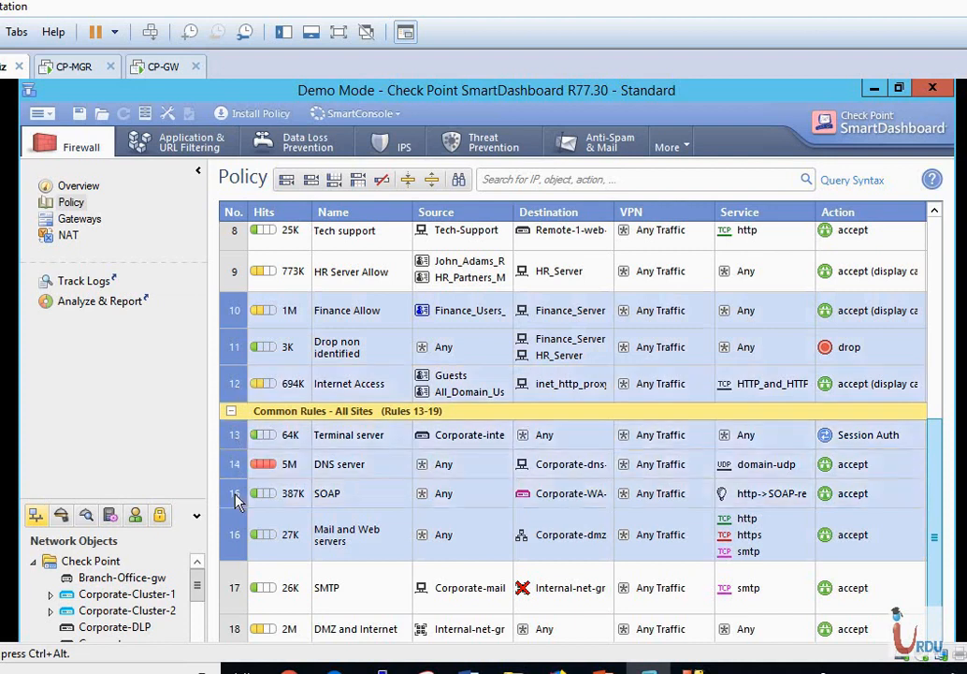
{"action": "right_click", "coordinate": [239, 373]}
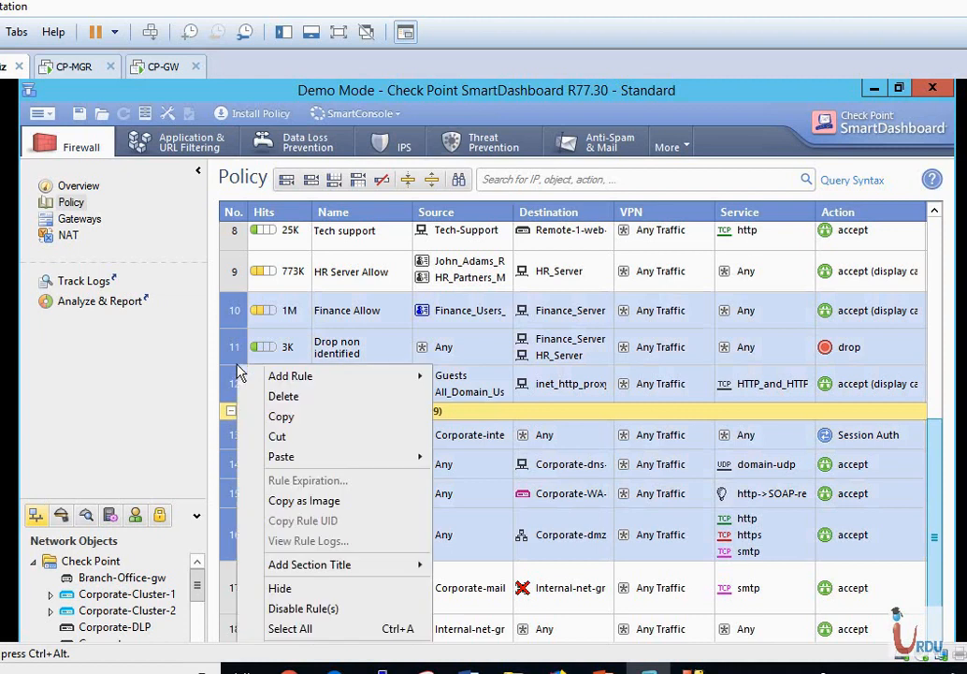
{"action": "left_click", "coordinate": [279, 416]}
{"action": "scroll", "coordinate": [379, 400], "scroll_direction": "up", "scroll_amount": 5}
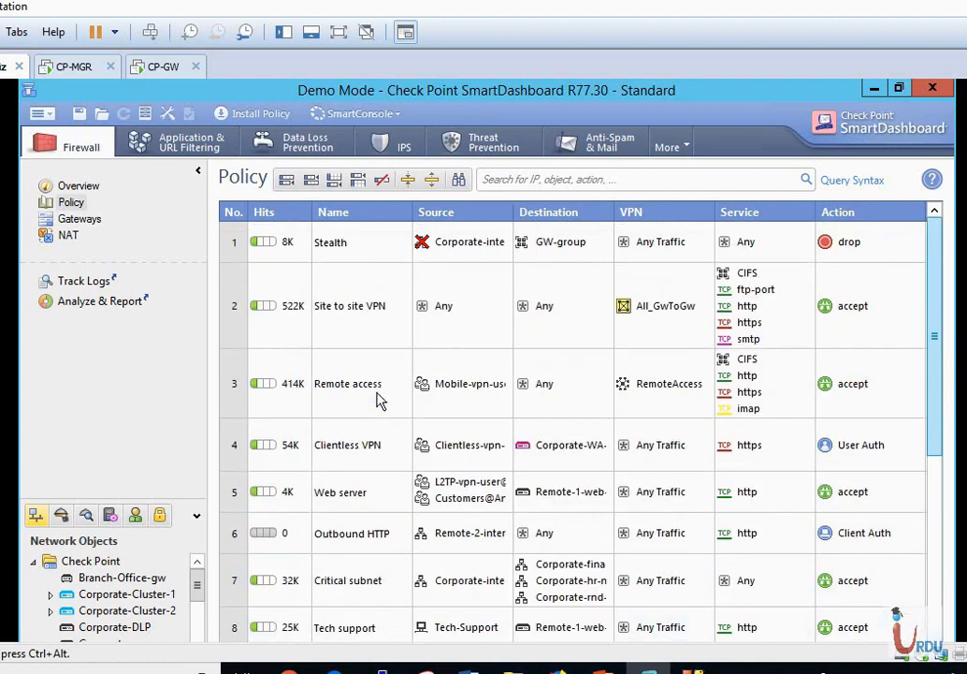
Open the Site-3-Policy package.
{"action": "left_click", "coordinate": [37, 114]}
{"action": "mouse_move", "coordinate": [66, 134]}
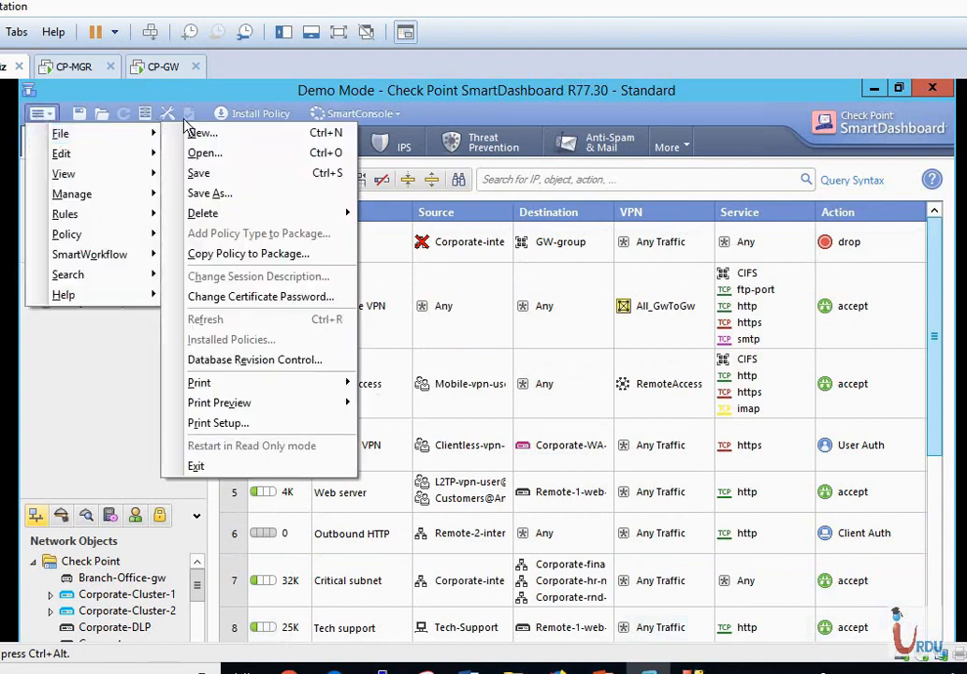
{"action": "left_click", "coordinate": [232, 157]}
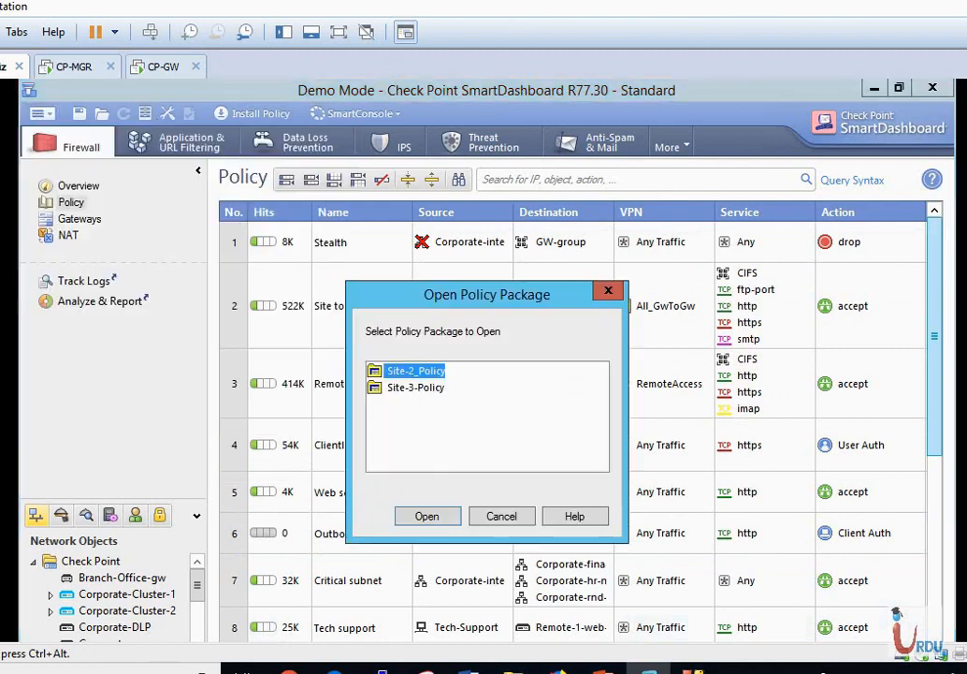
{"action": "double_click", "coordinate": [417, 389]}
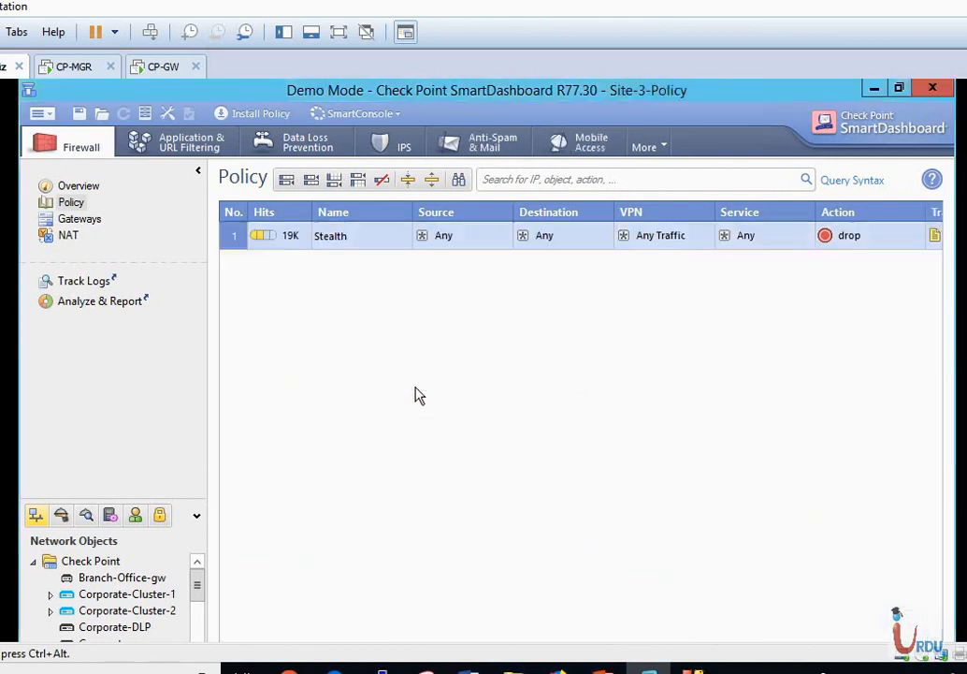
Paste the seven copied rules above the Stealth rule.
{"action": "right_click", "coordinate": [236, 244]}
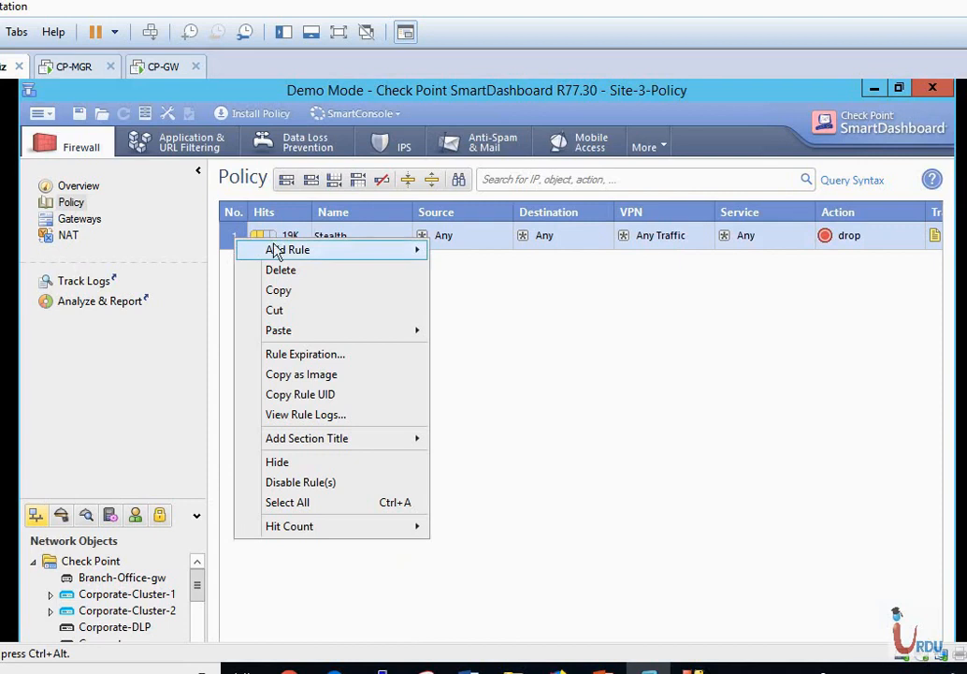
{"action": "mouse_move", "coordinate": [285, 256]}
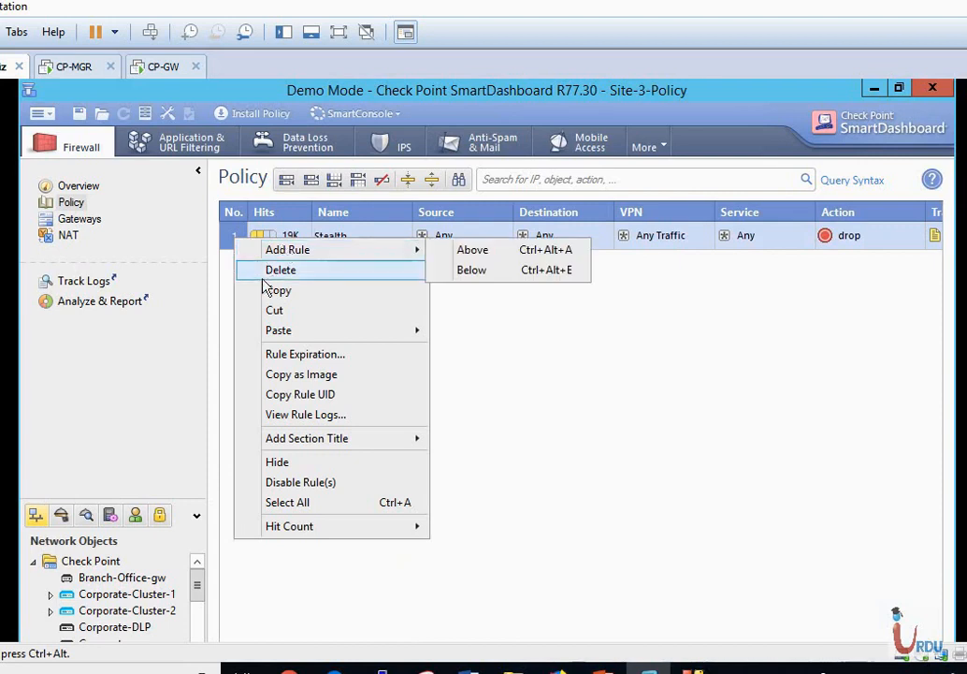
{"action": "mouse_move", "coordinate": [383, 339]}
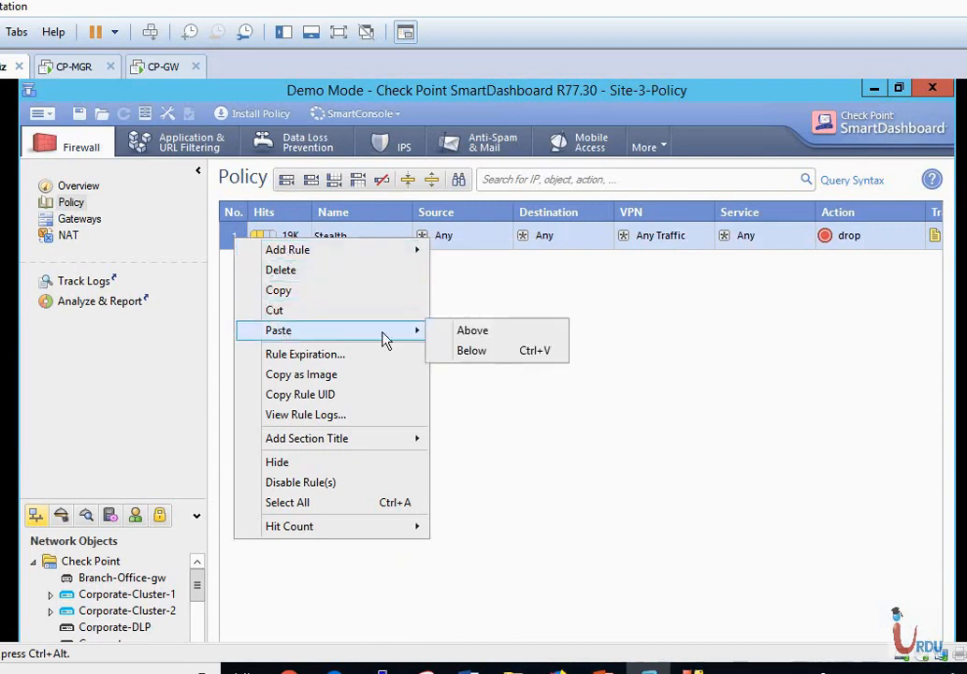
{"action": "left_click", "coordinate": [475, 331]}
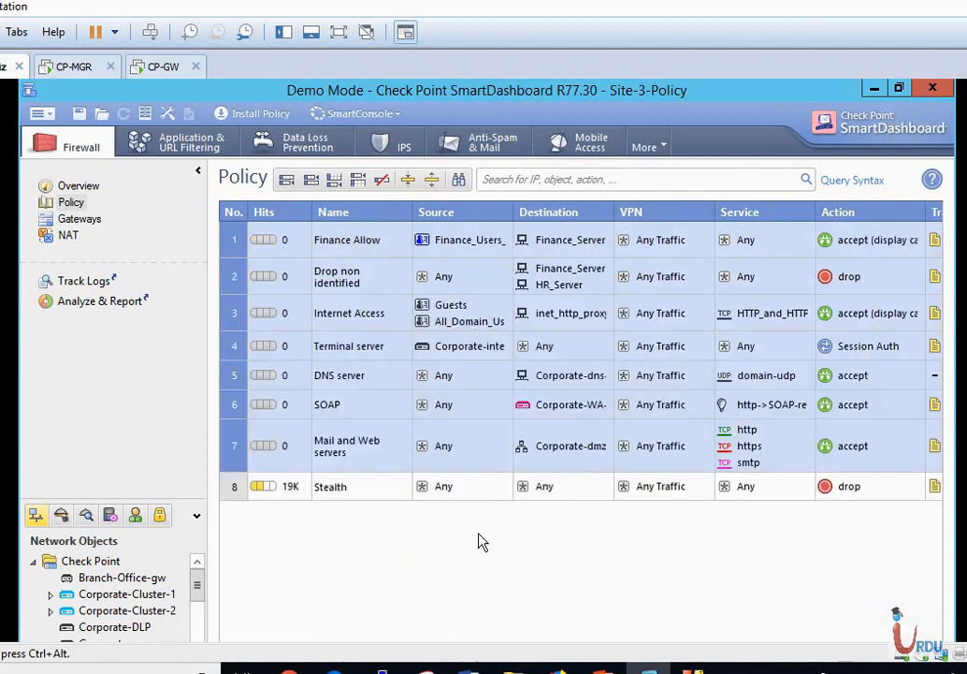
Select the Stealth rule and save the Site-3-Policy changes.
{"action": "left_click", "coordinate": [391, 492]}
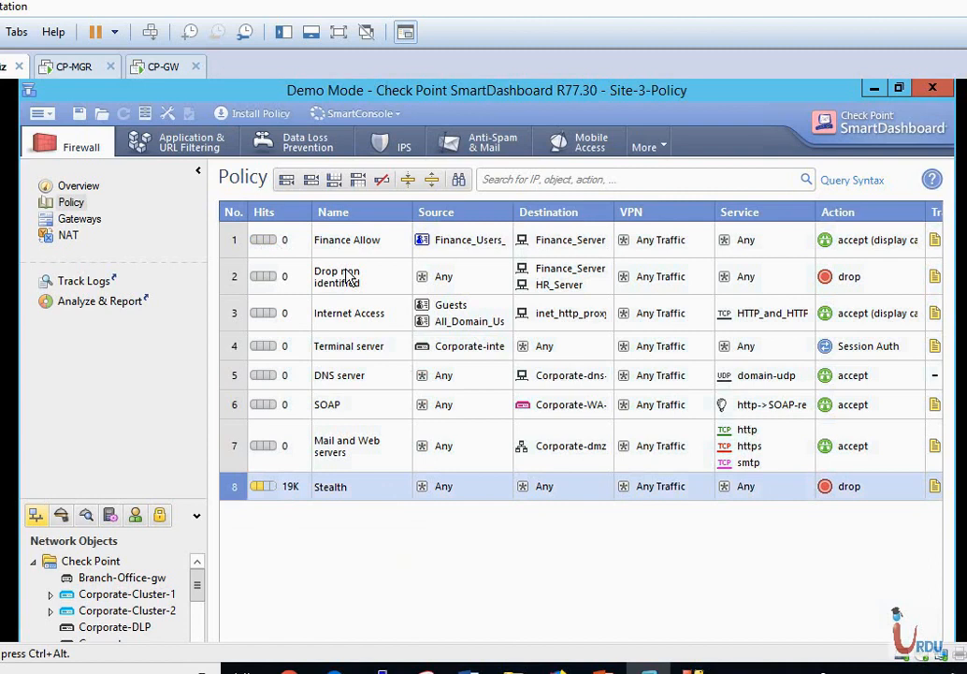
{"action": "left_click", "coordinate": [79, 115]}
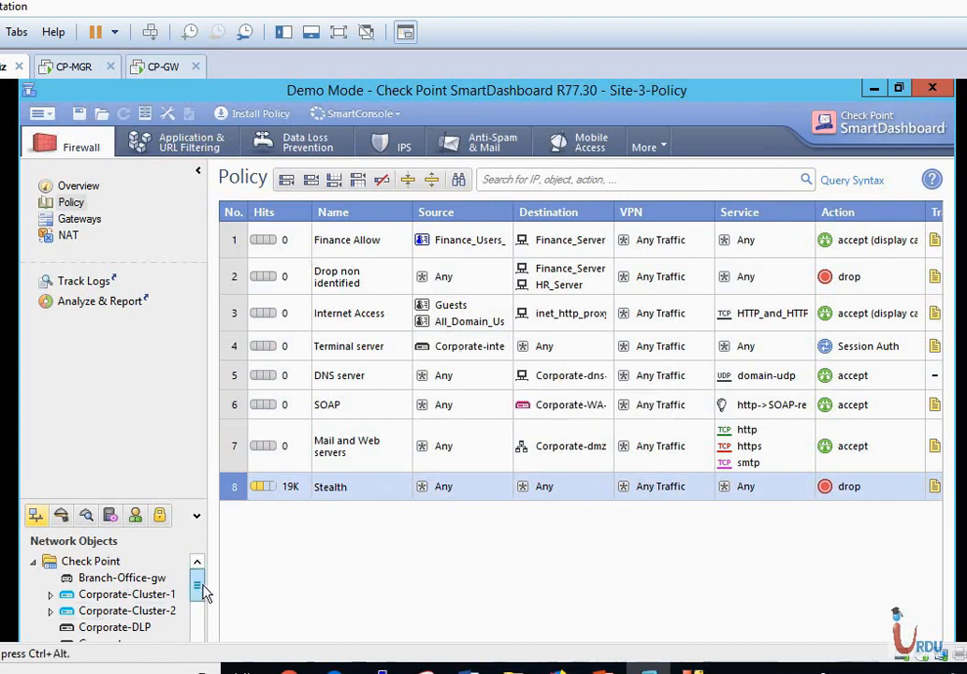
{"action": "left_click_drag", "start_coordinate": [199, 582], "coordinate": [199, 606]}
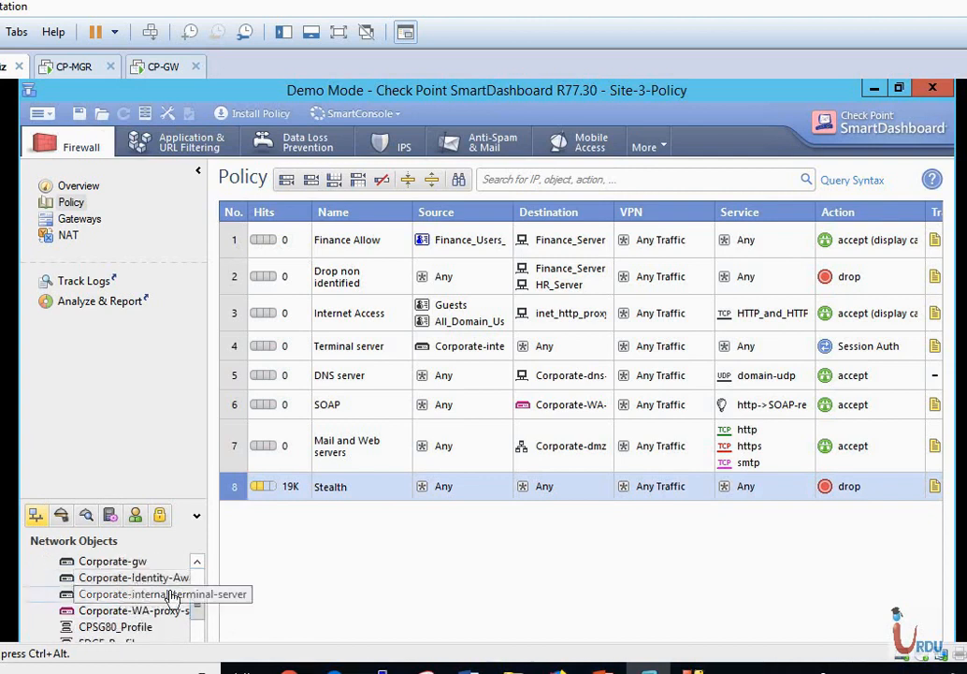
{"action": "left_click_drag", "start_coordinate": [201, 599], "coordinate": [199, 579]}
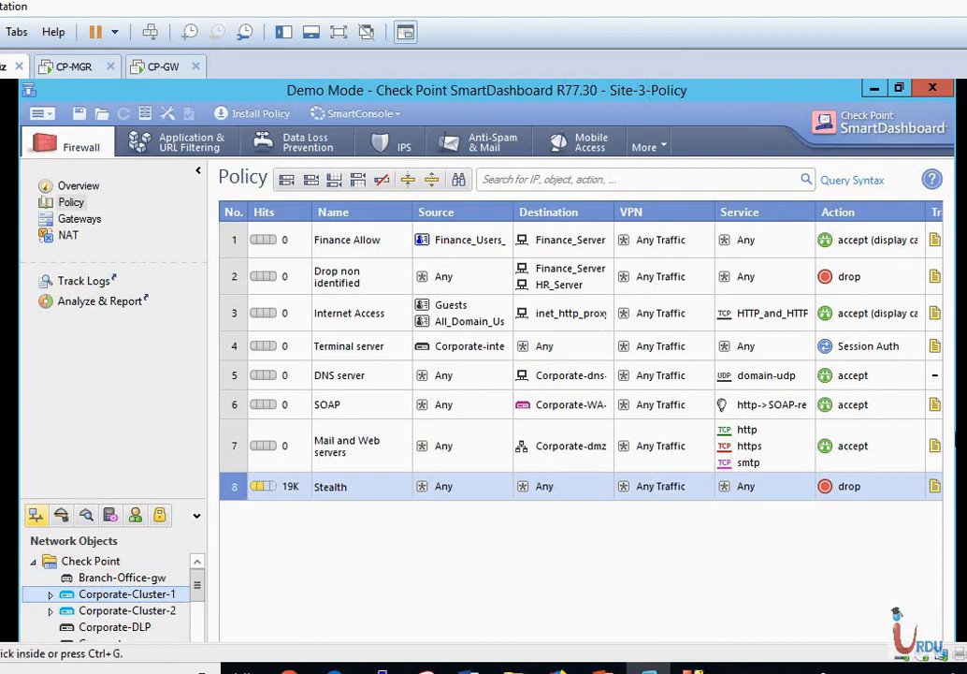
Scroll the rule table left so No., Hits and Name columns show through rule 8 Stealth.
{"action": "scroll", "coordinate": [486, 361], "scroll_direction": "down", "scroll_amount": 3}
{"action": "left_click_drag", "start_coordinate": [596, 575], "coordinate": [744, 594]}
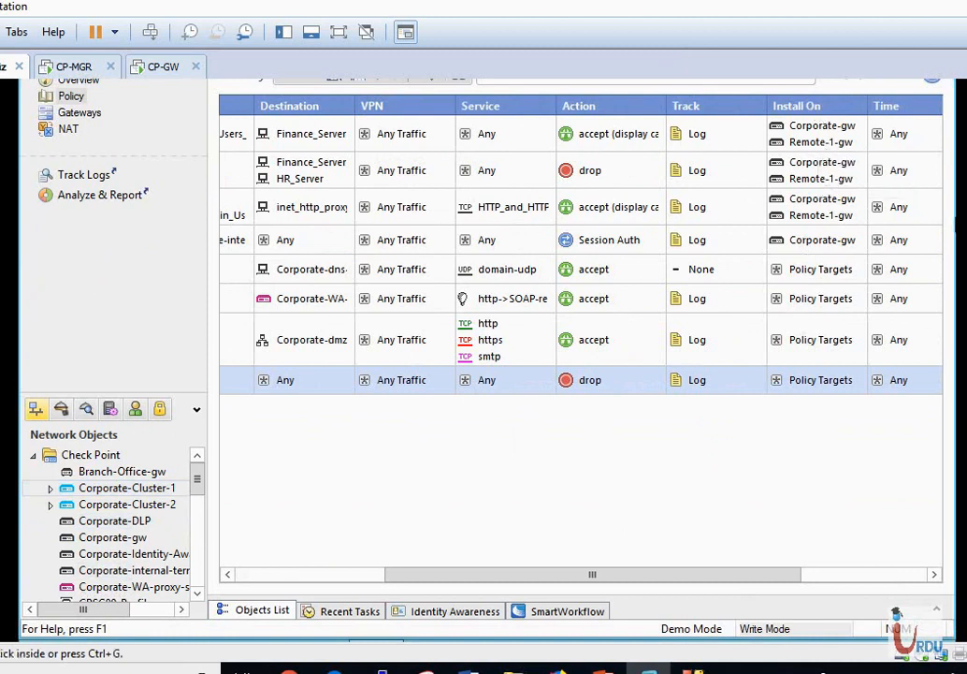
{"action": "scroll", "coordinate": [580, 360], "scroll_direction": "up", "scroll_amount": 3}
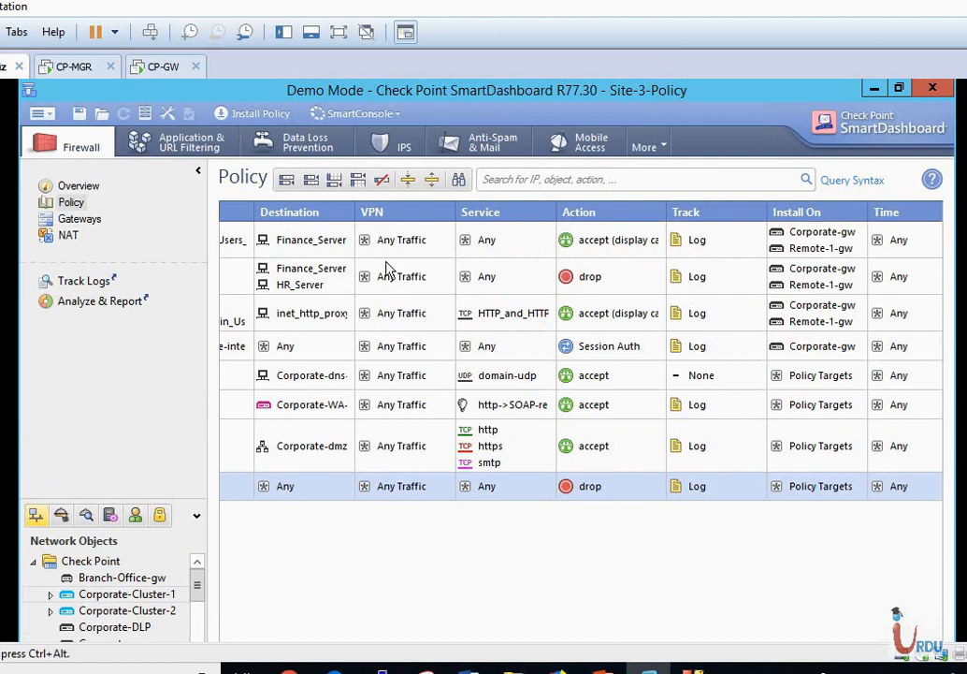
{"action": "scroll", "coordinate": [580, 360], "scroll_direction": "down", "scroll_amount": 3}
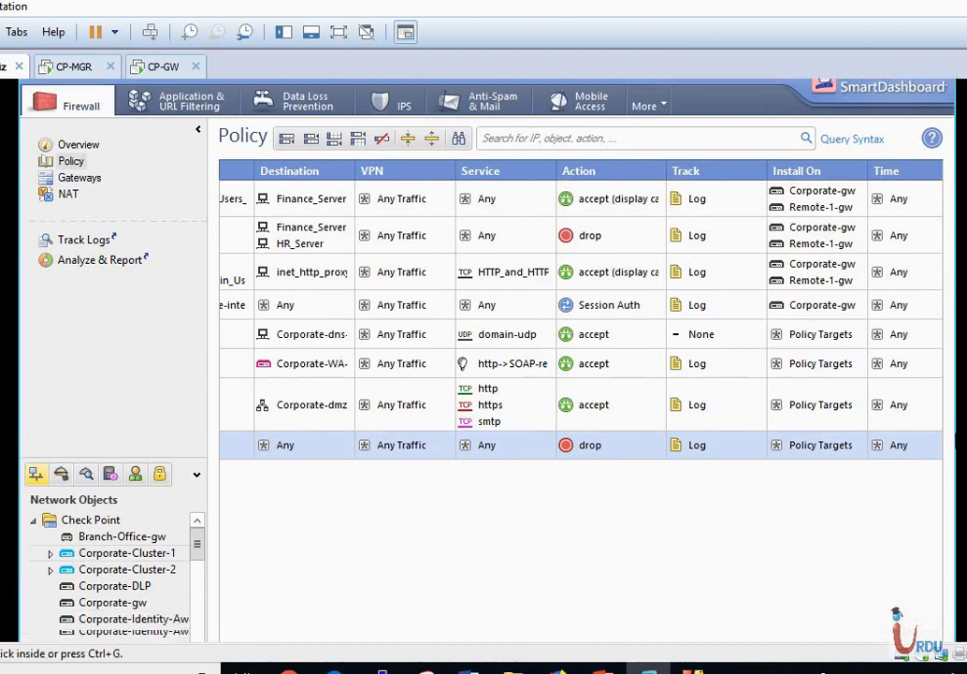
{"action": "left_click", "coordinate": [318, 541]}
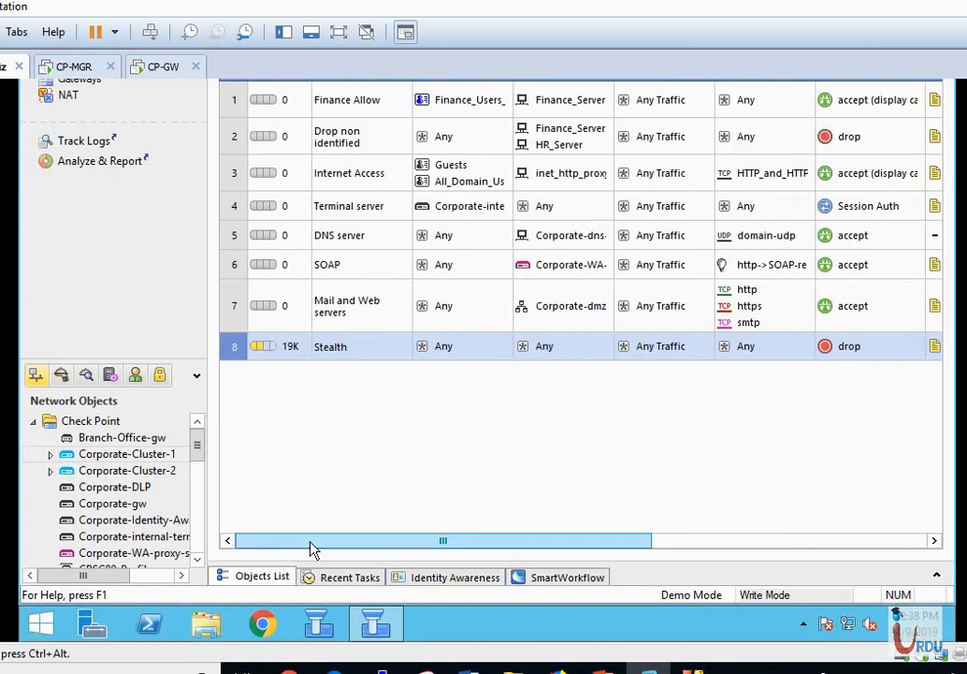
{"action": "scroll", "coordinate": [580, 360], "scroll_direction": "up", "scroll_amount": 3}
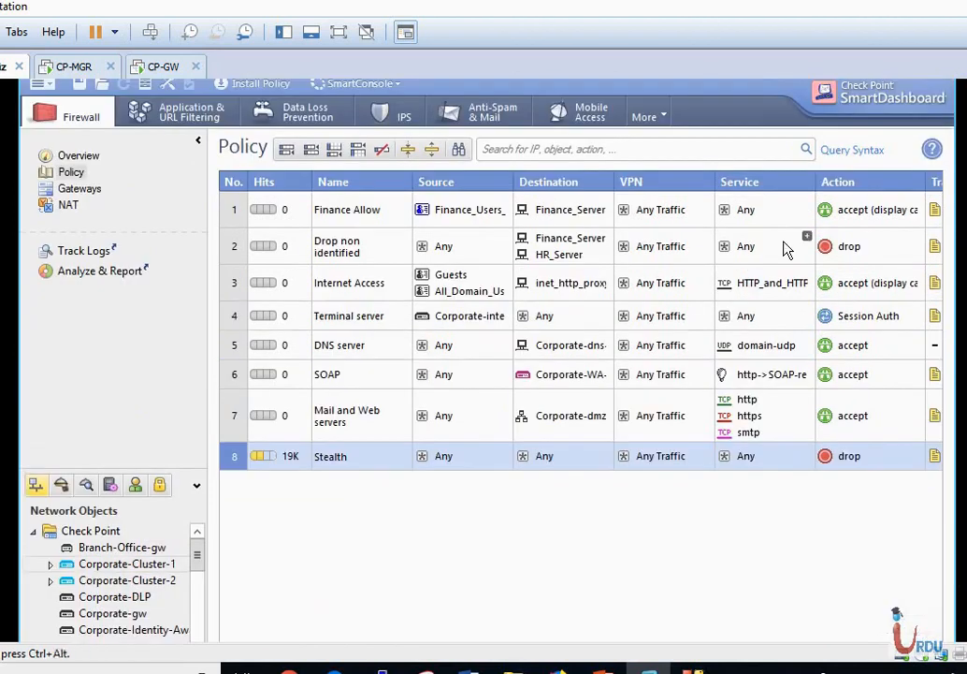
{"action": "scroll", "coordinate": [580, 360], "scroll_direction": "up", "scroll_amount": 1}
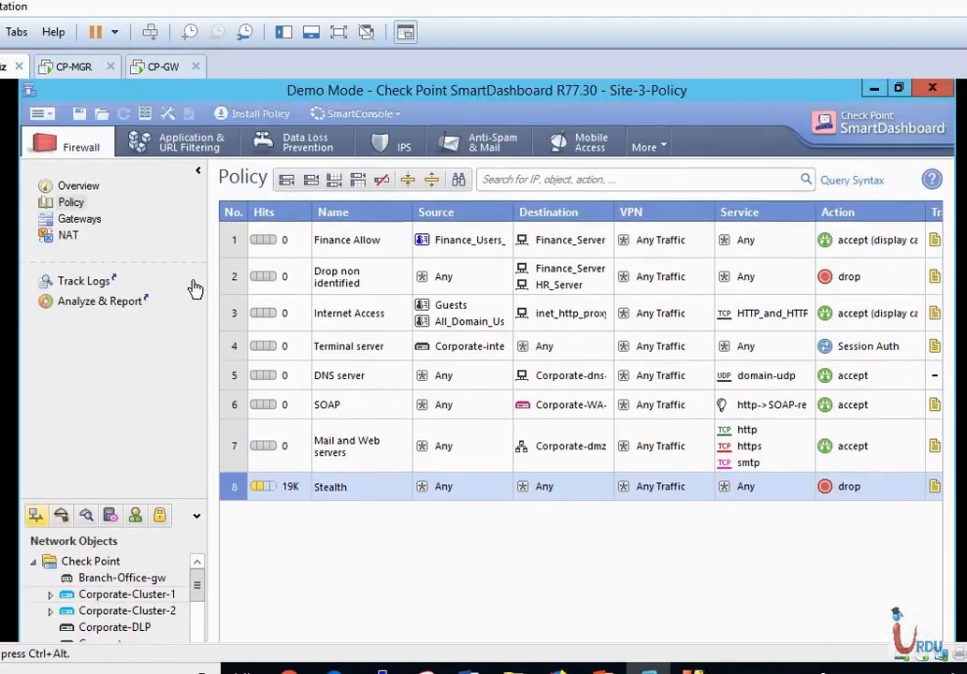
{"action": "left_click", "coordinate": [39, 114]}
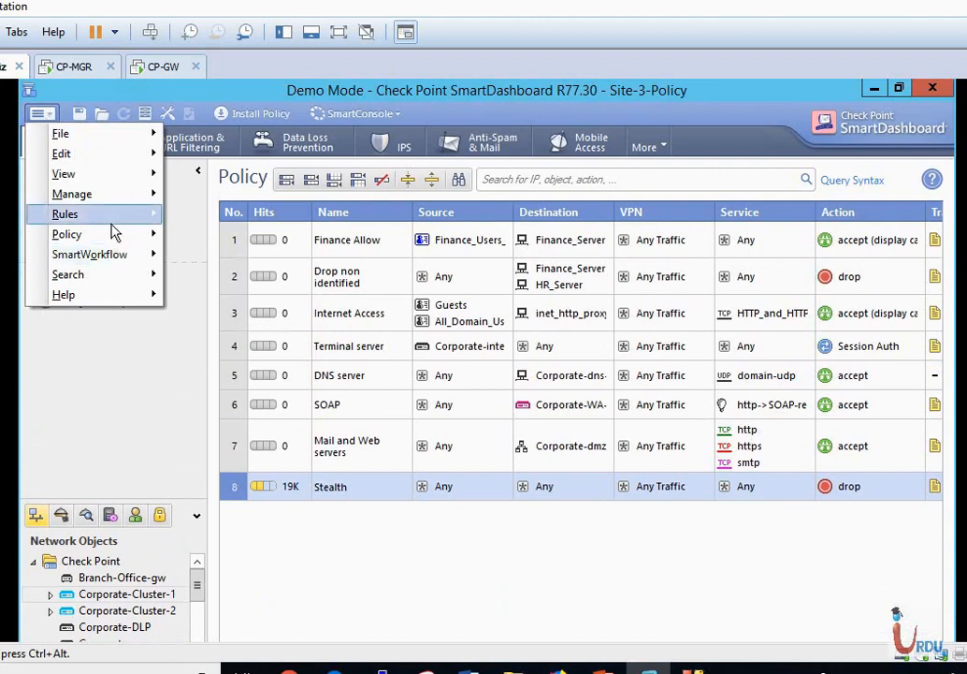
Set Site-3-Policy's installation targets to the specific gateways Branch-Office-gw and Corporate-gw.
{"action": "mouse_move", "coordinate": [113, 238]}
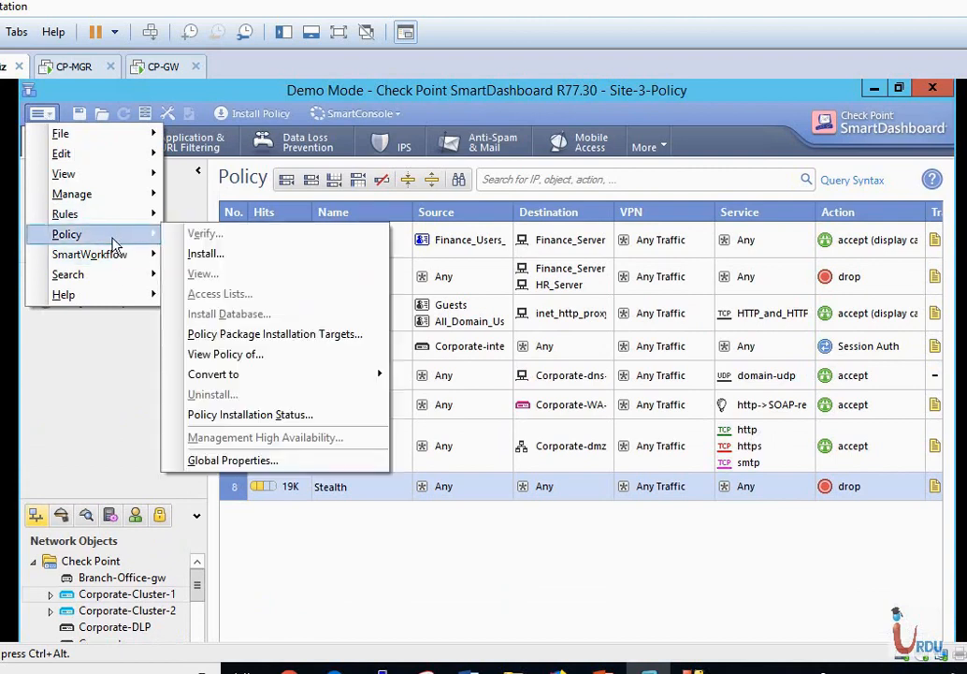
{"action": "left_click", "coordinate": [296, 338]}
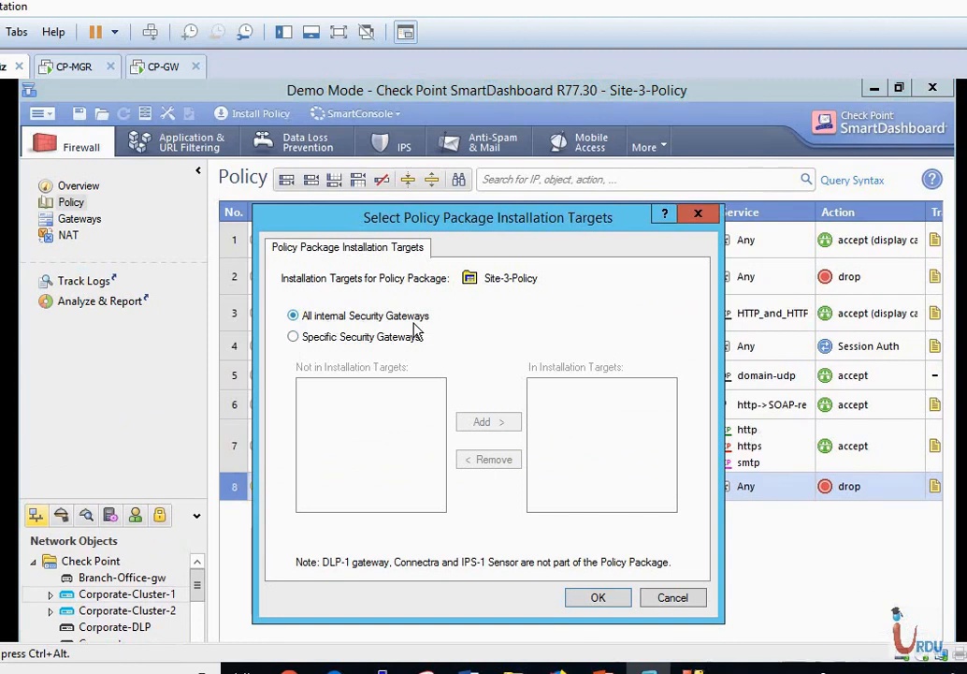
{"action": "left_click", "coordinate": [294, 338]}
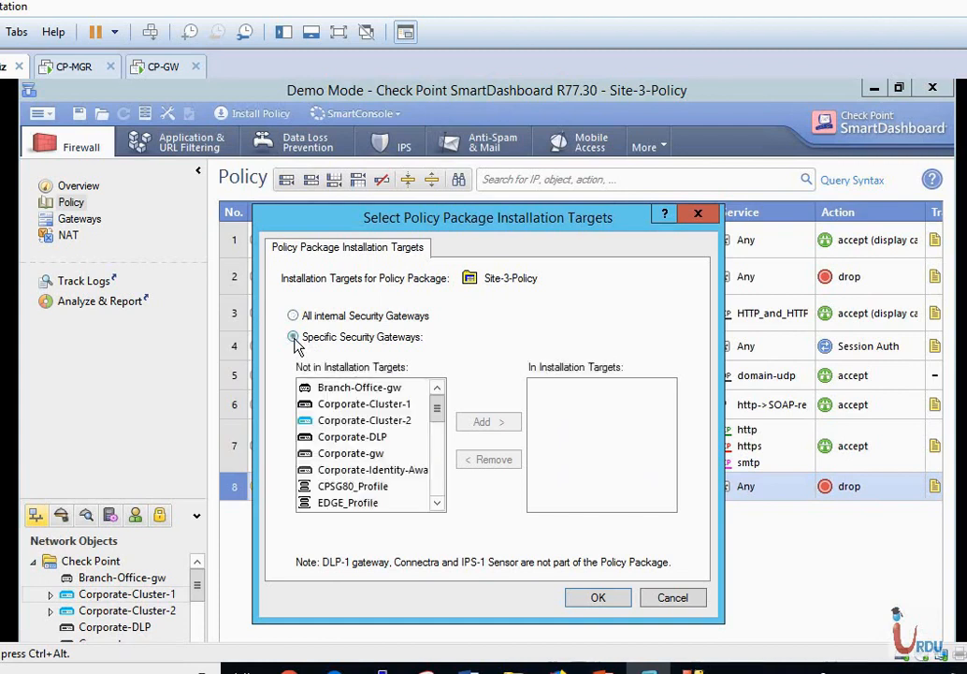
{"action": "left_click", "coordinate": [375, 393]}
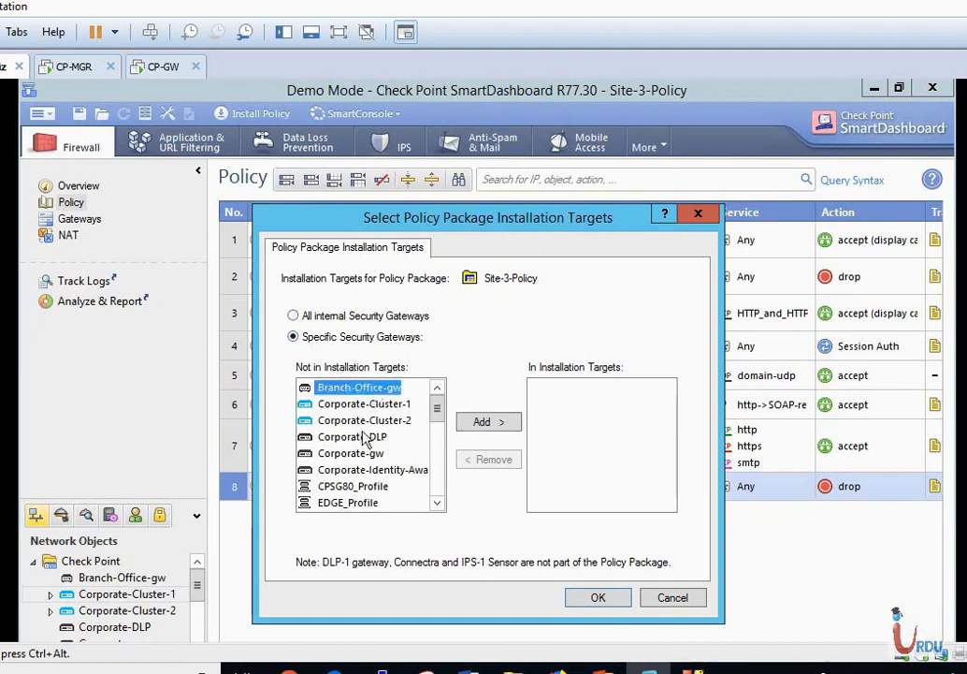
{"action": "left_click", "coordinate": [348, 454], "text": "ctrl"}
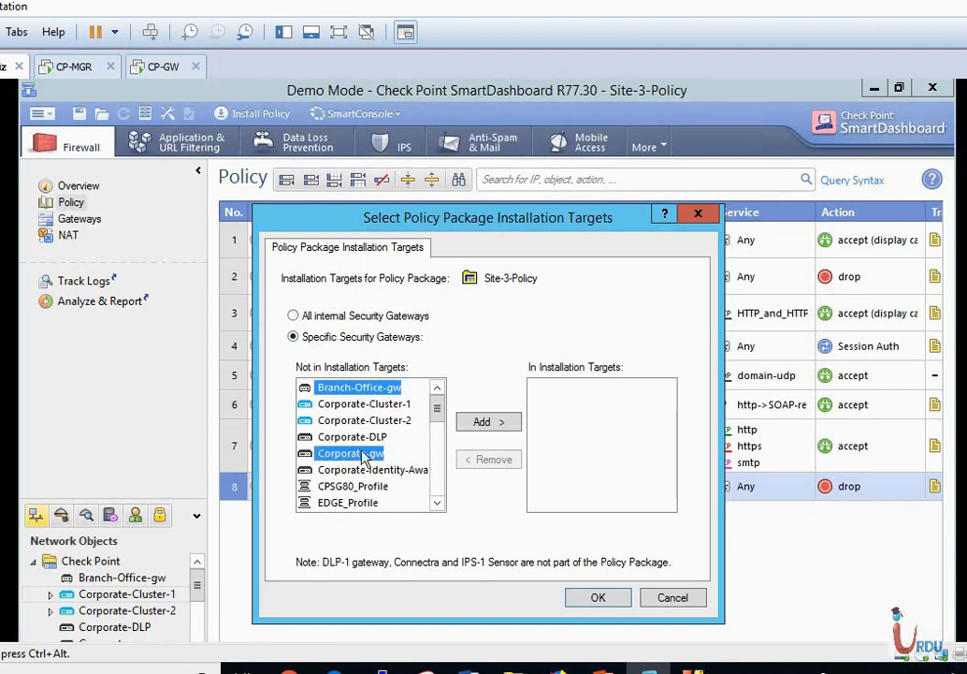
{"action": "left_click", "coordinate": [485, 425]}
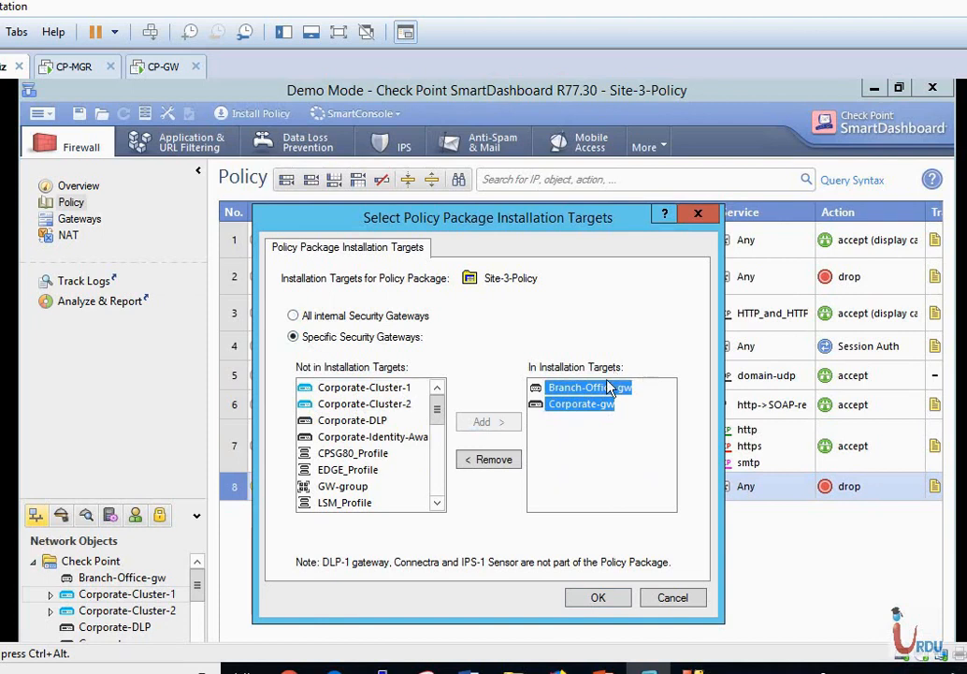
{"action": "left_click", "coordinate": [596, 602]}
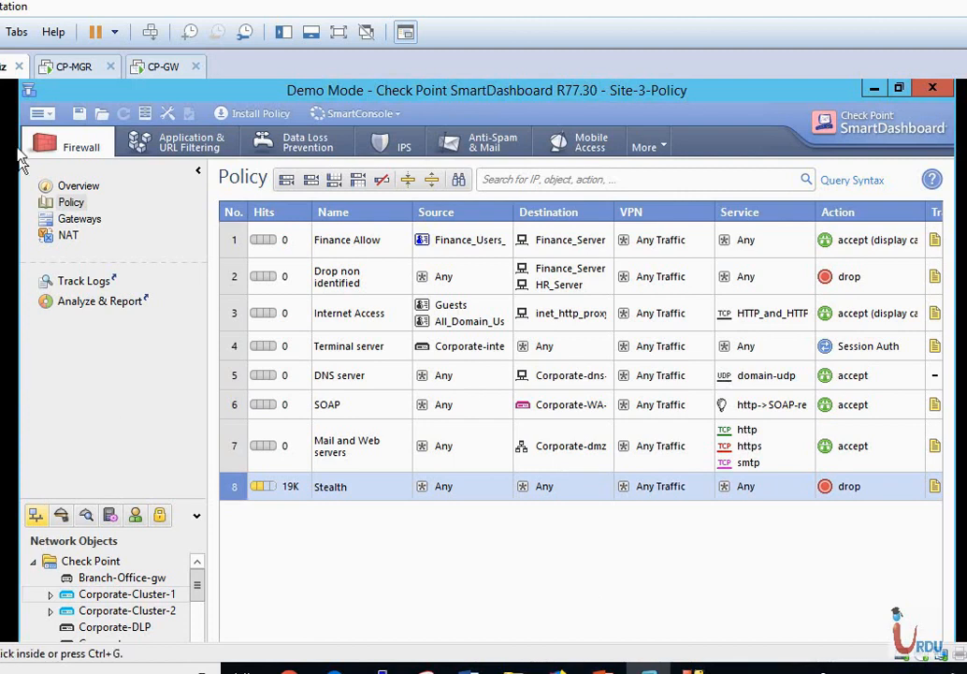
Dismiss the save-first warning and save the changes made this session.
{"action": "left_click", "coordinate": [53, 119]}
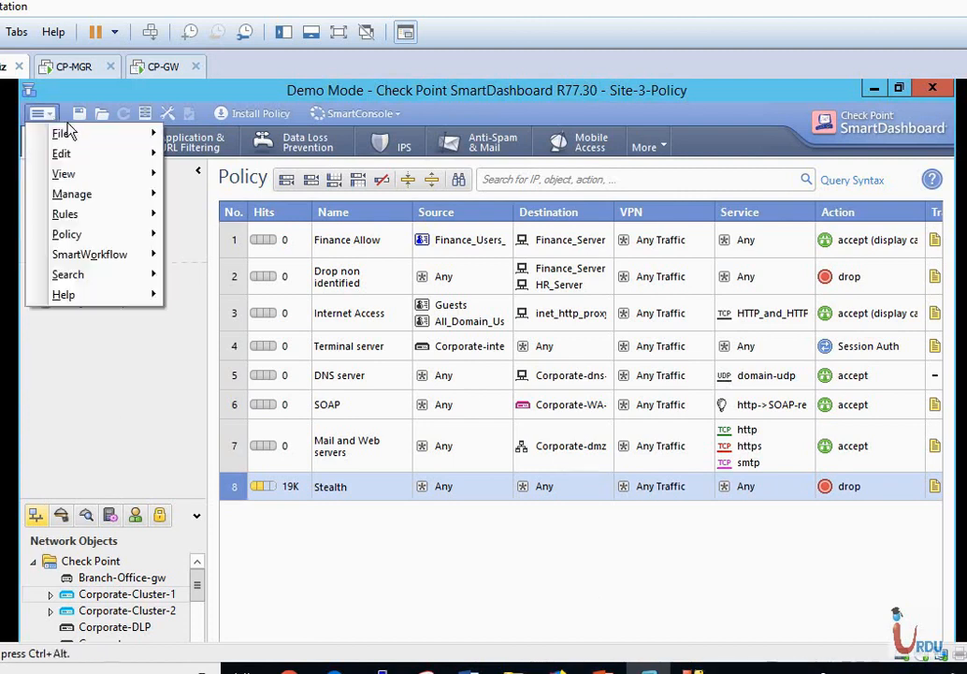
{"action": "mouse_move", "coordinate": [60, 133]}
{"action": "left_click", "coordinate": [202, 152]}
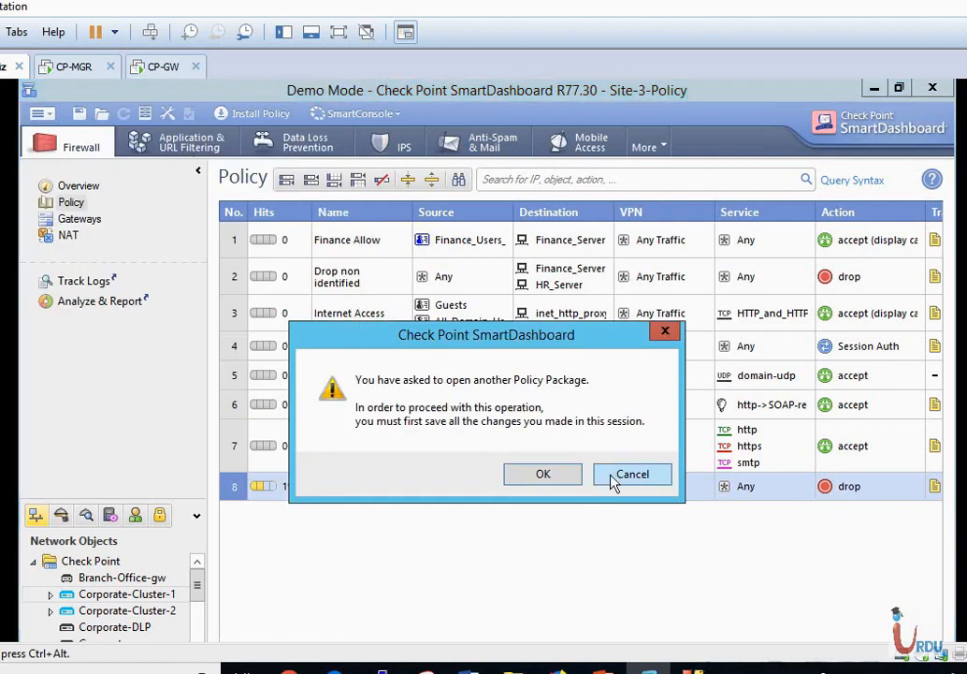
{"action": "left_click", "coordinate": [620, 480]}
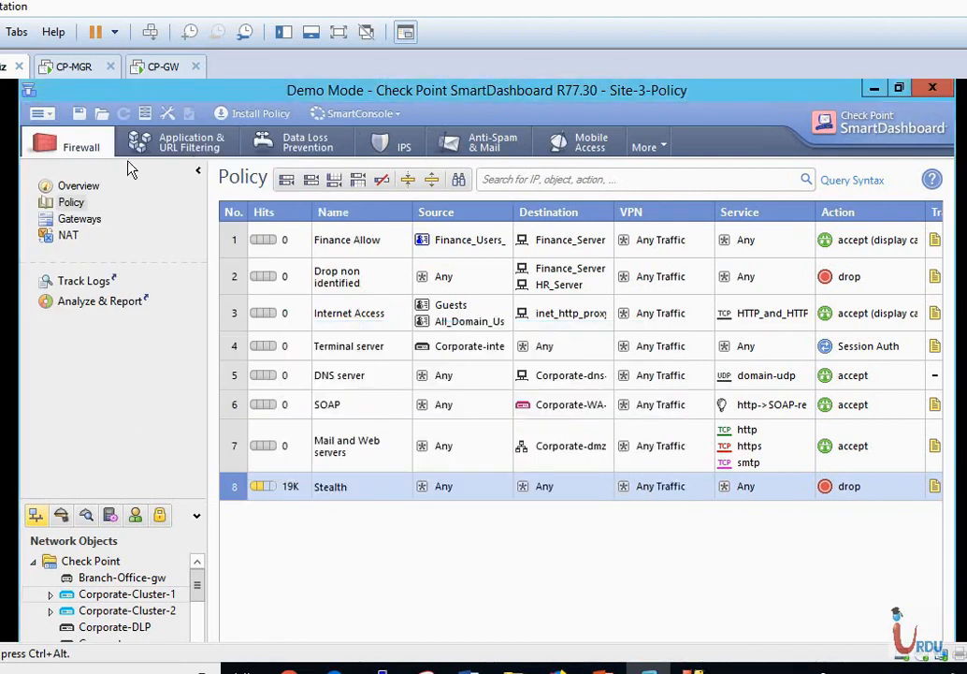
{"action": "left_click", "coordinate": [81, 116]}
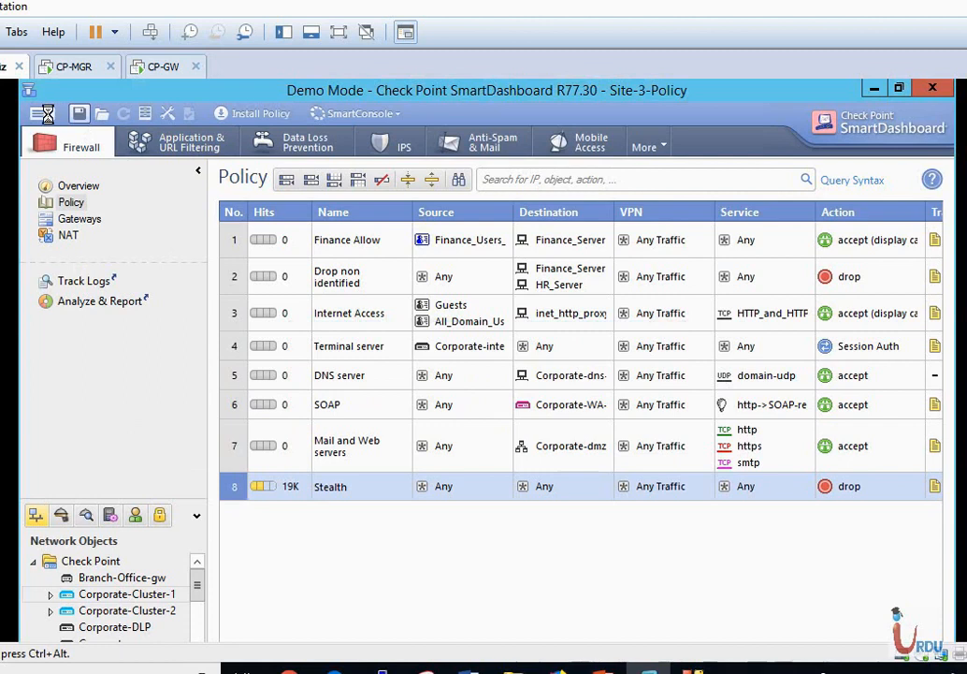
Open the Site-2_Policy package to load its six rules.
{"action": "left_click", "coordinate": [39, 113]}
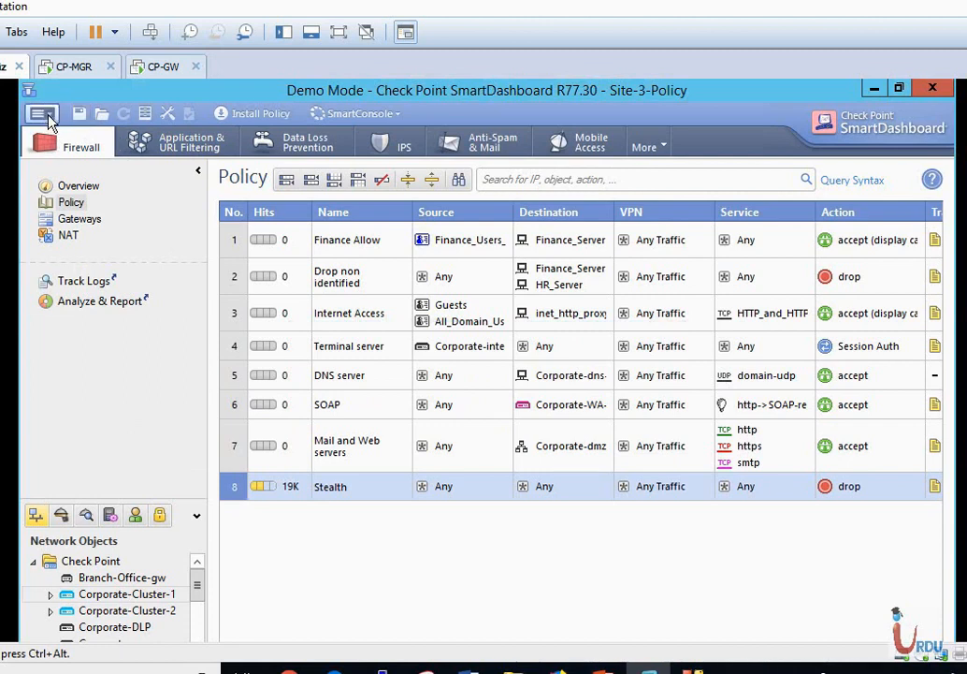
{"action": "mouse_move", "coordinate": [67, 134]}
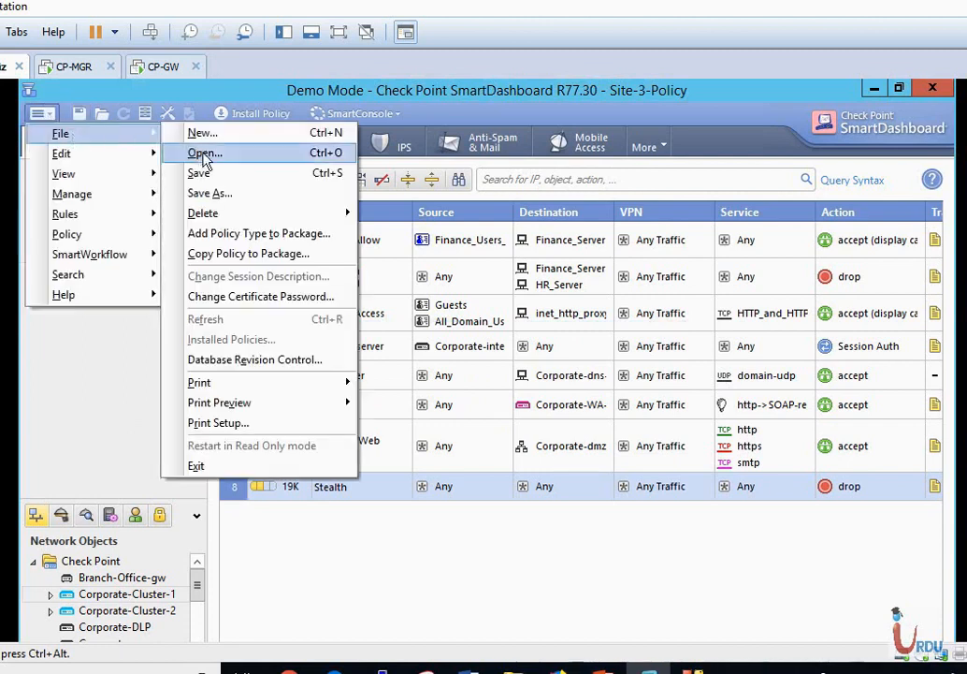
{"action": "left_click", "coordinate": [203, 159]}
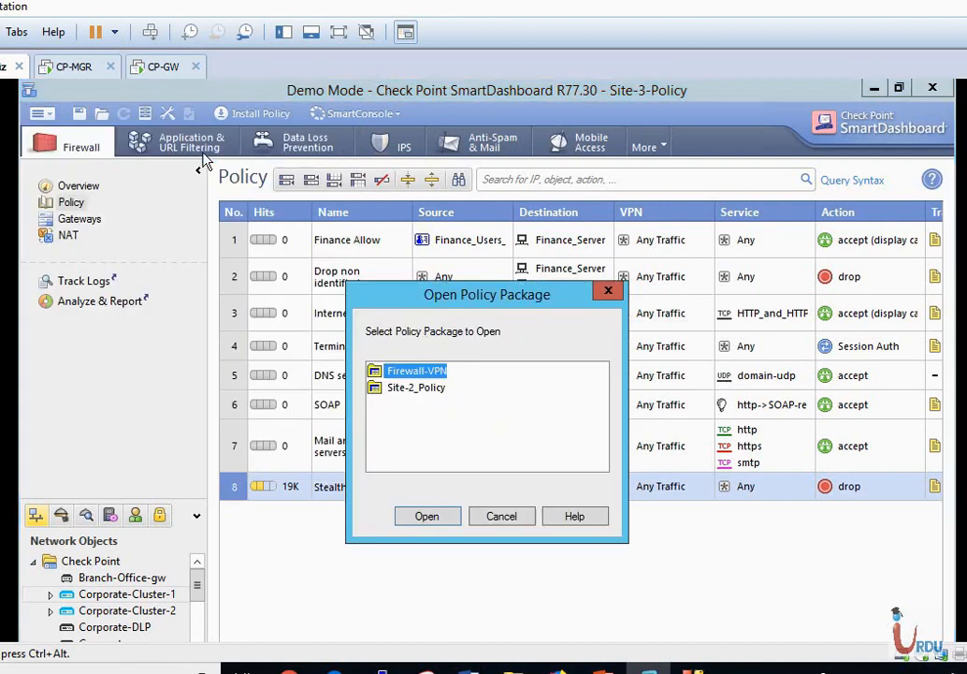
{"action": "left_click", "coordinate": [418, 389]}
{"action": "left_click", "coordinate": [439, 520]}
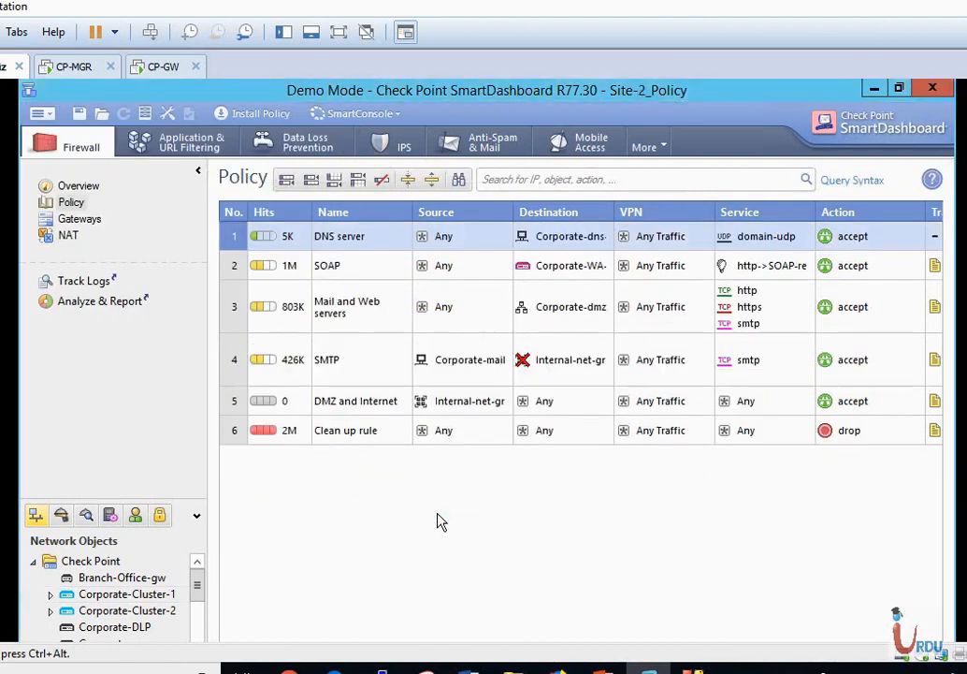
{"action": "left_click", "coordinate": [42, 117]}
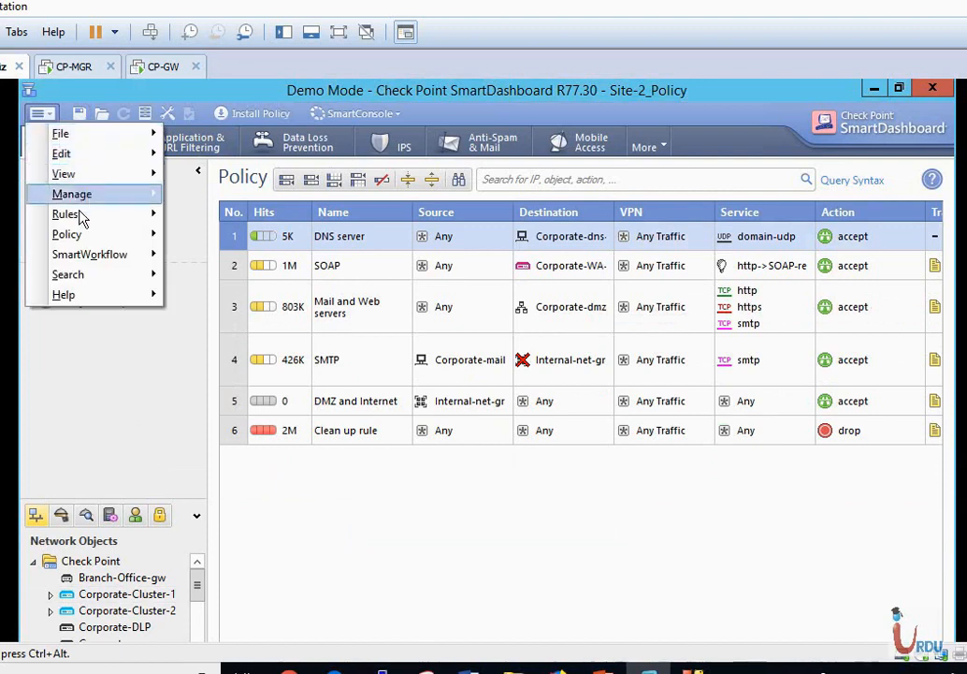
Restrict Site-2_Policy installation targets to Corporate-Cluster-1 and Corporate-Cluster-2.
{"action": "mouse_move", "coordinate": [82, 239]}
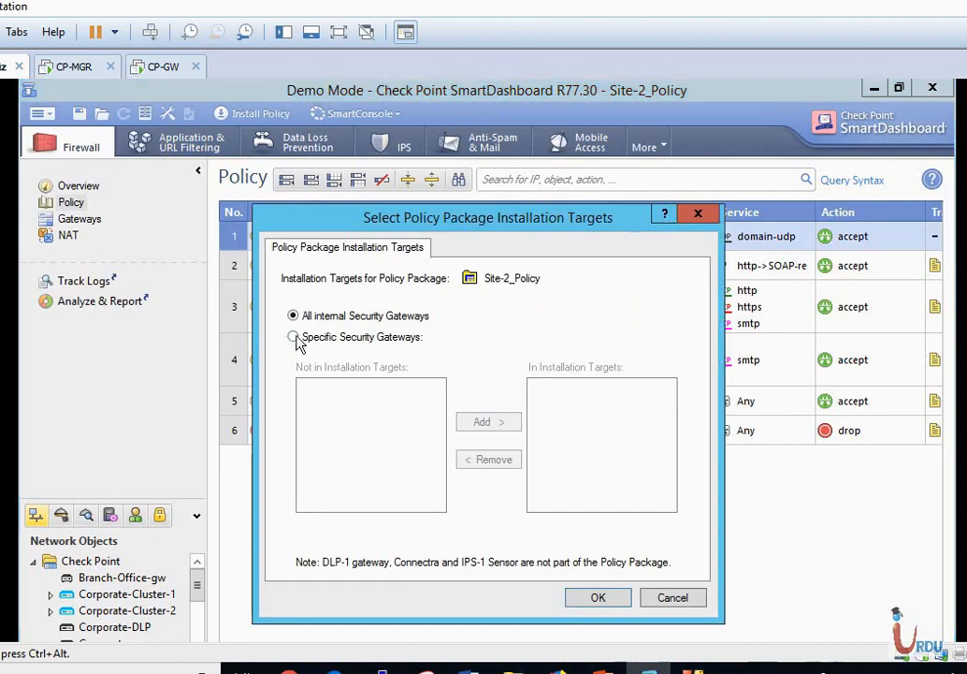
{"action": "left_click", "coordinate": [304, 338]}
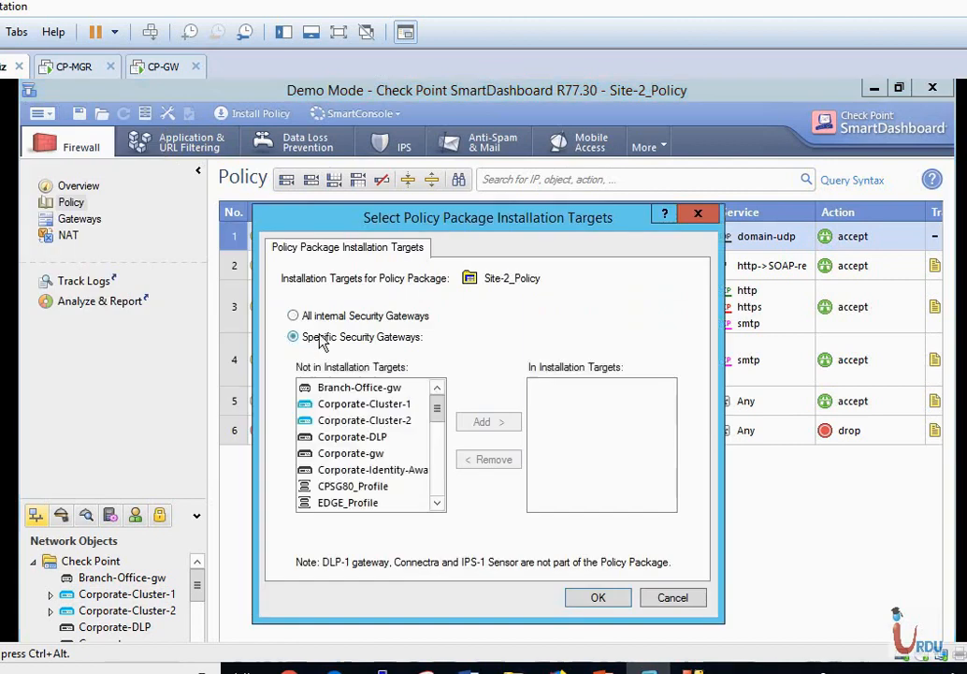
{"action": "left_click", "coordinate": [374, 404]}
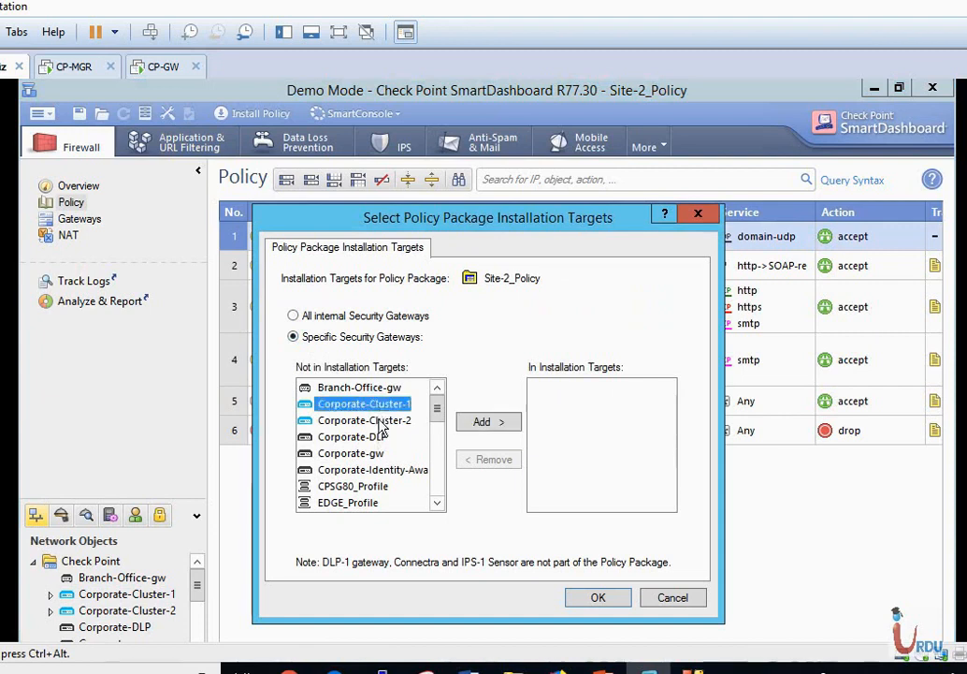
{"action": "left_click", "coordinate": [382, 421], "text": "shift"}
{"action": "left_click", "coordinate": [463, 423]}
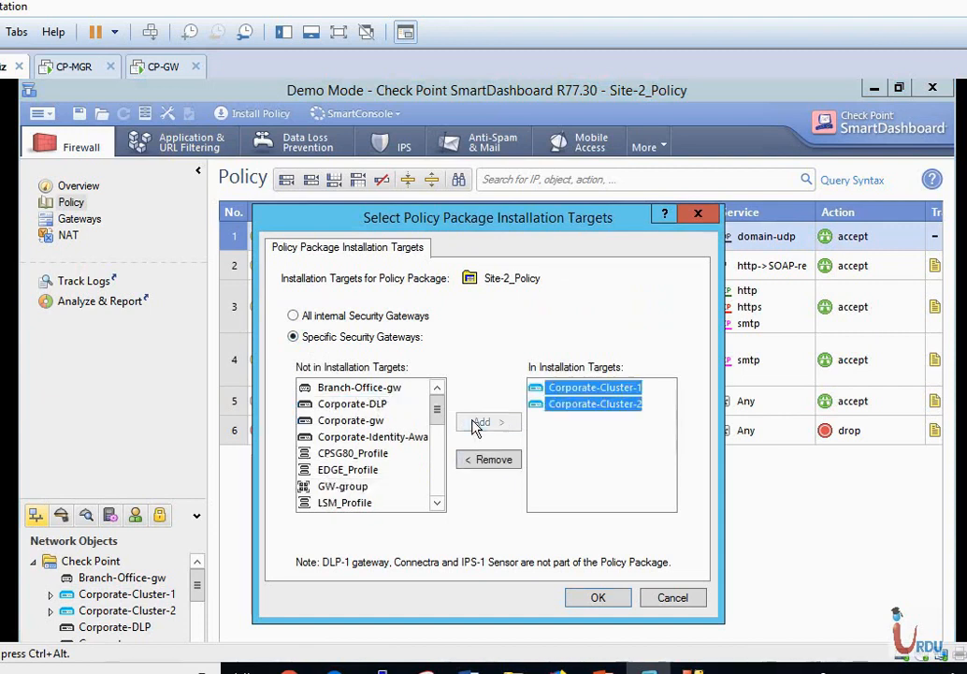
{"action": "left_click", "coordinate": [599, 599]}
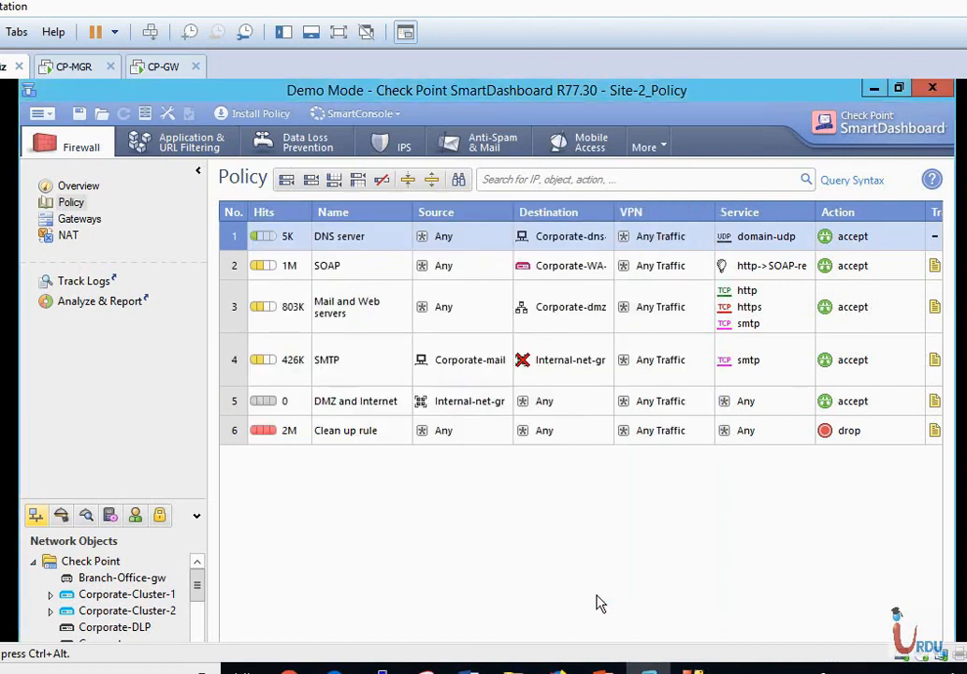
{"action": "left_click", "coordinate": [254, 115]}
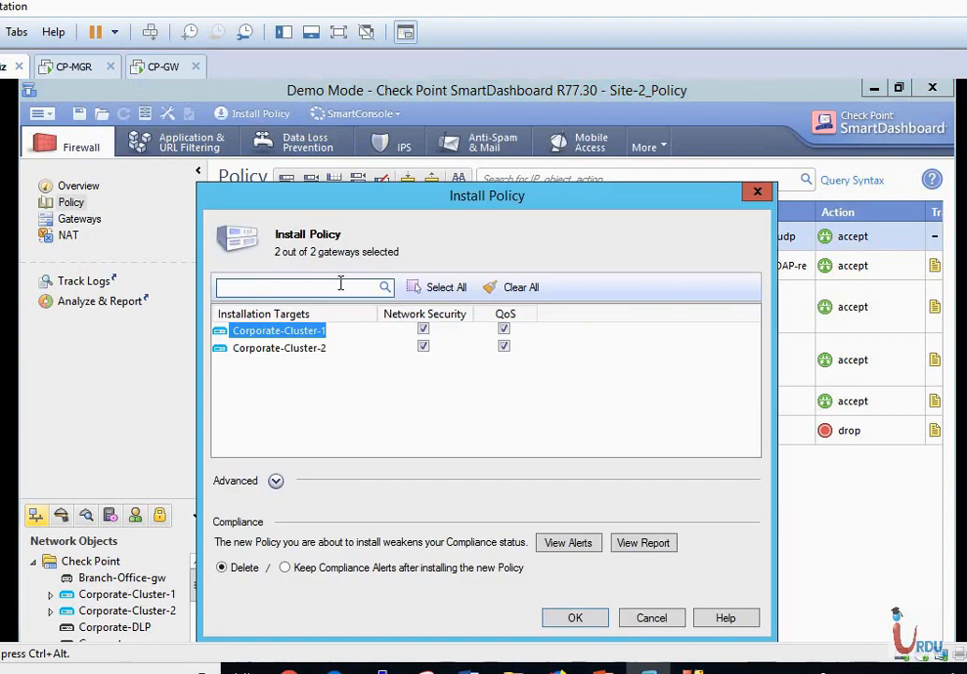
{"action": "left_click", "coordinate": [588, 622]}
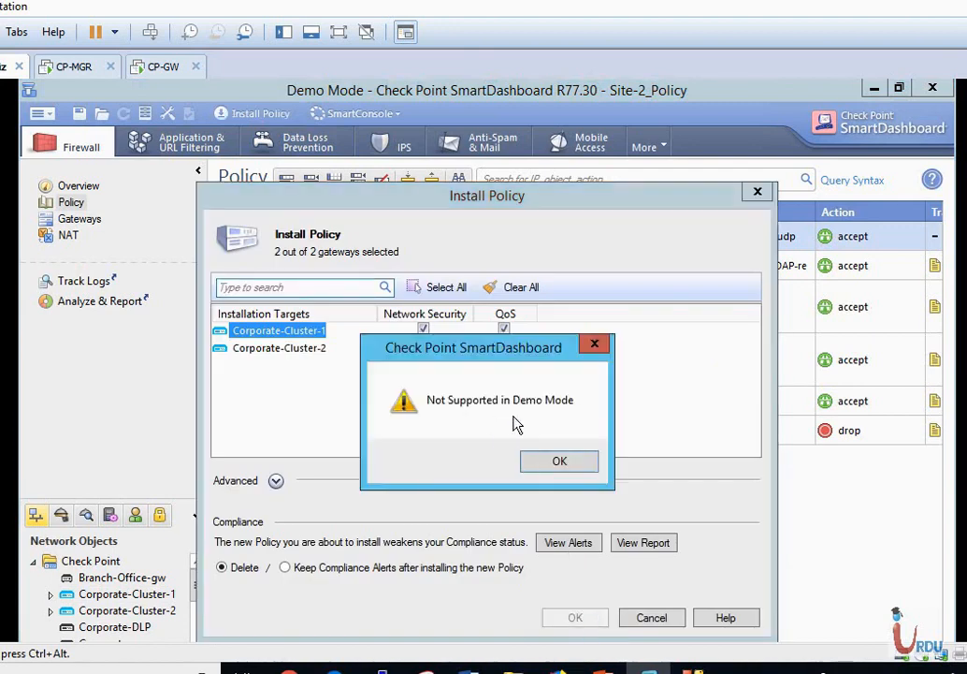
{"action": "left_click", "coordinate": [564, 469]}
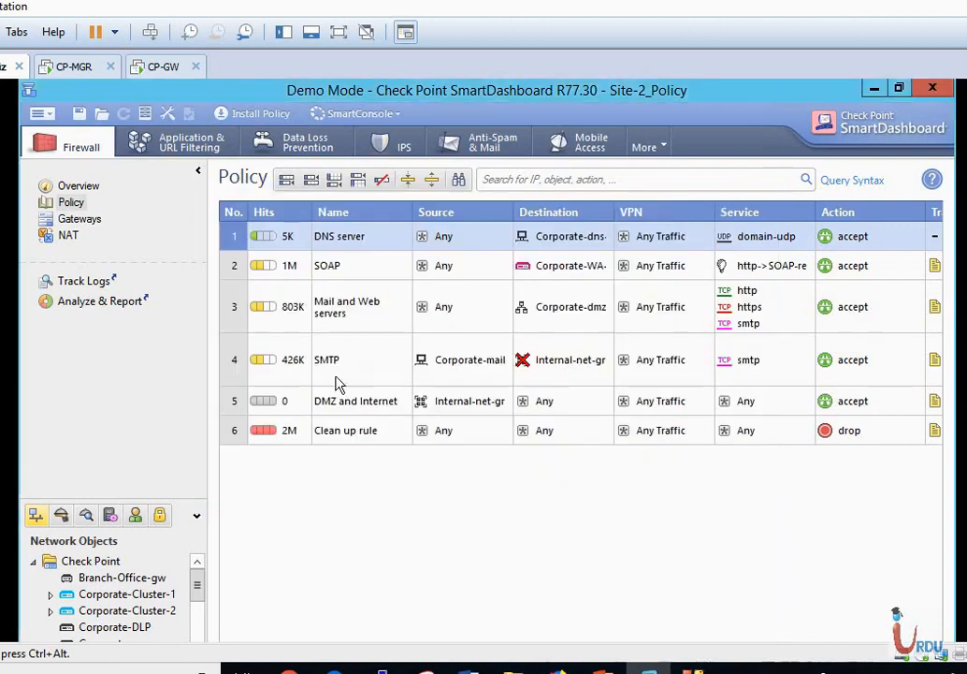
{"action": "left_click", "coordinate": [48, 117]}
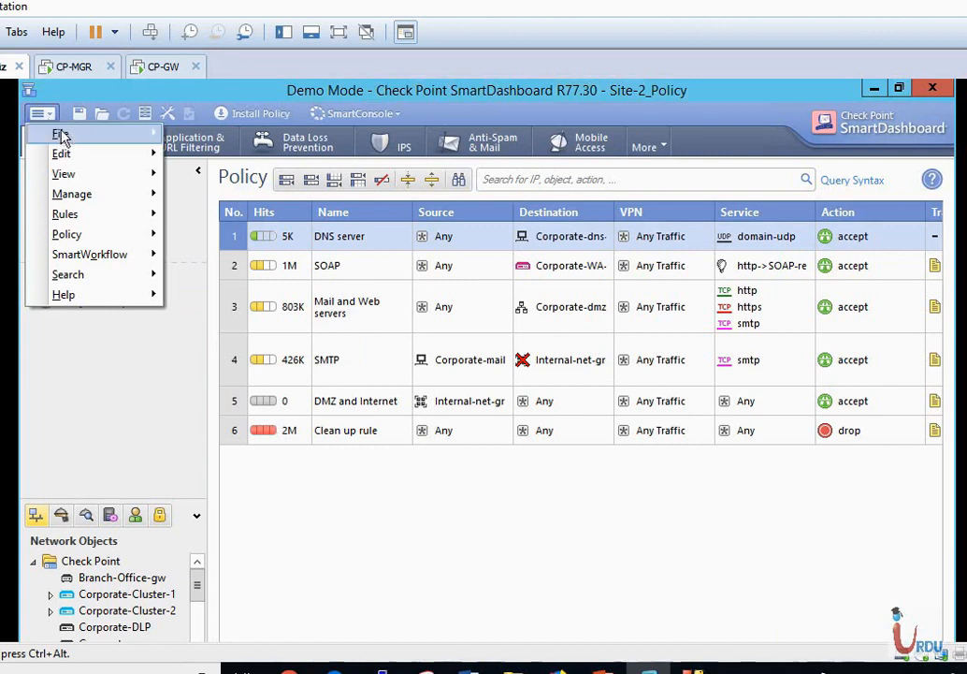
Start opening another policy package, accepting the save warning in the Open Policy Package dialog.
{"action": "mouse_move", "coordinate": [65, 139]}
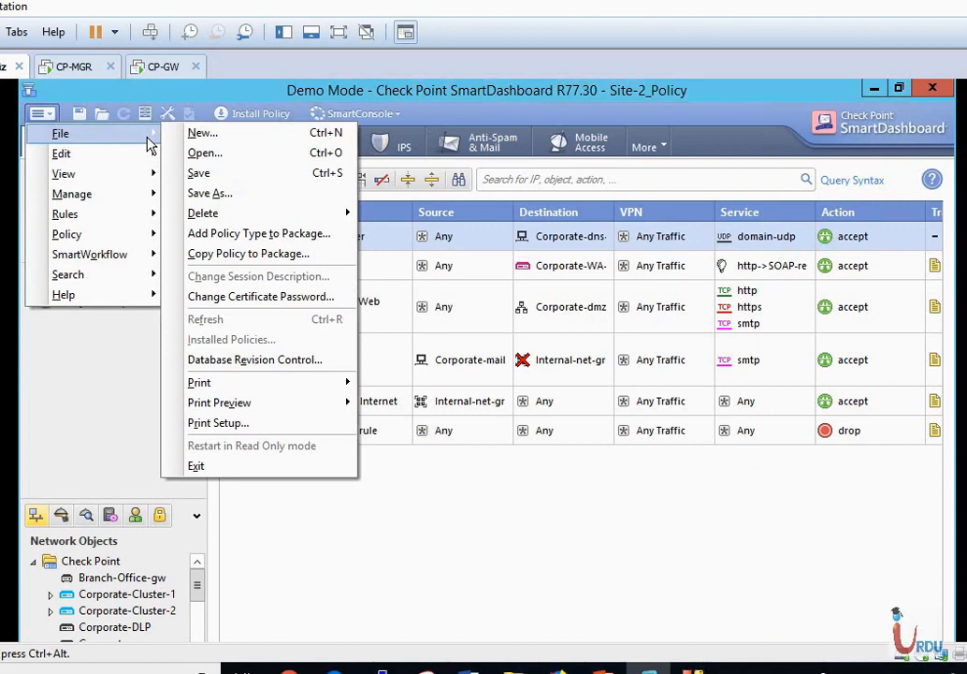
{"action": "left_click", "coordinate": [200, 154]}
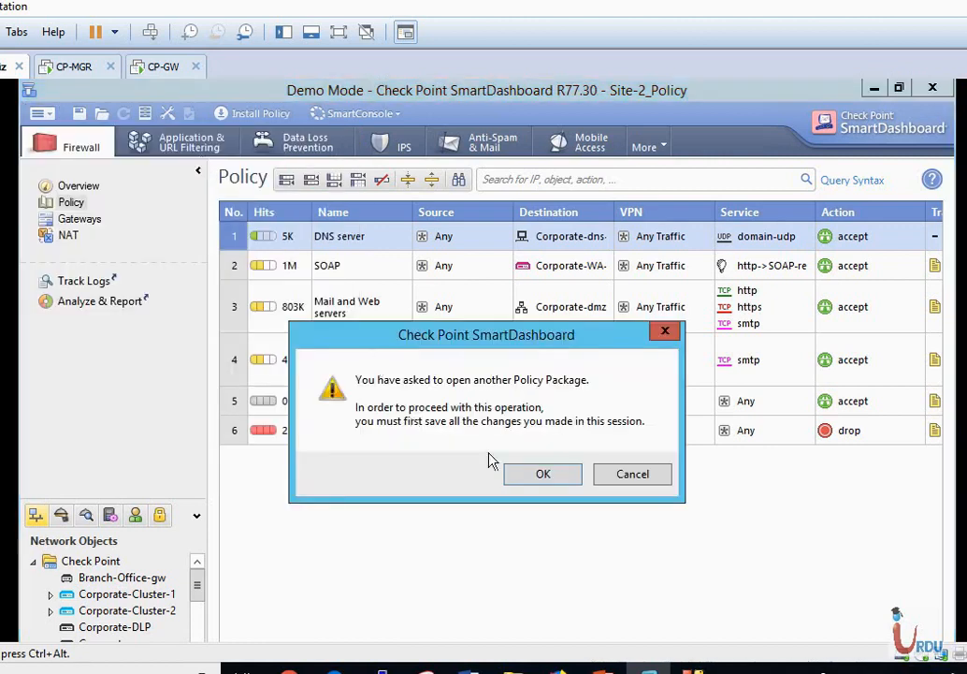
{"action": "left_click", "coordinate": [519, 475]}
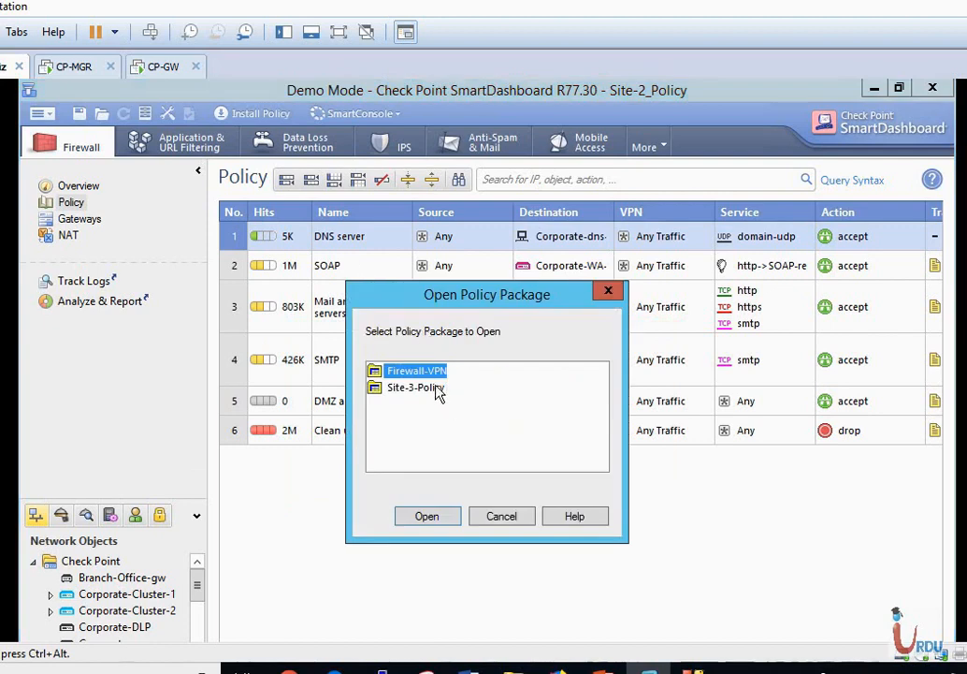
{"action": "left_click", "coordinate": [426, 517]}
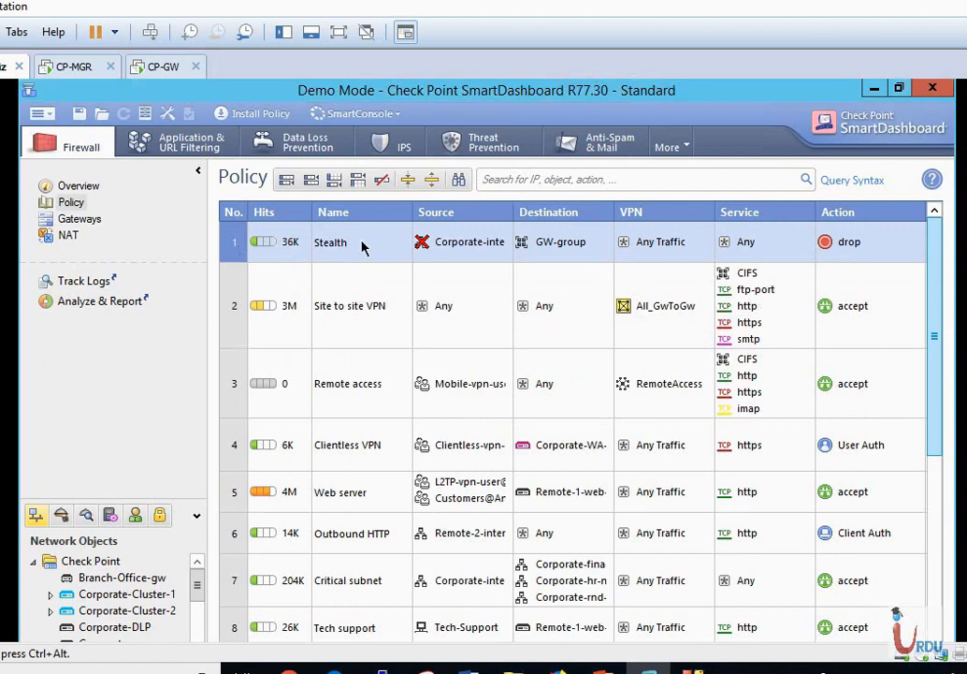
Add a 'Site 1 Stealth rules' section title above rule 1, Stealth.
{"action": "right_click", "coordinate": [234, 254]}
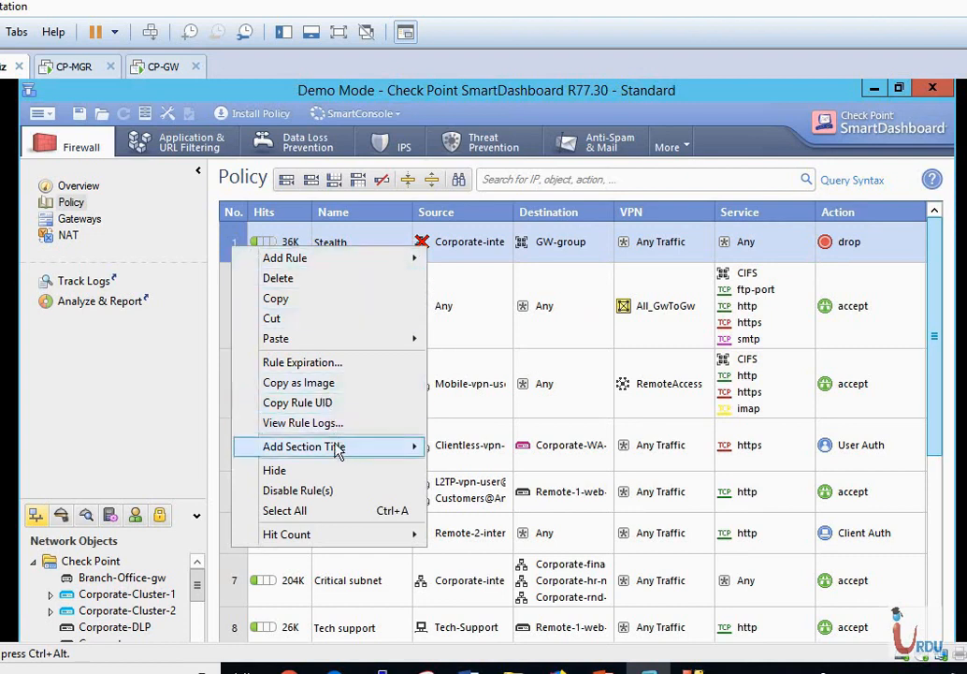
{"action": "mouse_move", "coordinate": [338, 449]}
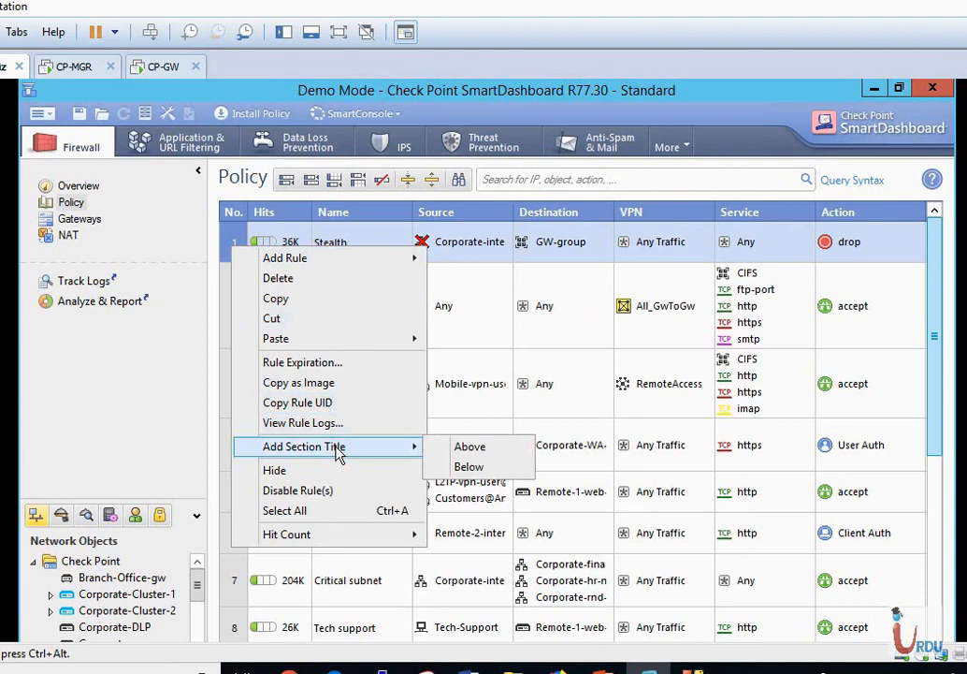
{"action": "left_click", "coordinate": [470, 447]}
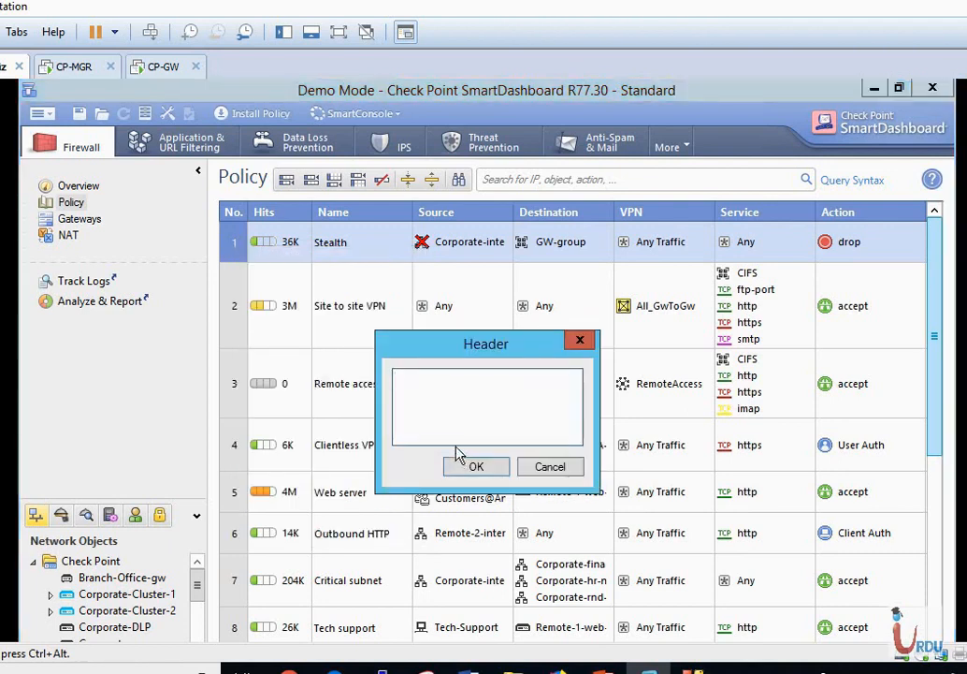
{"action": "type", "text": "Site 1 Stealth ru"}
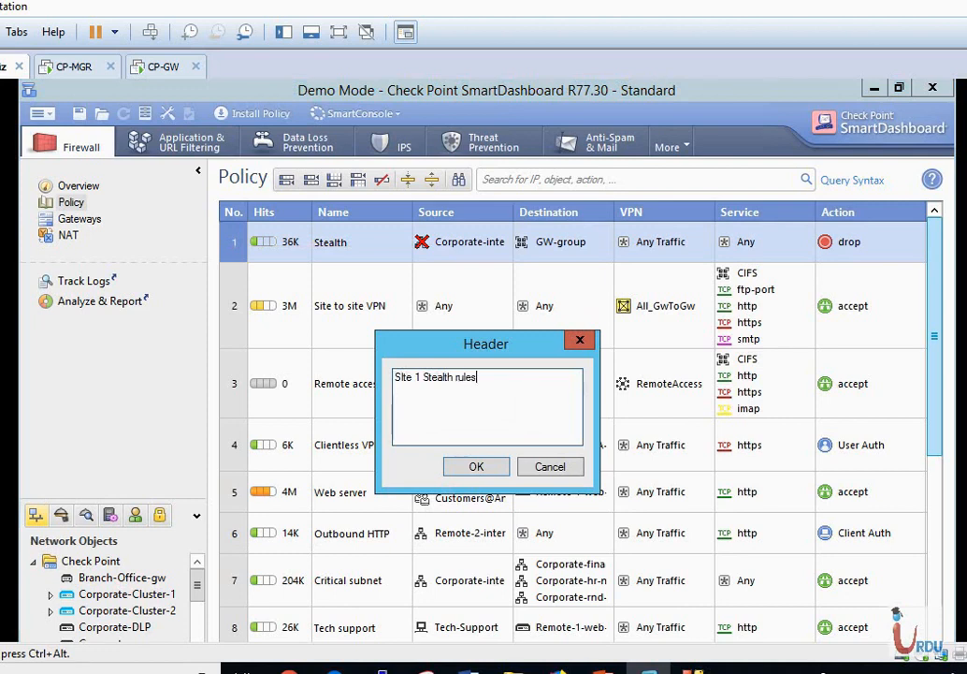
{"action": "type", "text": "les"}
{"action": "left_click", "coordinate": [478, 464]}
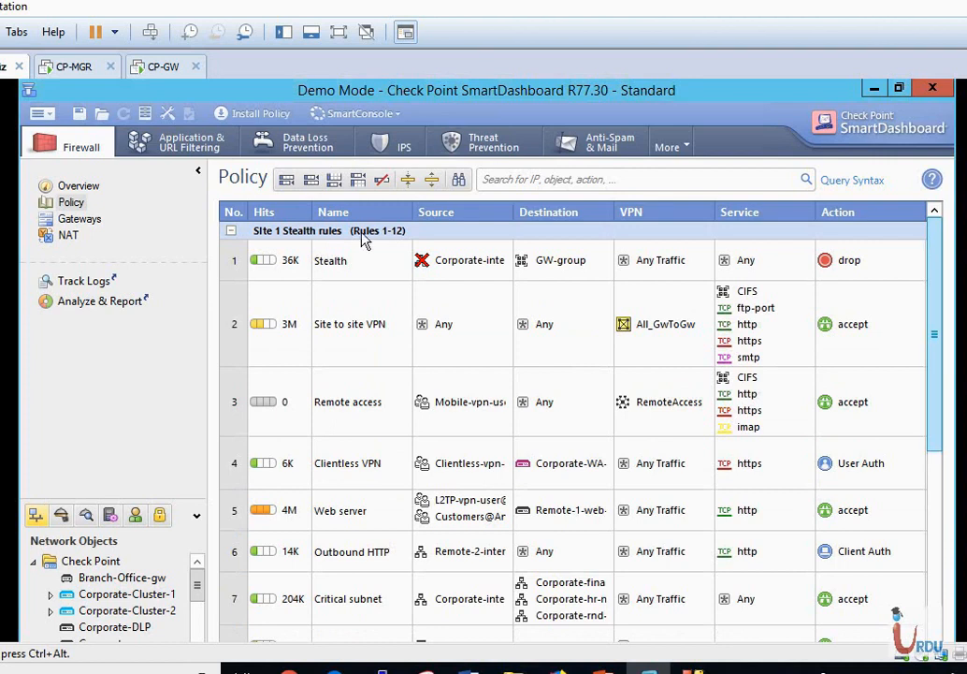
{"action": "left_click", "coordinate": [369, 320]}
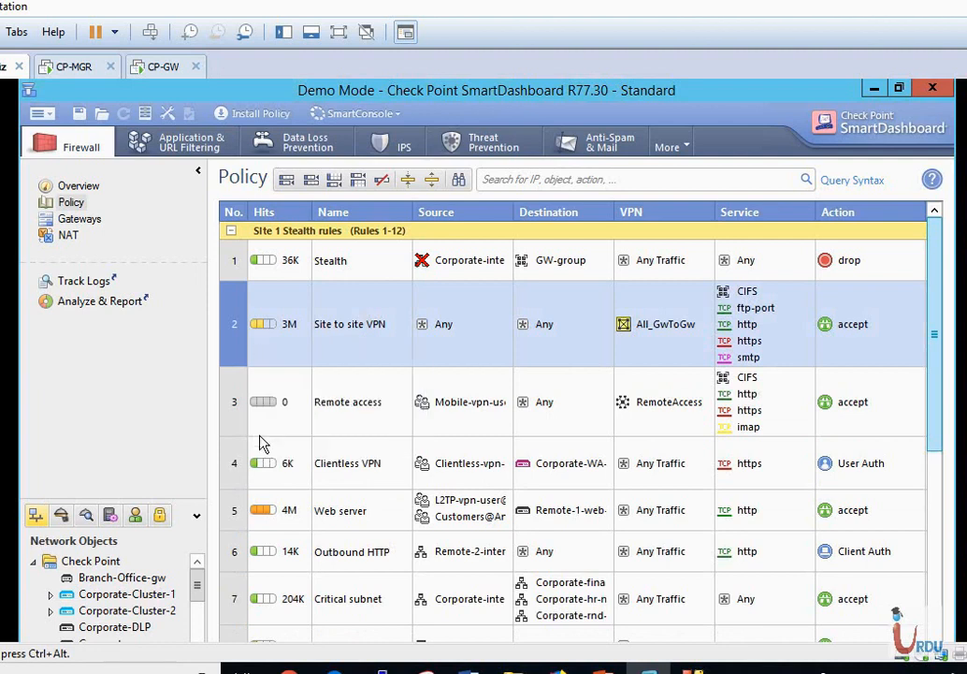
{"action": "right_click", "coordinate": [233, 318]}
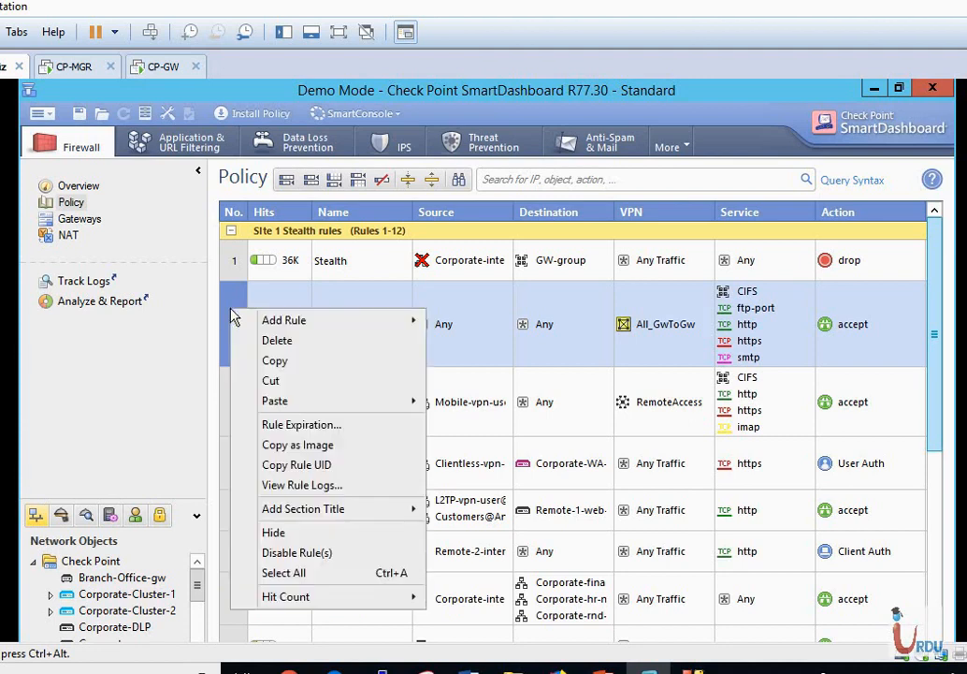
{"action": "mouse_move", "coordinate": [286, 323]}
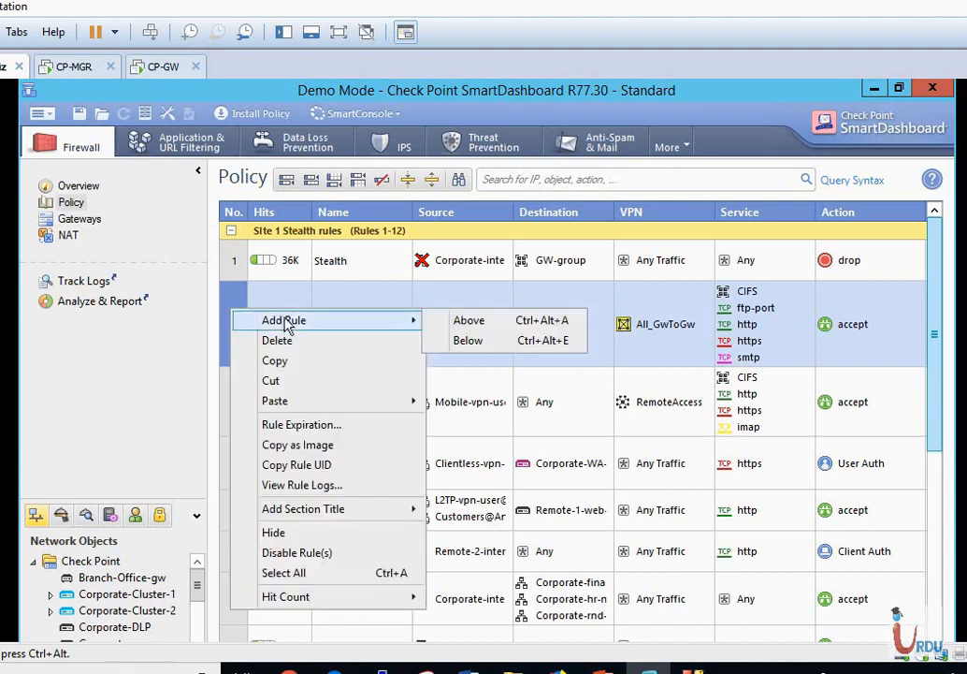
{"action": "left_click", "coordinate": [469, 340]}
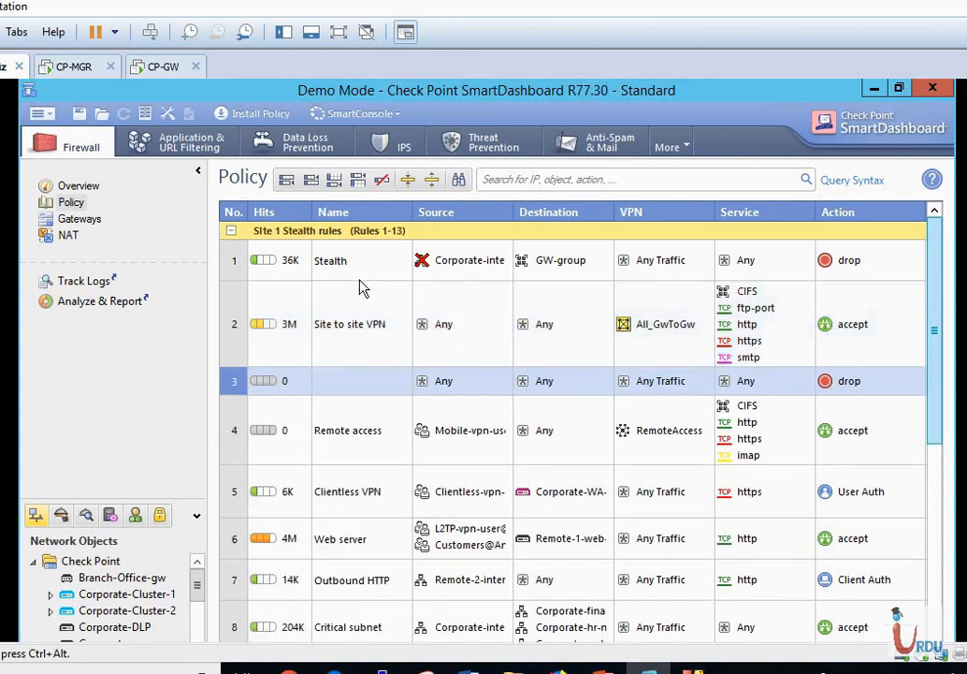
{"action": "right_click", "coordinate": [239, 384]}
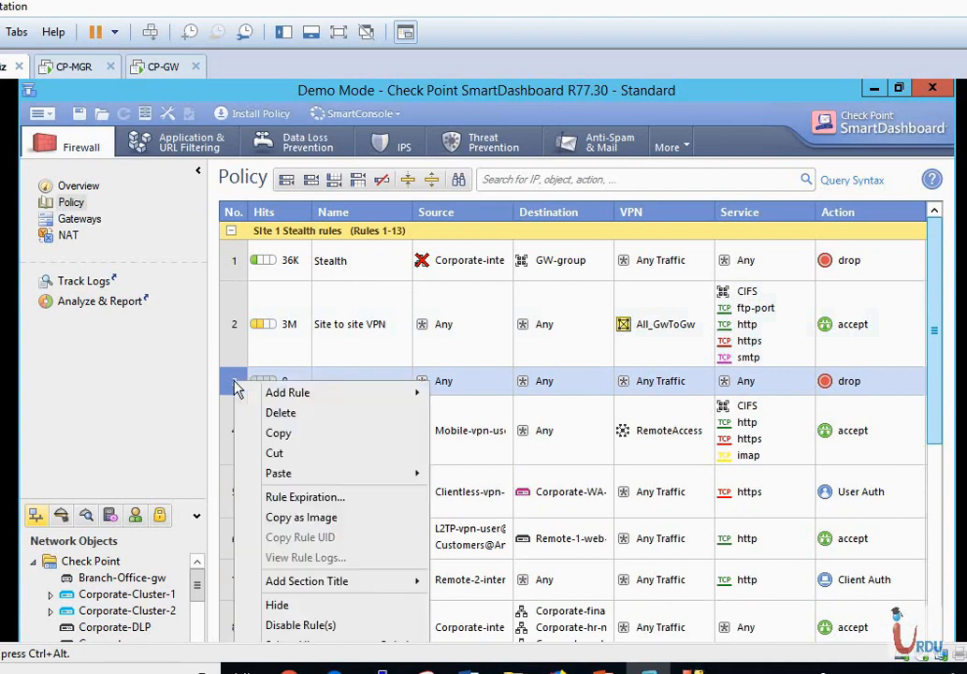
{"action": "left_click", "coordinate": [283, 413]}
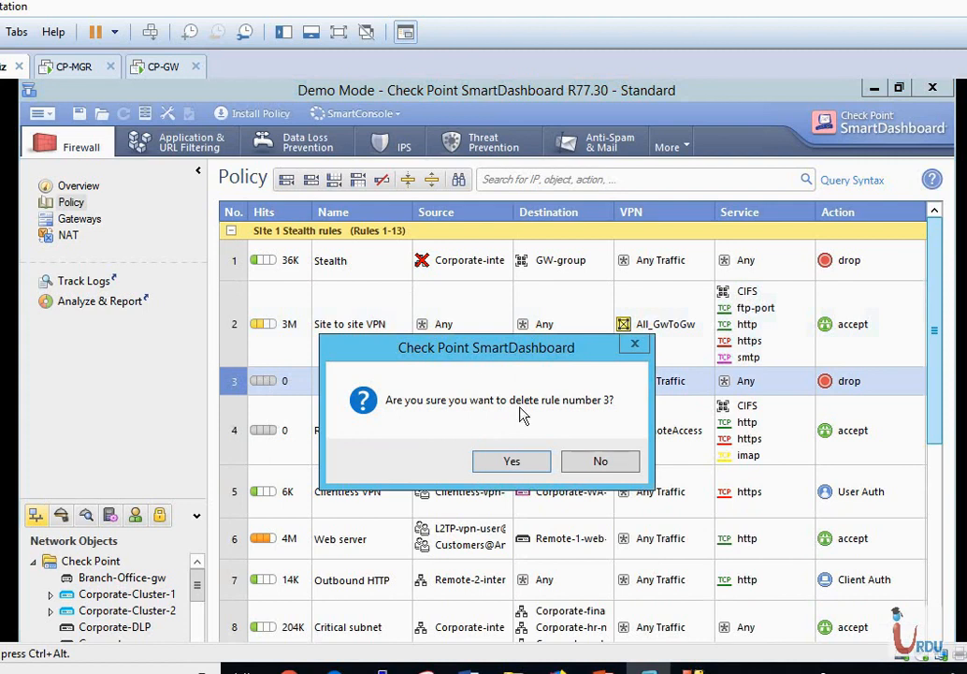
{"action": "left_click", "coordinate": [512, 460]}
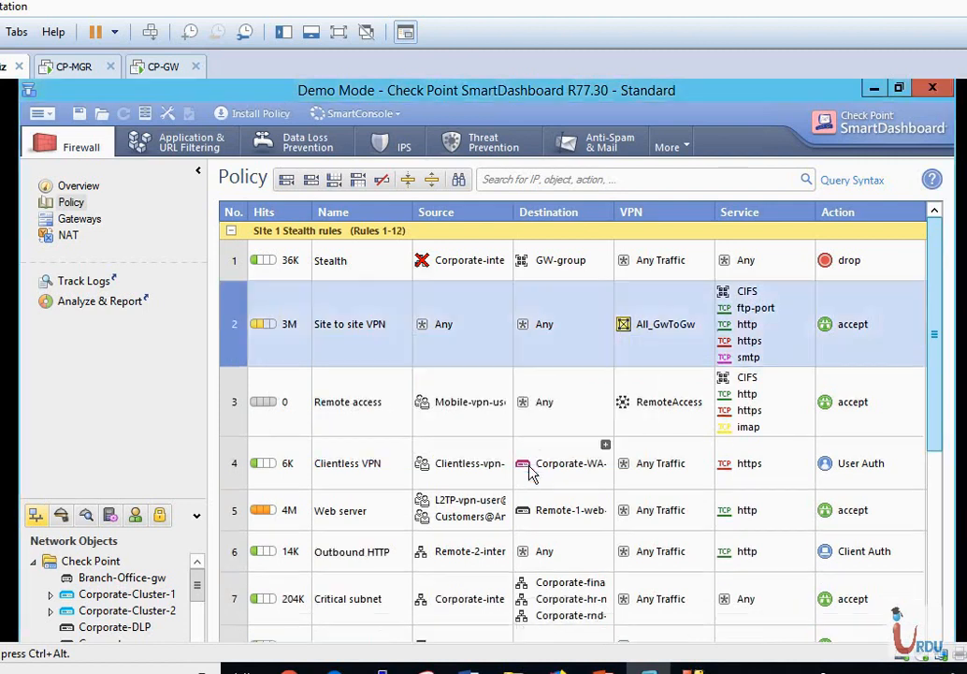
Add a 'VPN Rules' section title above rule 2, Site to site VPN.
{"action": "right_click", "coordinate": [232, 301]}
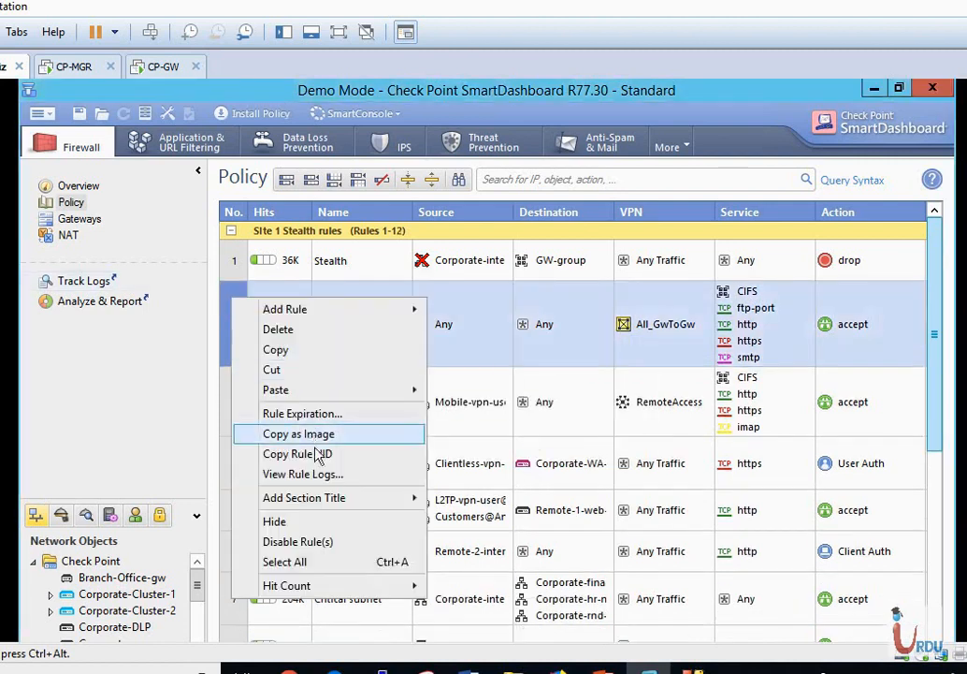
{"action": "mouse_move", "coordinate": [327, 497]}
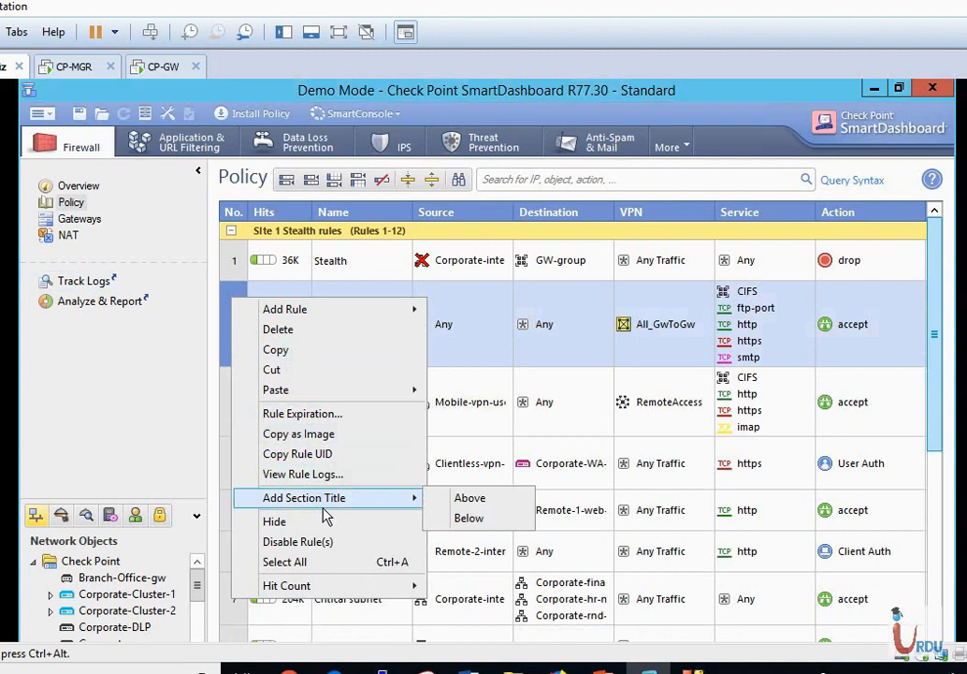
{"action": "left_click", "coordinate": [459, 503]}
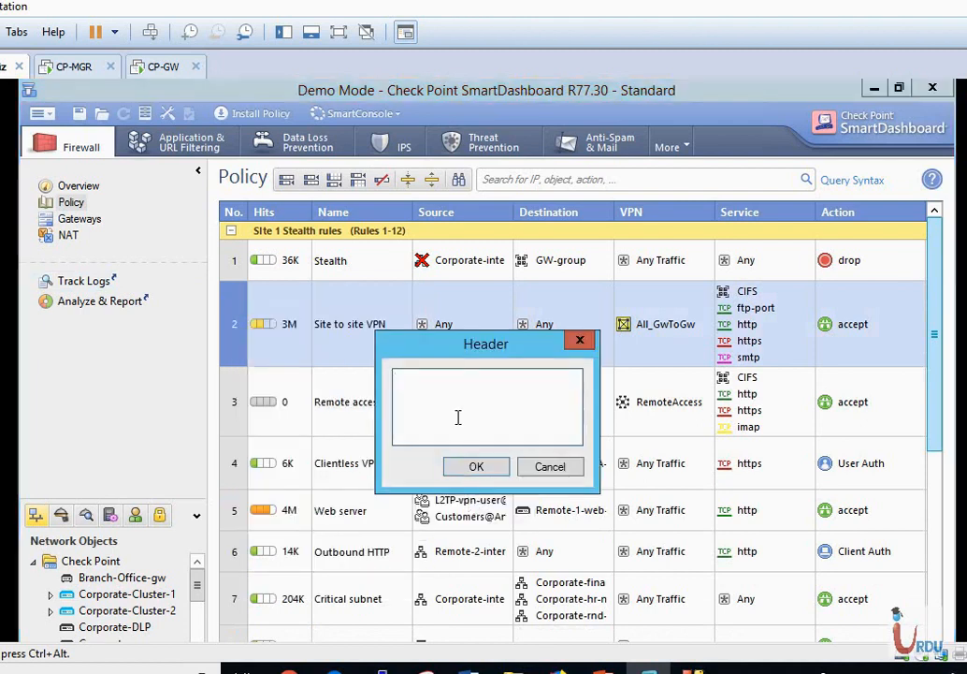
{"action": "type", "text": "VPN Rules"}
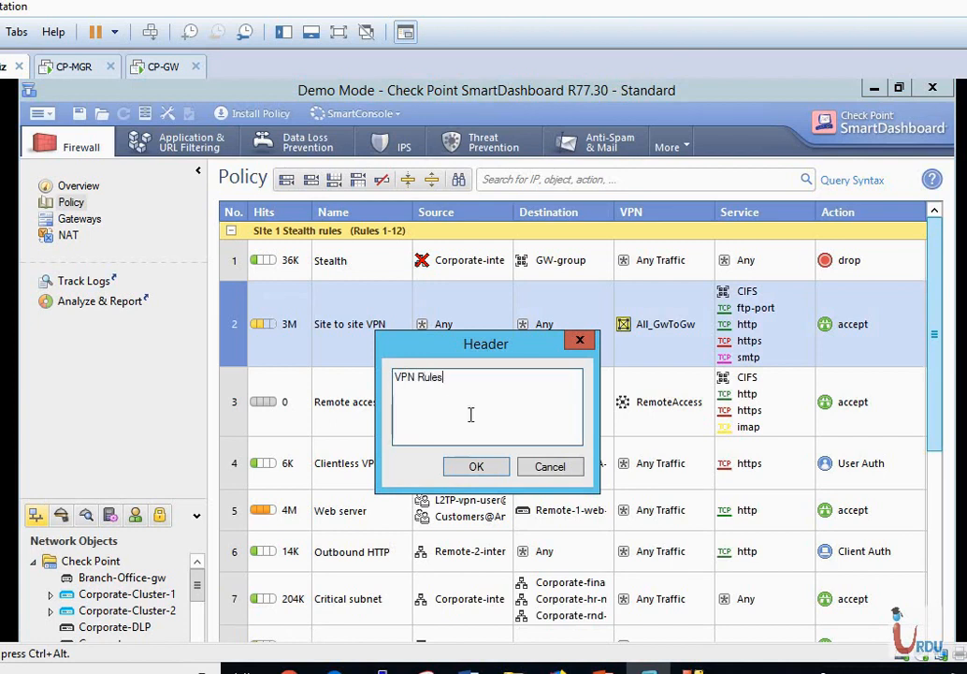
{"action": "left_click", "coordinate": [470, 467]}
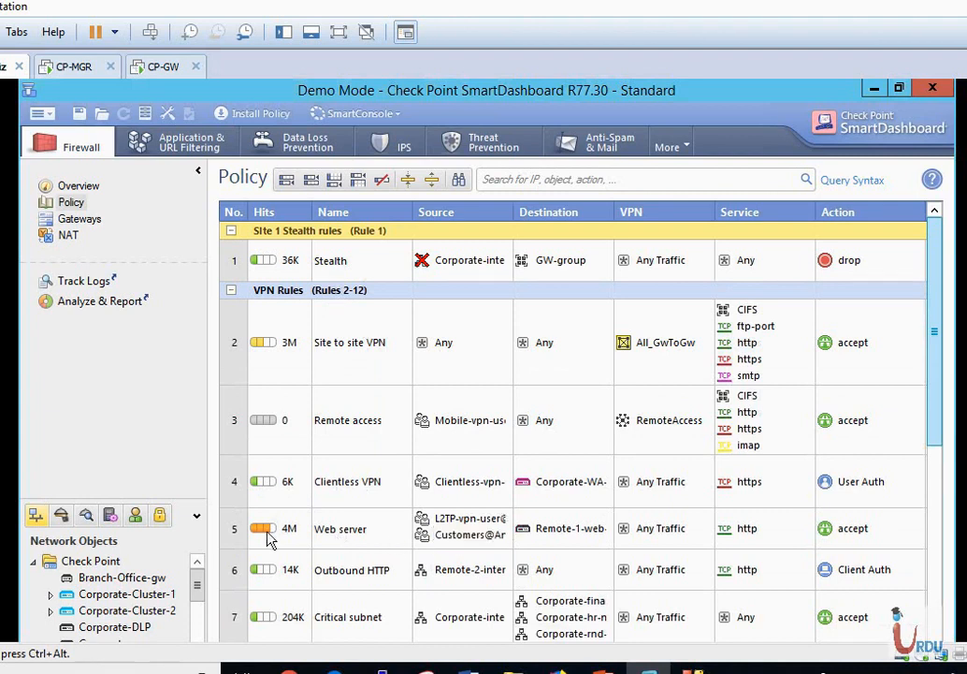
Select rule 6, Outbound HTTP, and bring up its actions menu.
{"action": "left_click", "coordinate": [239, 573]}
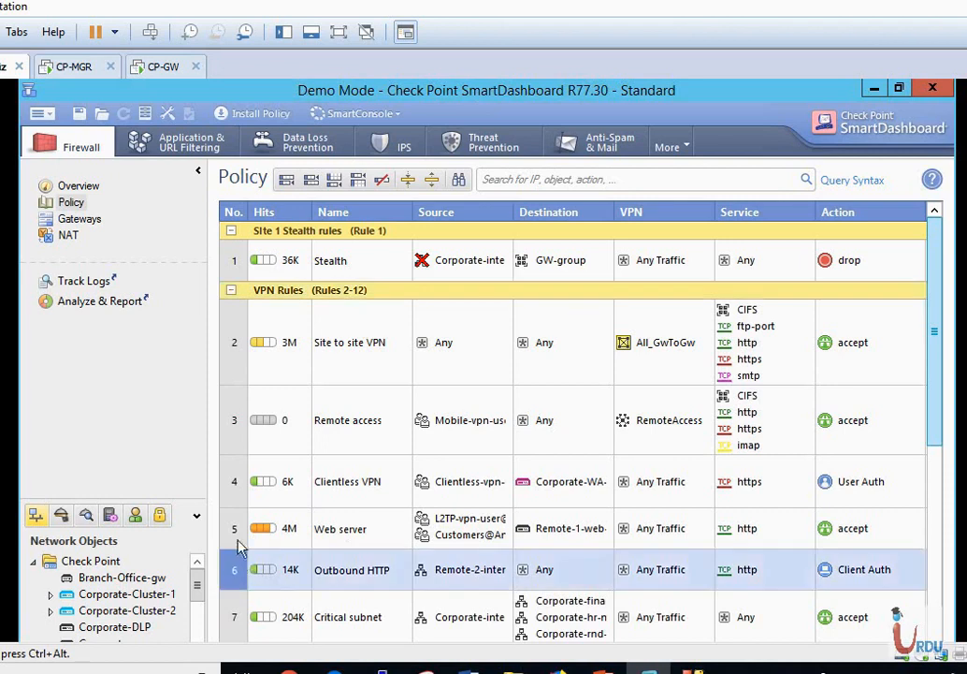
{"action": "left_click", "coordinate": [239, 537]}
{"action": "left_click", "coordinate": [238, 571]}
{"action": "mouse_move", "coordinate": [939, 443]}
{"action": "left_mouse_down"}
{"action": "mouse_move", "coordinate": [945, 543]}
{"action": "mouse_move", "coordinate": [934, 455]}
{"action": "left_mouse_up"}
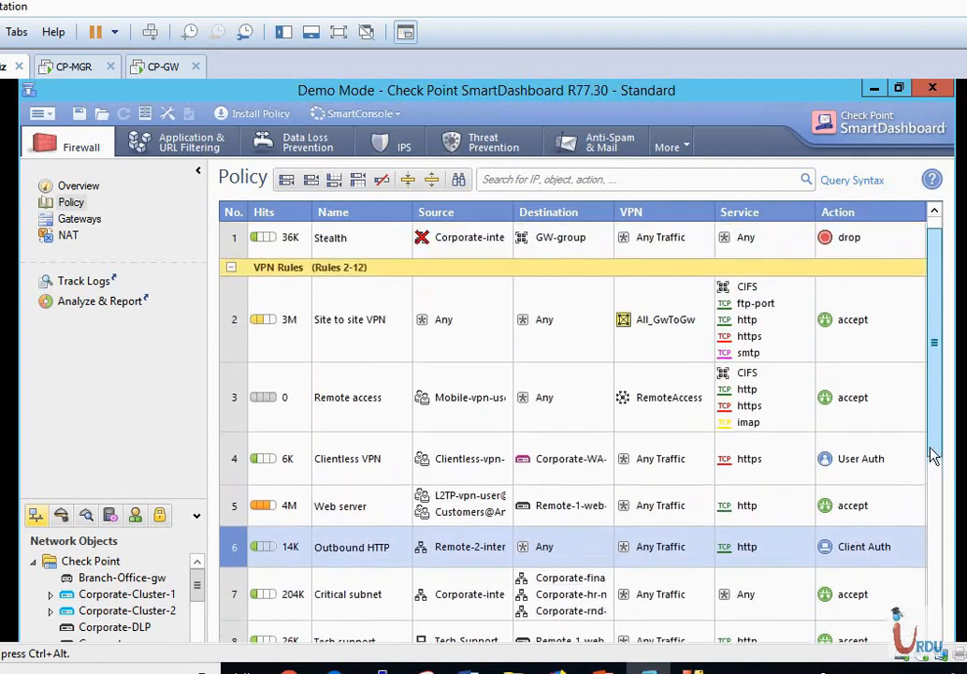
{"action": "right_click", "coordinate": [237, 550]}
Add an 'Access Rules' section title above rule 6, Outbound HTTP.
{"action": "mouse_move", "coordinate": [290, 443]}
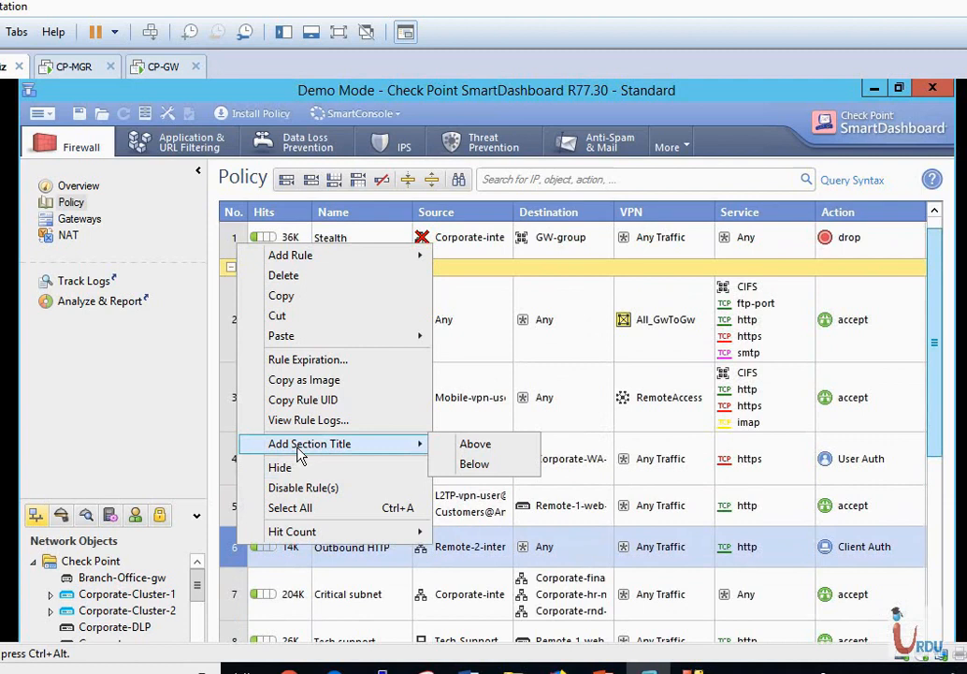
{"action": "left_click", "coordinate": [490, 450]}
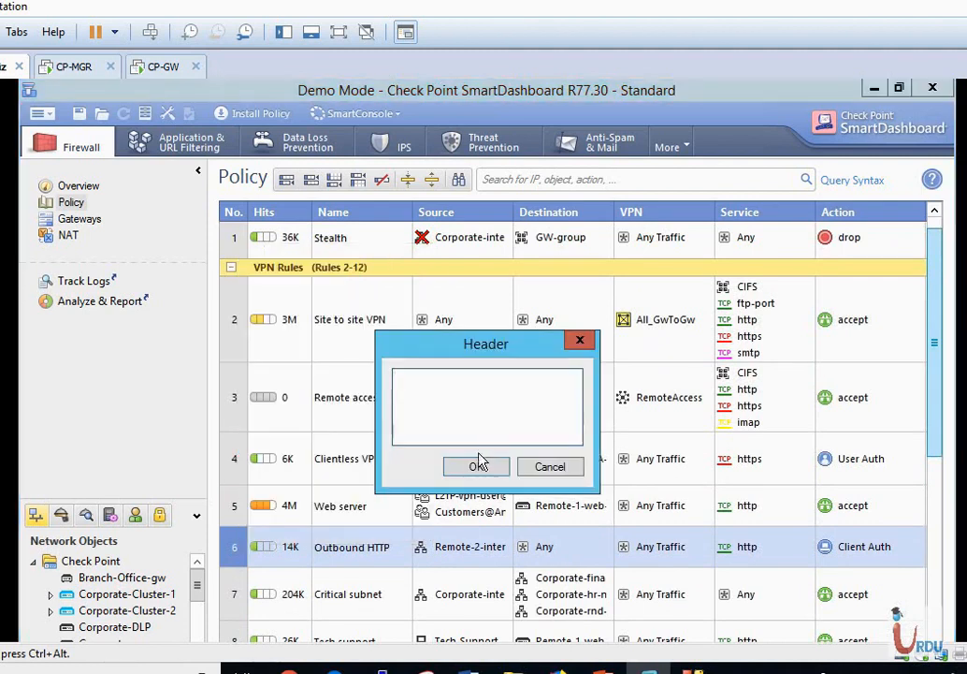
{"action": "type", "text": "ccess Rules"}
{"action": "left_click", "coordinate": [487, 467]}
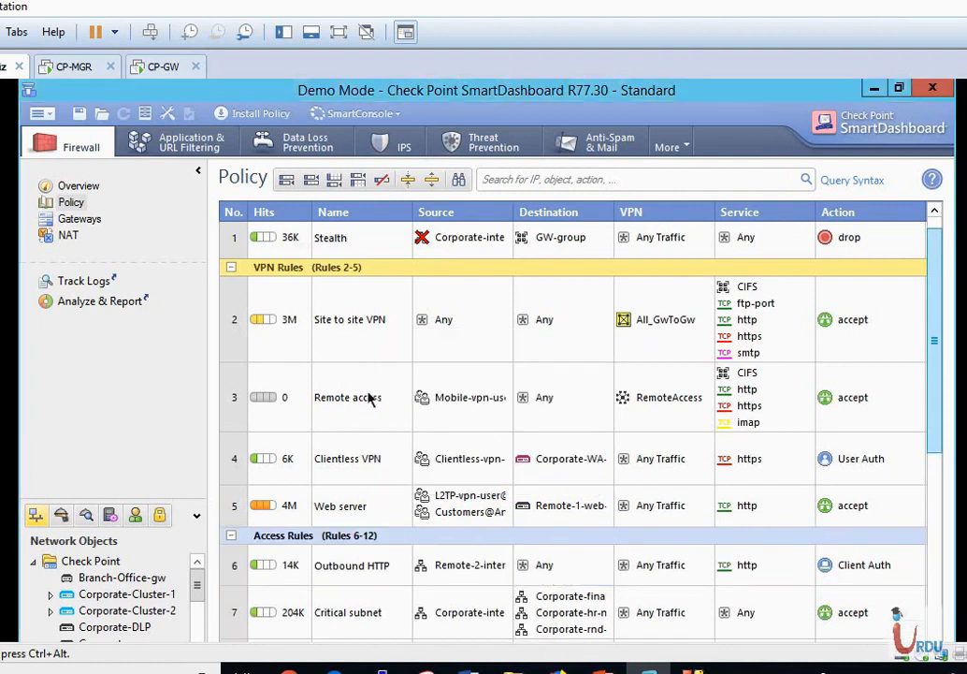
Select rule 3, Remote access, to review the new sections.
{"action": "scroll", "coordinate": [372, 399], "scroll_direction": "up", "scroll_amount": 1}
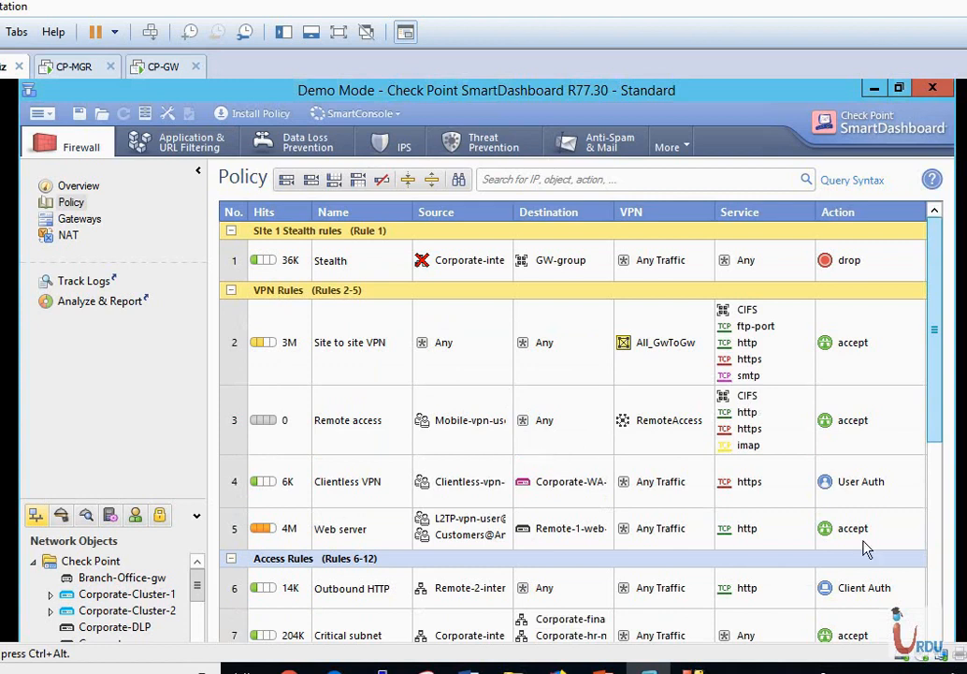
{"action": "left_click", "coordinate": [624, 444]}
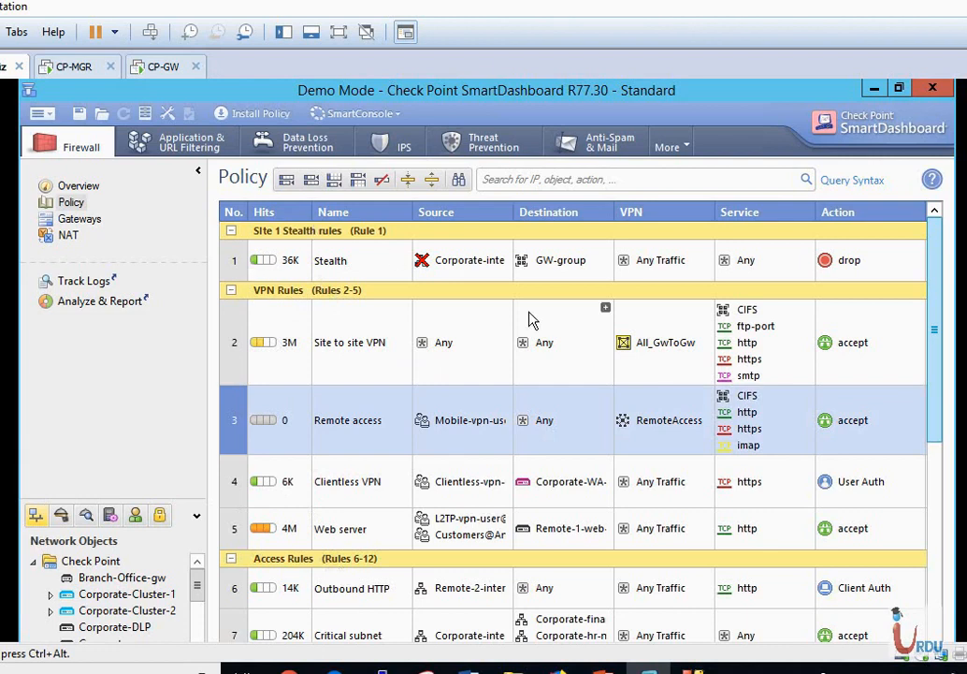
{"action": "scroll", "coordinate": [529, 319], "scroll_direction": "down", "scroll_amount": 5}
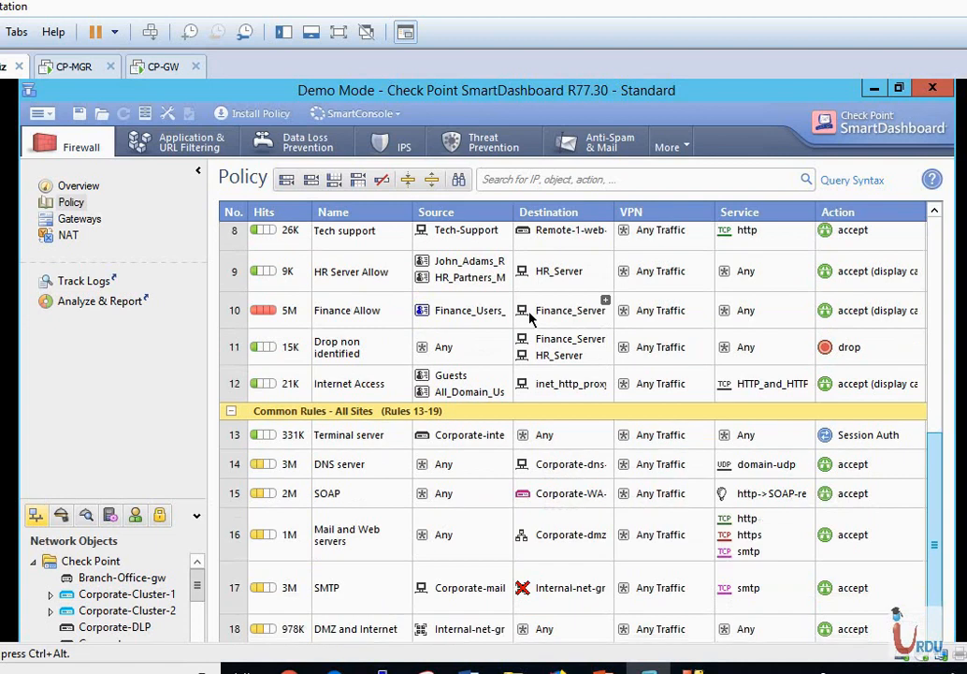
{"action": "scroll", "coordinate": [530, 318], "scroll_direction": "up", "scroll_amount": 5}
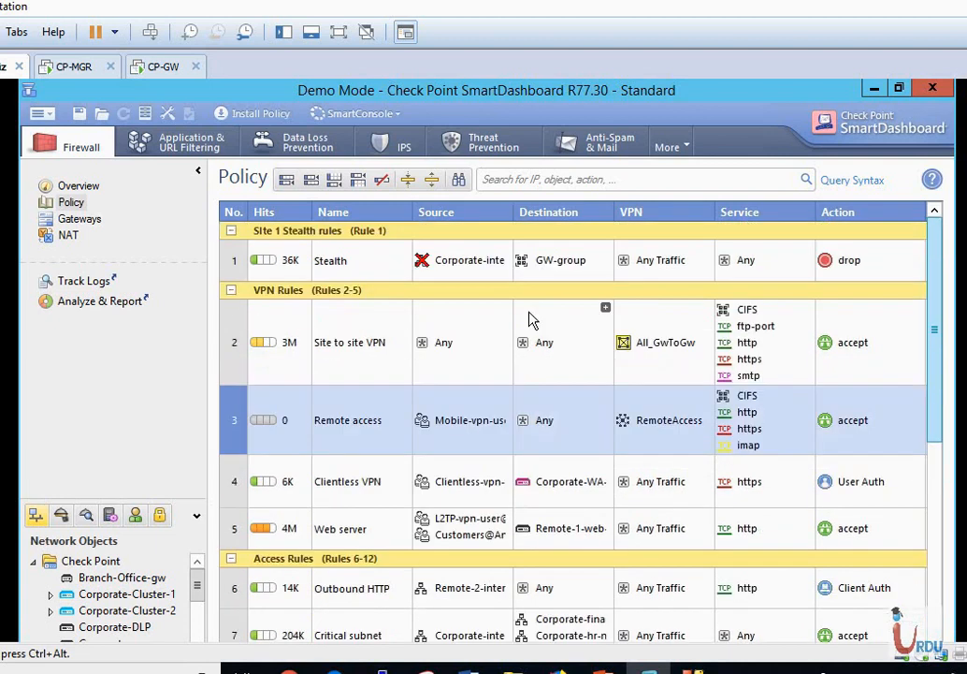
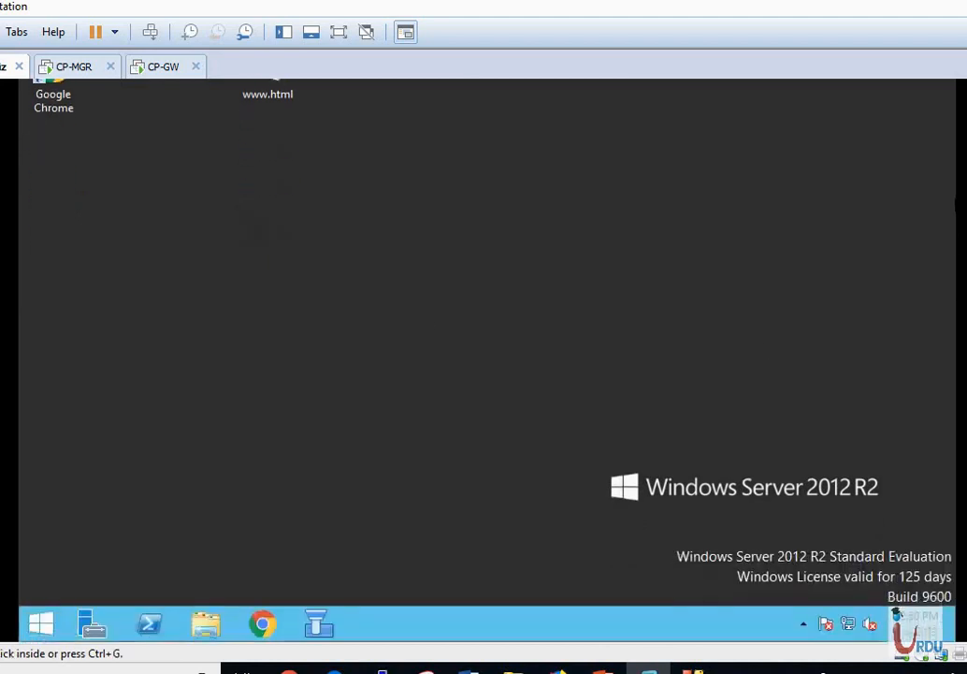
Log in to SmartDashboard on 10.1.1.150 with Demo mode off and dismiss the trial notice.
{"action": "left_click", "coordinate": [315, 627]}
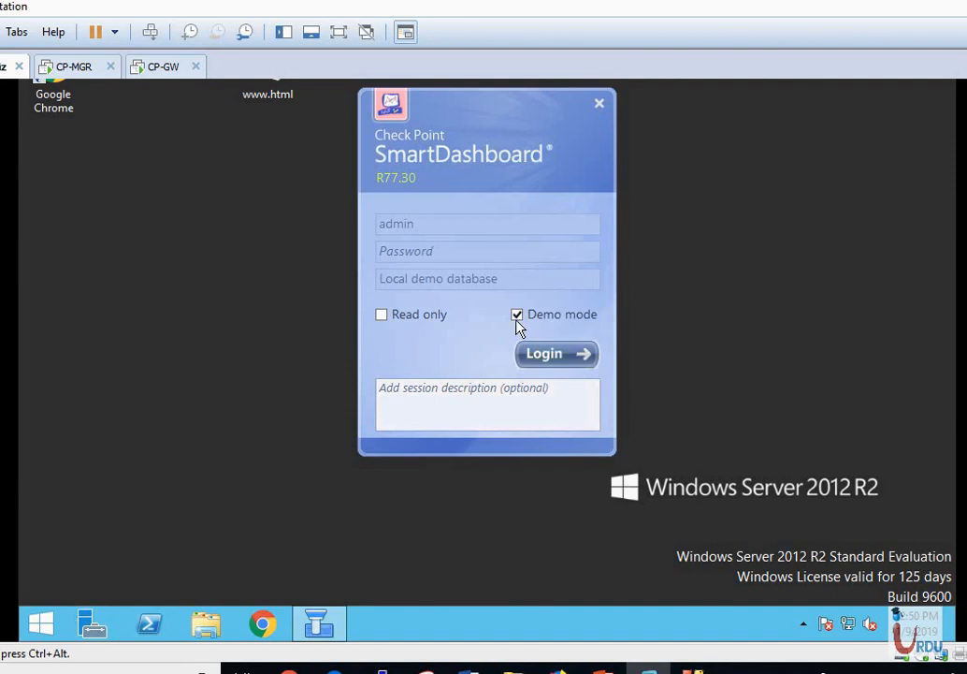
{"action": "left_click", "coordinate": [518, 316]}
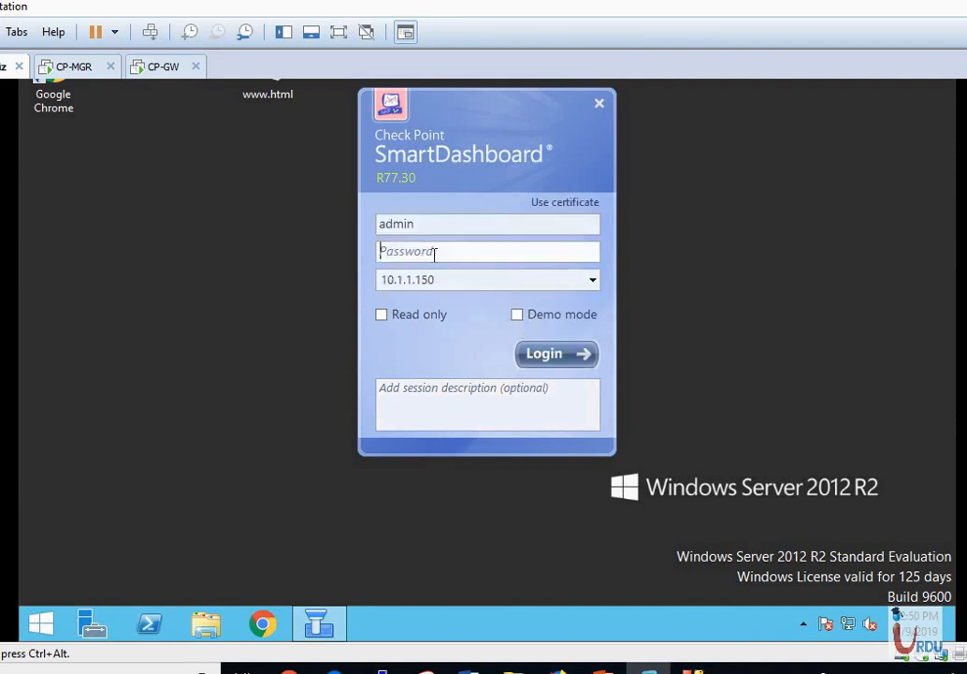
{"action": "type", "text": "•••••••"}
{"action": "left_click", "coordinate": [553, 361]}
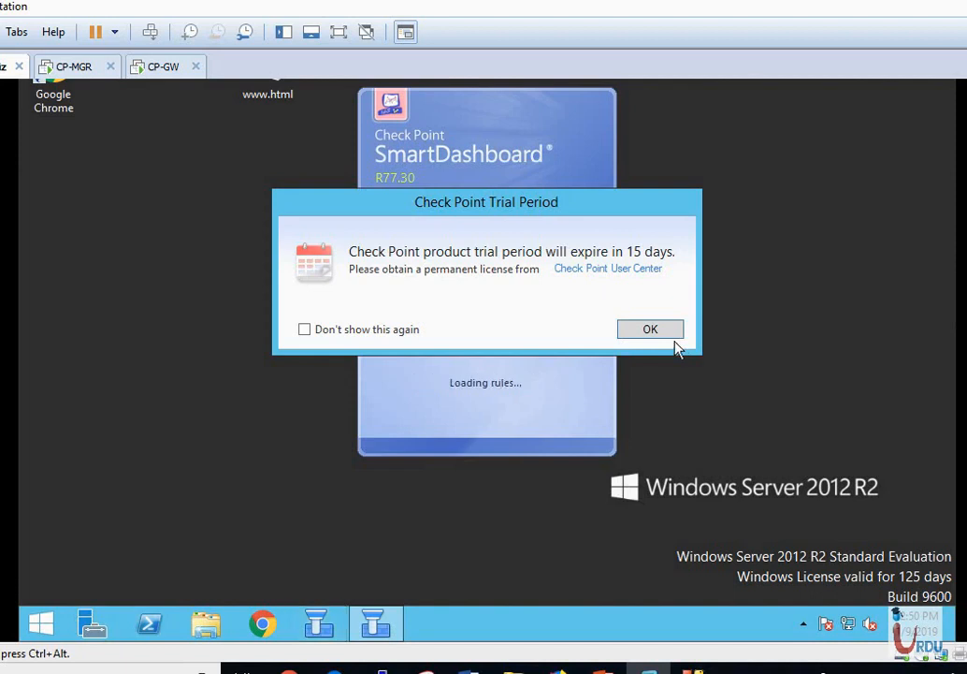
{"action": "left_click", "coordinate": [668, 330]}
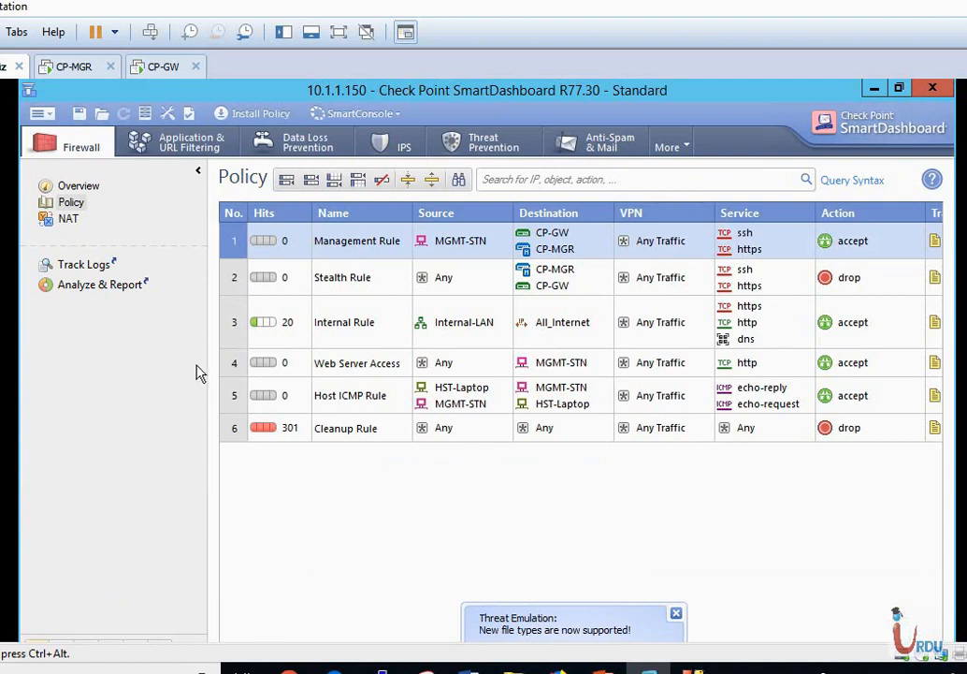
Browse the NAT and Overview views and check File > Open for other policy packages.
{"action": "left_click", "coordinate": [69, 219]}
{"action": "left_click", "coordinate": [82, 187]}
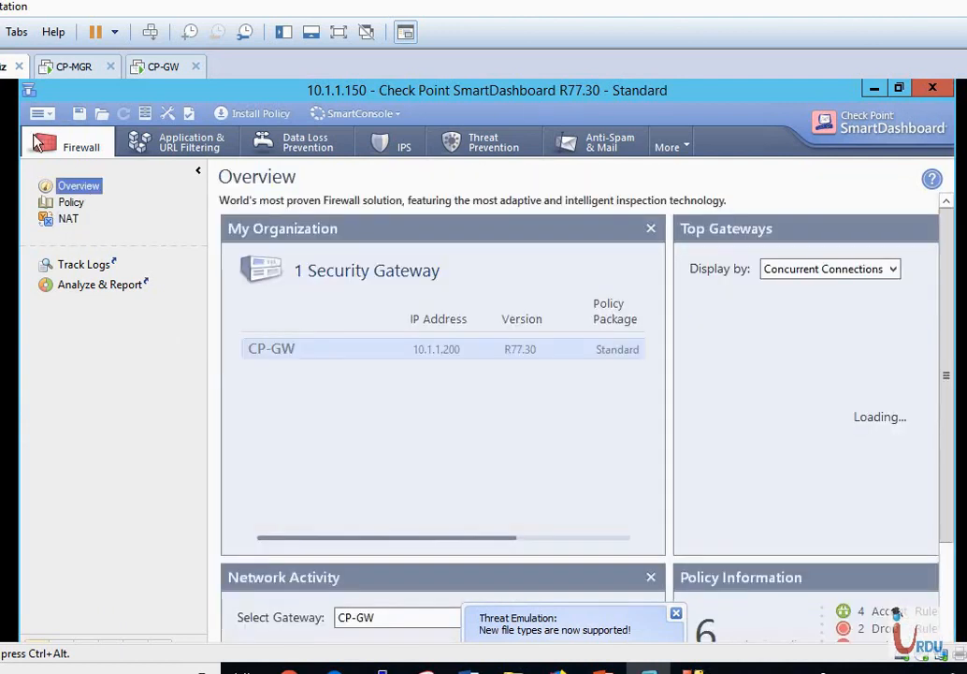
{"action": "left_click", "coordinate": [42, 113]}
{"action": "mouse_move", "coordinate": [60, 137]}
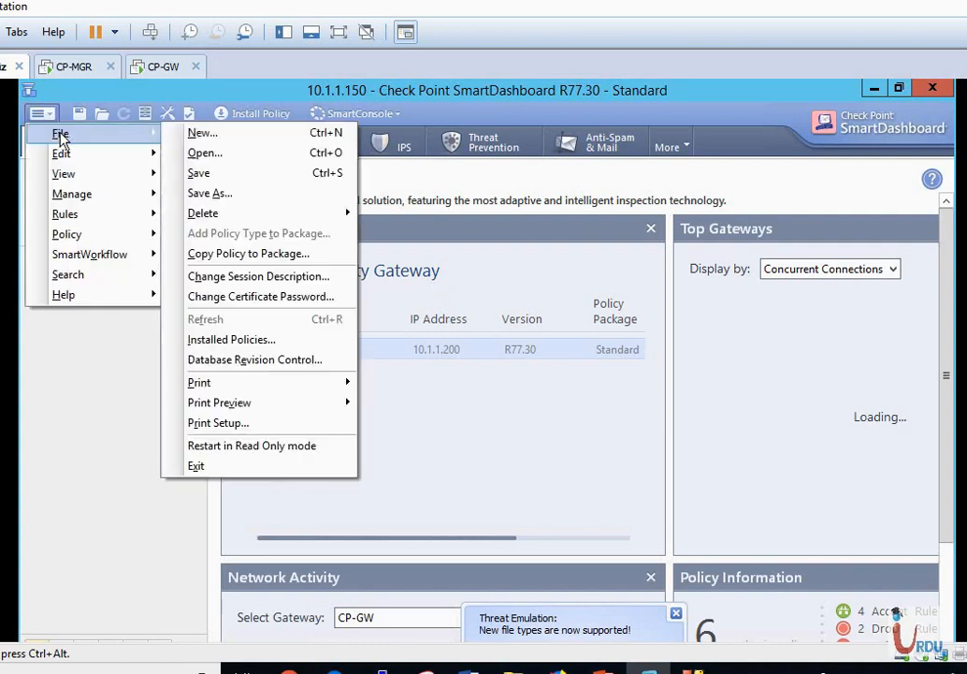
{"action": "left_click", "coordinate": [204, 152]}
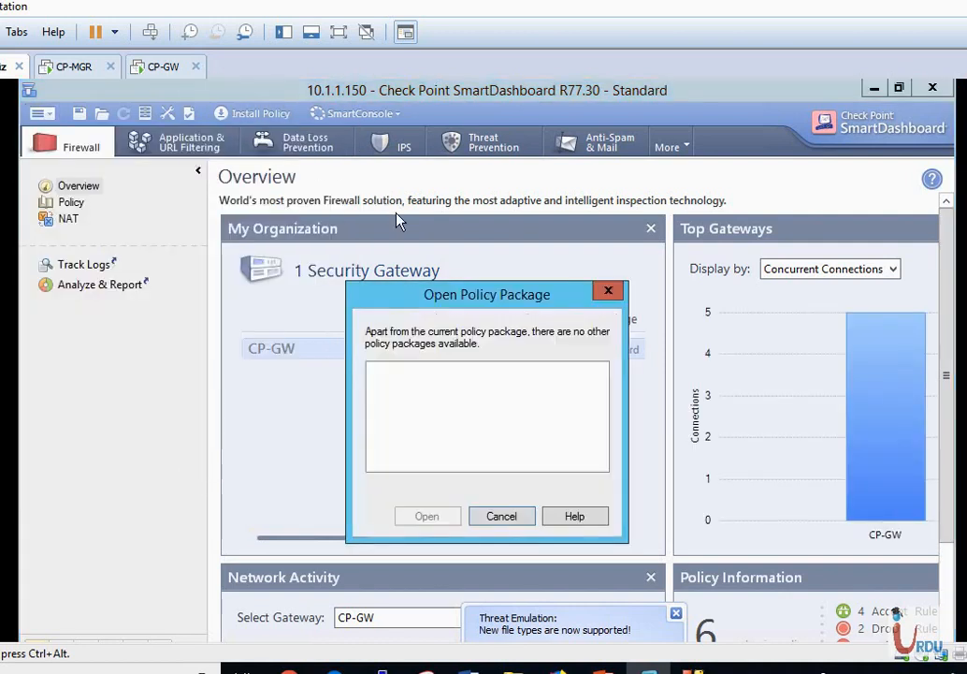
{"action": "left_click", "coordinate": [501, 516]}
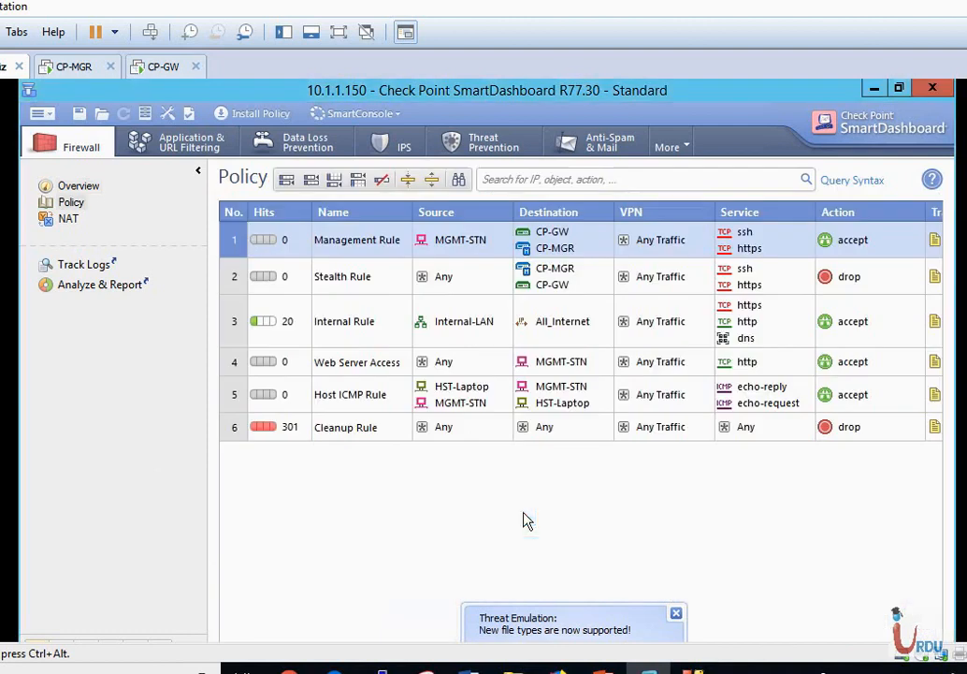
Return to the Firewall rule base, enlarge the network objects pane, and bring up Install Policy.
{"action": "left_click", "coordinate": [73, 203]}
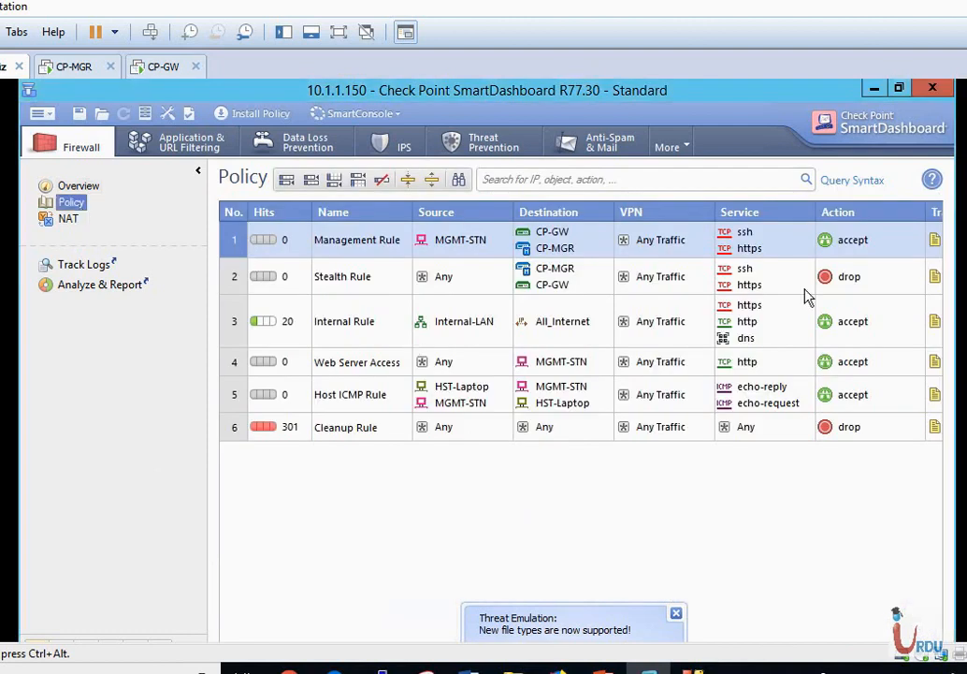
{"action": "scroll", "coordinate": [487, 360], "scroll_direction": "down", "scroll_amount": 2}
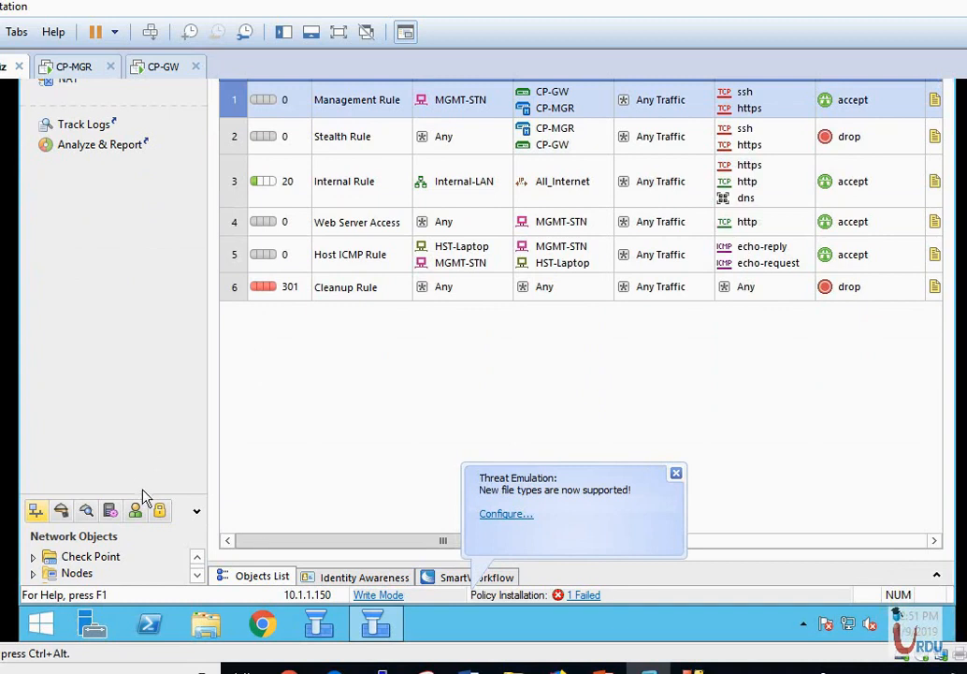
{"action": "left_click_drag", "start_coordinate": [136, 495], "coordinate": [140, 294]}
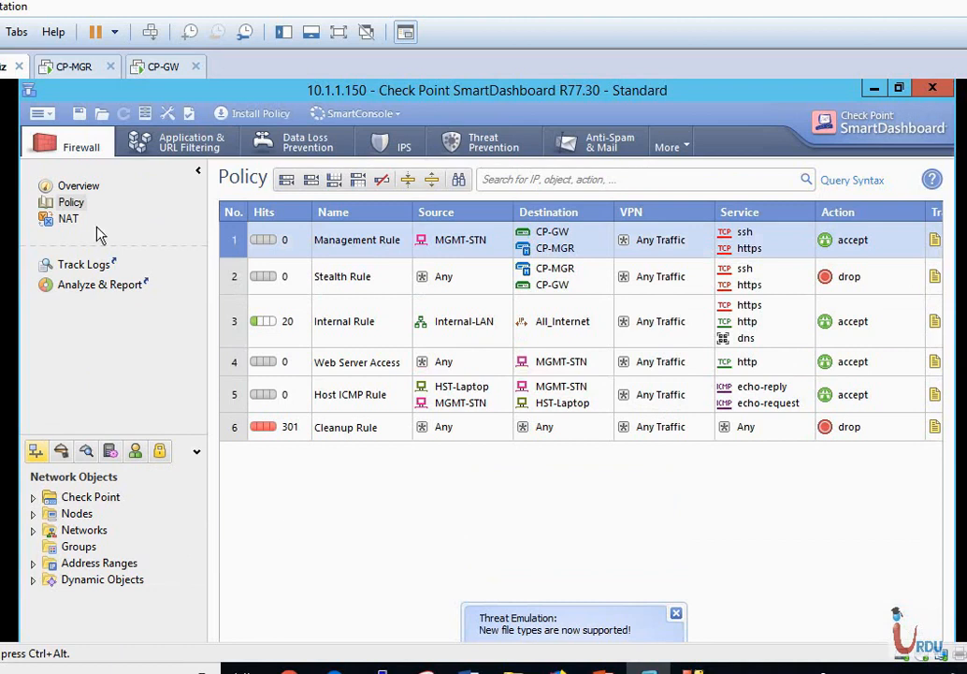
{"action": "left_click", "coordinate": [41, 114]}
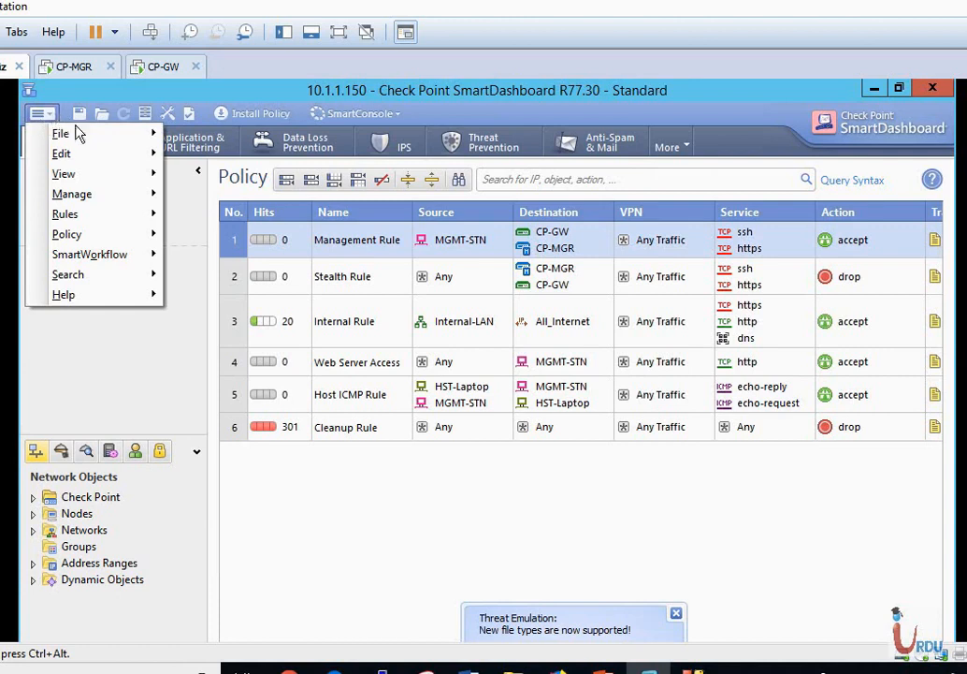
{"action": "mouse_move", "coordinate": [82, 142]}
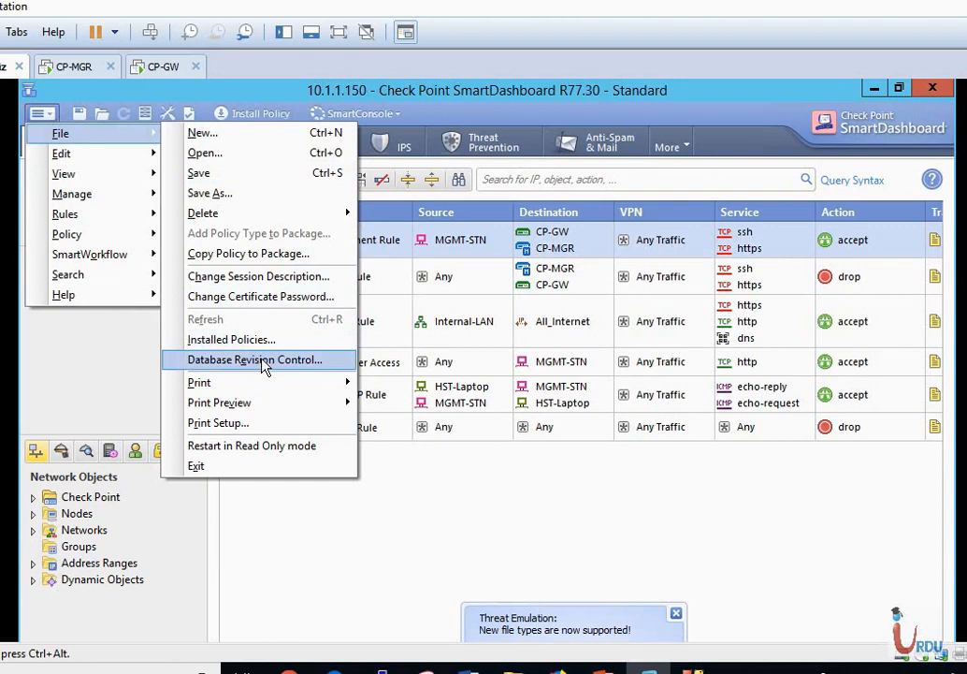
{"action": "left_click", "coordinate": [371, 525]}
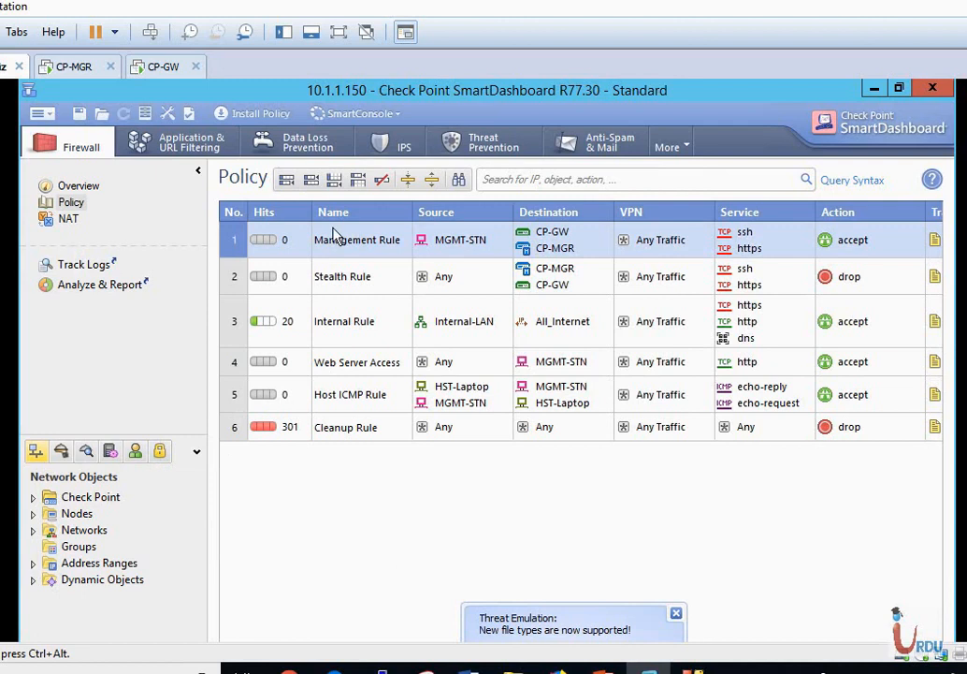
{"action": "left_click", "coordinate": [250, 114]}
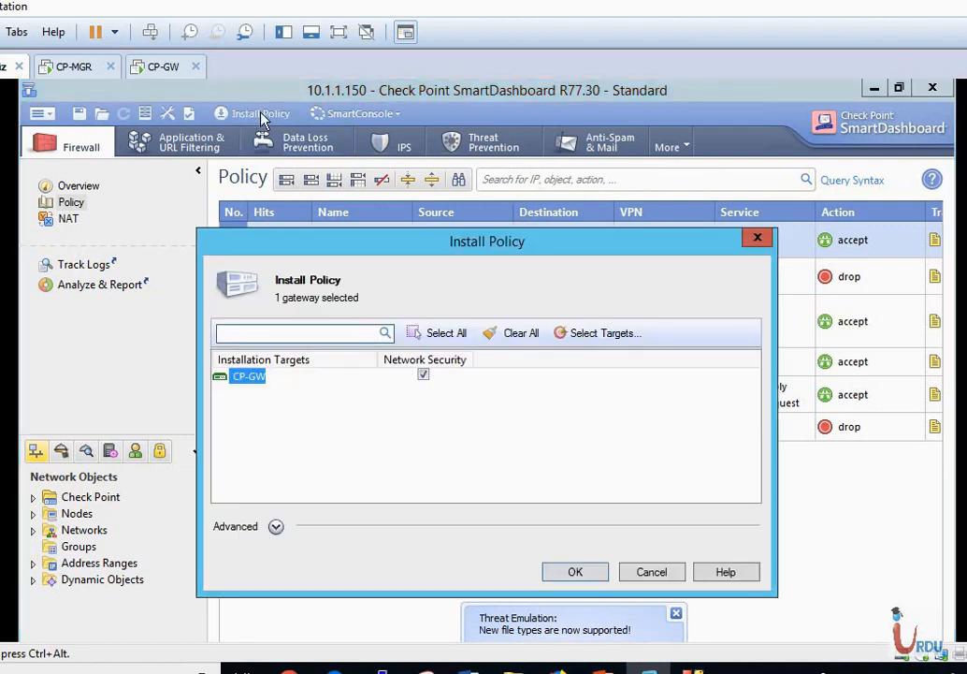
Install the policy on CP-GW with Create database version ticked under Advanced.
{"action": "left_click", "coordinate": [275, 526]}
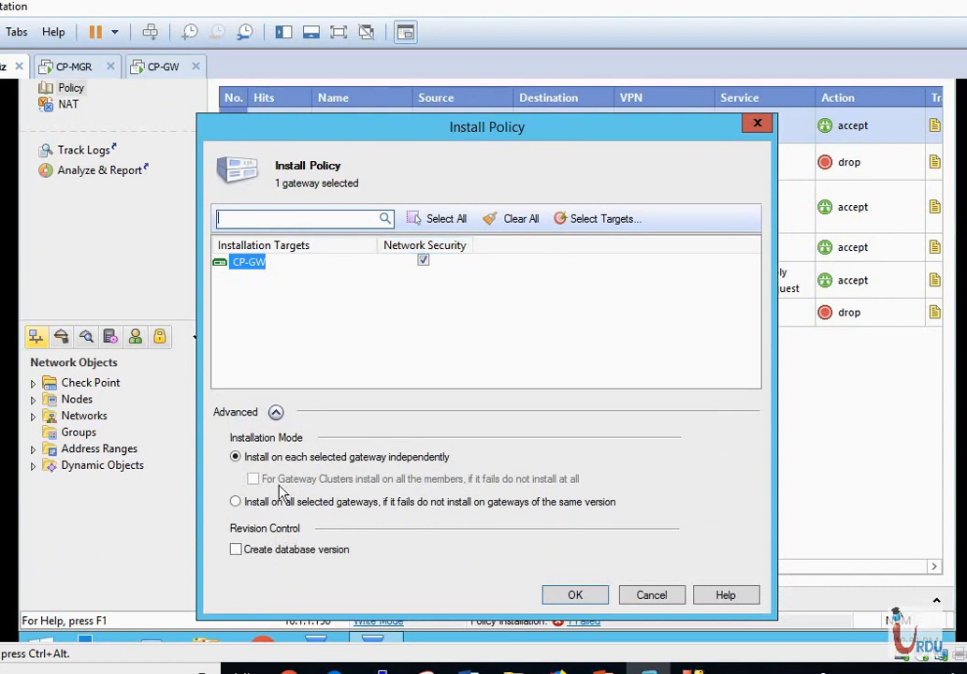
{"action": "left_click", "coordinate": [235, 551]}
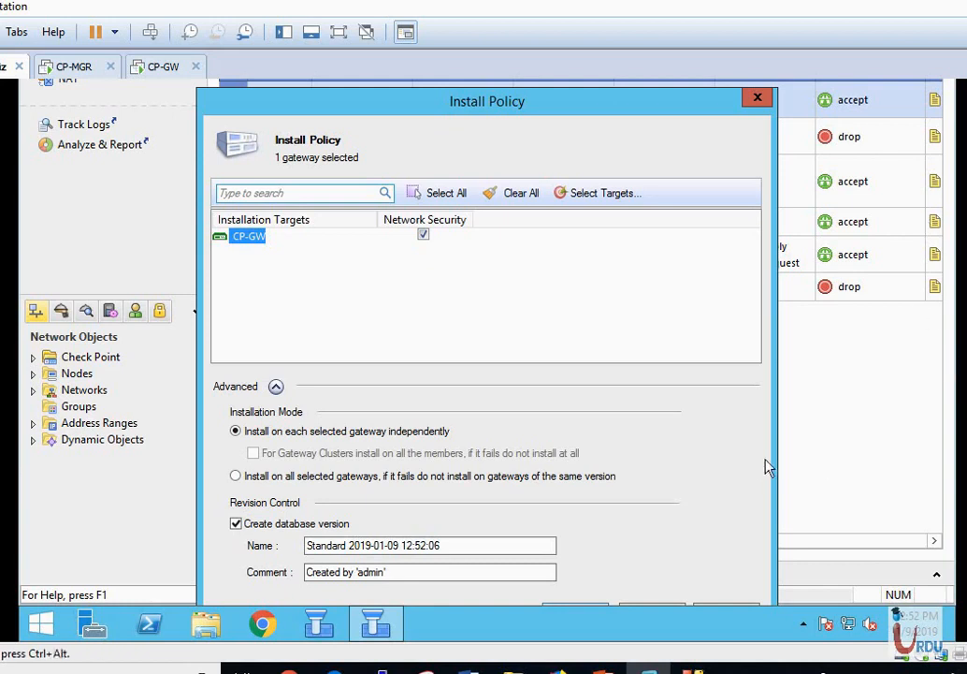
{"action": "left_click_drag", "start_coordinate": [523, 105], "coordinate": [529, 72]}
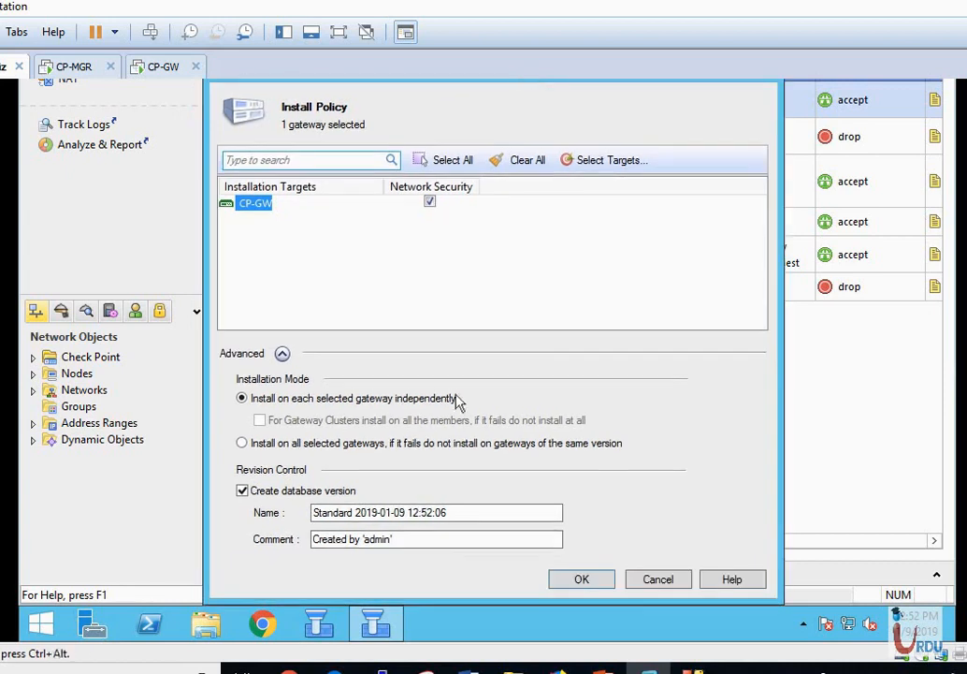
{"action": "left_click", "coordinate": [582, 580]}
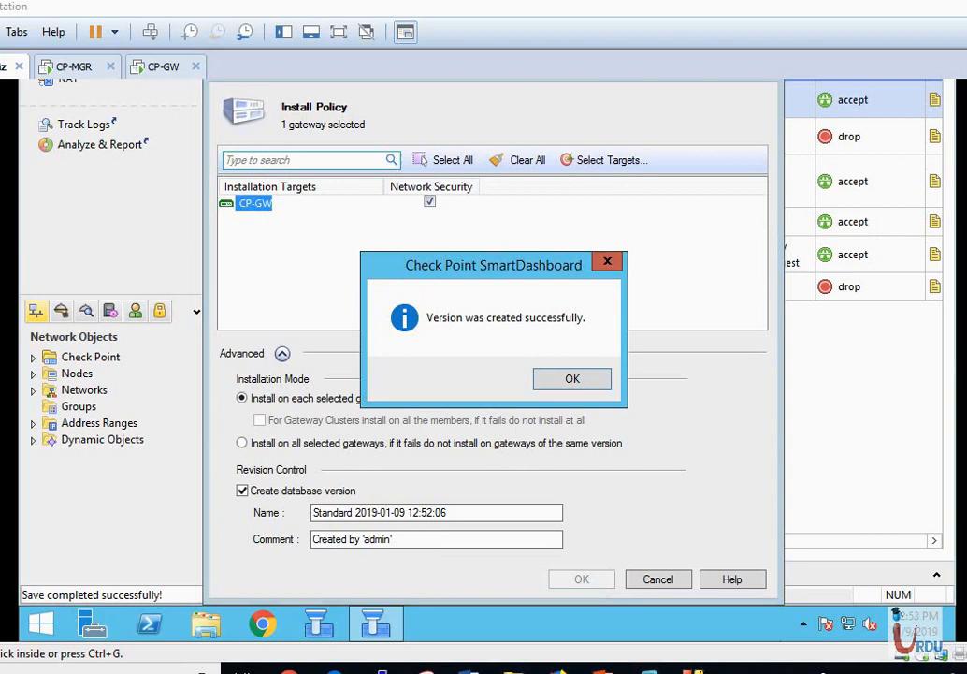
{"action": "left_click", "coordinate": [572, 381]}
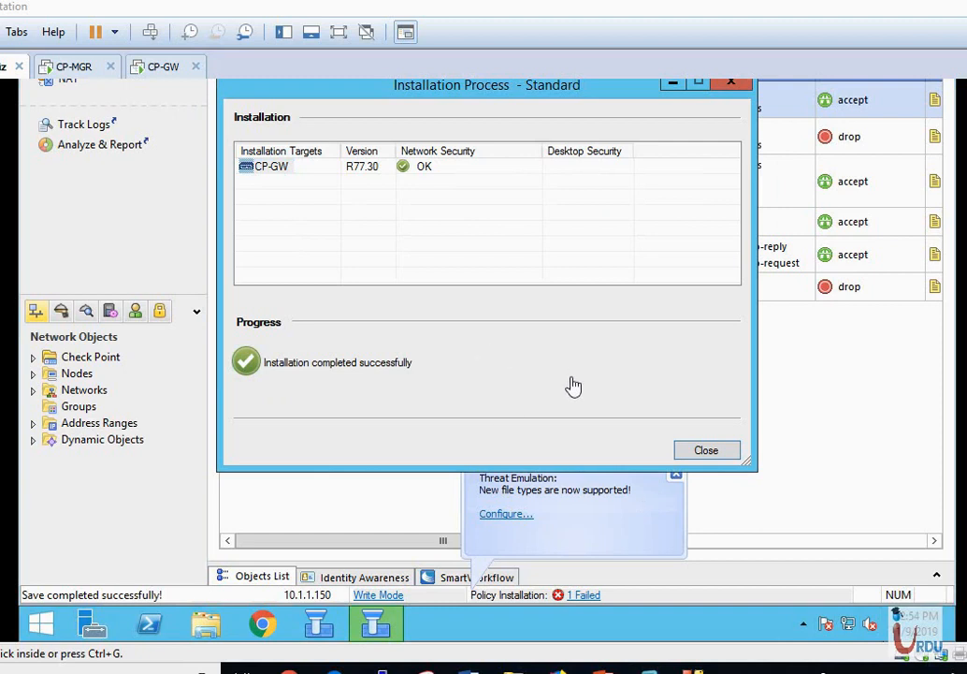
{"action": "left_click", "coordinate": [707, 454]}
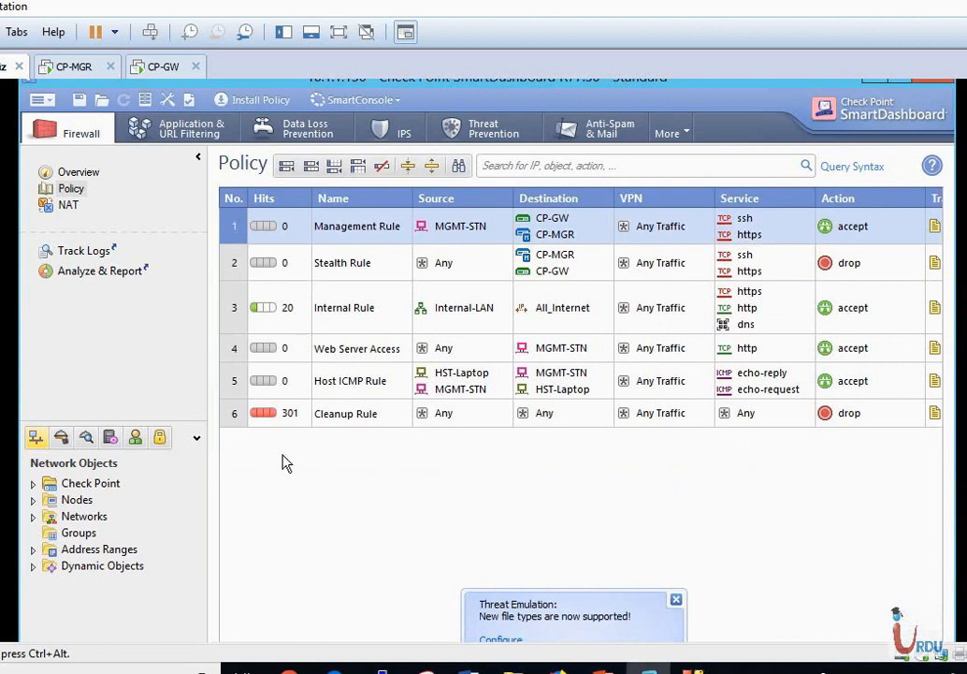
{"action": "left_click", "coordinate": [42, 100]}
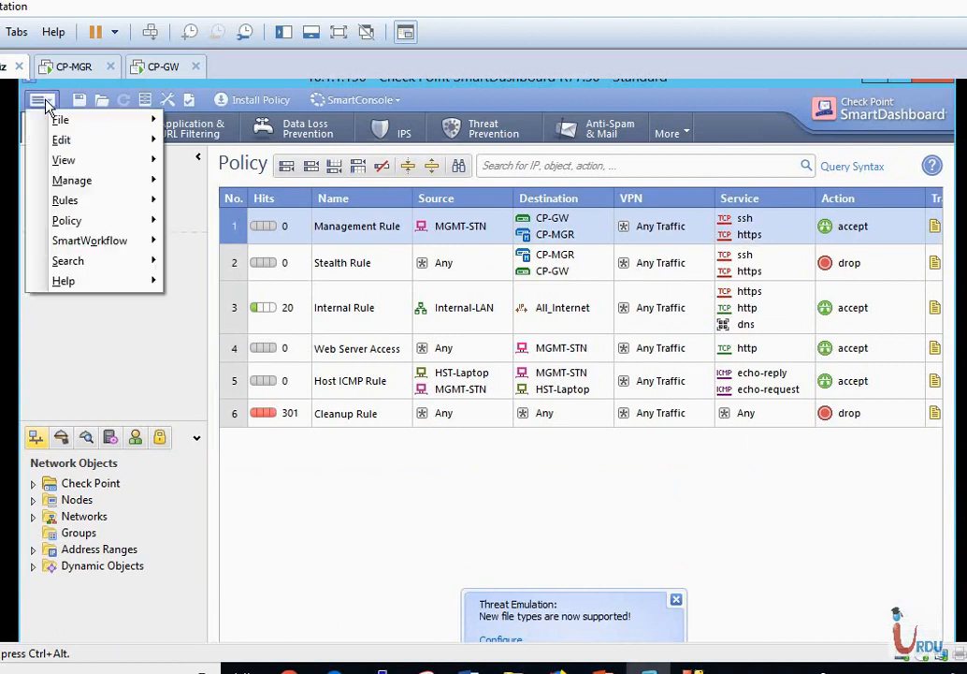
{"action": "mouse_move", "coordinate": [65, 125]}
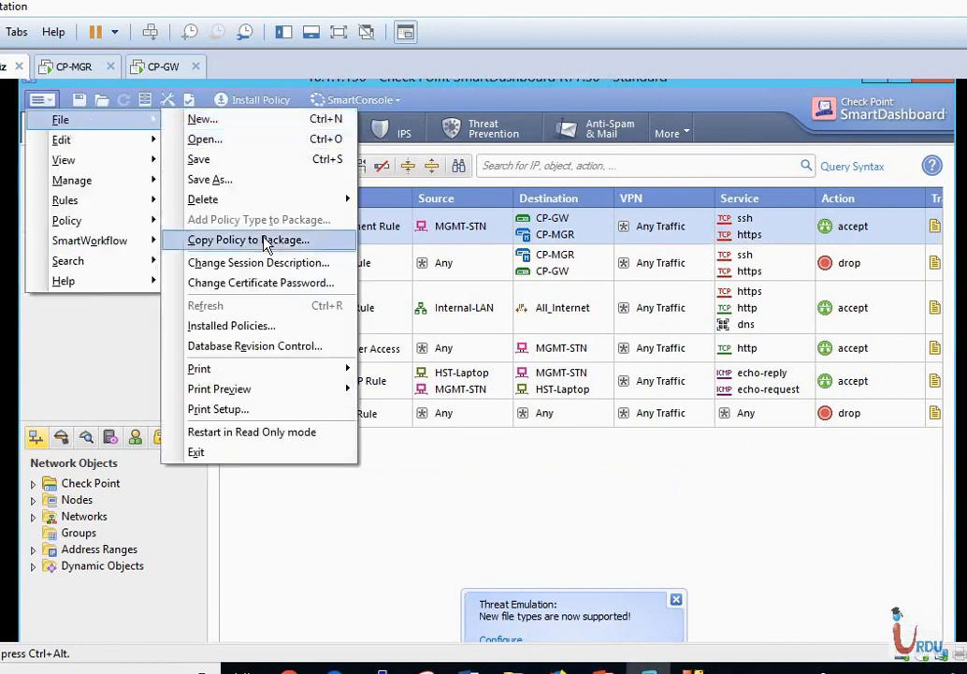
{"action": "left_click", "coordinate": [269, 346]}
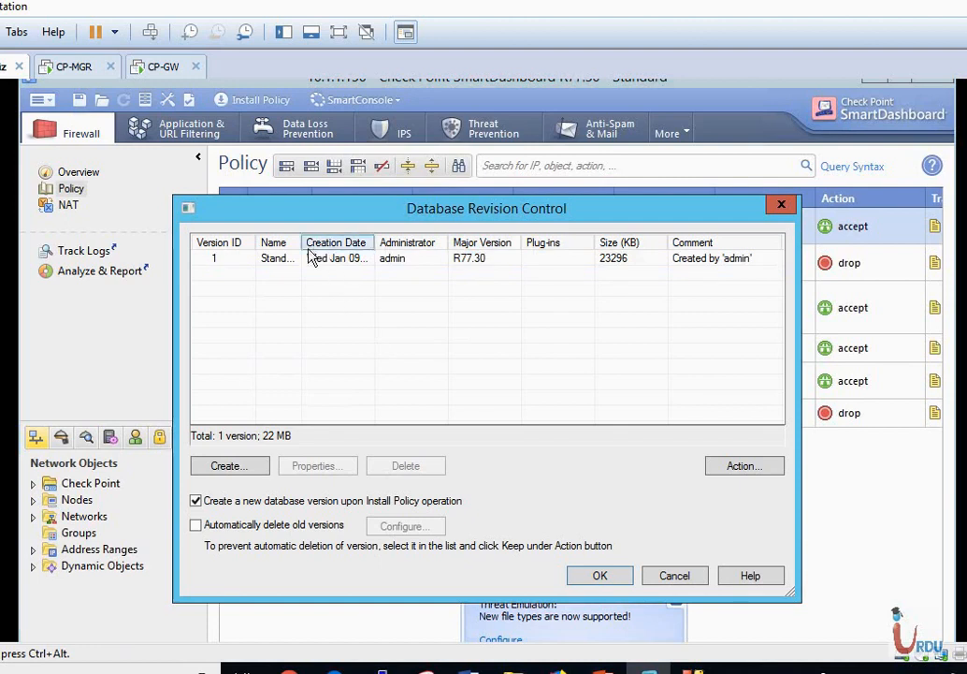
{"action": "left_click_drag", "start_coordinate": [302, 242], "coordinate": [402, 245]}
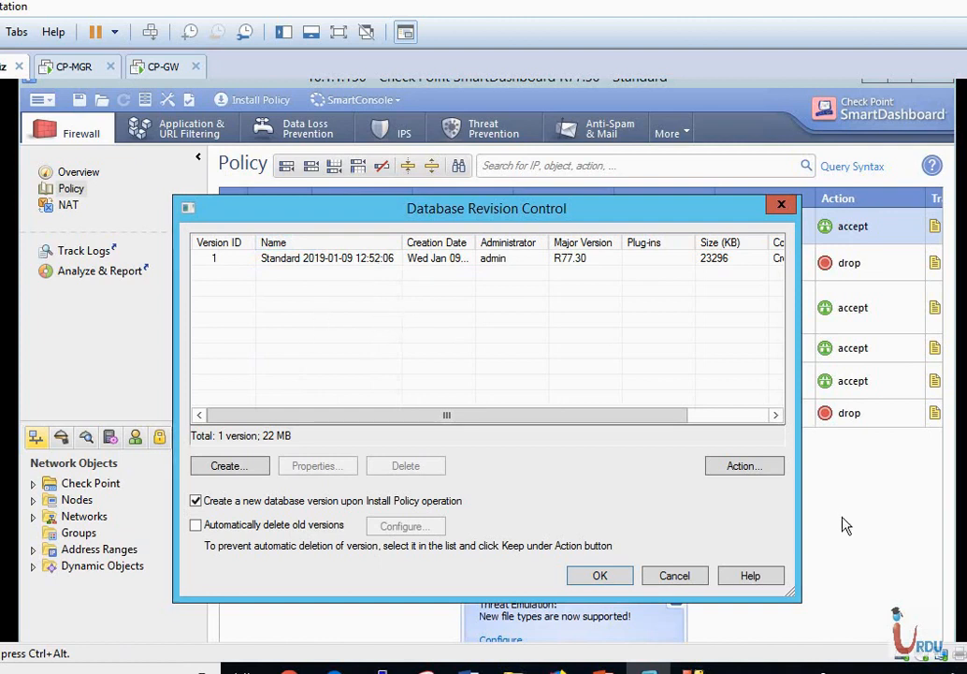
{"action": "left_click", "coordinate": [610, 581]}
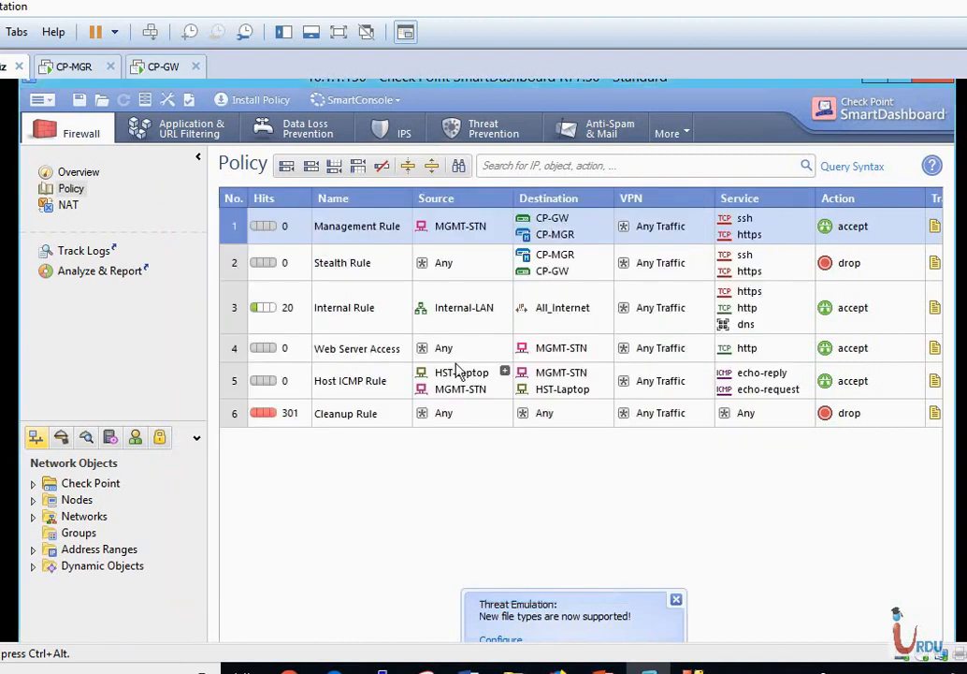
Insert rule 5 named DMZ Server Rule below rule 4, then expand Nodes to add a node.
{"action": "right_click", "coordinate": [233, 357]}
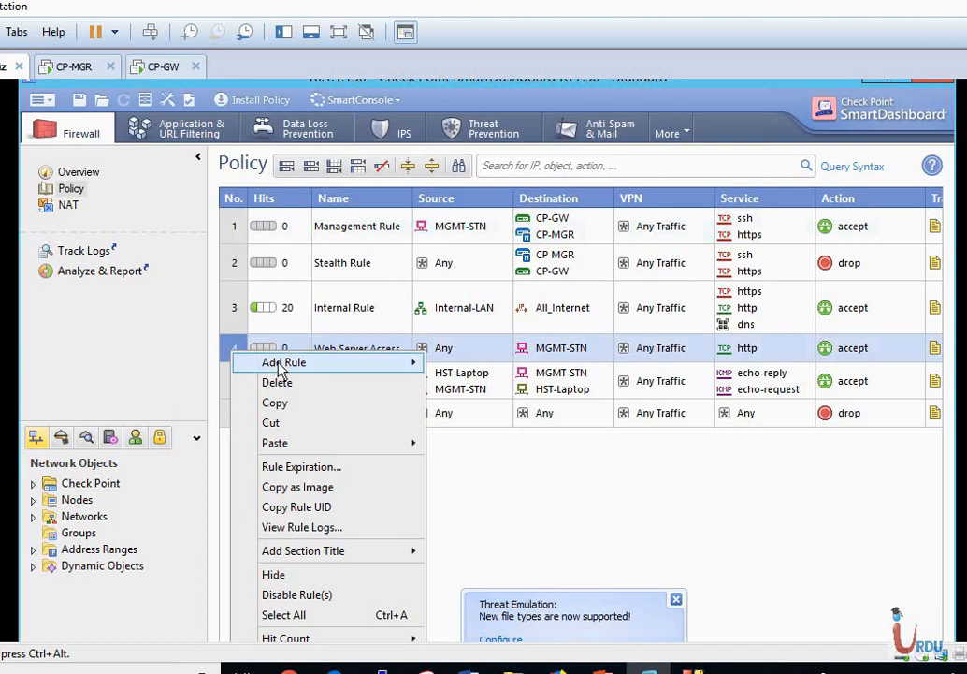
{"action": "mouse_move", "coordinate": [397, 366]}
{"action": "left_click", "coordinate": [459, 383]}
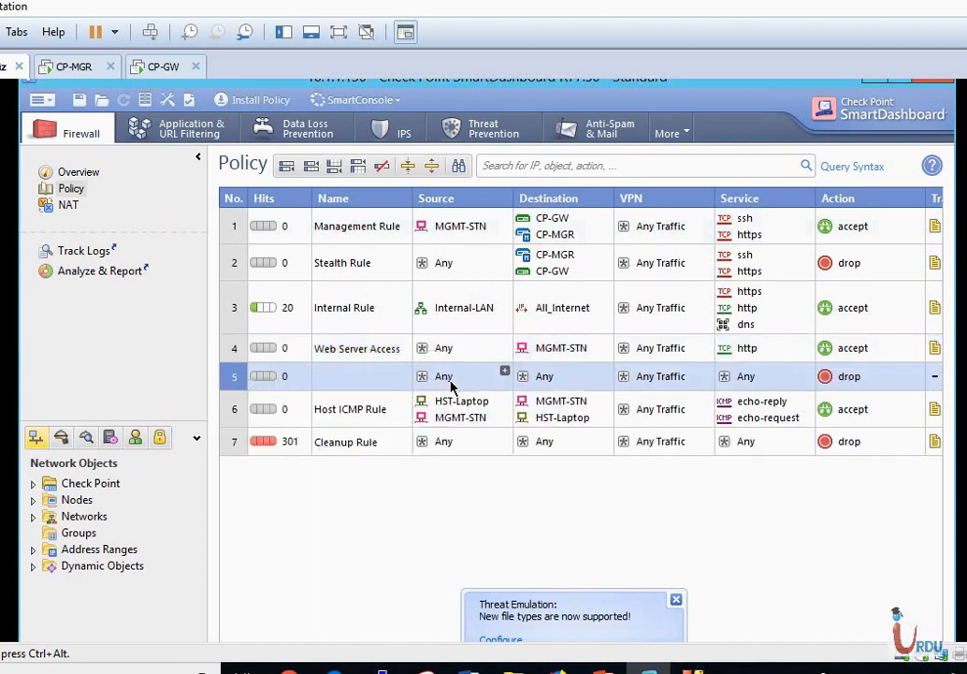
{"action": "double_click", "coordinate": [365, 378]}
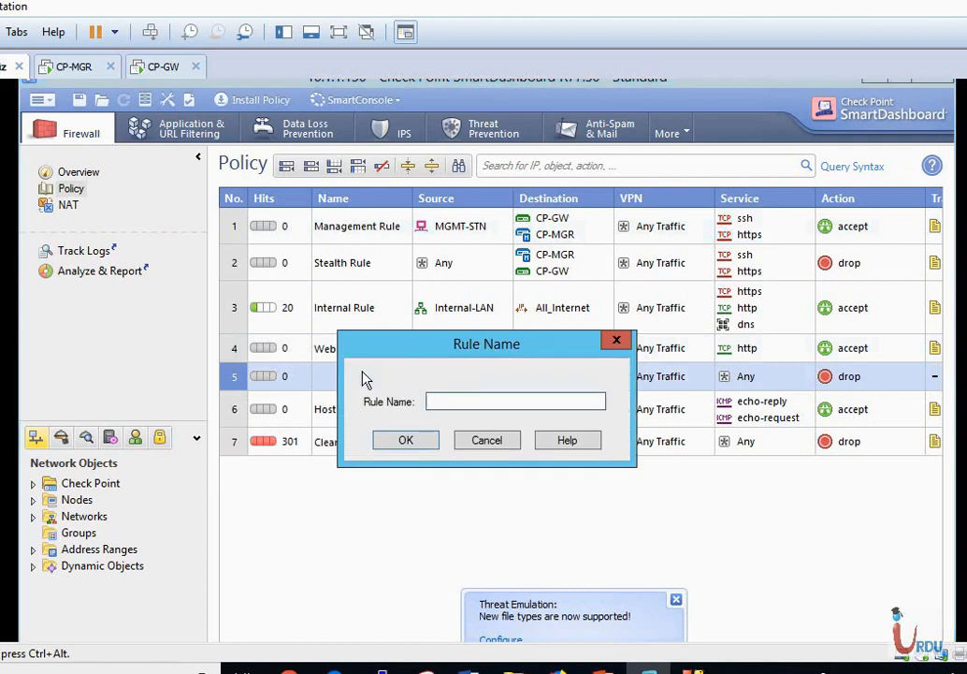
{"action": "type", "text": "DMZ Server Rule"}
{"action": "left_click", "coordinate": [397, 445]}
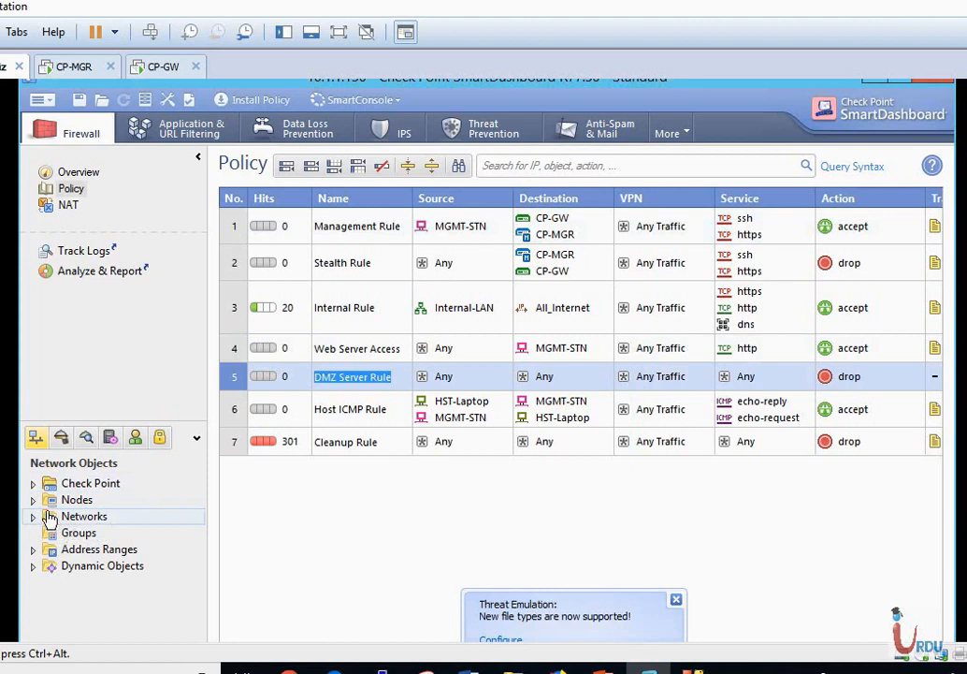
{"action": "left_click", "coordinate": [33, 500]}
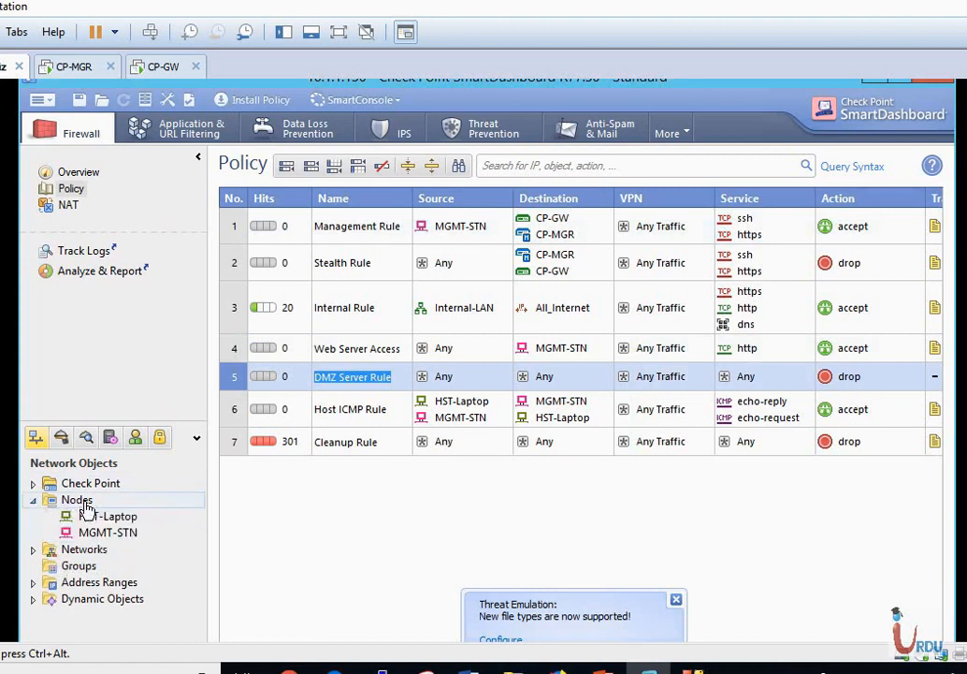
{"action": "right_click", "coordinate": [80, 503]}
Create host node DMZ-Web-Server with IPv4 address 172.16.0.100.
{"action": "mouse_move", "coordinate": [137, 520]}
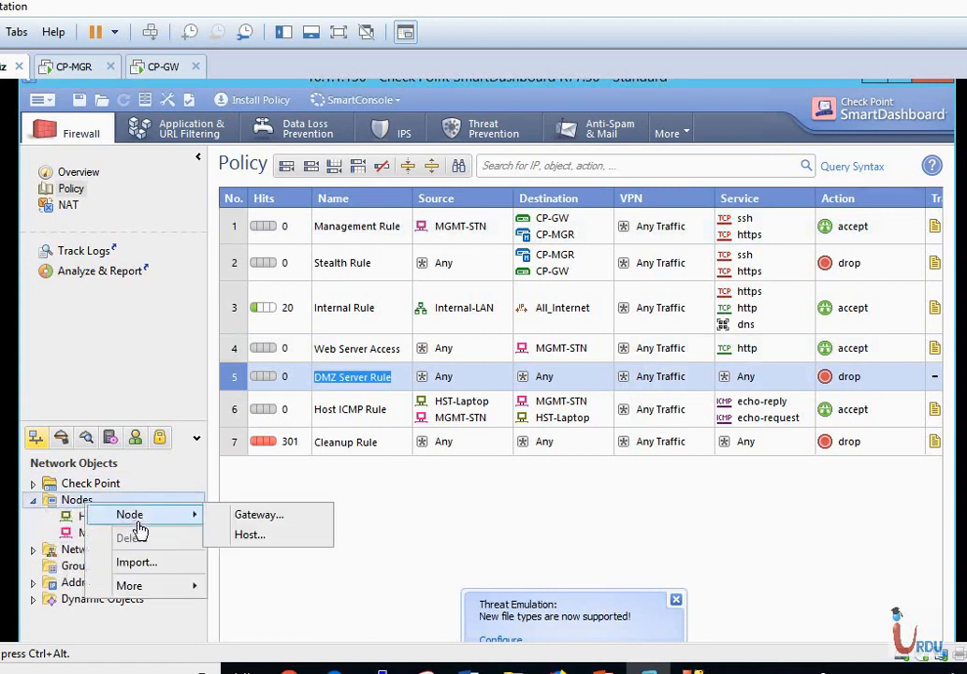
{"action": "left_click", "coordinate": [253, 537]}
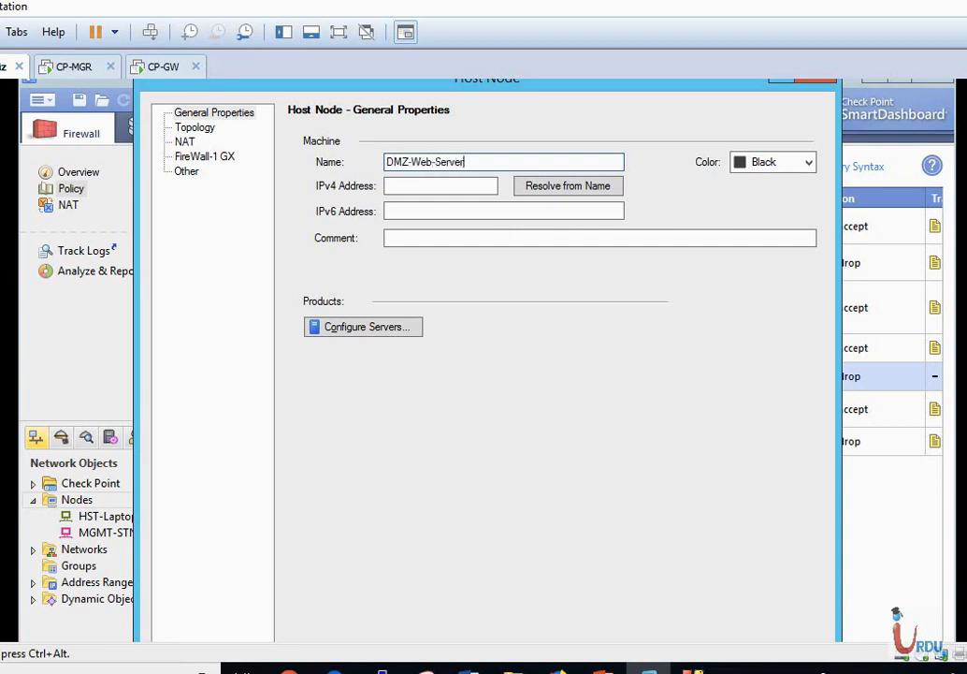
{"action": "left_click", "coordinate": [456, 183]}
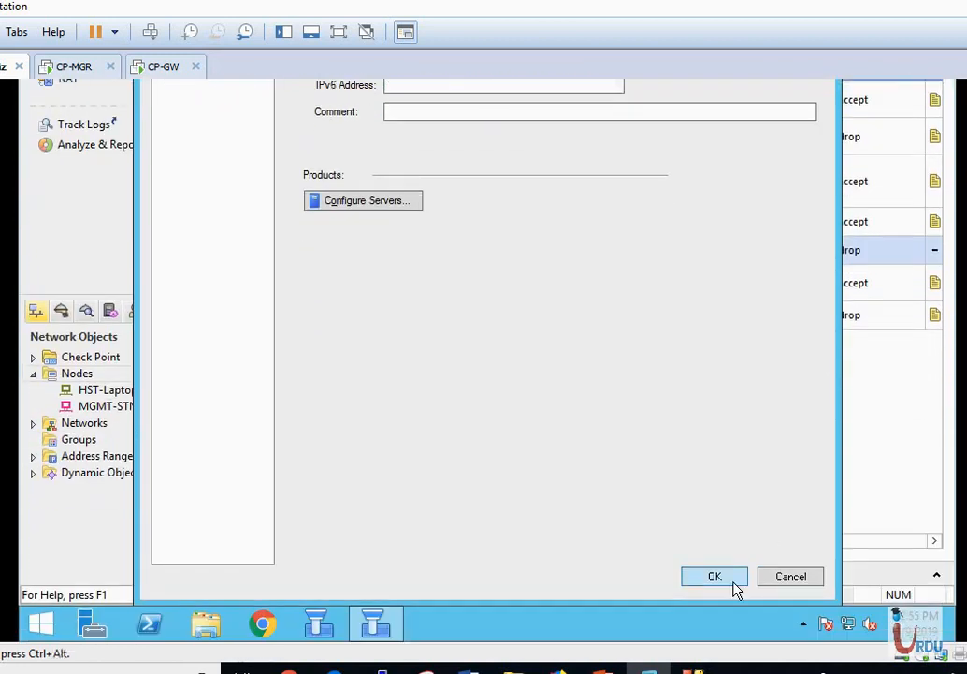
{"action": "left_click", "coordinate": [715, 577]}
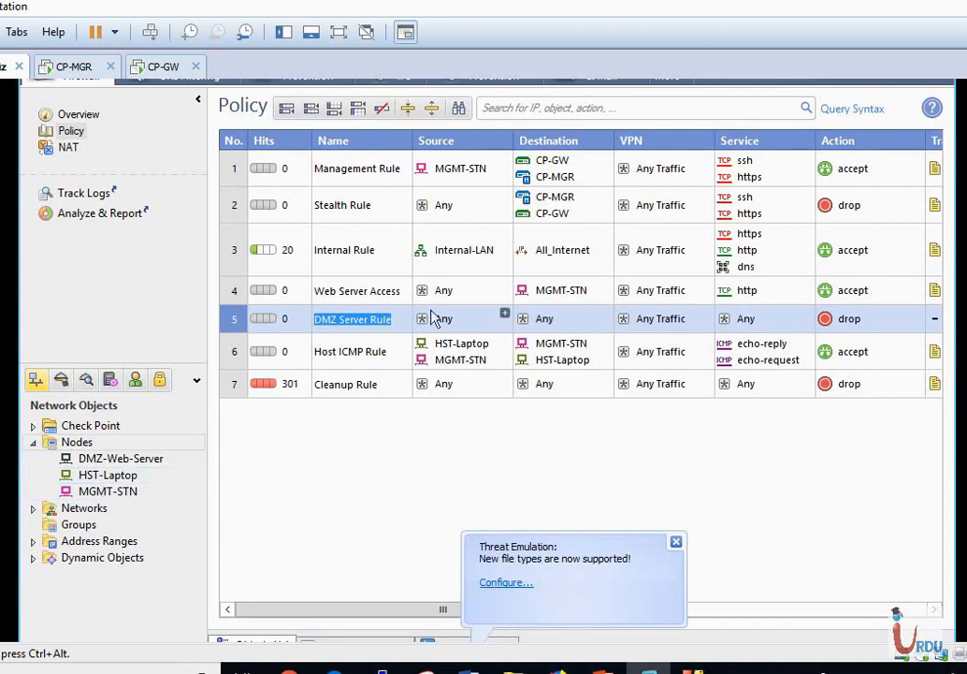
Set rule 5's source to All_Internet, destination DMZ-Web-Server, and services http and https.
{"action": "left_click", "coordinate": [505, 314]}
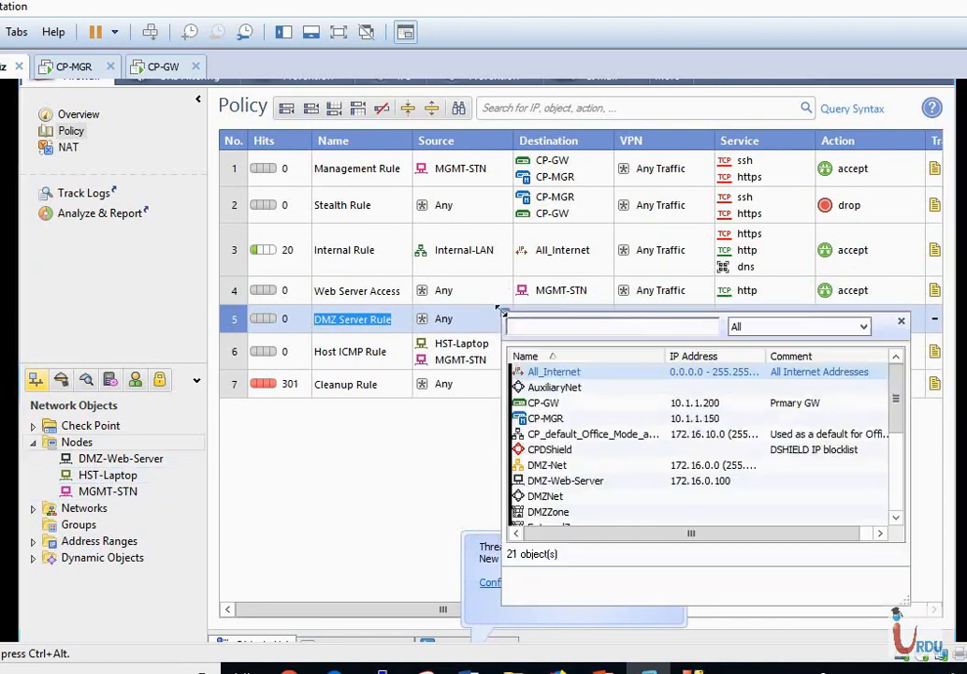
{"action": "double_click", "coordinate": [550, 371]}
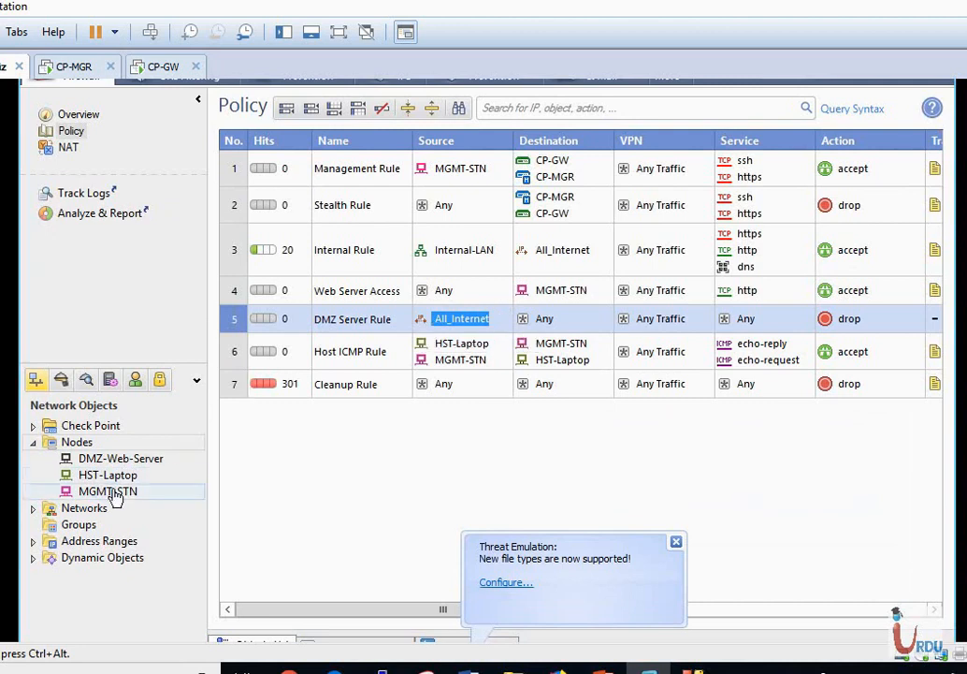
{"action": "left_click_drag", "start_coordinate": [131, 465], "coordinate": [594, 317]}
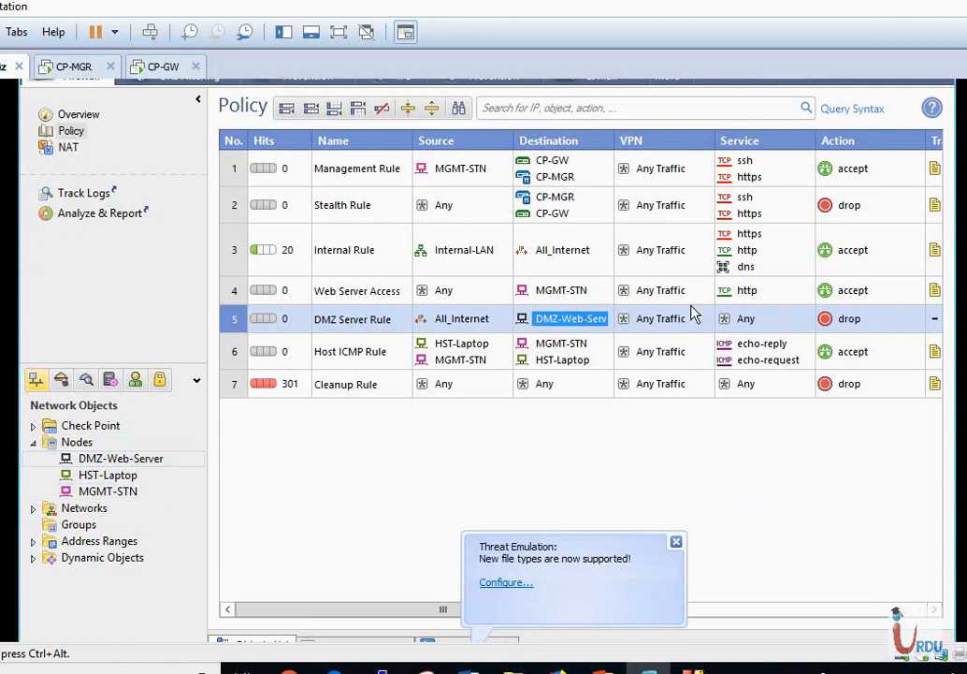
{"action": "left_click_drag", "start_coordinate": [747, 290], "coordinate": [746, 319]}
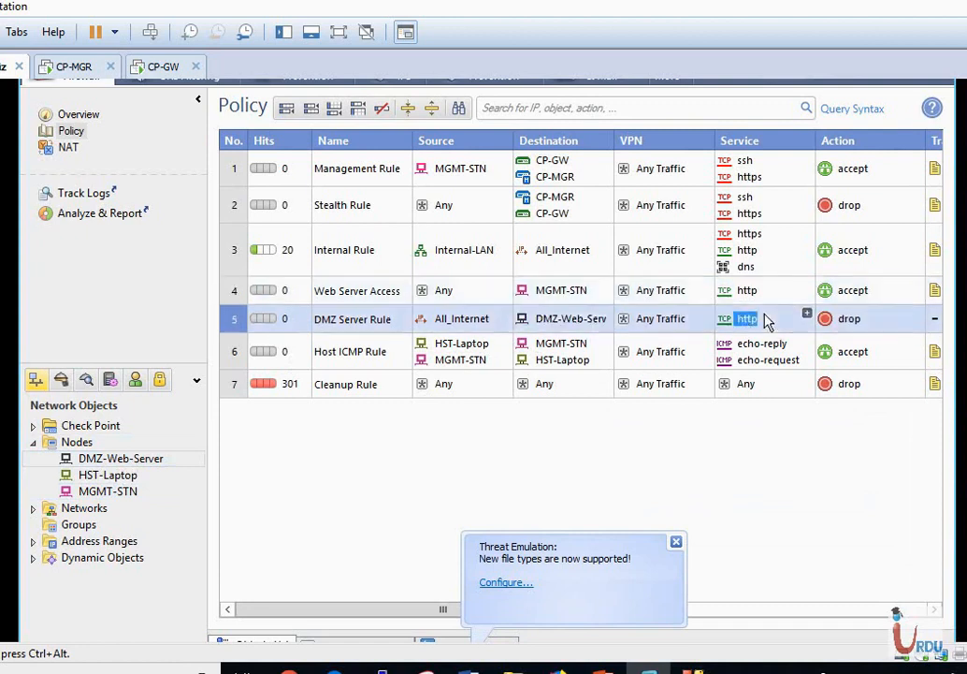
{"action": "left_click_drag", "start_coordinate": [749, 236], "coordinate": [823, 342]}
Change rule 5's action from drop to accept and its track to Log.
{"action": "left_click", "coordinate": [848, 323]}
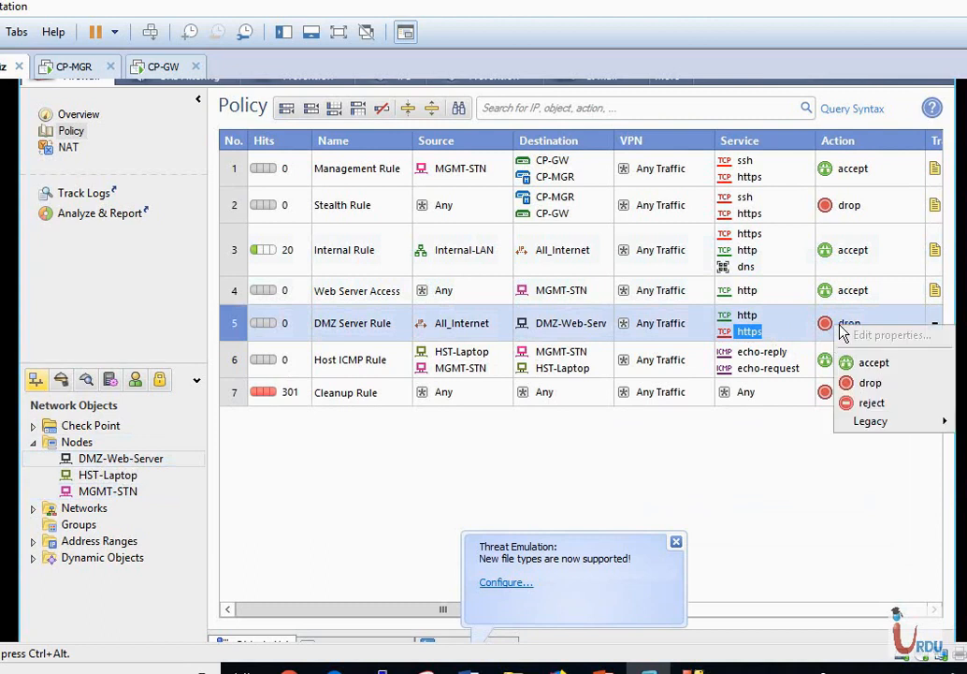
{"action": "left_click", "coordinate": [874, 363]}
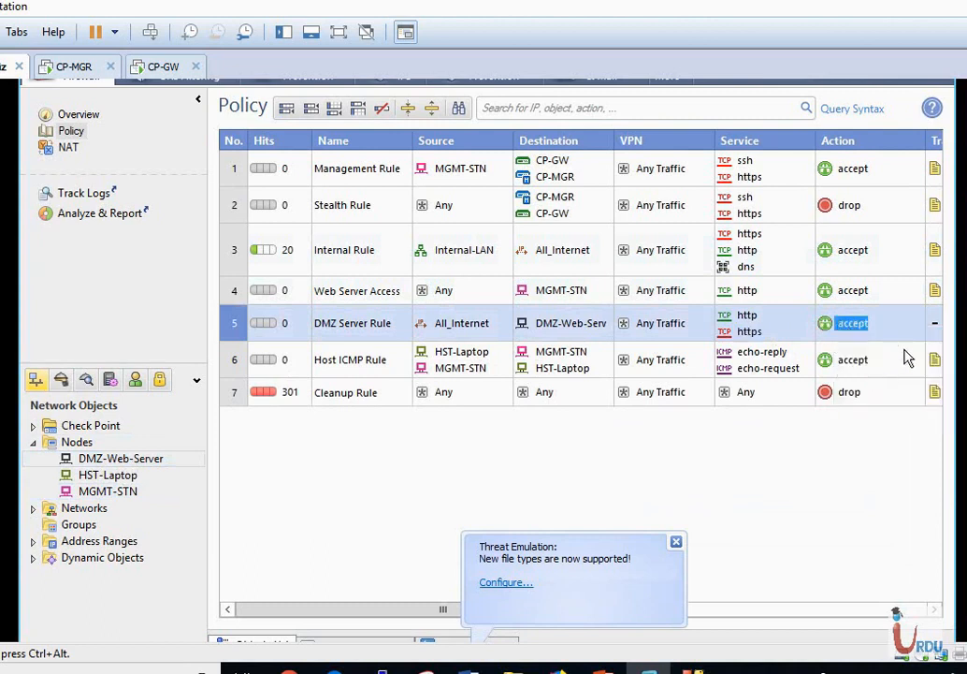
{"action": "left_click", "coordinate": [937, 327]}
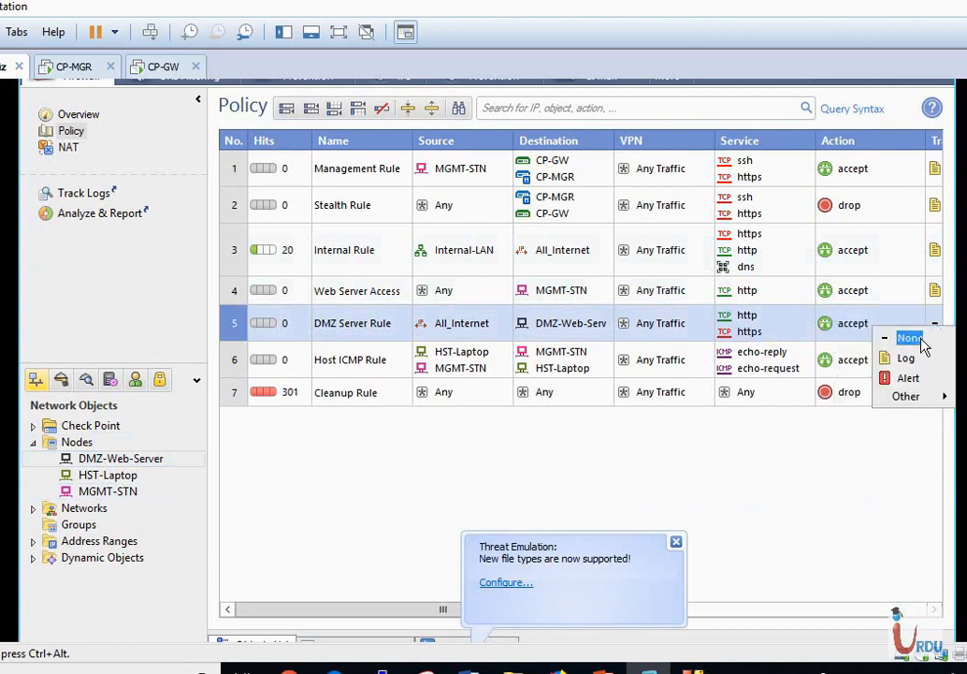
{"action": "left_click", "coordinate": [905, 359]}
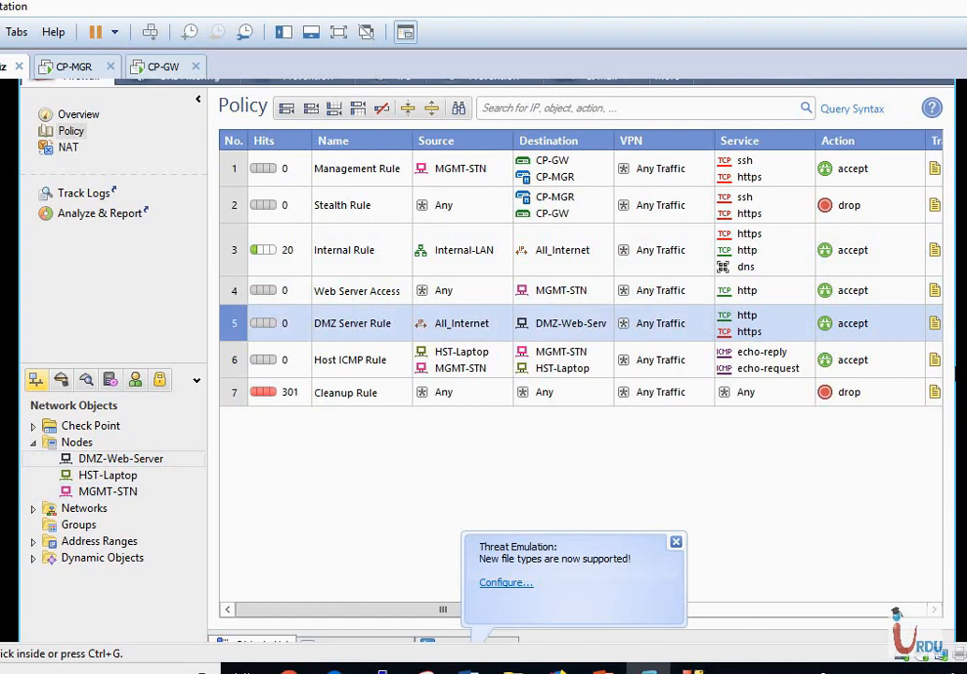
{"action": "scroll", "coordinate": [488, 360], "scroll_direction": "up", "scroll_amount": 2}
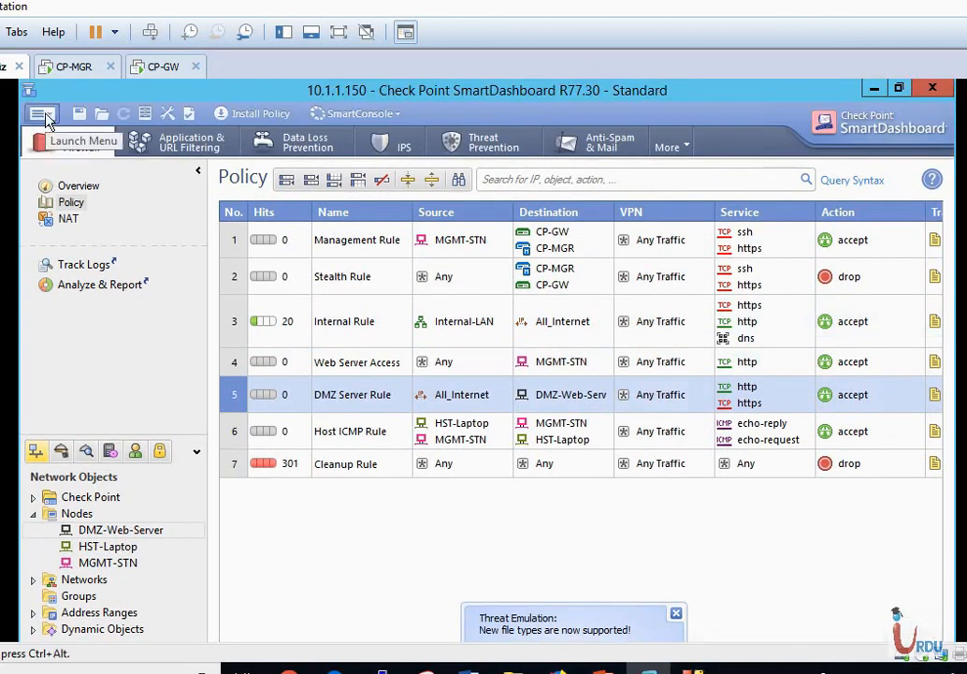
Open Database Revision Control and start creating a new database version.
{"action": "left_click", "coordinate": [106, 533]}
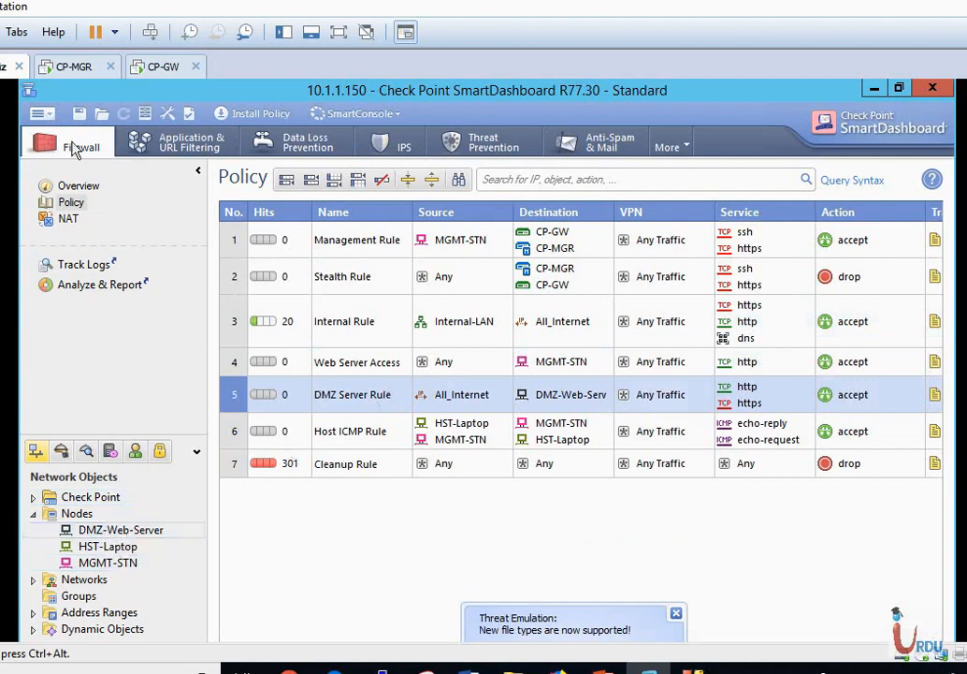
{"action": "left_click", "coordinate": [43, 116]}
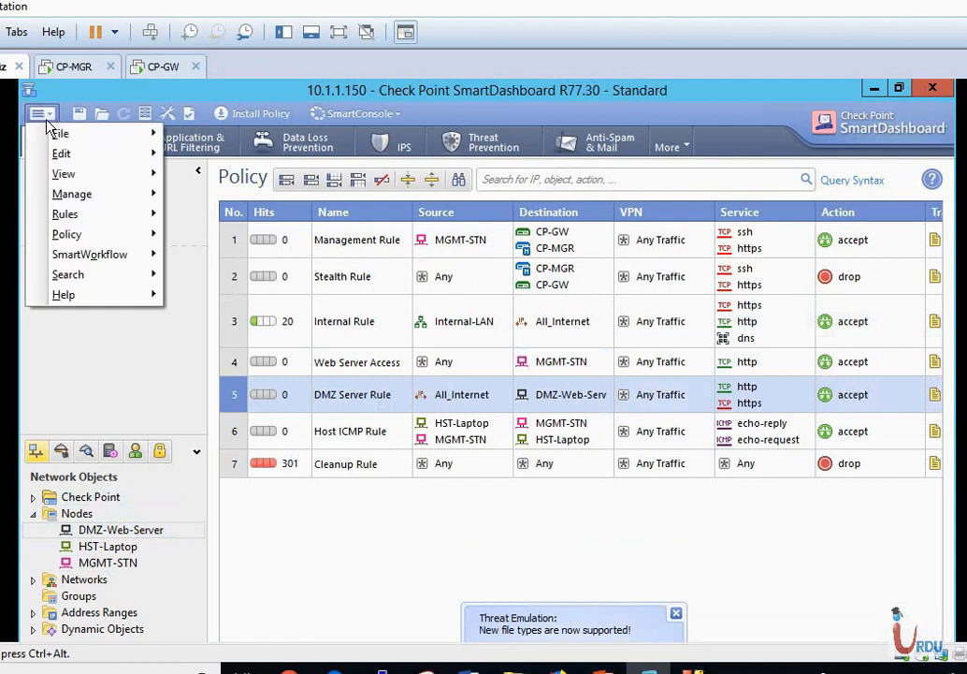
{"action": "mouse_move", "coordinate": [105, 138]}
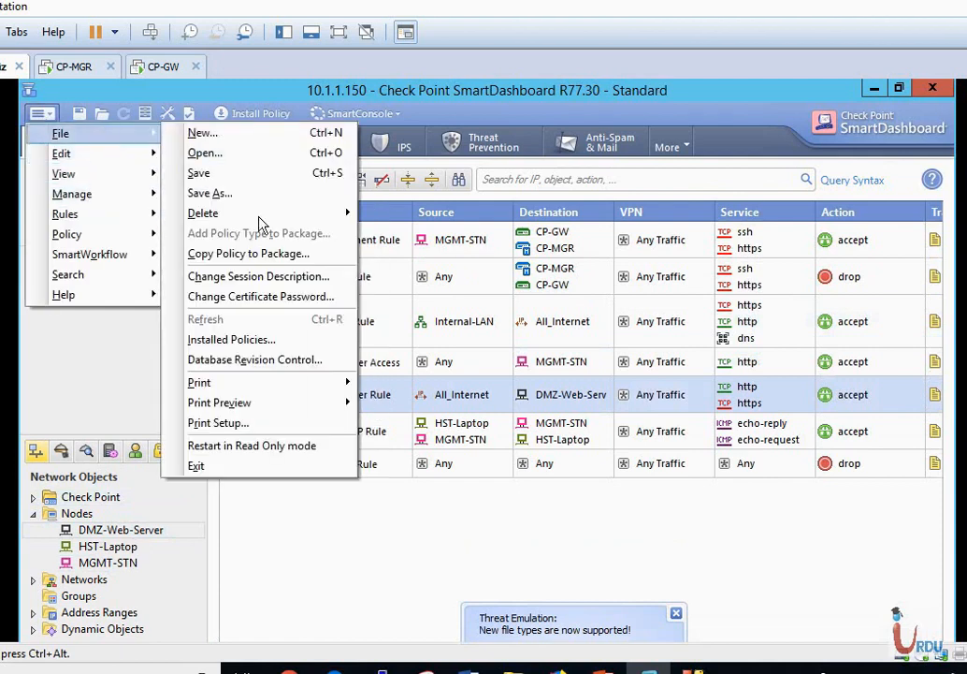
{"action": "left_click", "coordinate": [274, 365]}
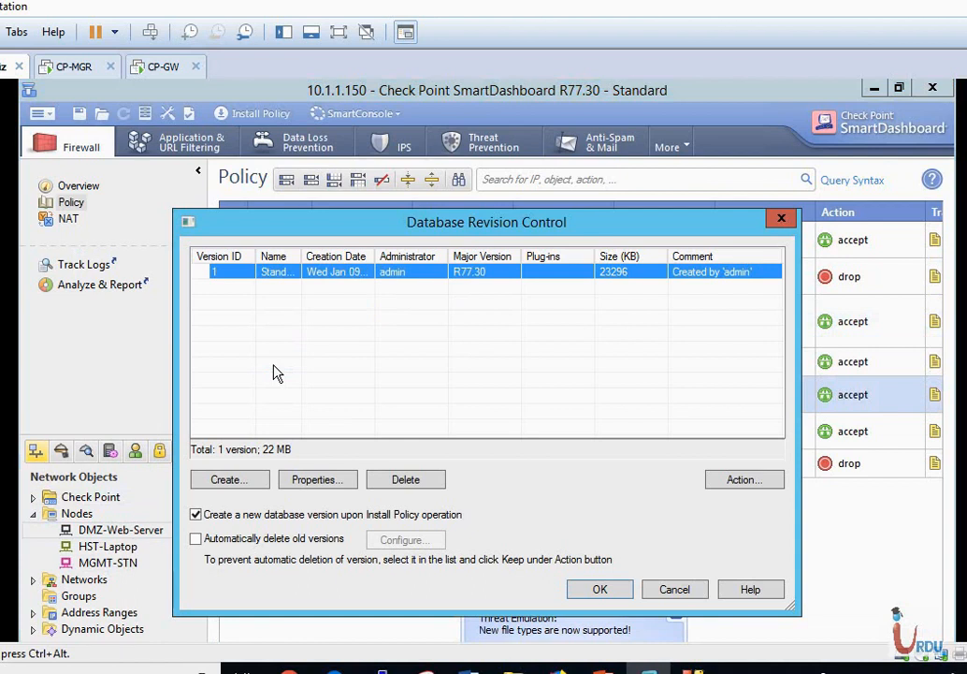
{"action": "left_click", "coordinate": [253, 484]}
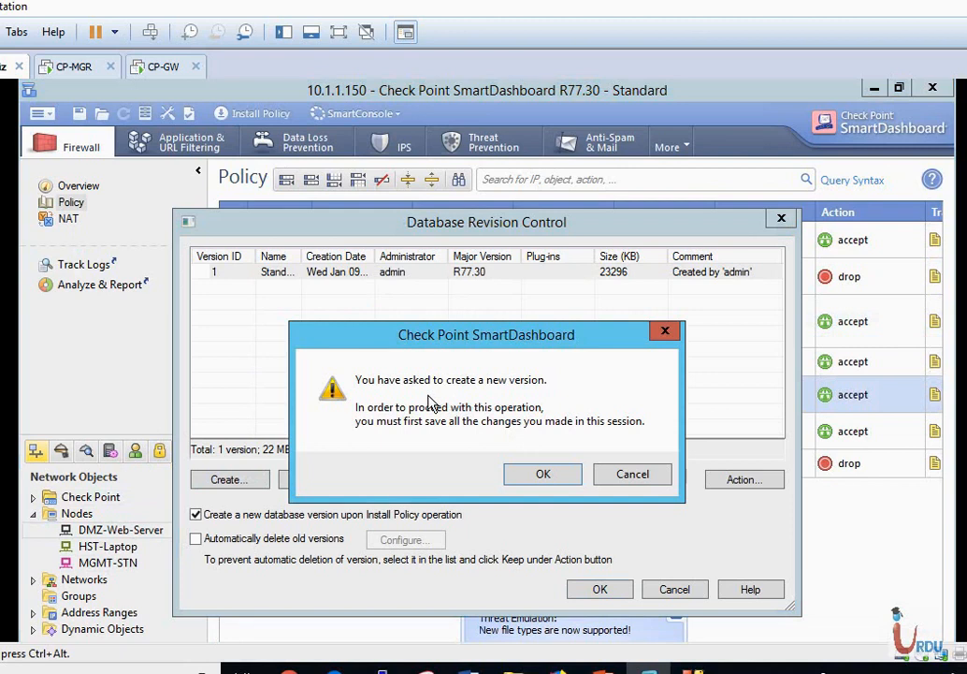
Save the session and create database version 2 named 'Web Server rule'.
{"action": "left_click", "coordinate": [543, 473]}
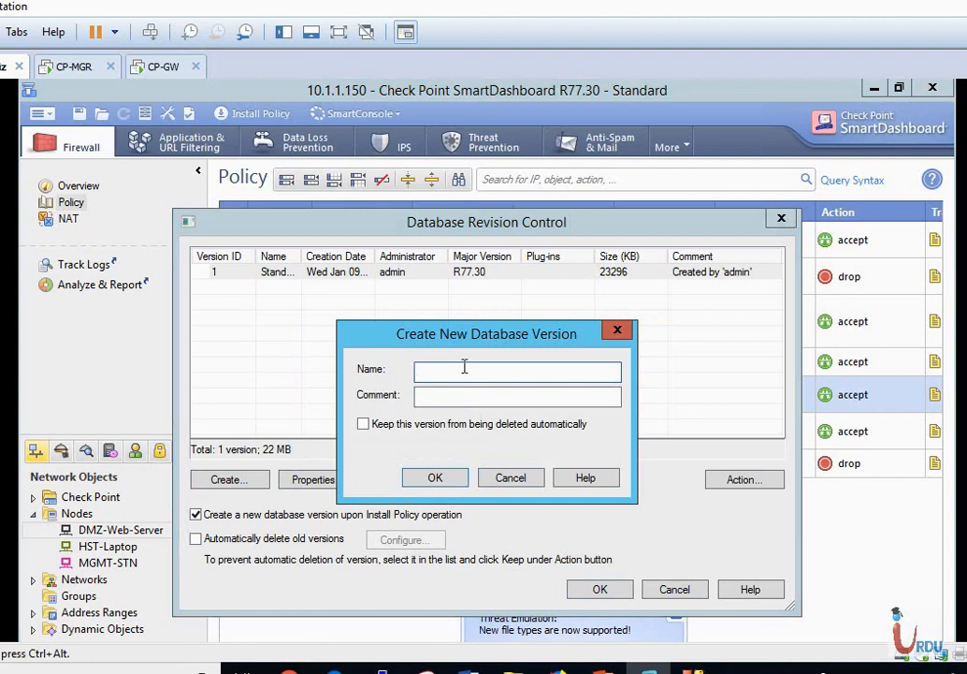
{"action": "type", "text": "Web Server rule"}
{"action": "left_click", "coordinate": [435, 477]}
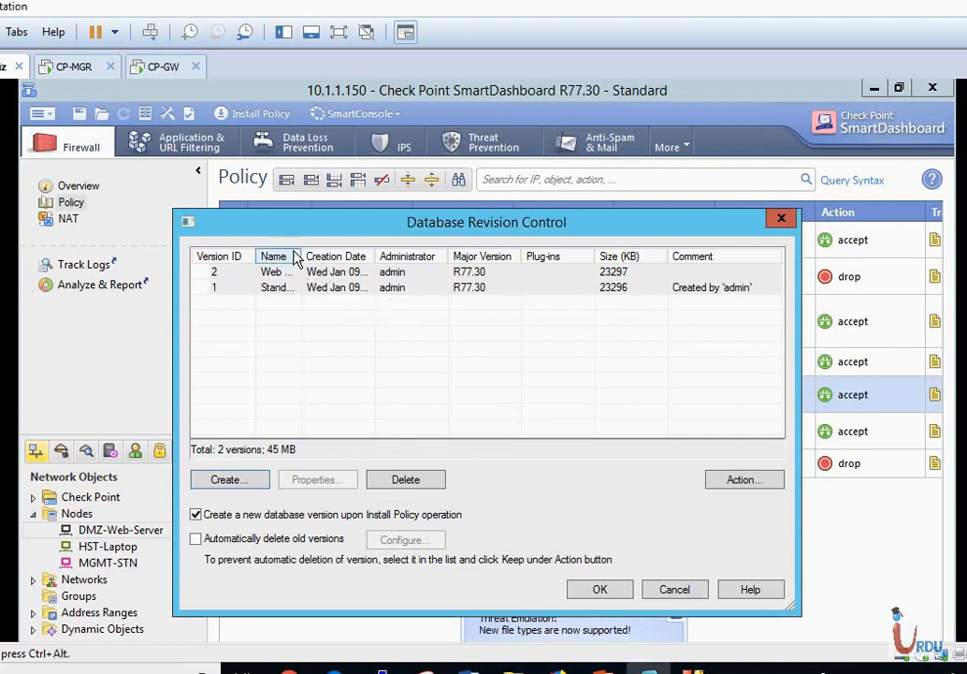
{"action": "left_click_drag", "start_coordinate": [302, 255], "coordinate": [348, 255]}
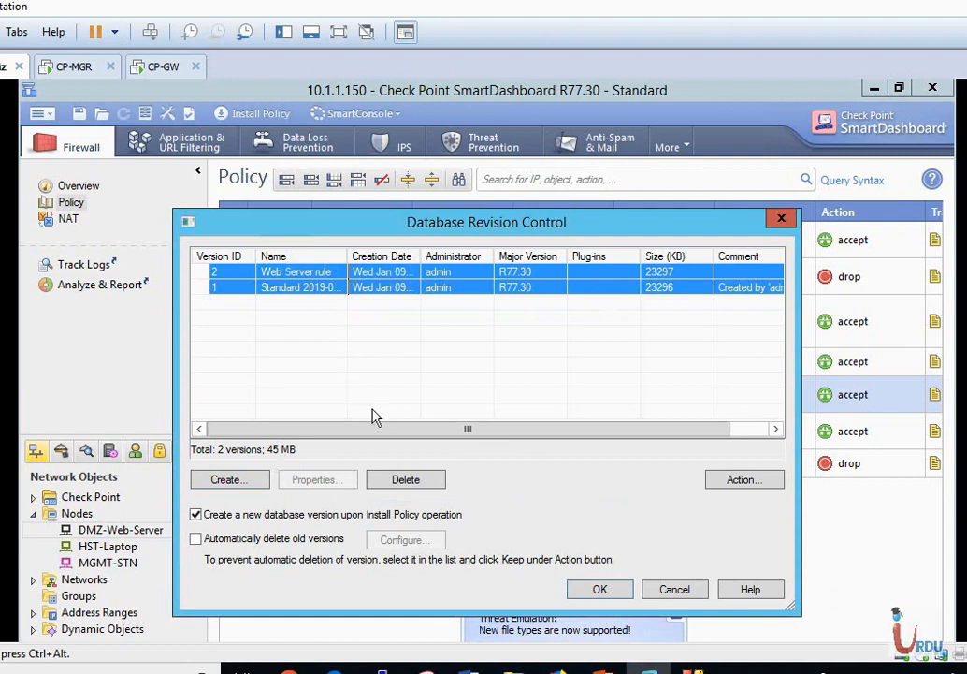
{"action": "left_click", "coordinate": [410, 377]}
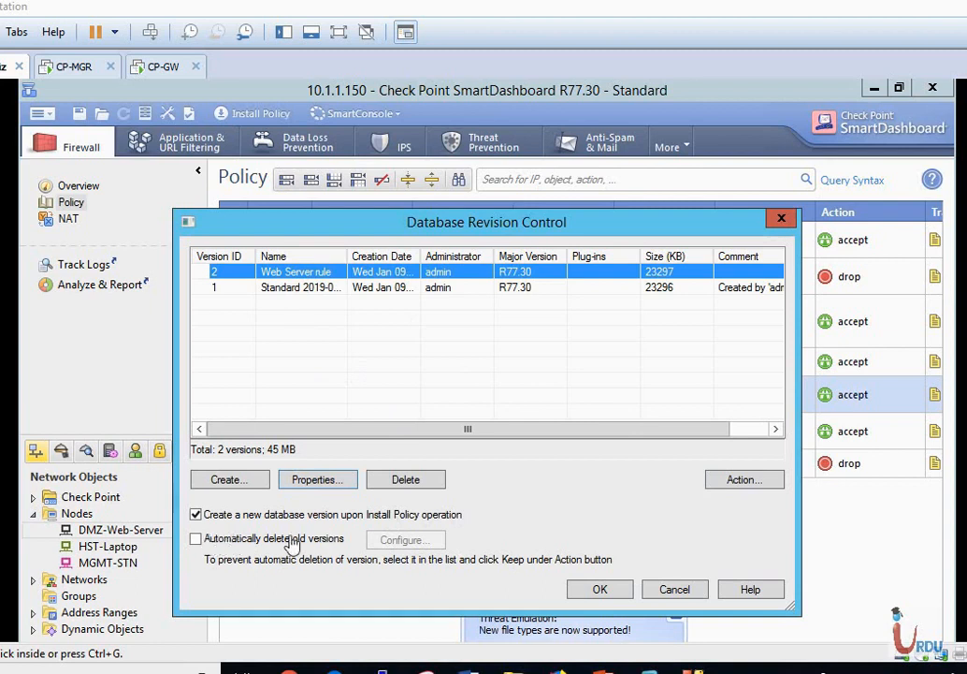
Turn on automatic deletion of old versions and change the version count from 5 to 10.
{"action": "left_click", "coordinate": [196, 540]}
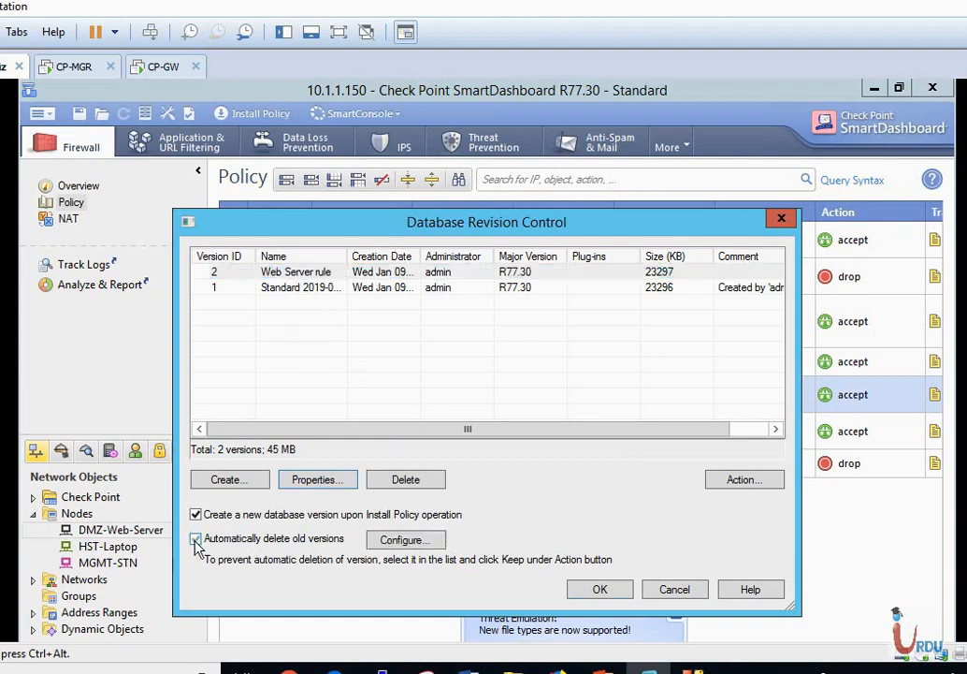
{"action": "left_click", "coordinate": [396, 542]}
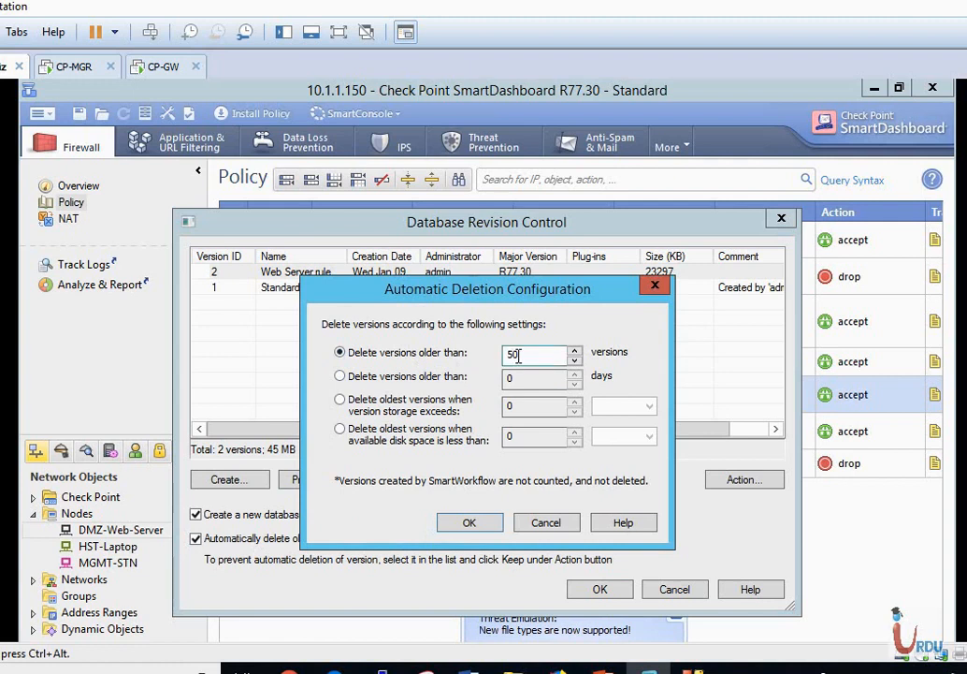
{"action": "key", "text": "BackSpace"}
{"action": "type", "text": "10"}
Try the 30-days and storage-size options, then confirm deletion by 10 versions.
{"action": "left_click", "coordinate": [341, 376]}
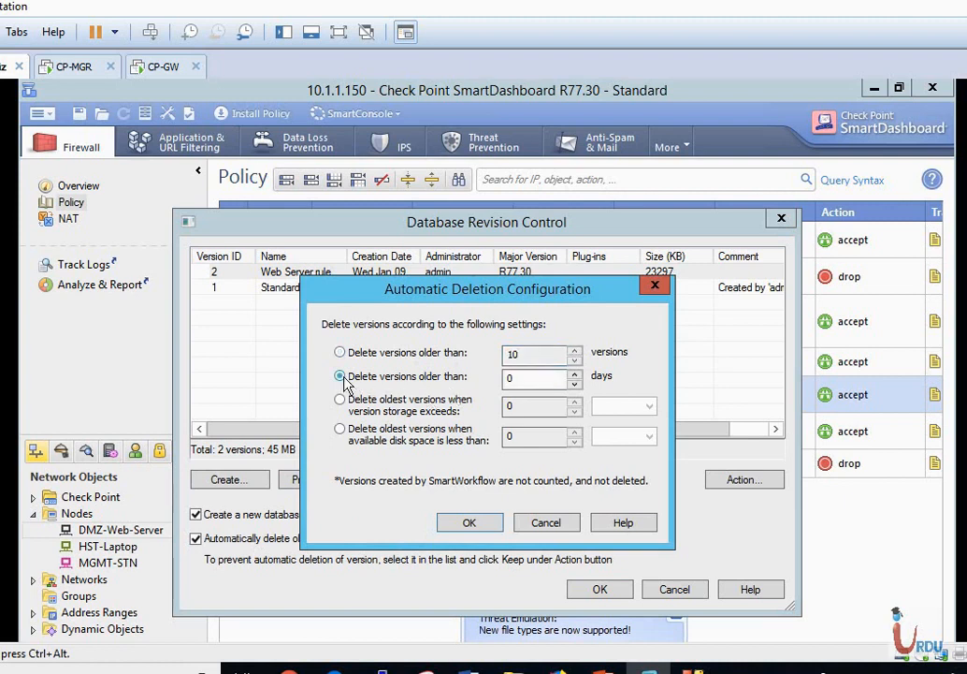
{"action": "double_click", "coordinate": [509, 379]}
{"action": "type", "text": "30"}
{"action": "left_click", "coordinate": [340, 399]}
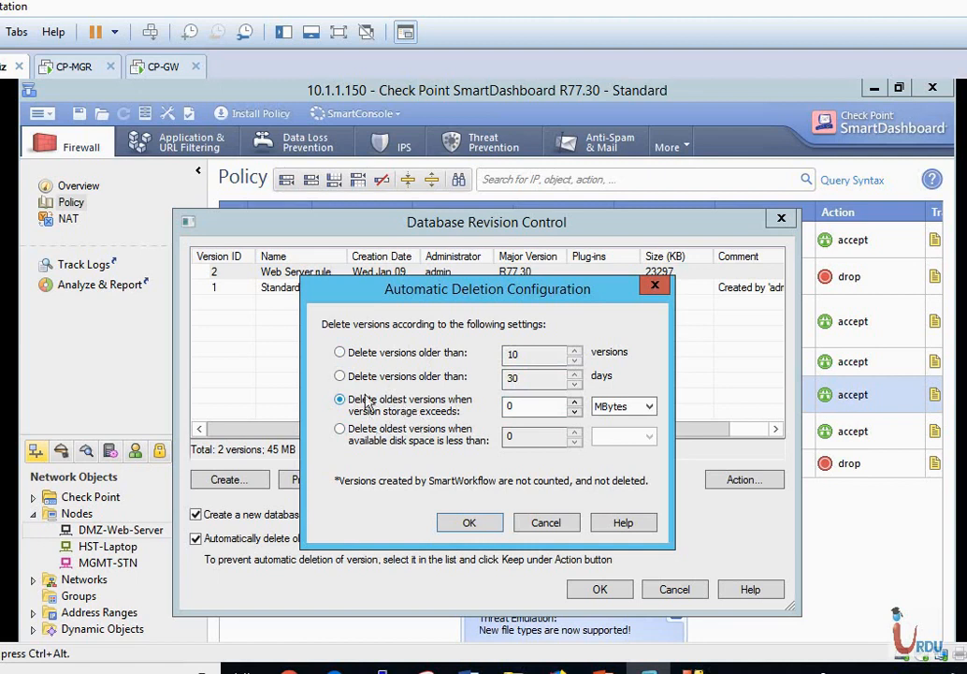
{"action": "left_click", "coordinate": [339, 352]}
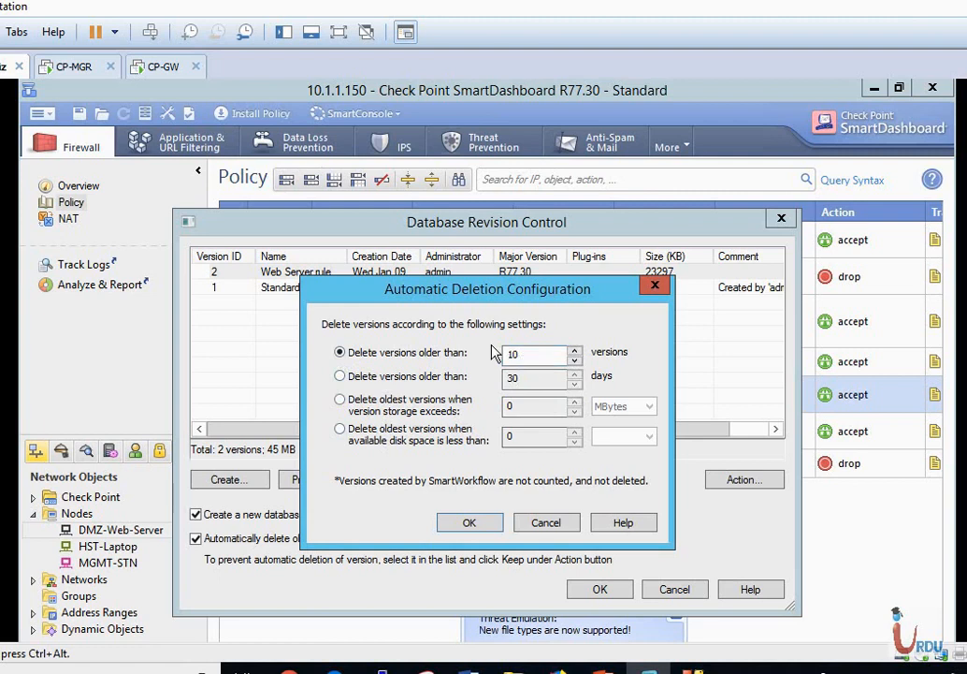
{"action": "left_click", "coordinate": [476, 520]}
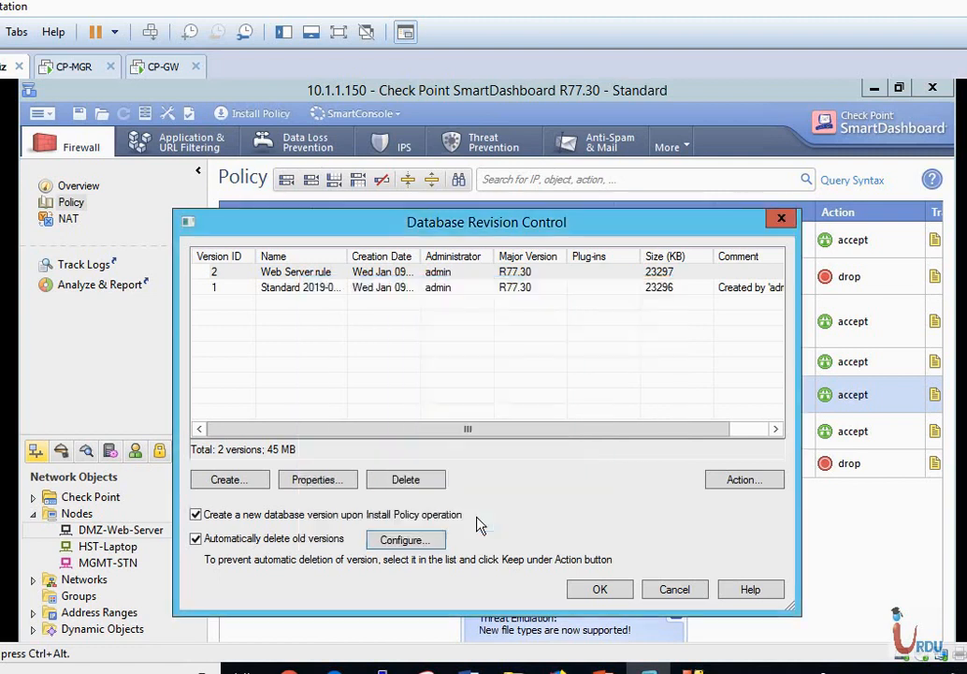
Accept the Database Revision Control settings with OK and return to the seven-rule Firewall policy.
{"action": "left_click", "coordinate": [599, 592]}
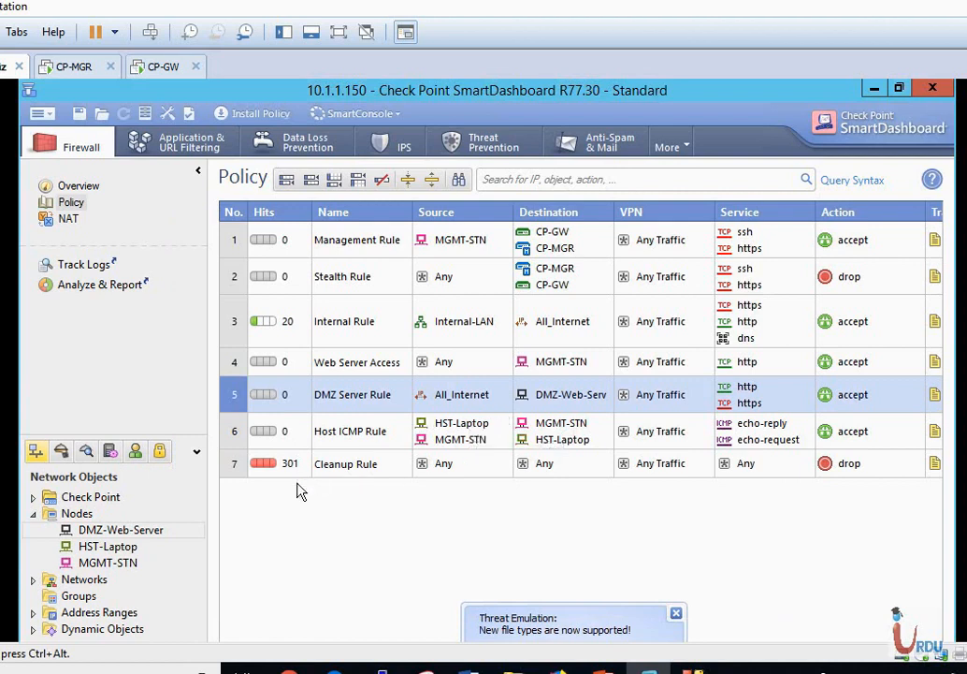
Delete rule 5, the DMZ web server rule, and rule 3, the Internal Rule, from the policy.
{"action": "right_click", "coordinate": [226, 397]}
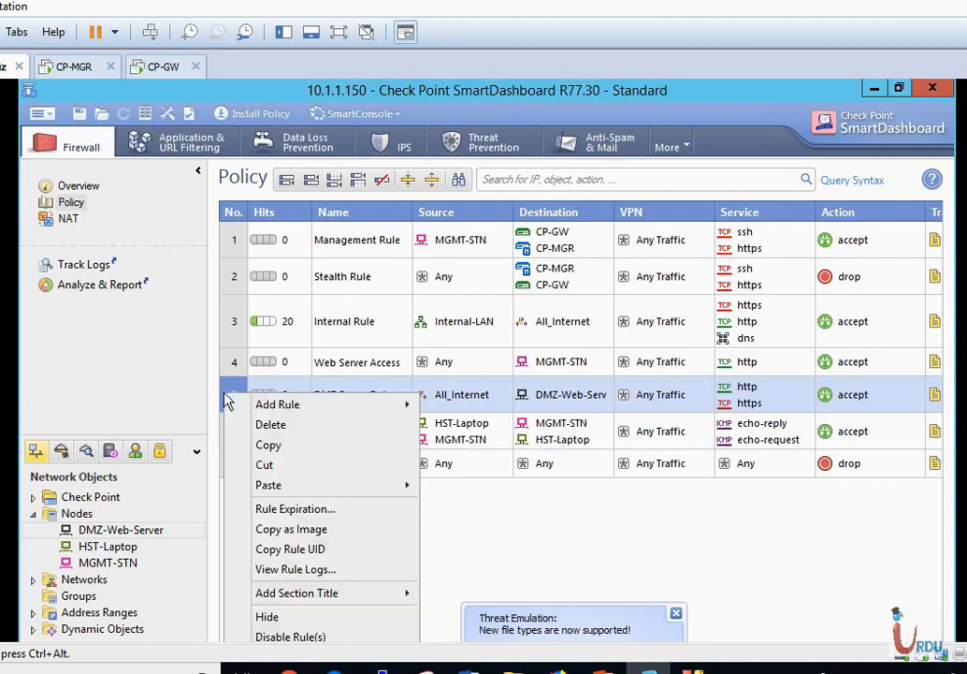
{"action": "left_click", "coordinate": [273, 429]}
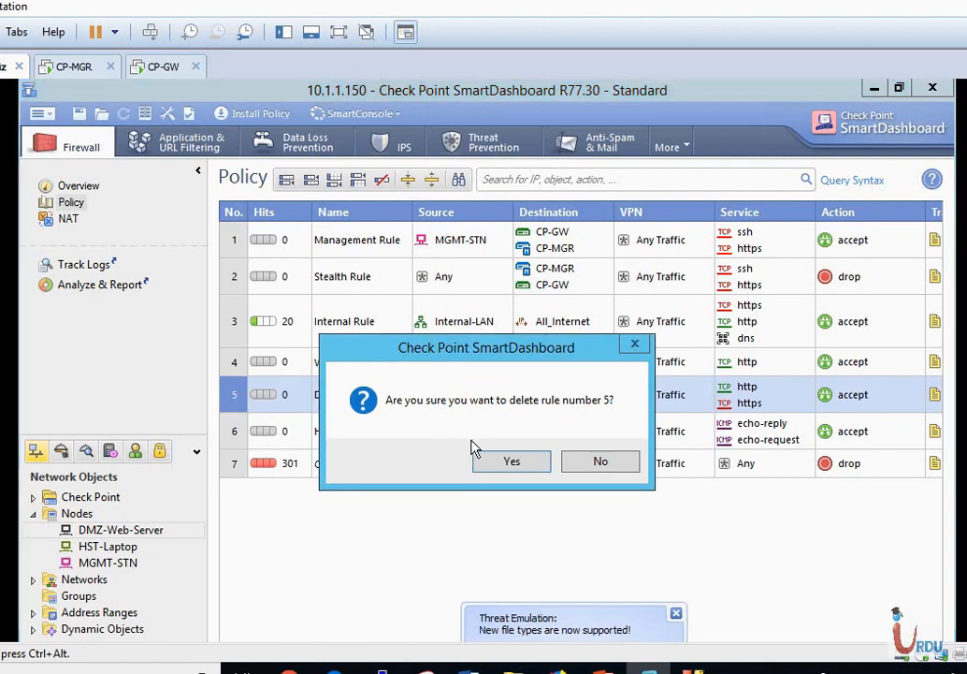
{"action": "left_click", "coordinate": [496, 461]}
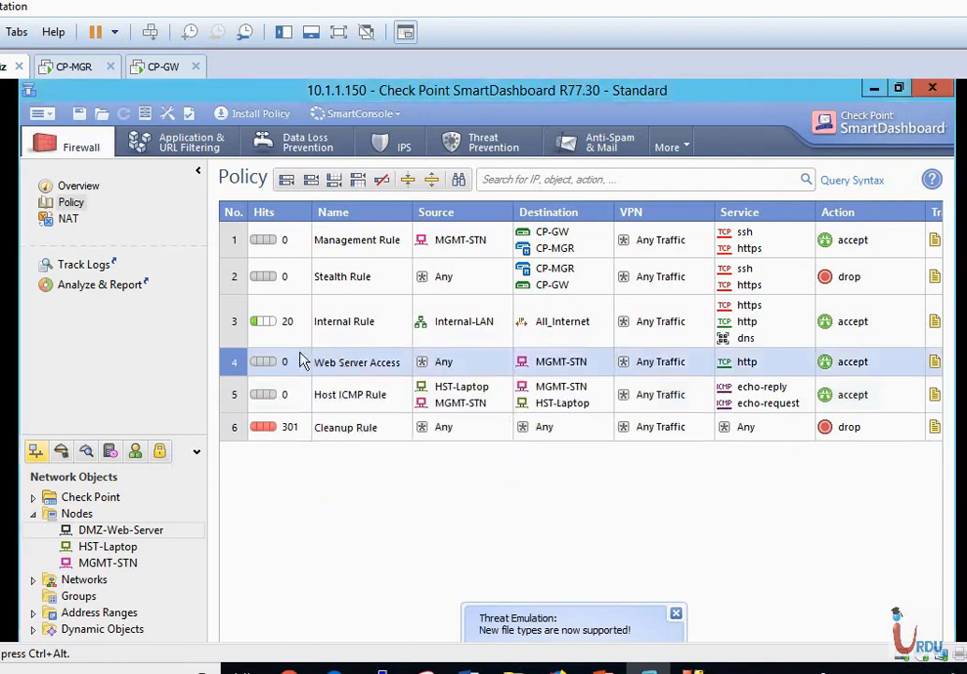
{"action": "left_click", "coordinate": [236, 323]}
{"action": "right_click", "coordinate": [235, 323]}
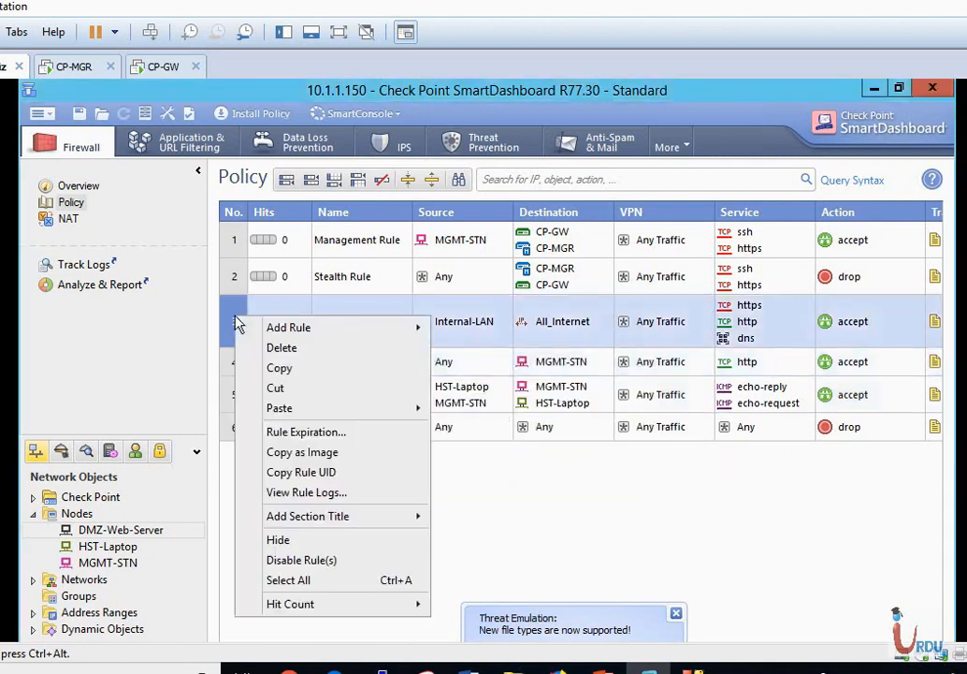
{"action": "left_click", "coordinate": [280, 348]}
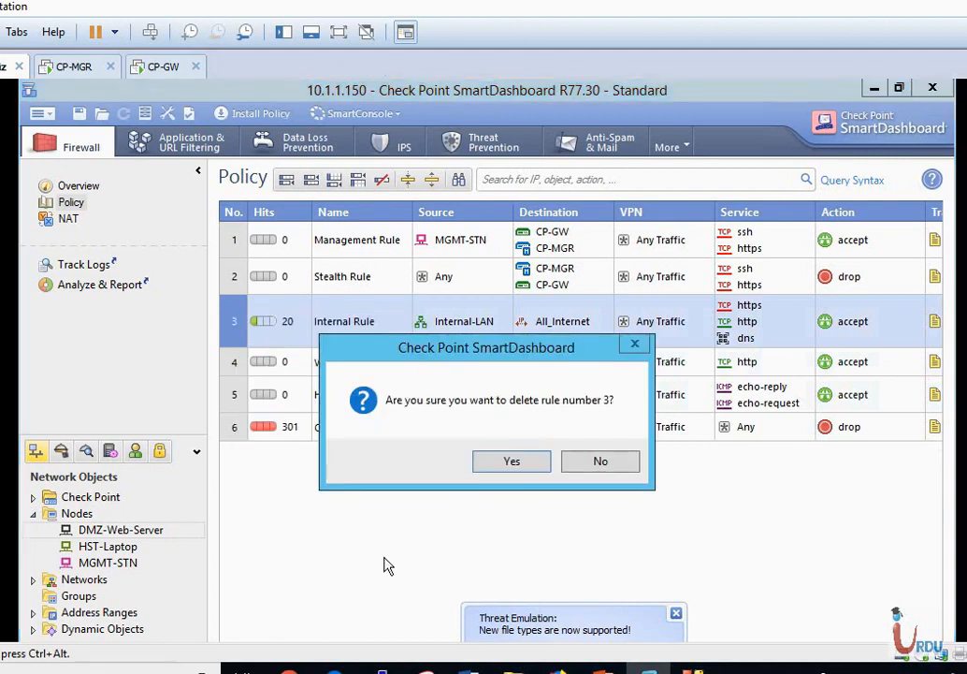
{"action": "left_click", "coordinate": [512, 462]}
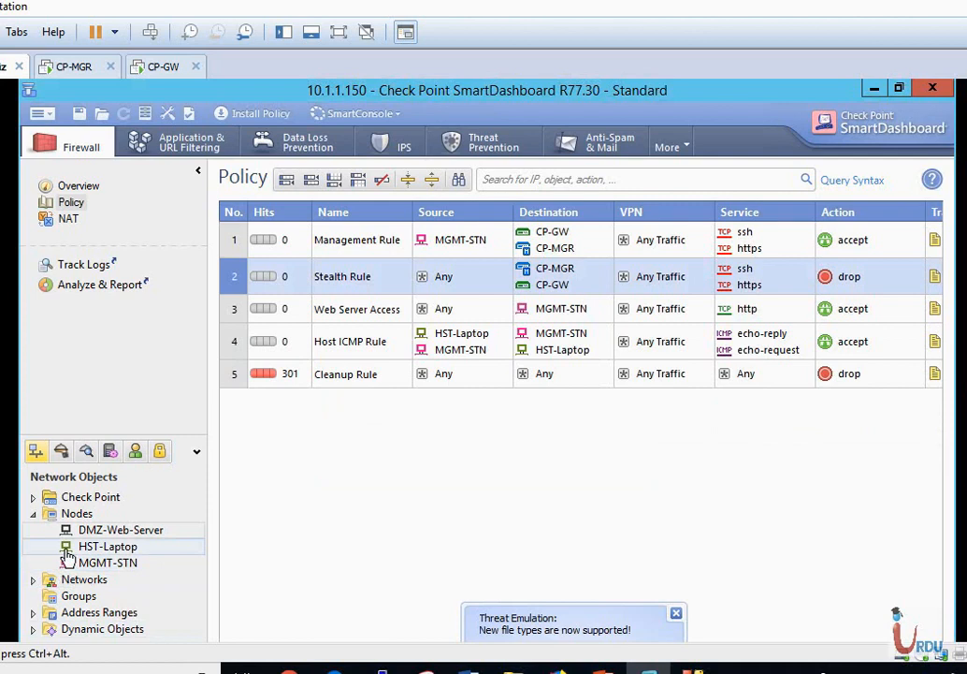
Delete the DMZ-Web-Server host from the Nodes list.
{"action": "left_click", "coordinate": [114, 531]}
{"action": "right_click", "coordinate": [114, 535]}
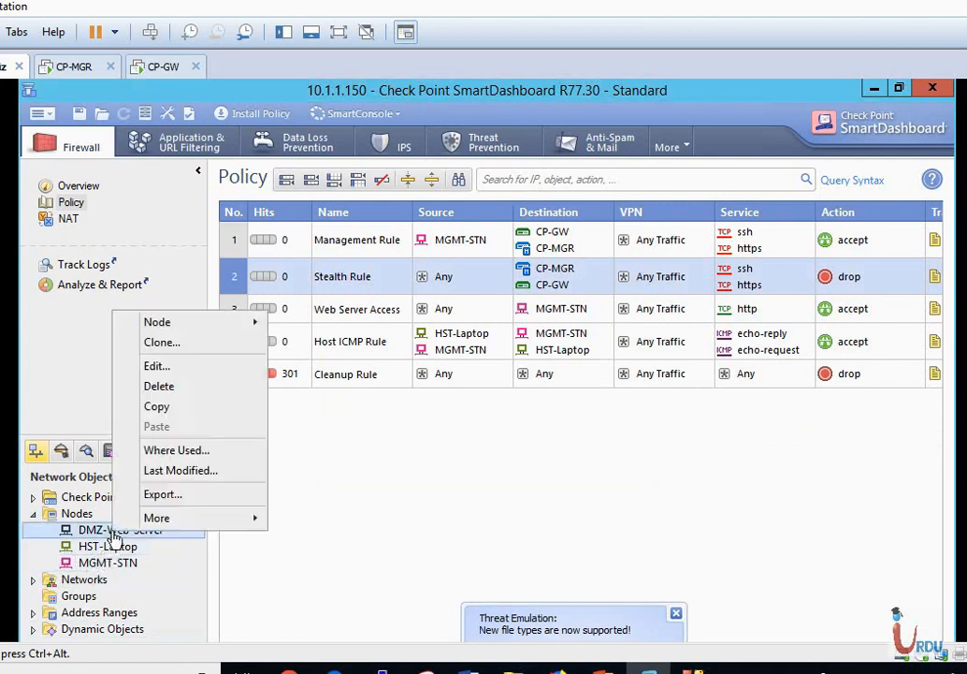
{"action": "left_click", "coordinate": [169, 387]}
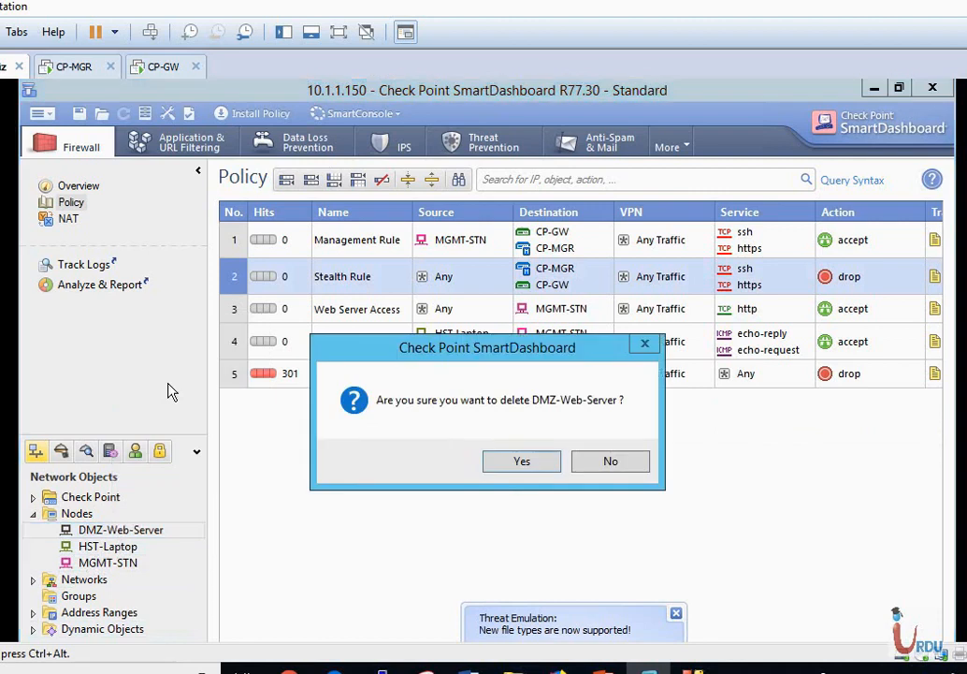
{"action": "left_click", "coordinate": [543, 461]}
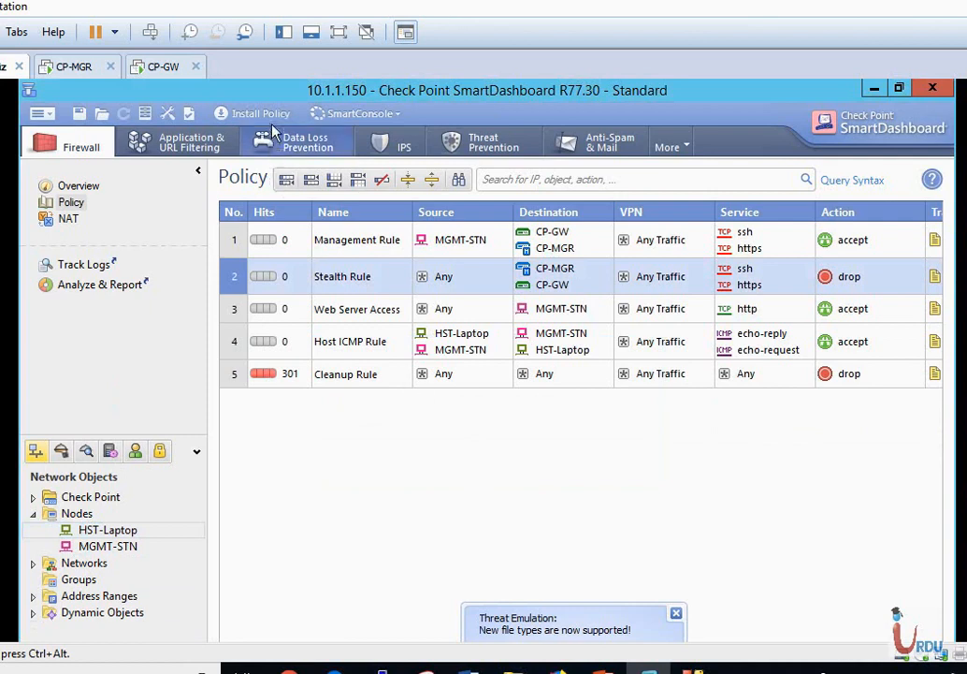
Install the five-rule policy on CP-GW, creating a new database version, and close the installation report.
{"action": "left_click", "coordinate": [247, 113]}
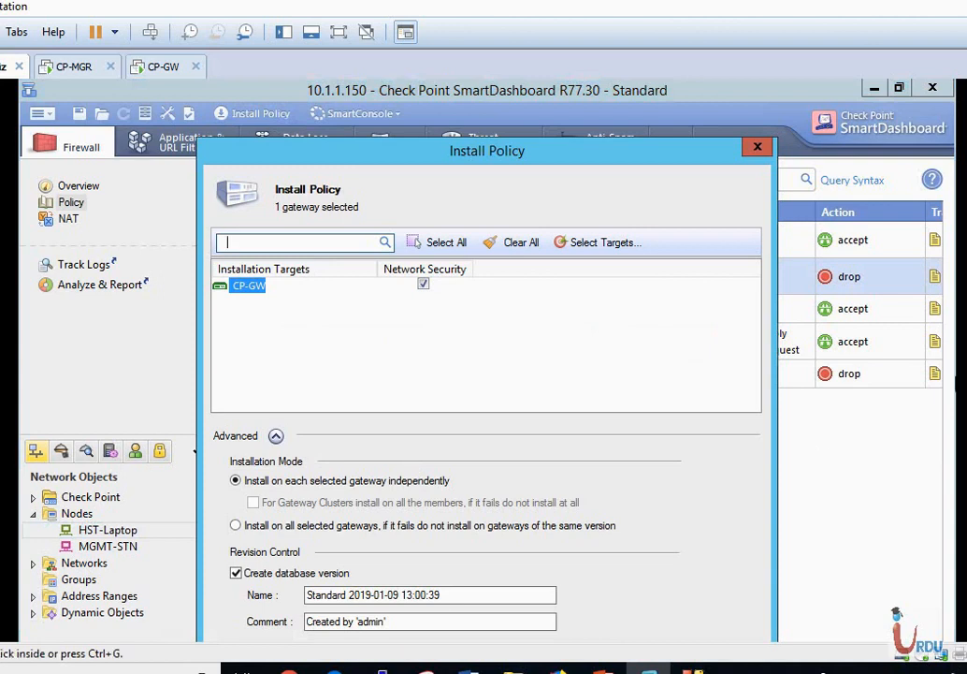
{"action": "left_click_drag", "start_coordinate": [956, 181], "coordinate": [955, 283]}
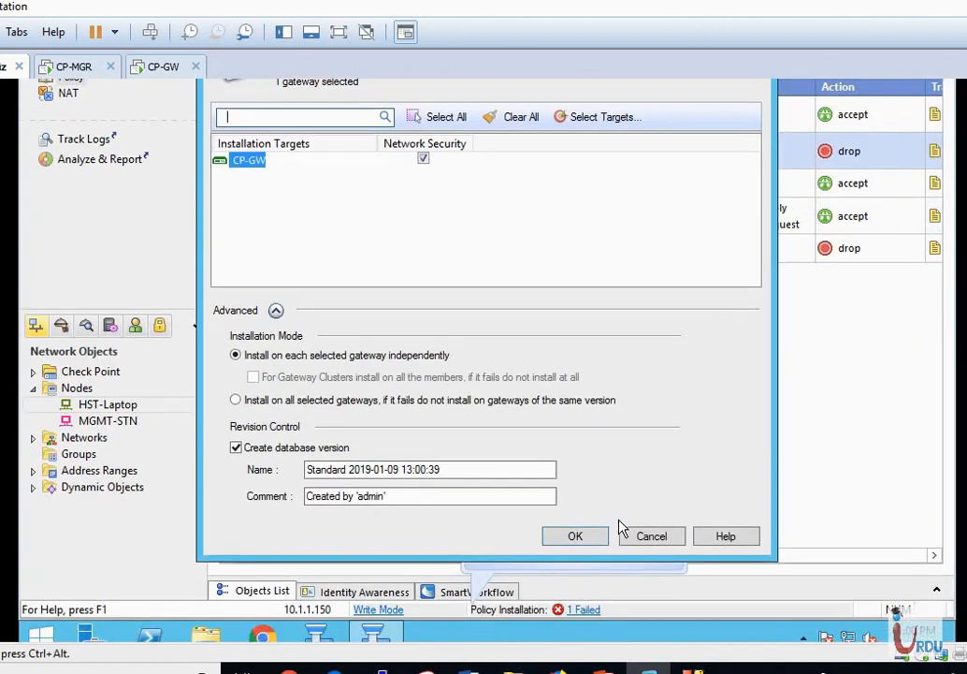
{"action": "left_click", "coordinate": [596, 538]}
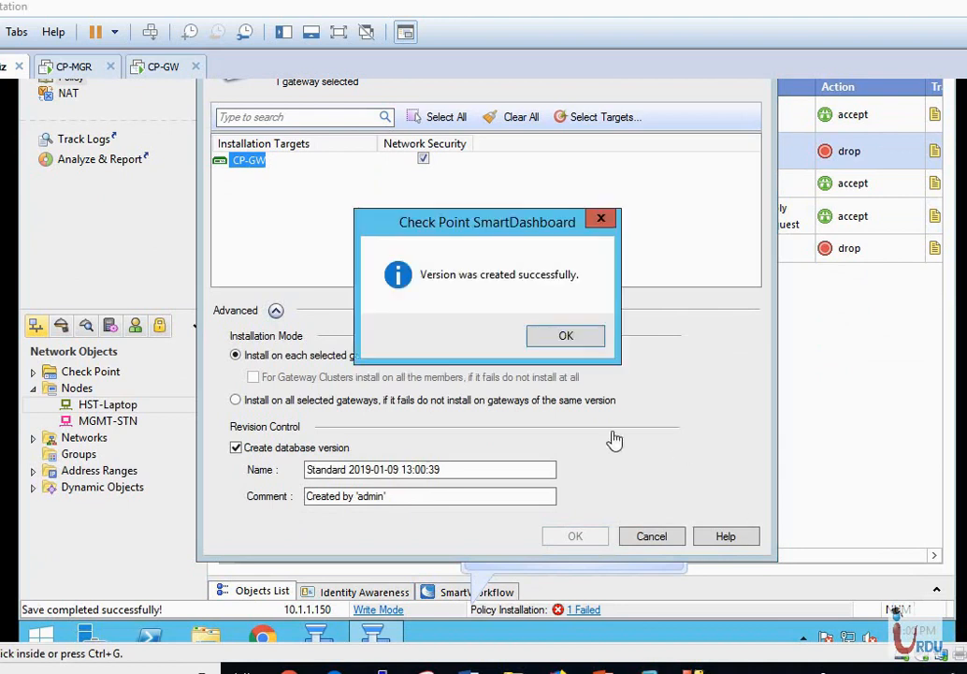
{"action": "left_click", "coordinate": [565, 337]}
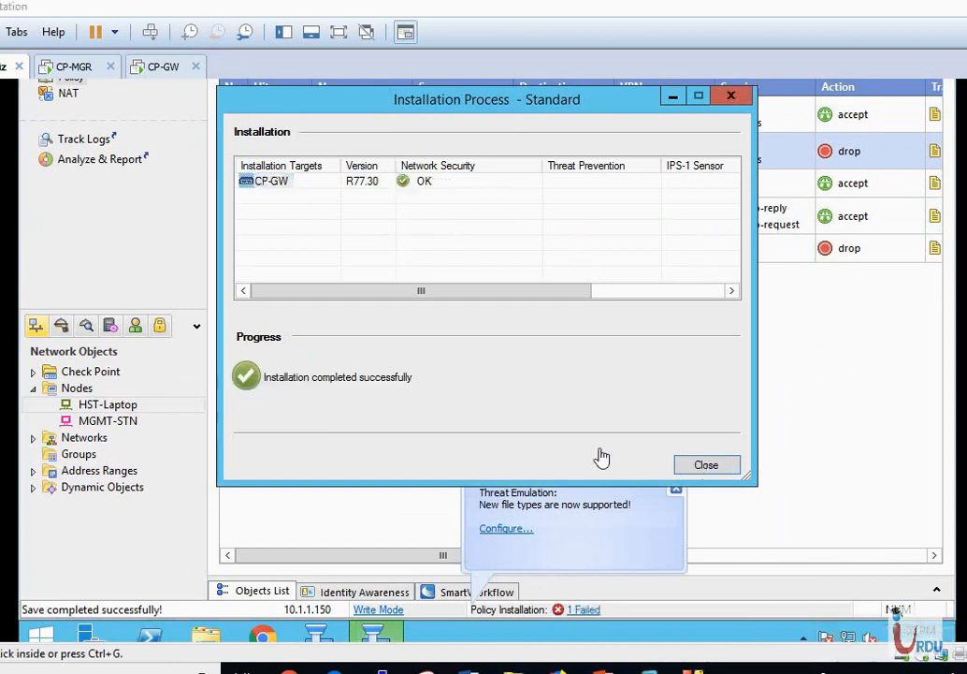
{"action": "left_click", "coordinate": [713, 465]}
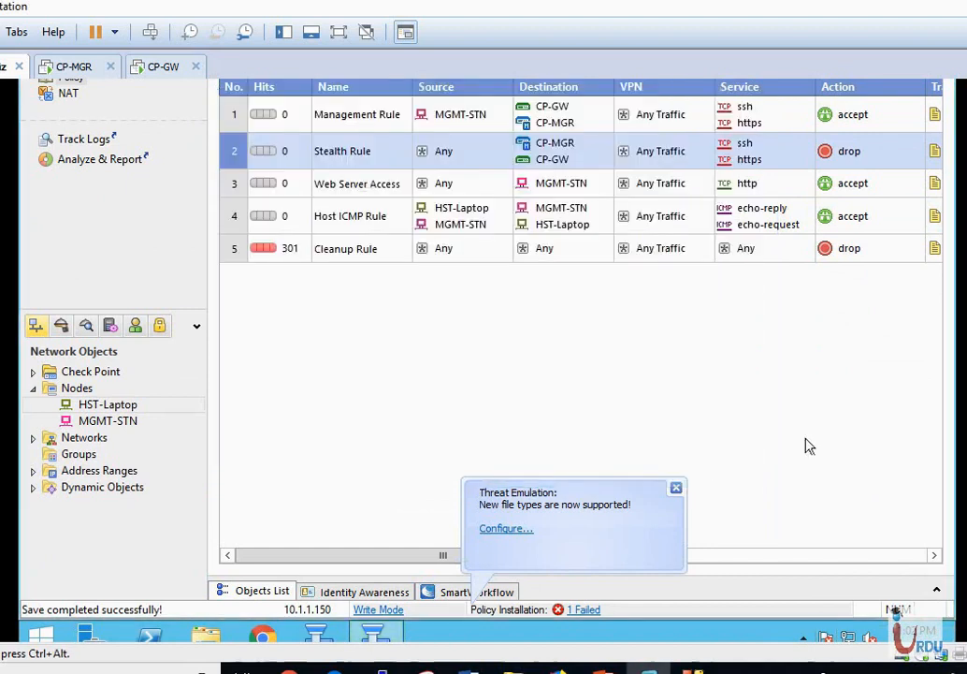
{"action": "scroll", "coordinate": [486, 360], "scroll_direction": "up", "scroll_amount": 3}
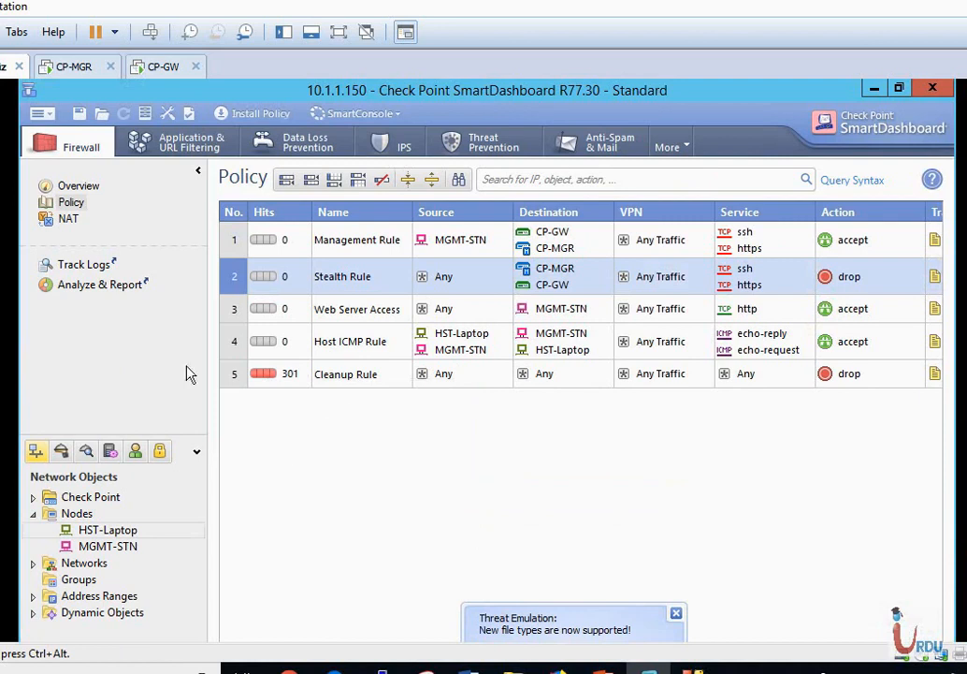
Open Database Revision Control from the File menu, widen the Name column, and select version 2, Web Server rule.
{"action": "left_click", "coordinate": [48, 115]}
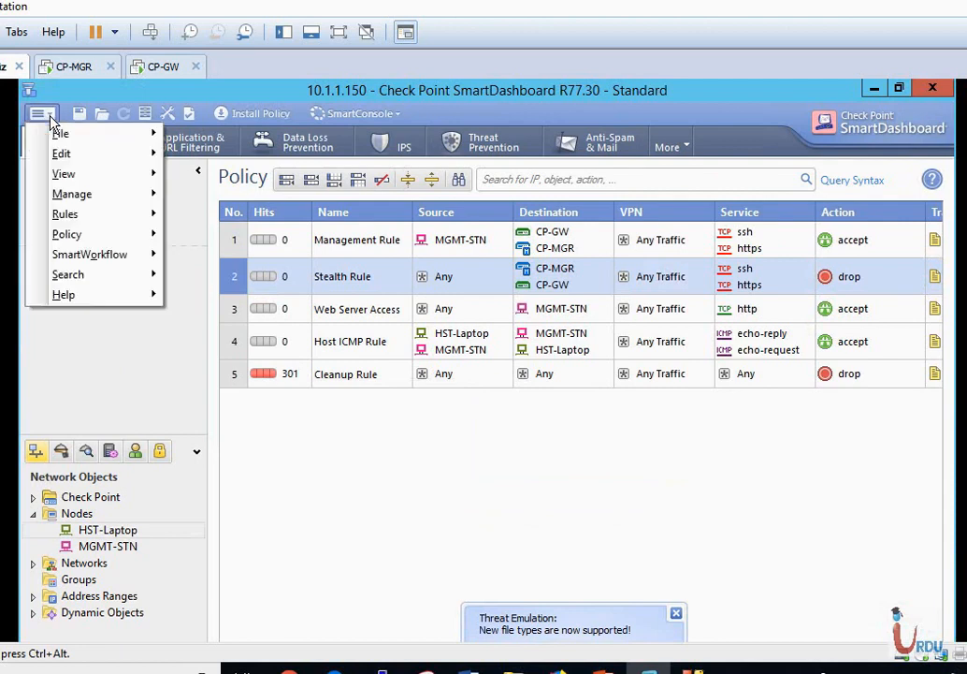
{"action": "mouse_move", "coordinate": [44, 133]}
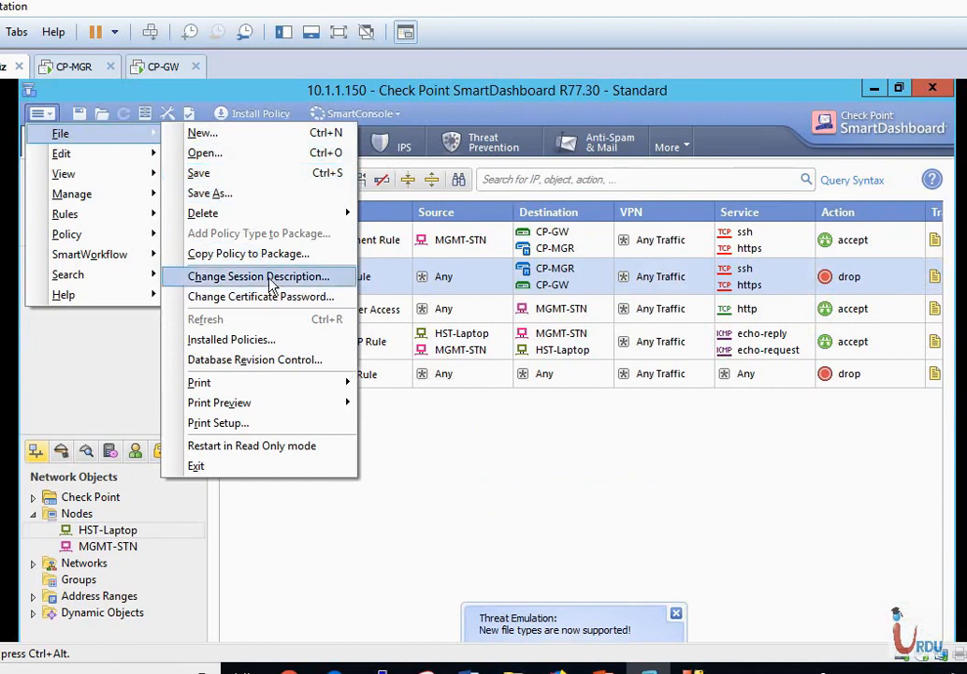
{"action": "left_click", "coordinate": [268, 360]}
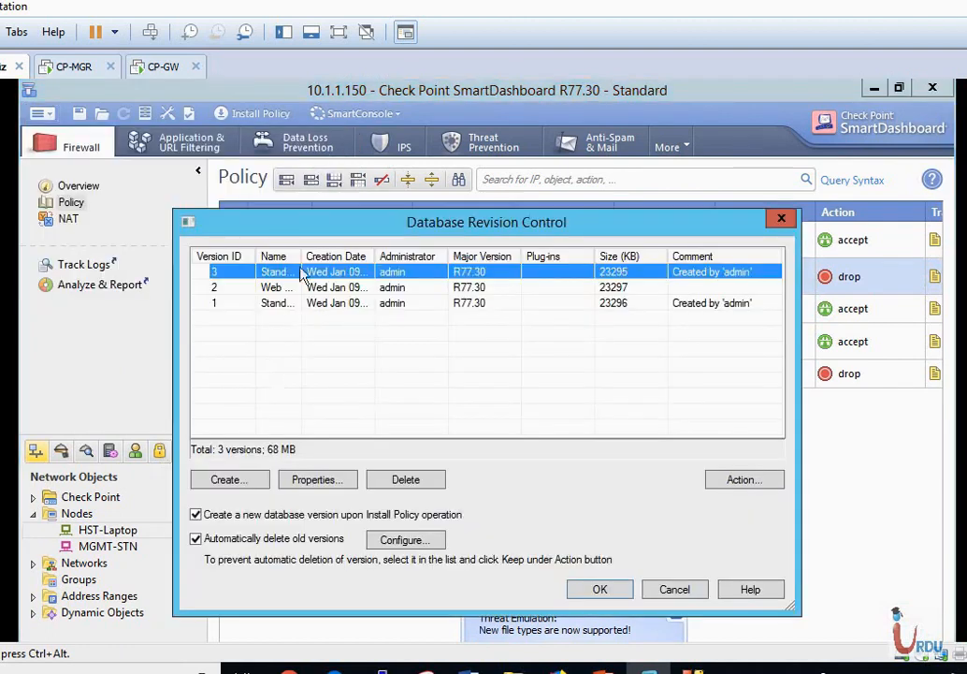
{"action": "left_click_drag", "start_coordinate": [302, 256], "coordinate": [377, 262]}
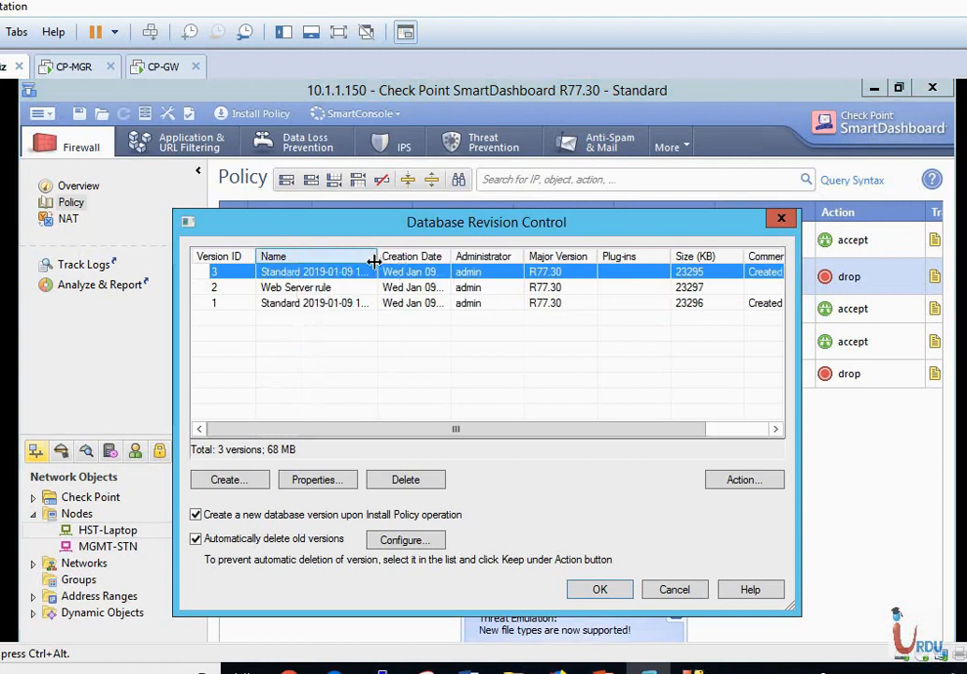
{"action": "left_click", "coordinate": [300, 290]}
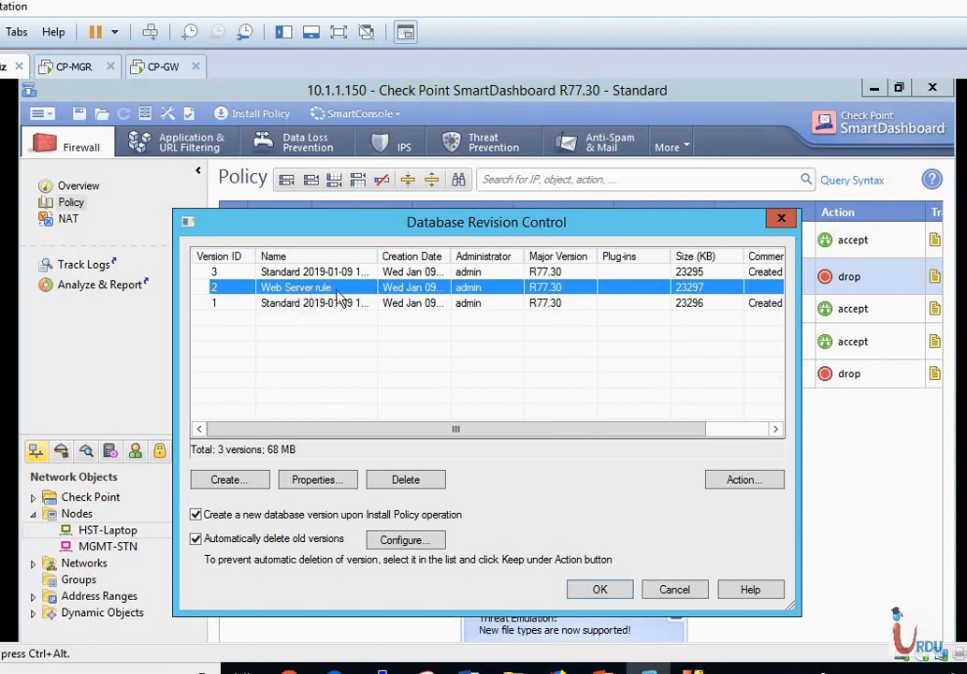
Restore database version 2 (Web Server rule), excluding the users database, and let SmartDashboard relaunch.
{"action": "left_click", "coordinate": [729, 482]}
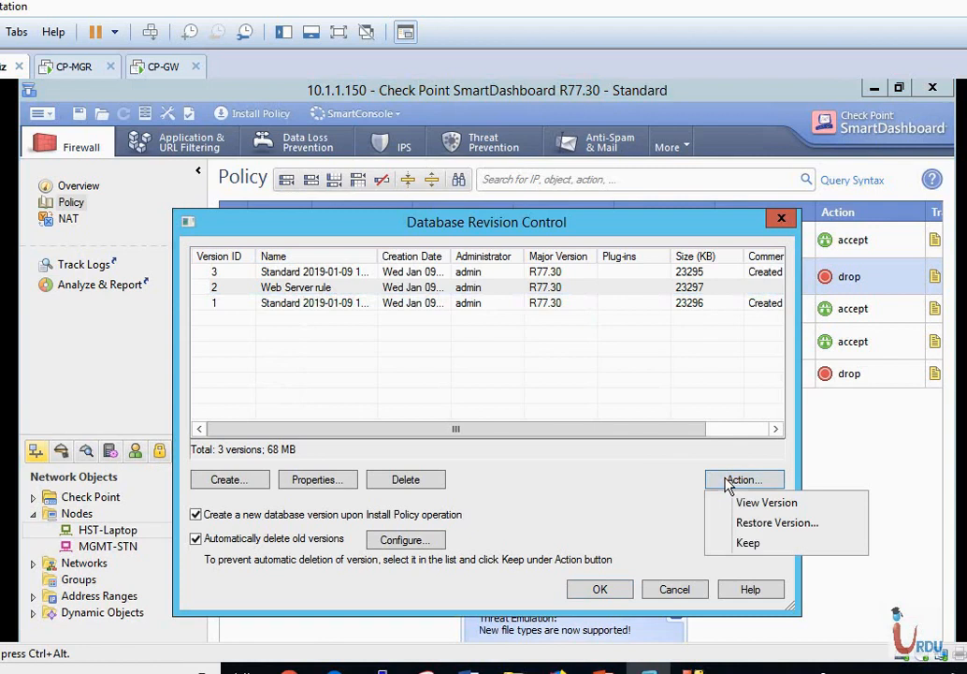
{"action": "left_click", "coordinate": [723, 525]}
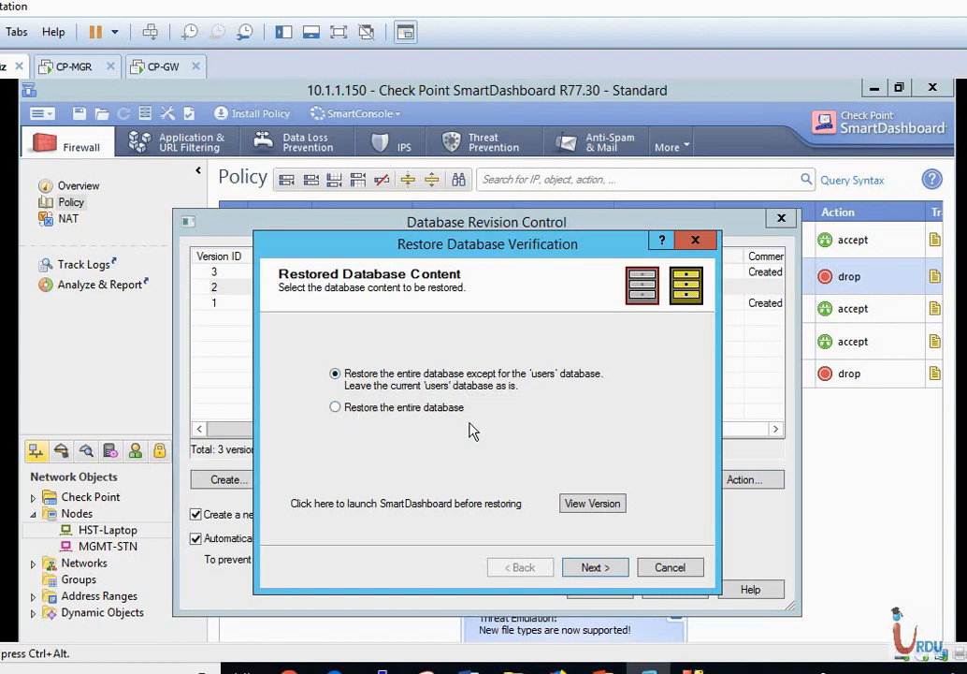
{"action": "left_click", "coordinate": [609, 575]}
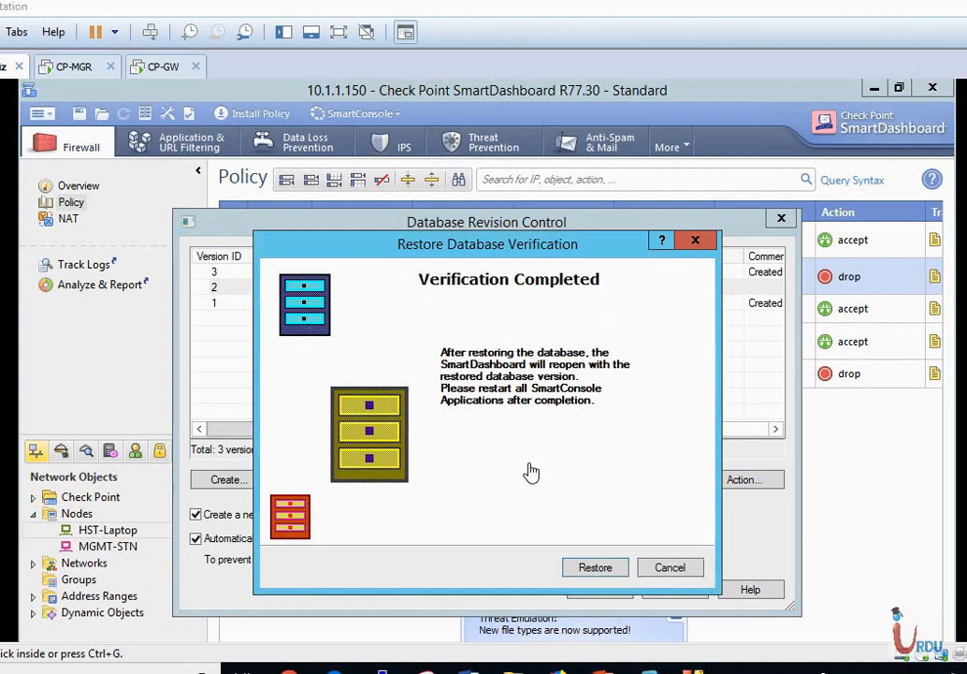
{"action": "left_click", "coordinate": [589, 568]}
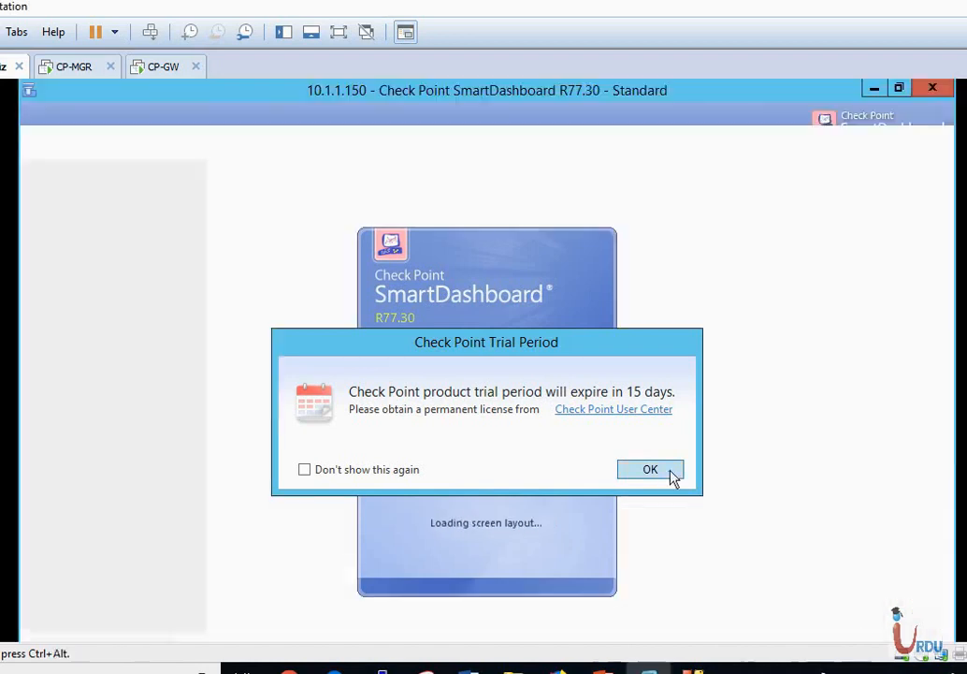
Dismiss the trial notice and verify the DMZ Server Rule and DMZ-Web-Server node are restored.
{"action": "left_click", "coordinate": [662, 475]}
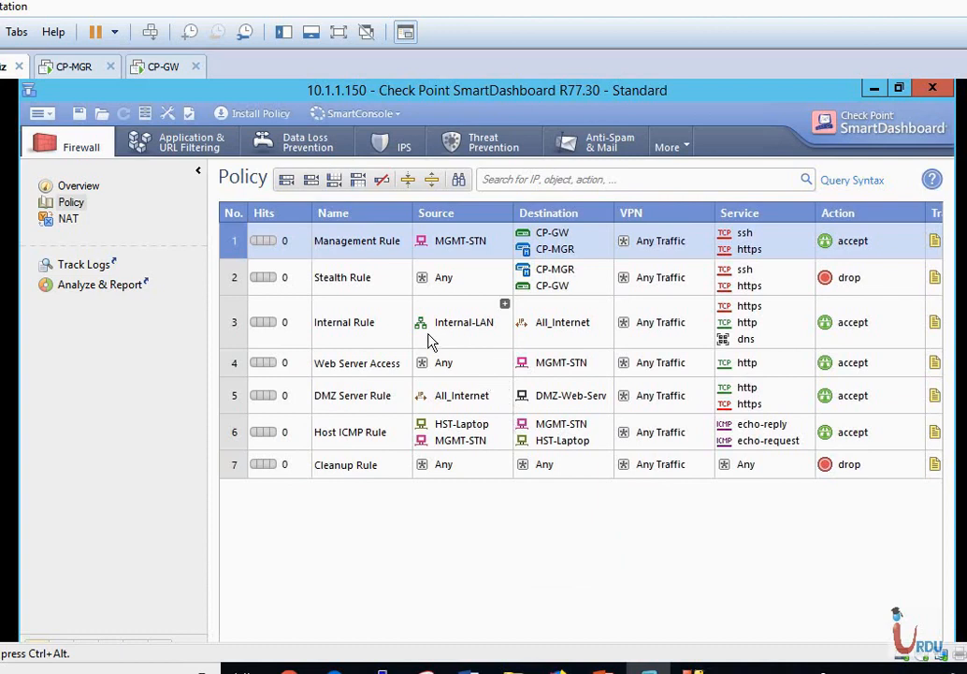
{"action": "double_click", "coordinate": [346, 396]}
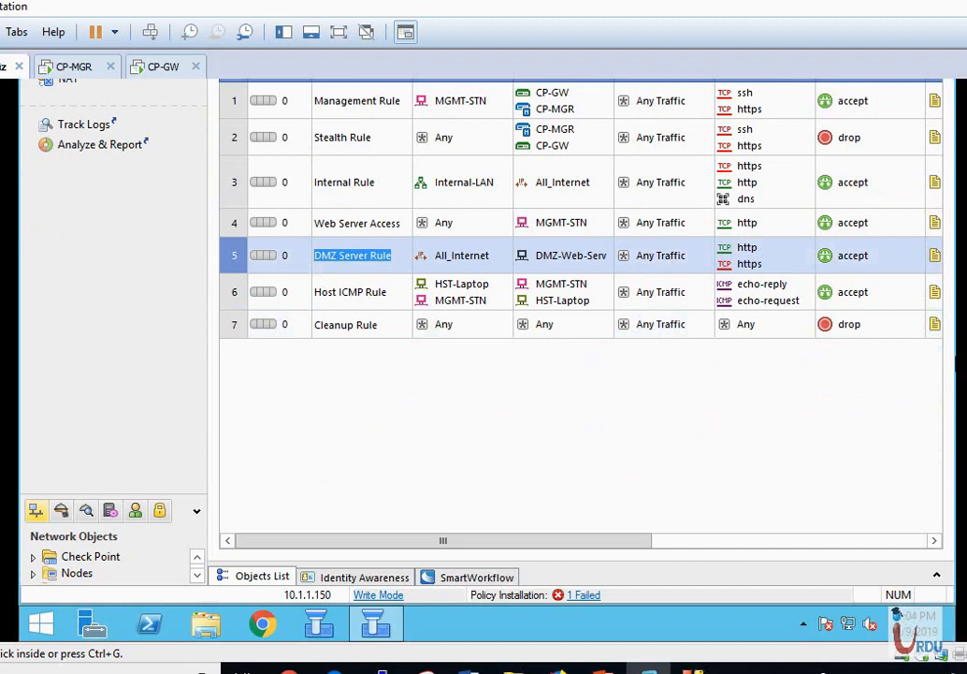
{"action": "left_click_drag", "start_coordinate": [166, 493], "coordinate": [145, 213]}
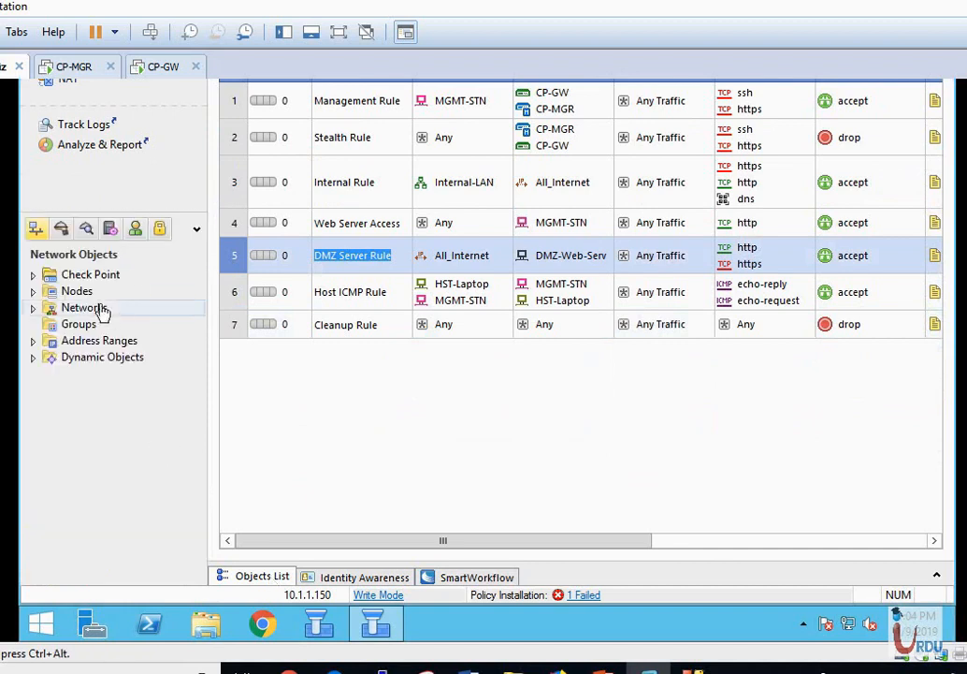
{"action": "left_click", "coordinate": [32, 291]}
{"action": "left_click", "coordinate": [103, 309]}
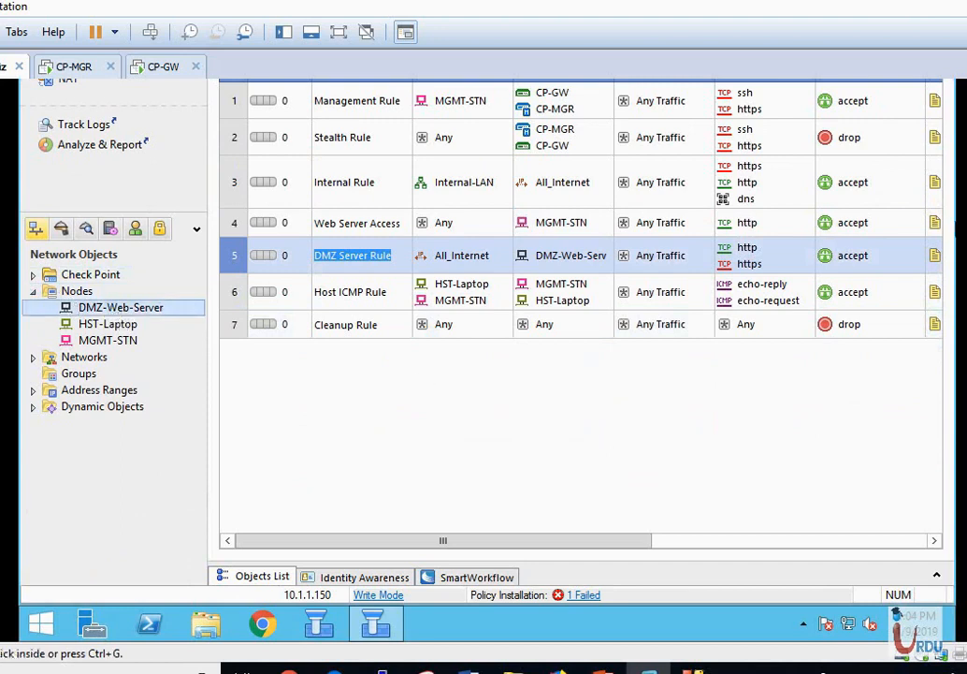
{"action": "scroll", "coordinate": [488, 360], "scroll_direction": "up", "scroll_amount": 3}
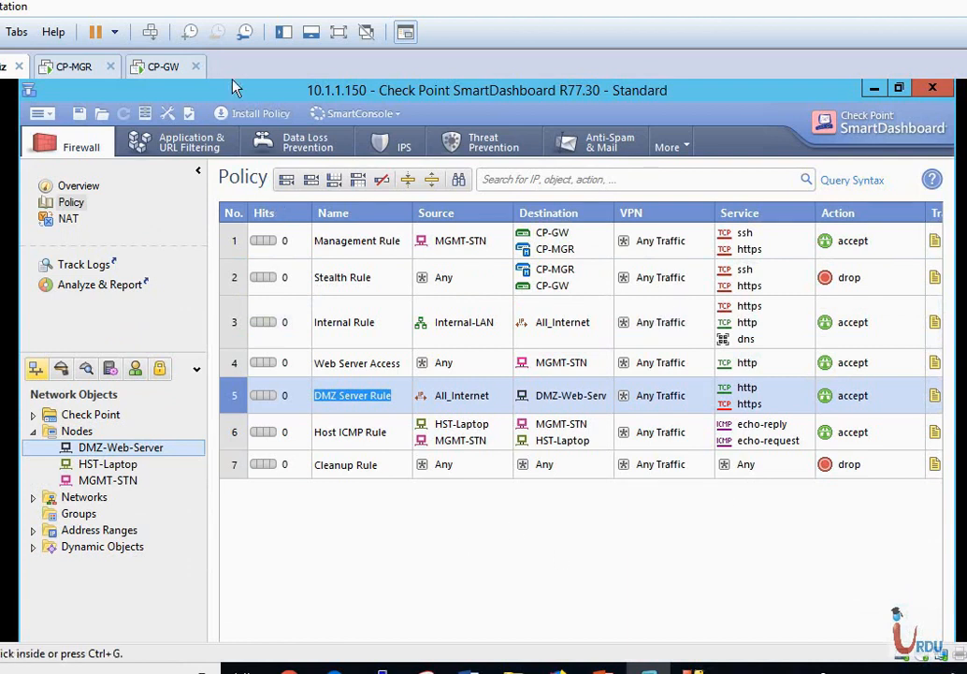
{"action": "left_click", "coordinate": [259, 114]}
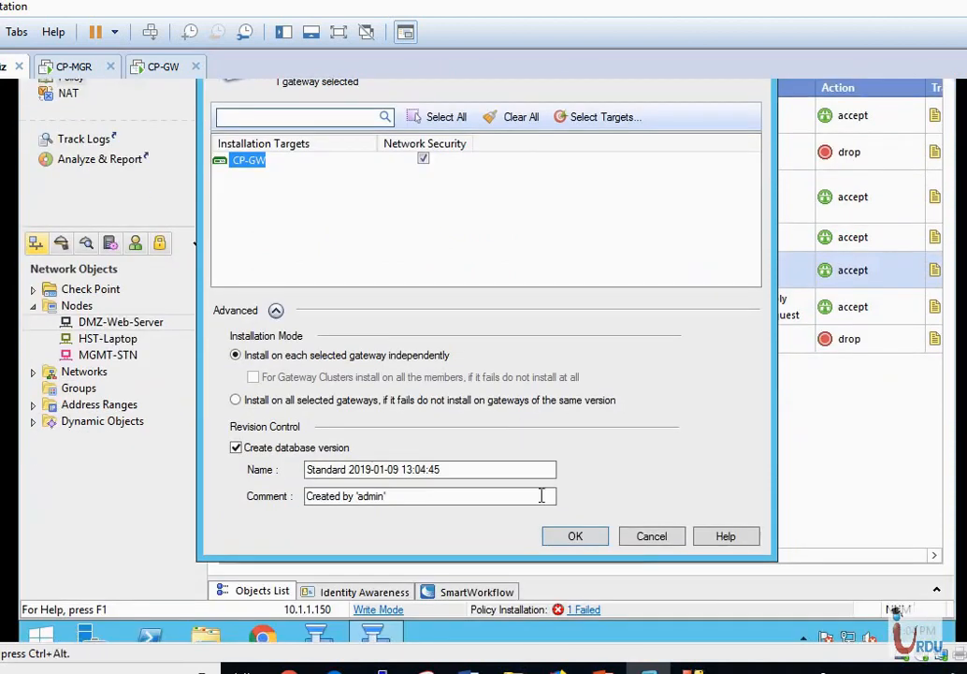
Install the restored Standard policy on CP-GW, dismiss the version-created message, and close the report.
{"action": "left_click", "coordinate": [588, 546]}
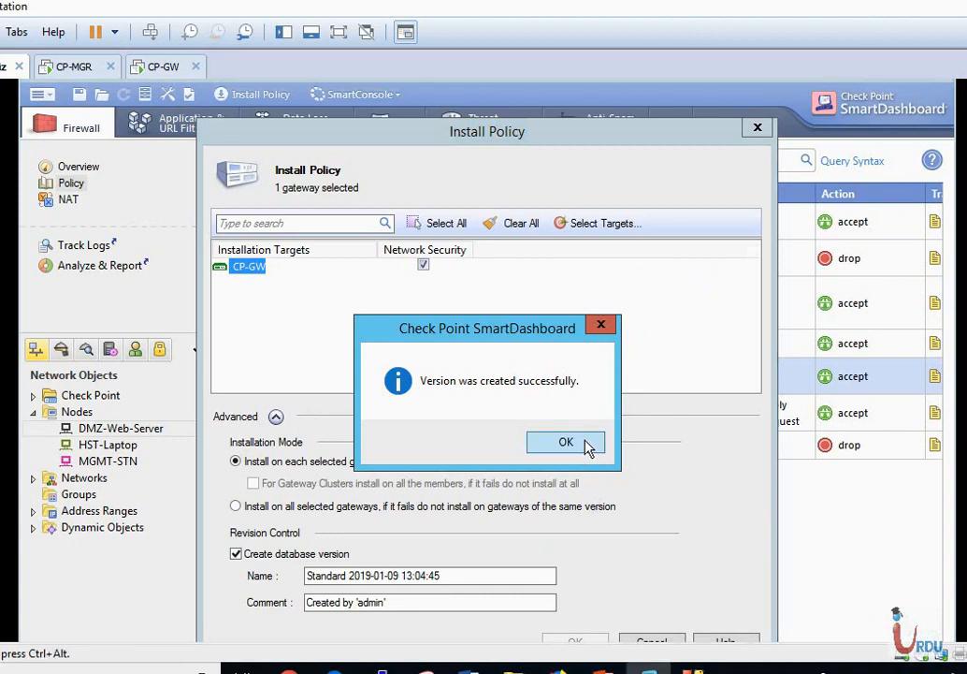
{"action": "left_click", "coordinate": [586, 447]}
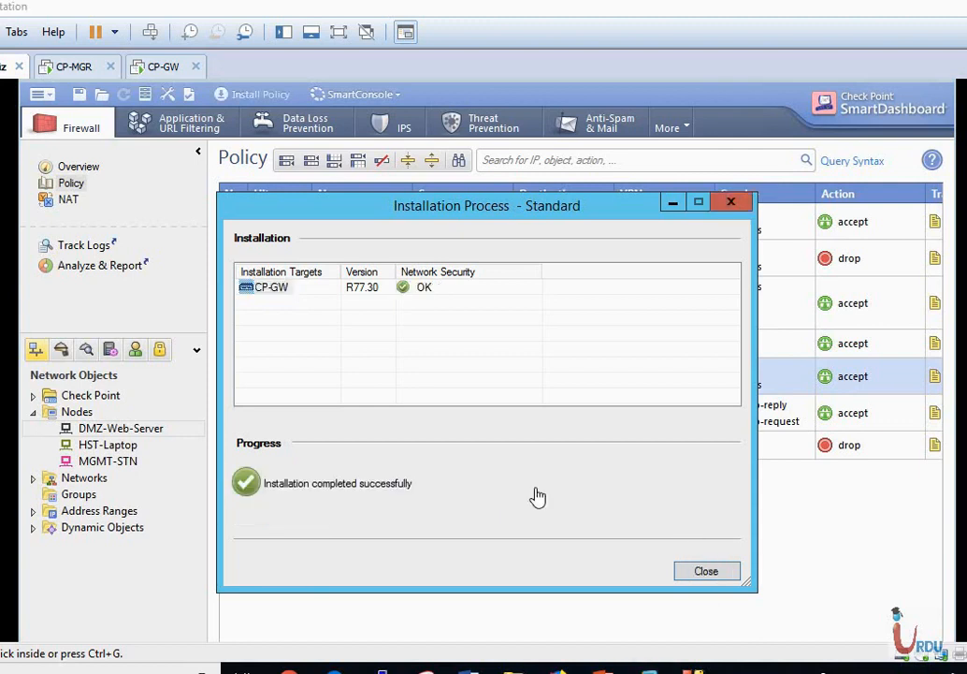
{"action": "left_click", "coordinate": [714, 573]}
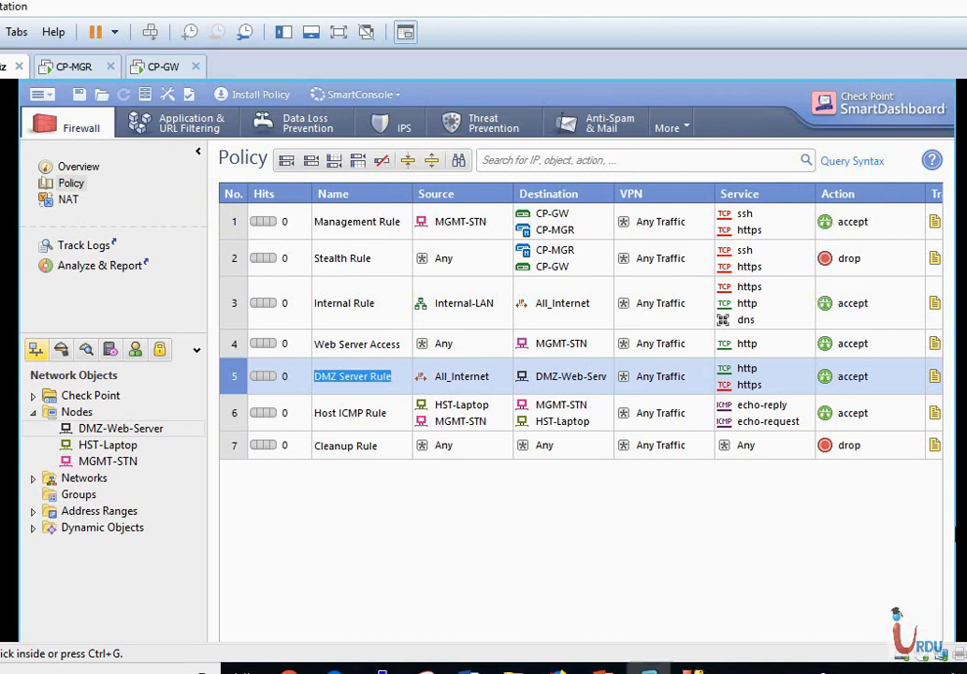
Minimize SmartDashboard so the Windows Server 2012 R2 desktop shows.
{"action": "scroll", "coordinate": [487, 360], "scroll_direction": "up", "scroll_amount": 1}
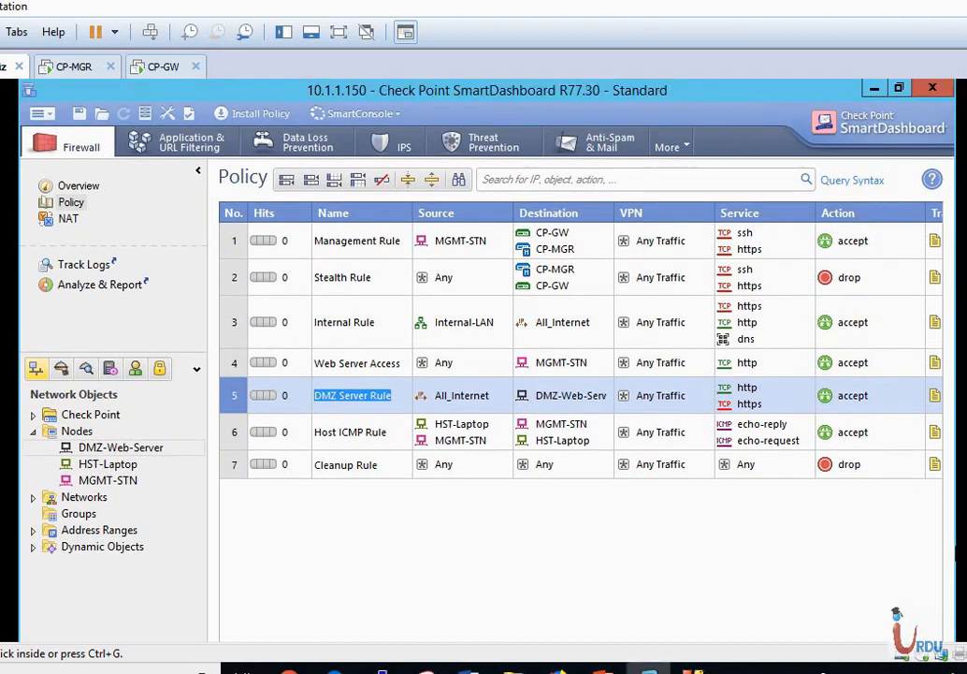
{"action": "left_click", "coordinate": [875, 89]}
{"action": "scroll", "coordinate": [488, 360], "scroll_direction": "down", "scroll_amount": 3}
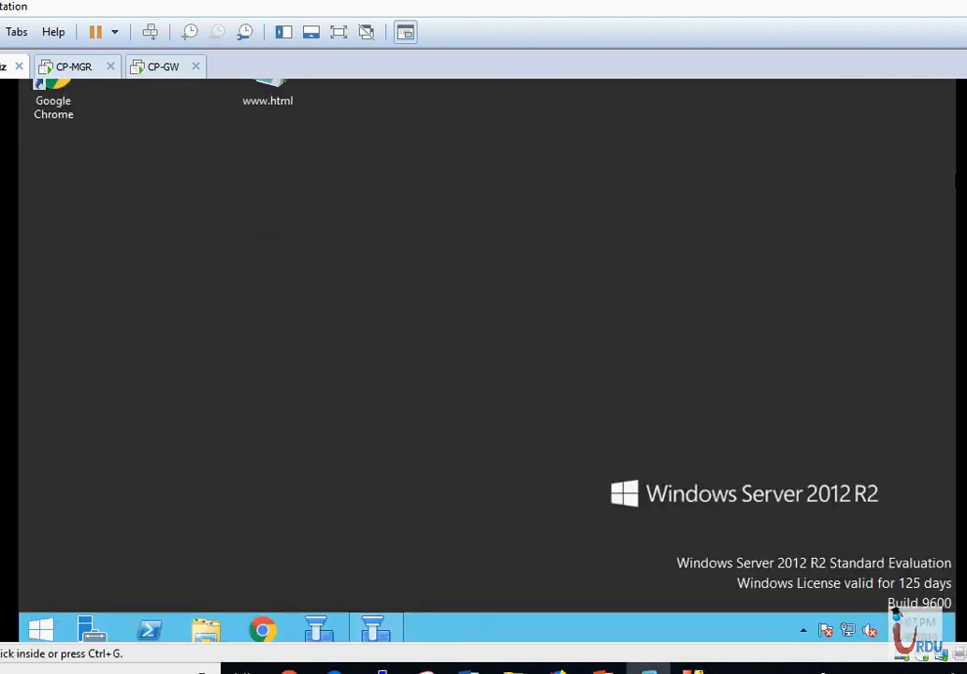
{"action": "left_click", "coordinate": [41, 629]}
{"action": "left_click", "coordinate": [333, 404]}
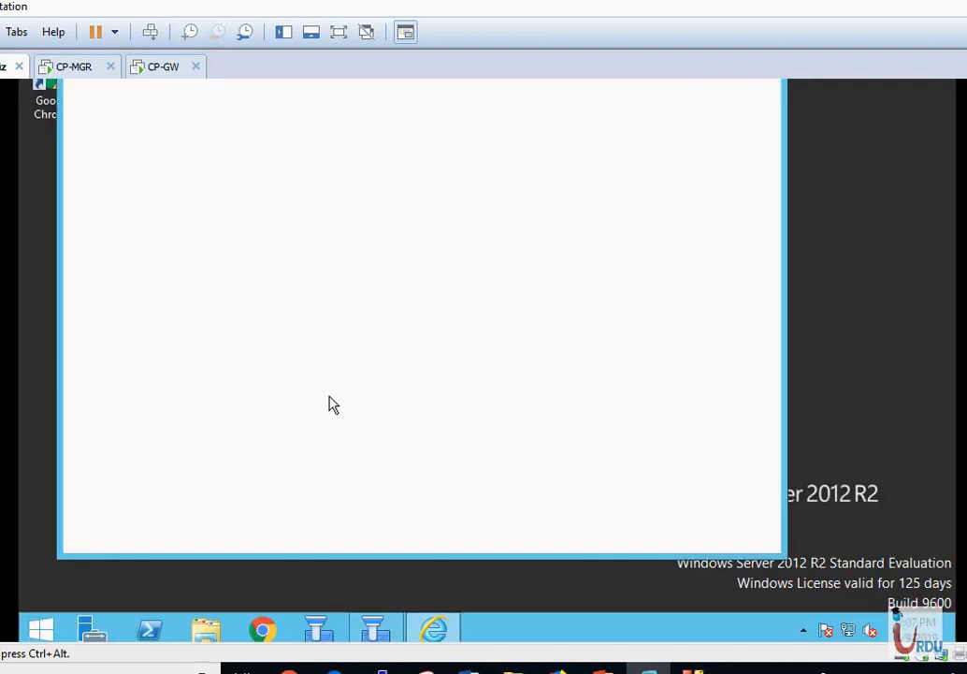
{"action": "scroll", "coordinate": [487, 360], "scroll_direction": "up", "scroll_amount": 3}
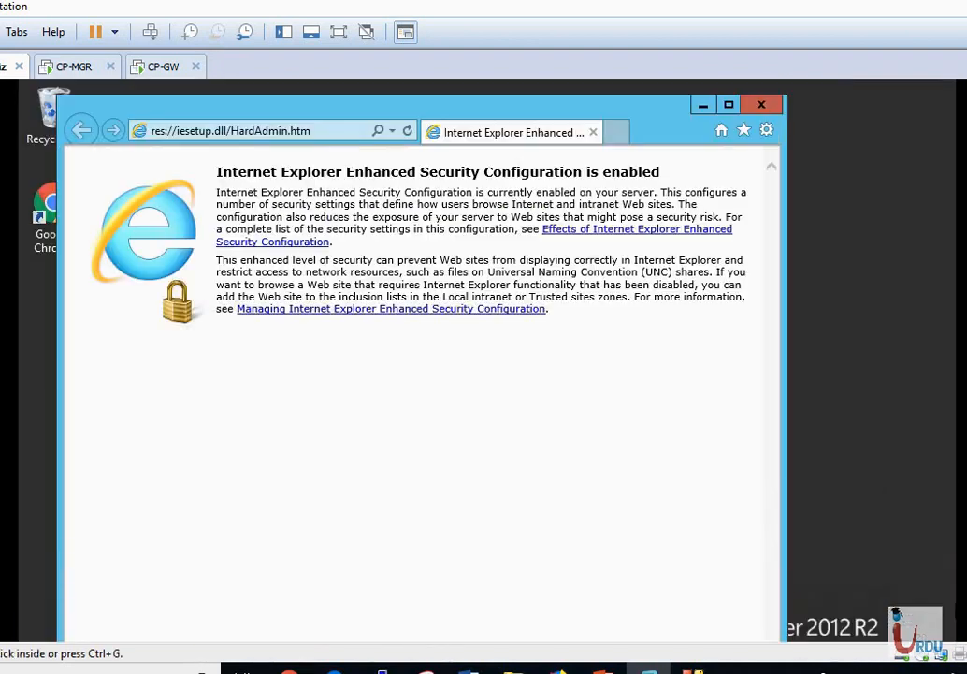
{"action": "left_click", "coordinate": [283, 132]}
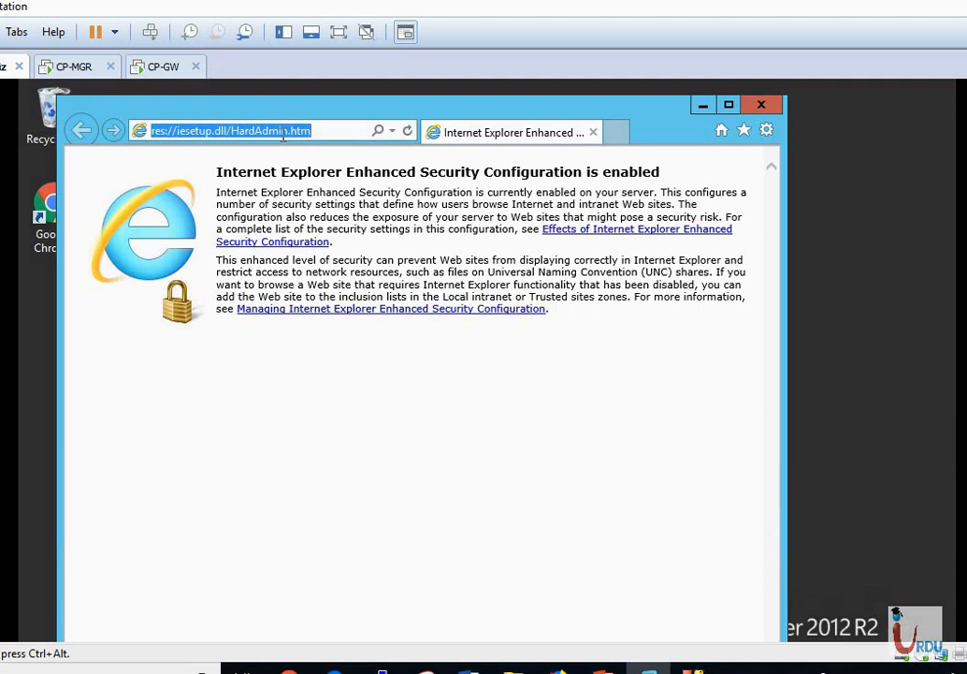
{"action": "type", "text": "http"}
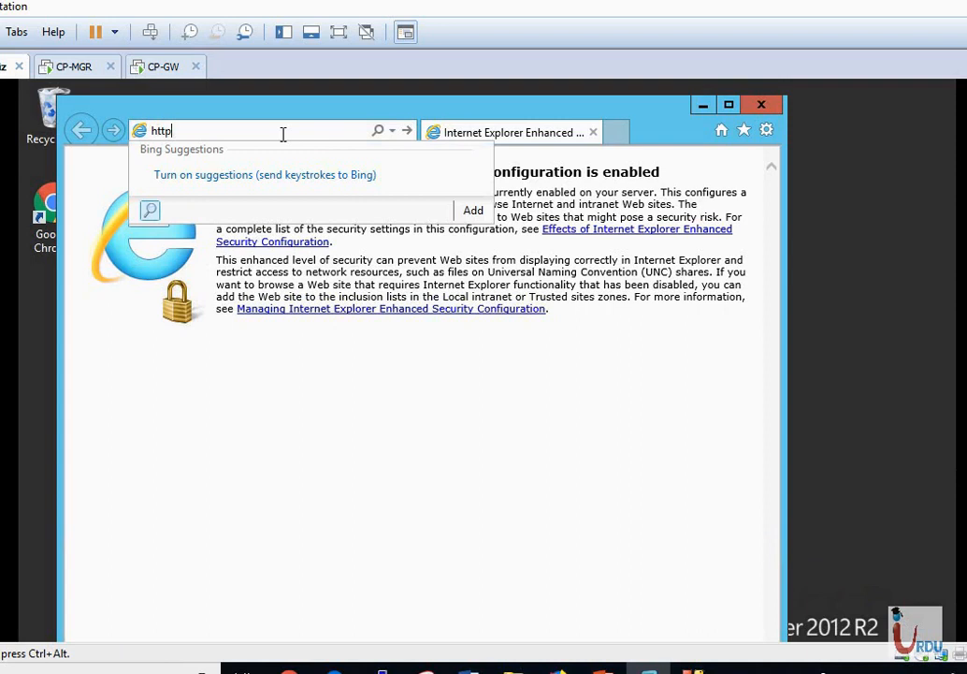
{"action": "type", "text": "s://"}
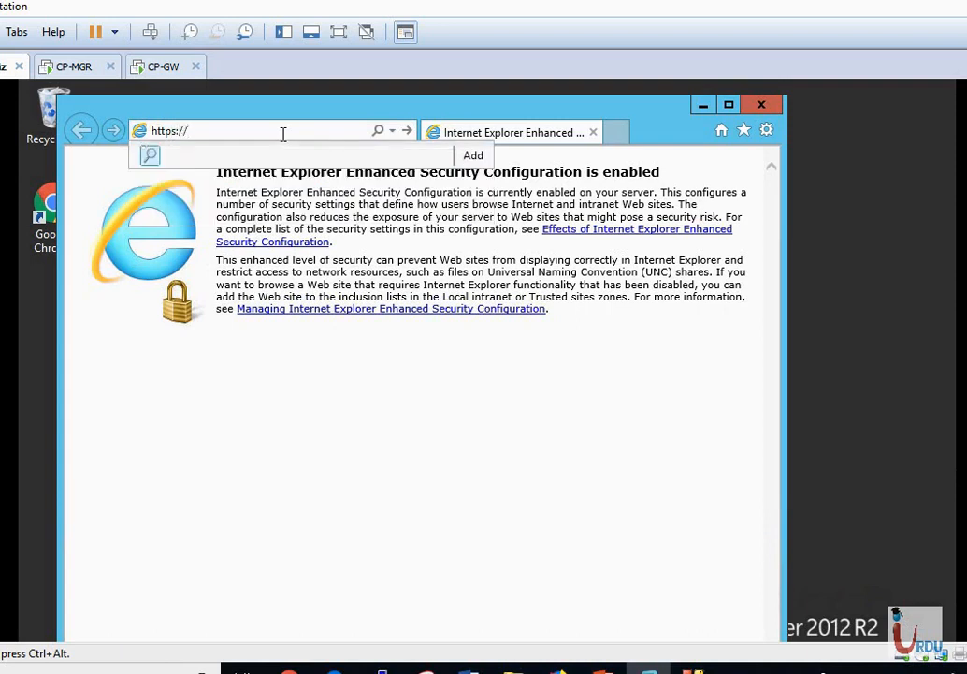
{"action": "type", "text": "10.1.1.200/"}
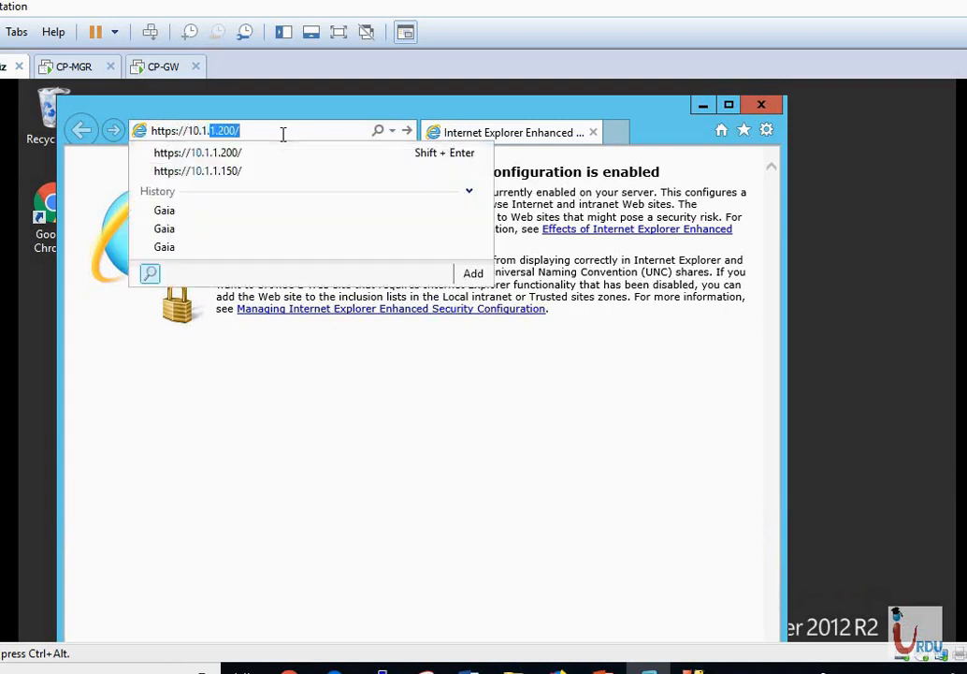
{"action": "key", "text": "Return"}
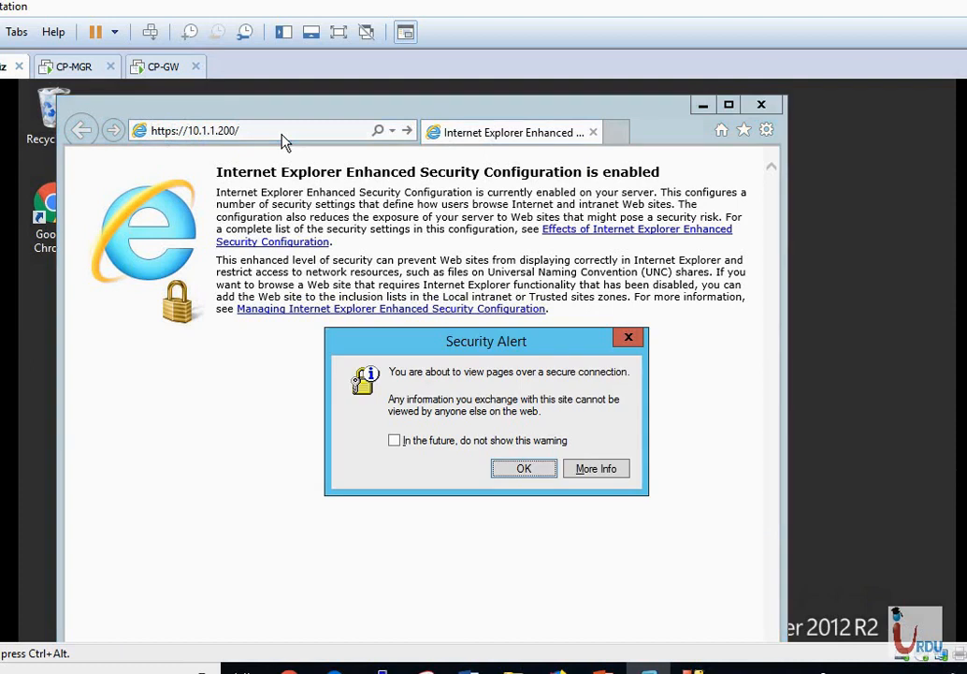
{"action": "key", "text": "Return"}
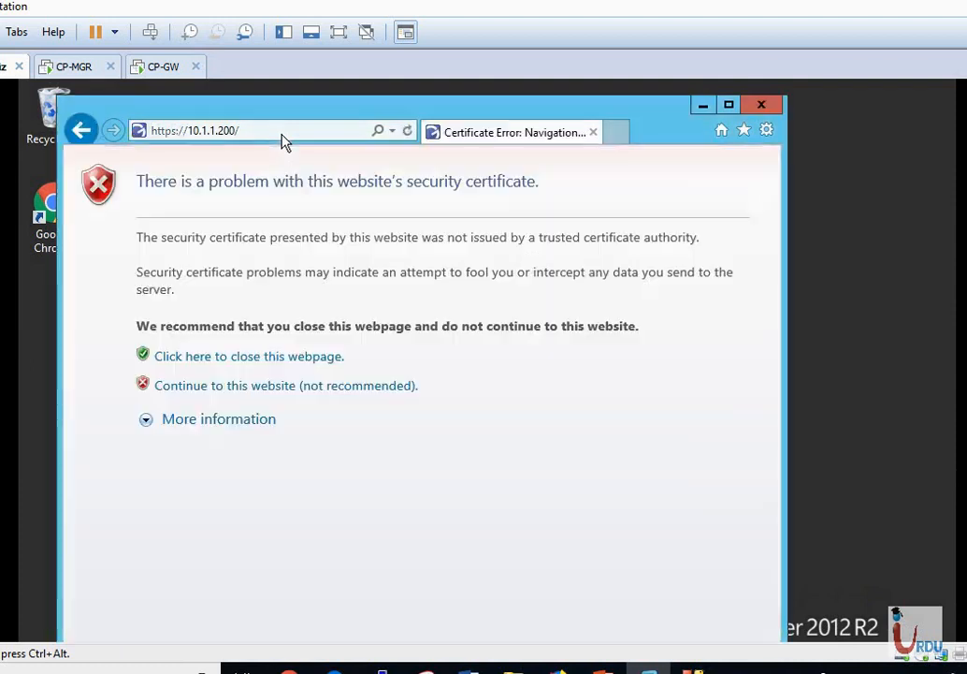
{"action": "left_click", "coordinate": [231, 393]}
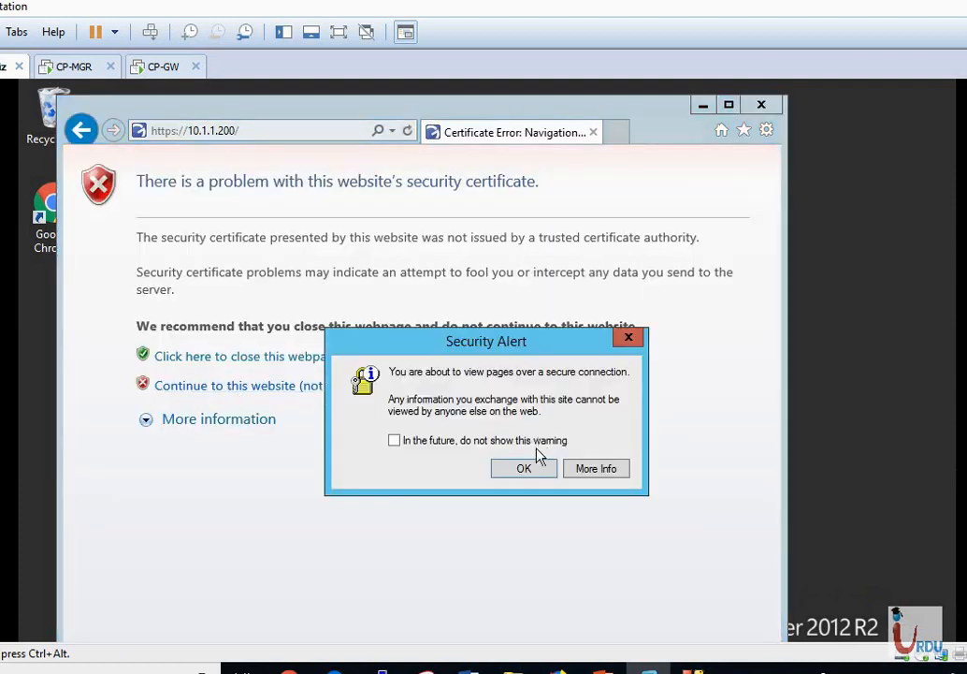
{"action": "left_click", "coordinate": [524, 470]}
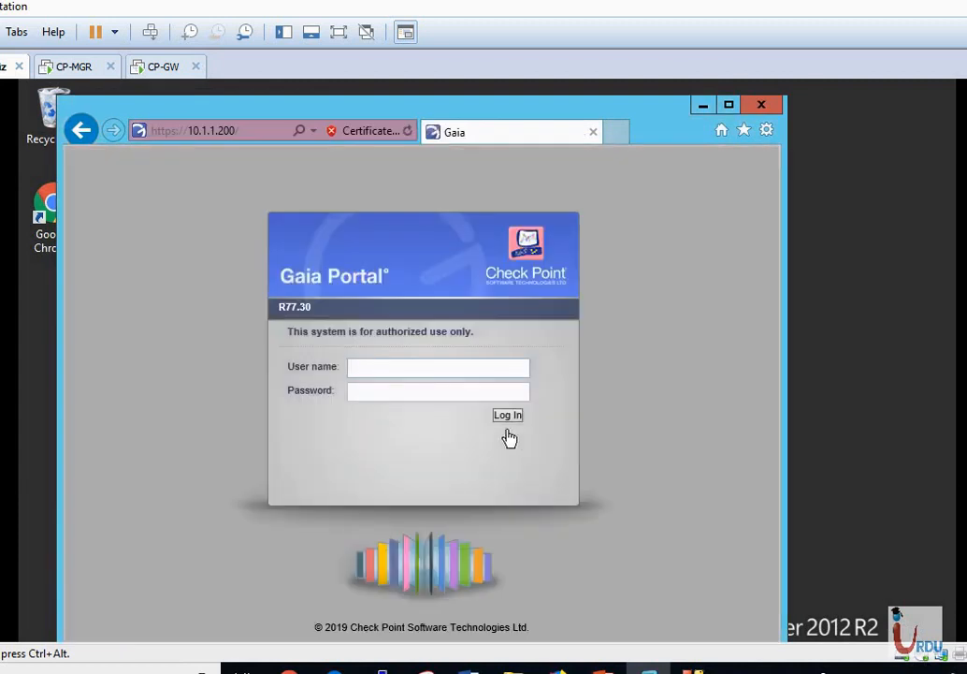
{"action": "type", "text": "admin"}
{"action": "key", "text": "Tab"}
Log in to the CP-GW Gaia Portal, make the browser window taller, and scroll the navigation tree toward Maintenance.
{"action": "left_click", "coordinate": [503, 418]}
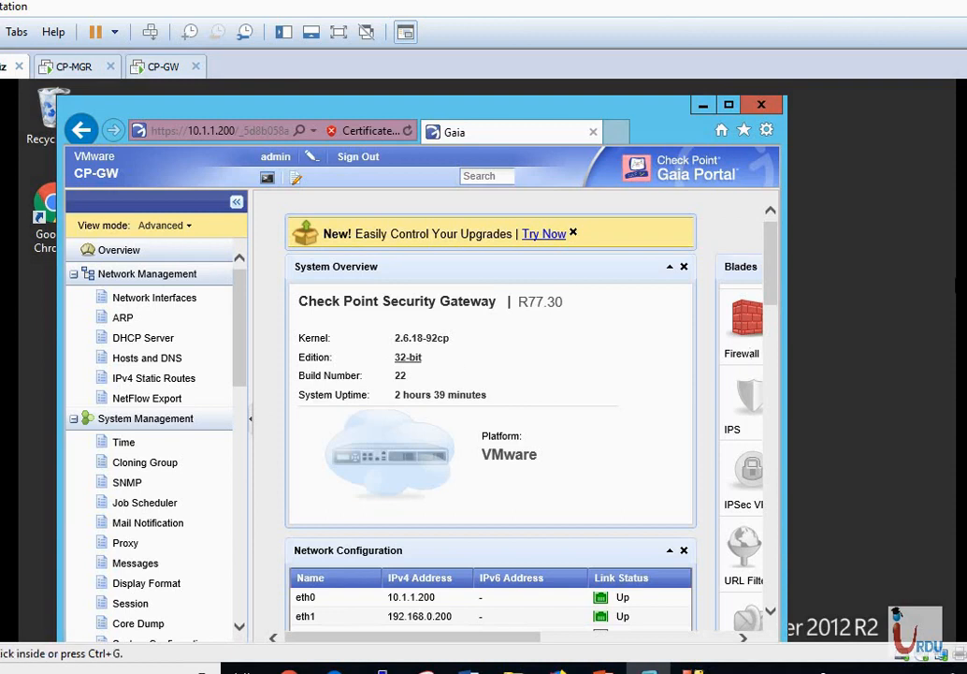
{"action": "scroll", "coordinate": [486, 360], "scroll_direction": "down", "scroll_amount": 3}
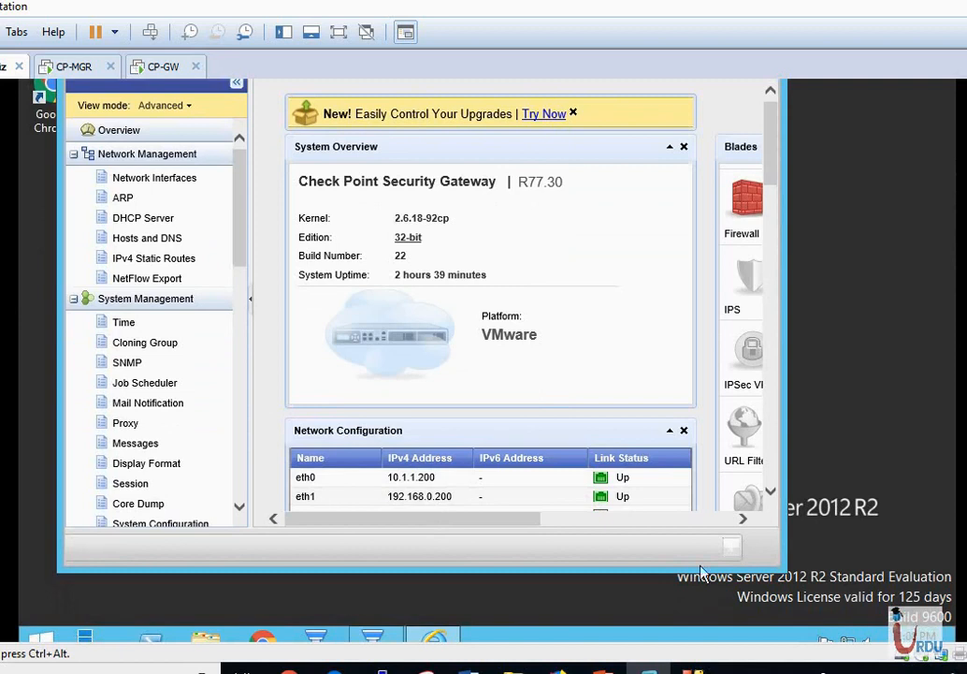
{"action": "left_click_drag", "start_coordinate": [685, 569], "coordinate": [687, 614]}
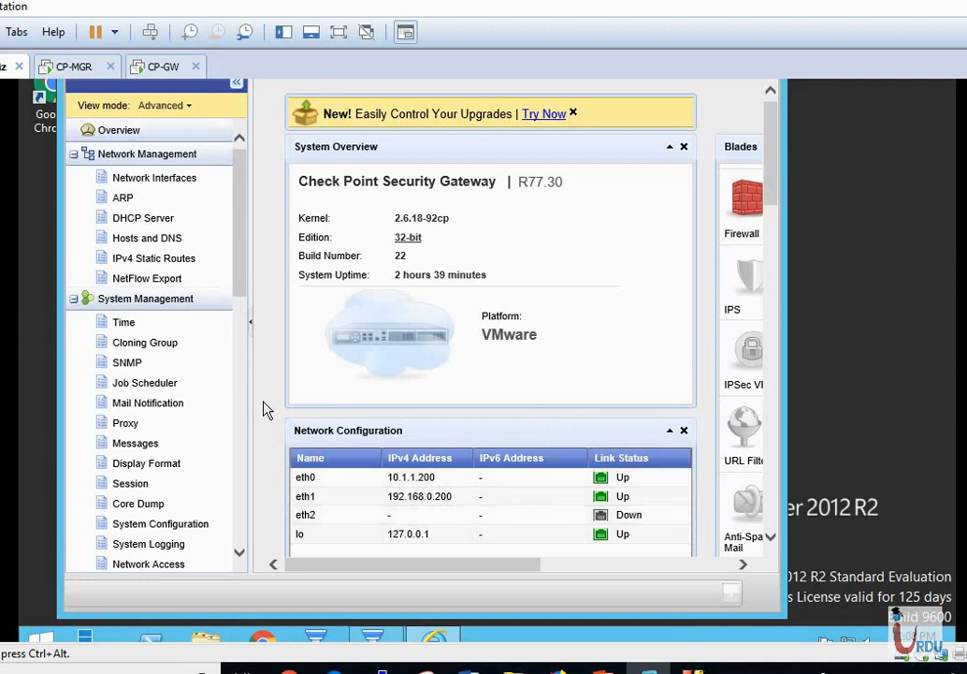
{"action": "left_click_drag", "start_coordinate": [244, 274], "coordinate": [251, 550]}
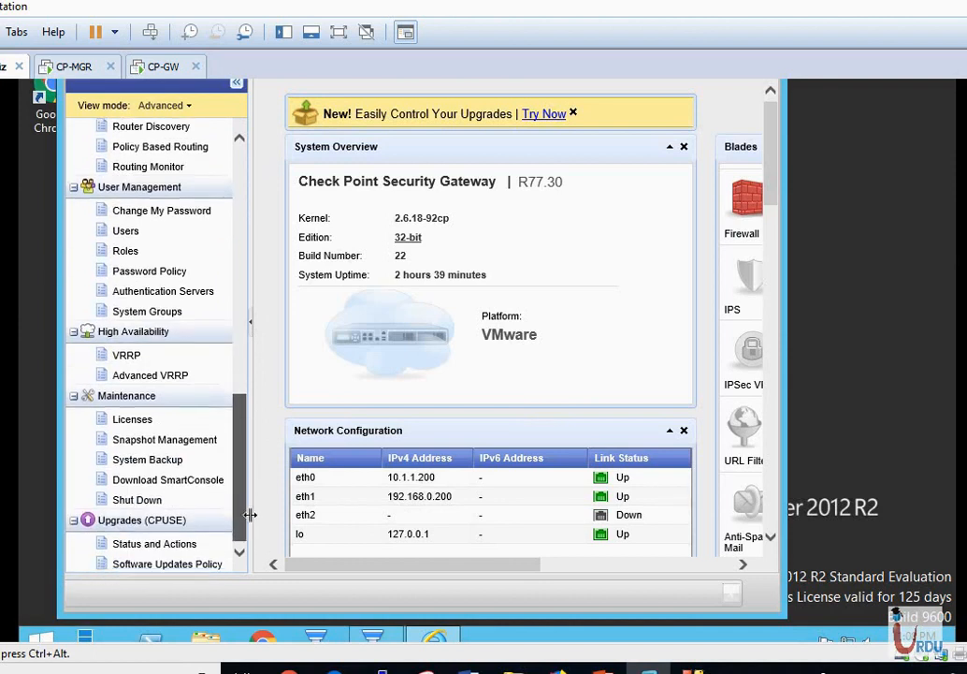
Go to Snapshot Management and open a blank New Image form.
{"action": "left_click", "coordinate": [156, 447]}
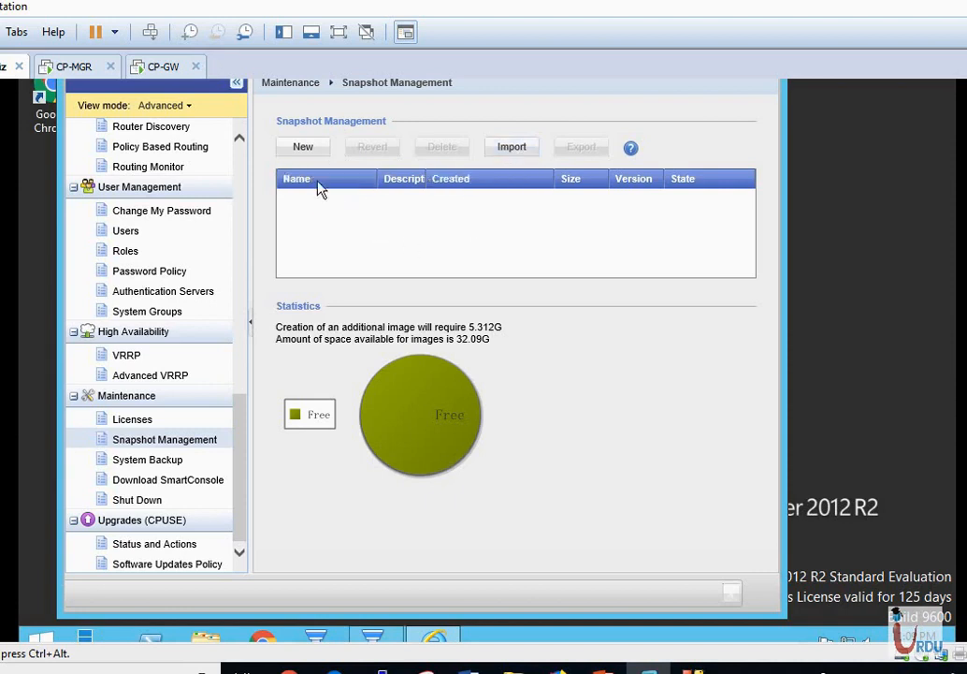
{"action": "left_click", "coordinate": [305, 151]}
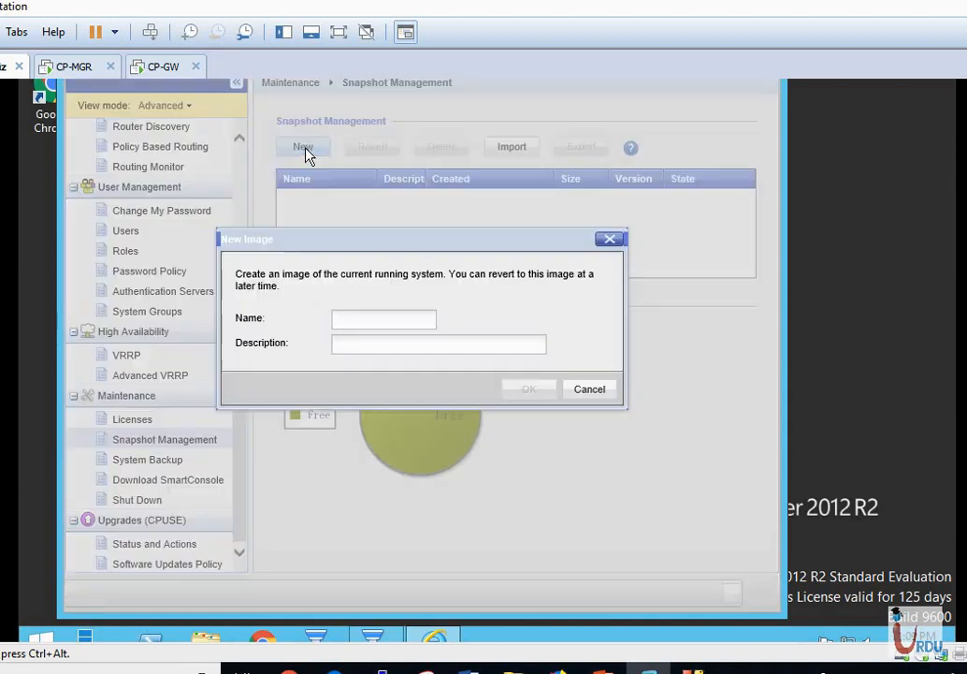
Enter Jan_9_2019 as the snapshot name, replacing the hyphens with underscores.
{"action": "left_click", "coordinate": [371, 319]}
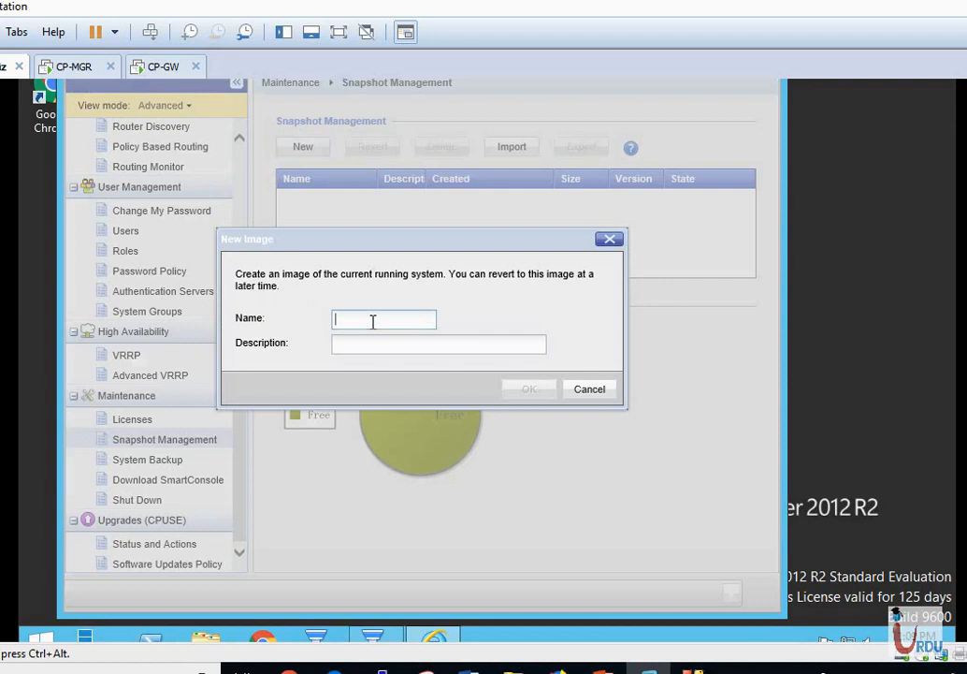
{"action": "type", "text": "Jan-9-2019"}
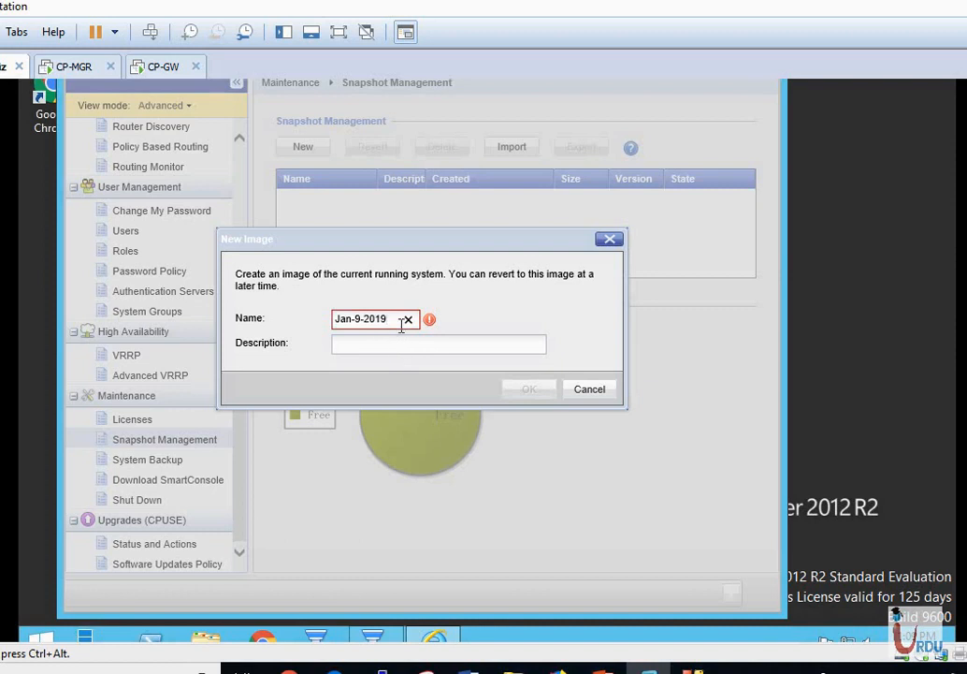
{"action": "mouse_move", "coordinate": [429, 323]}
{"action": "left_click", "coordinate": [365, 322]}
{"action": "key", "text": "BackSpace"}
{"action": "type", "text": "_"}
{"action": "key", "text": "Left"}
{"action": "key", "text": "Left"}
{"action": "key", "text": "BackSpace"}
{"action": "type", "text": "_"}
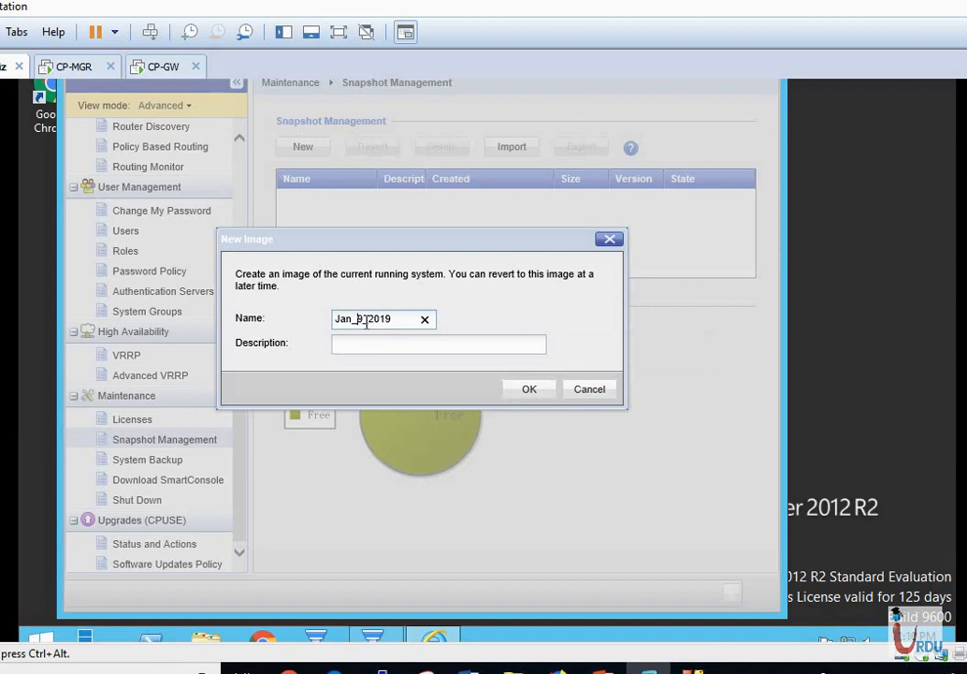
Add the description firstSnap, create the image, and select the new Jan_9_2019 row.
{"action": "left_click", "coordinate": [434, 348]}
{"action": "type", "text": "firs"}
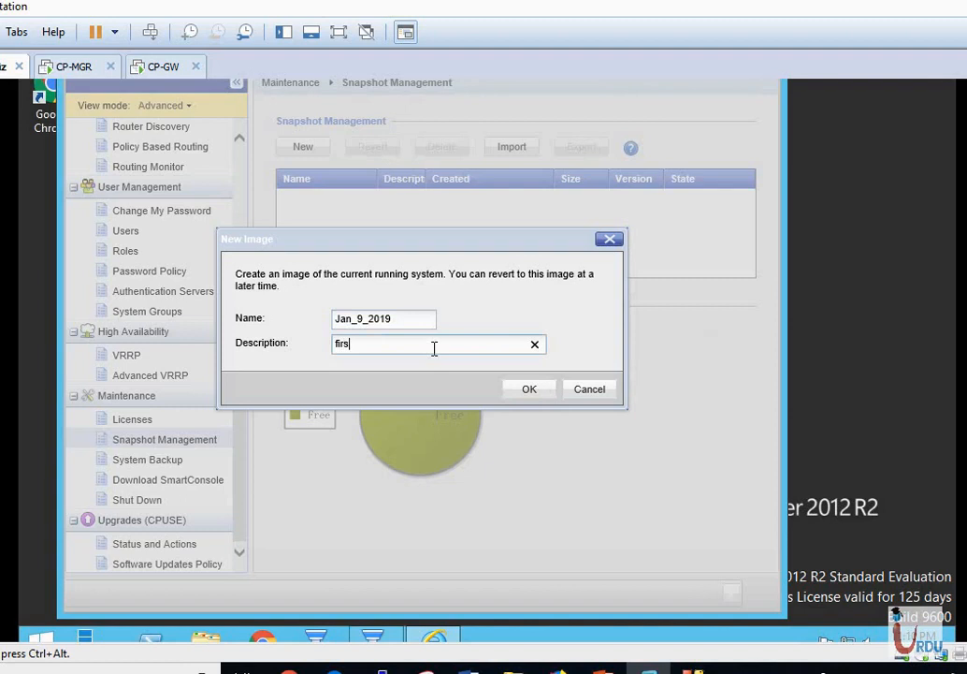
{"action": "type", "text": "tSnap"}
{"action": "left_click", "coordinate": [519, 390]}
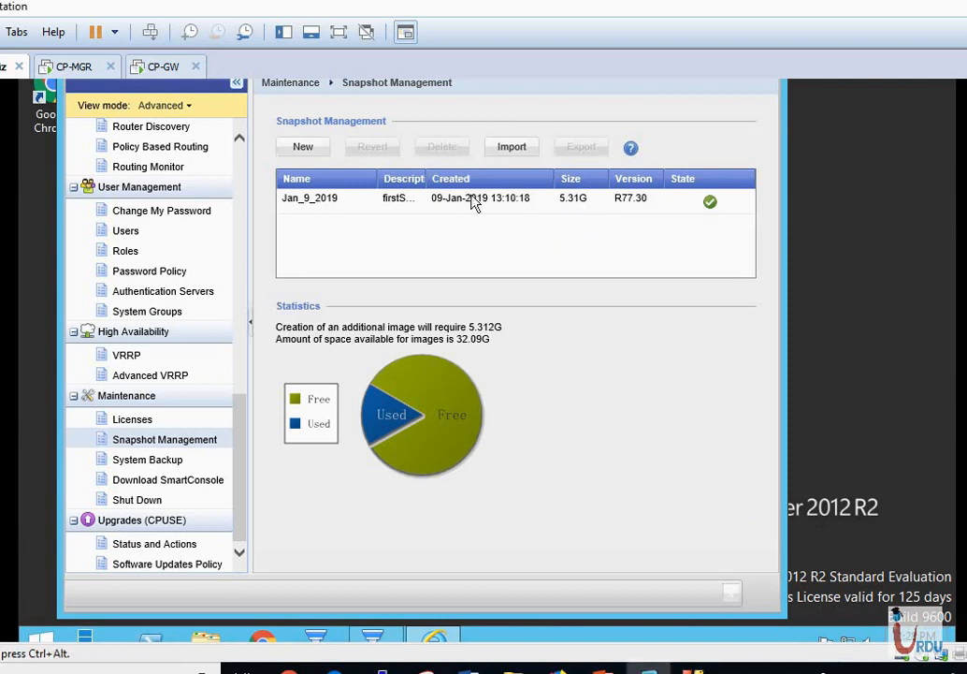
{"action": "left_click", "coordinate": [386, 206]}
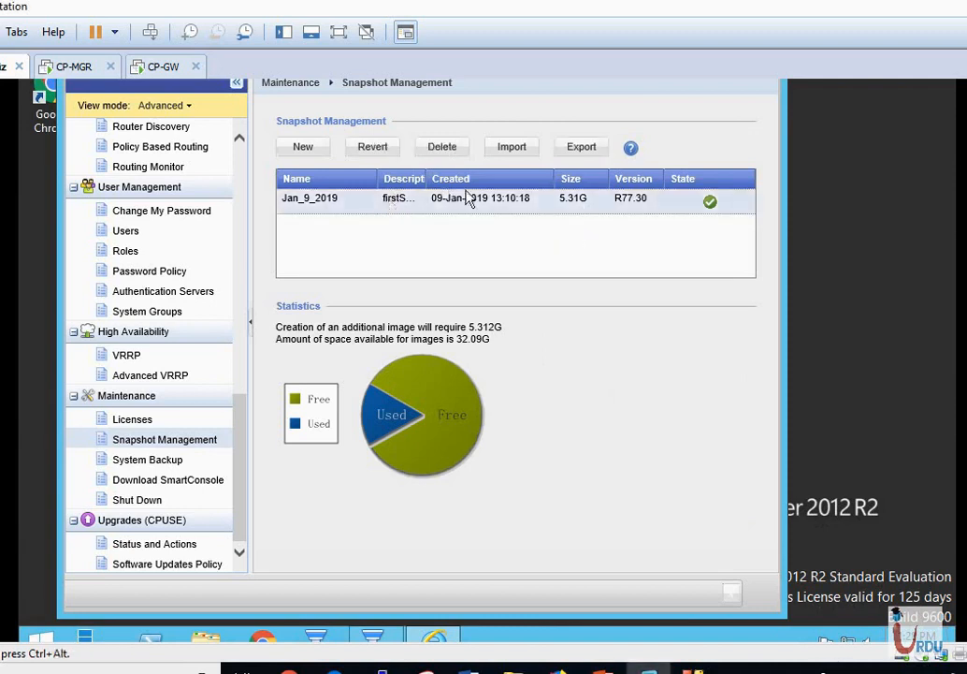
Try exporting Jan_9_2019, dismiss the insufficient /var/log/ space error, then go to System Backup.
{"action": "left_click", "coordinate": [591, 155]}
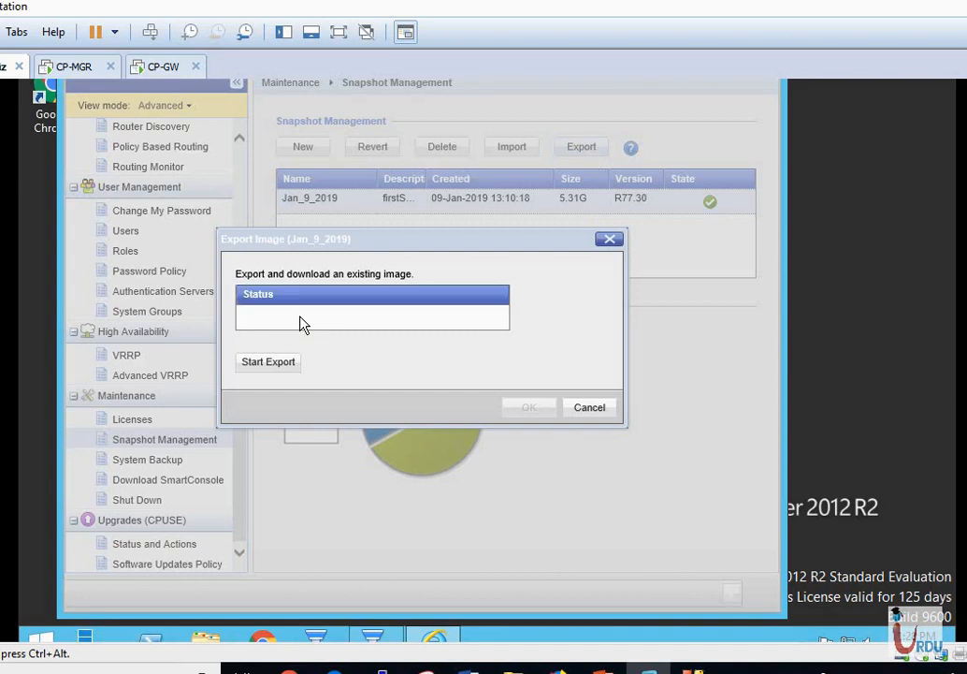
{"action": "left_click", "coordinate": [274, 365]}
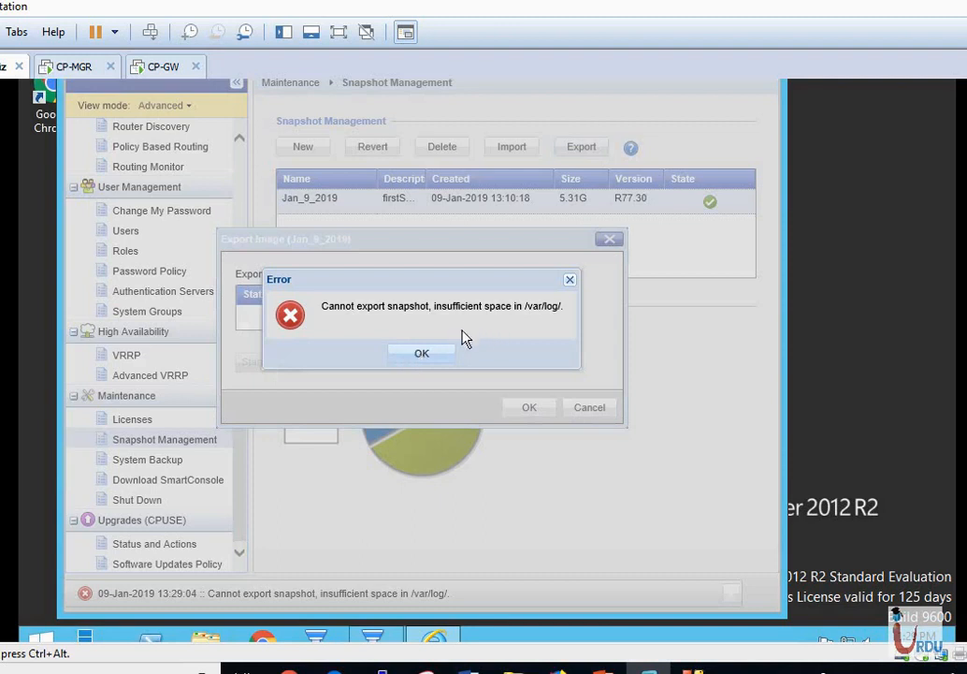
{"action": "left_click", "coordinate": [441, 354]}
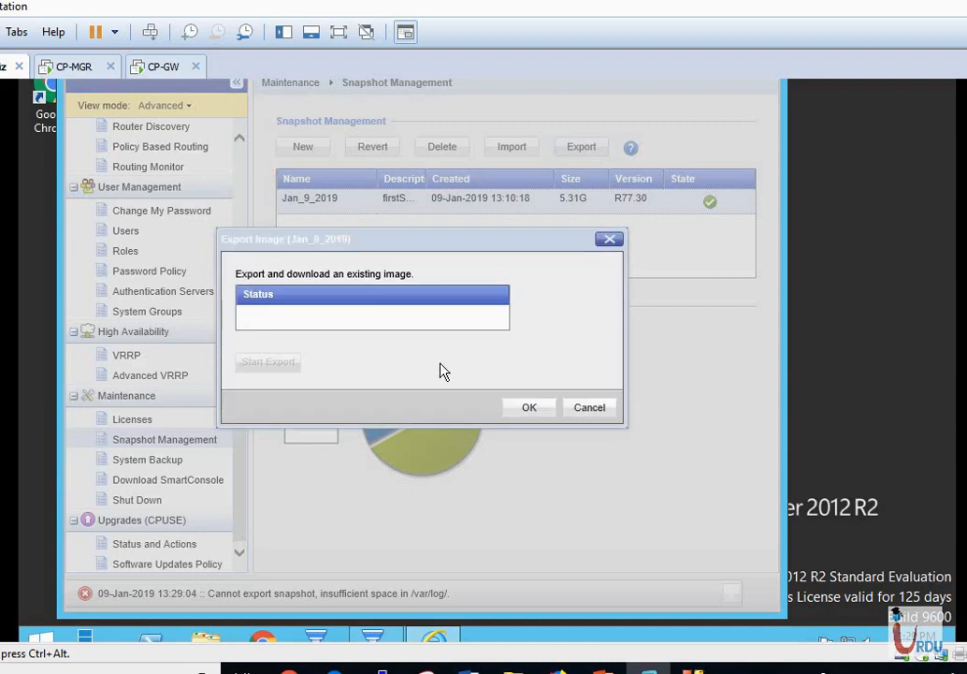
{"action": "left_click", "coordinate": [529, 408]}
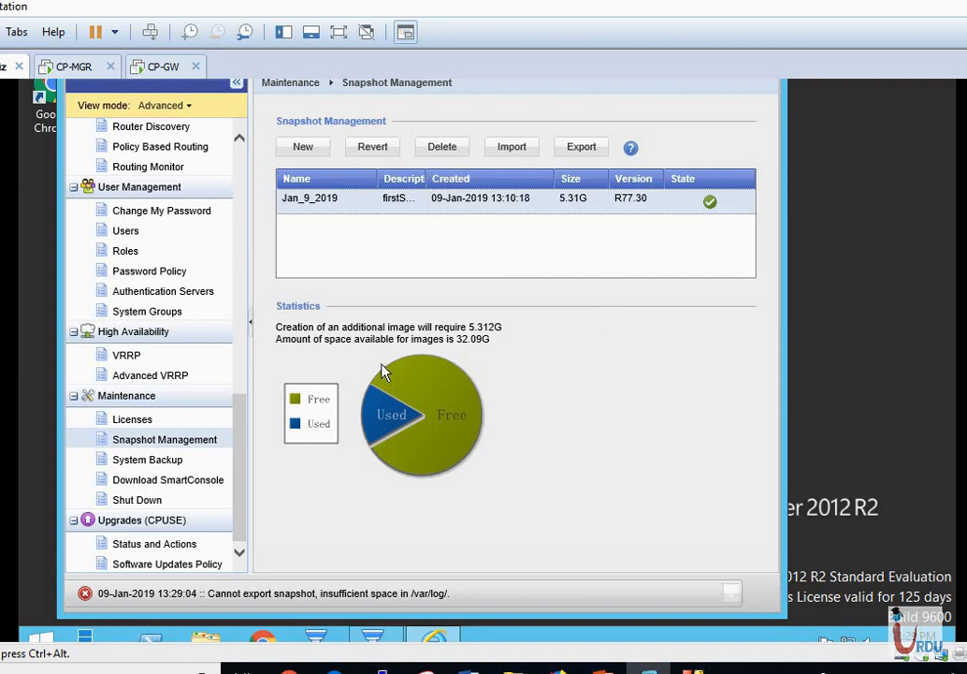
{"action": "left_click", "coordinate": [160, 465]}
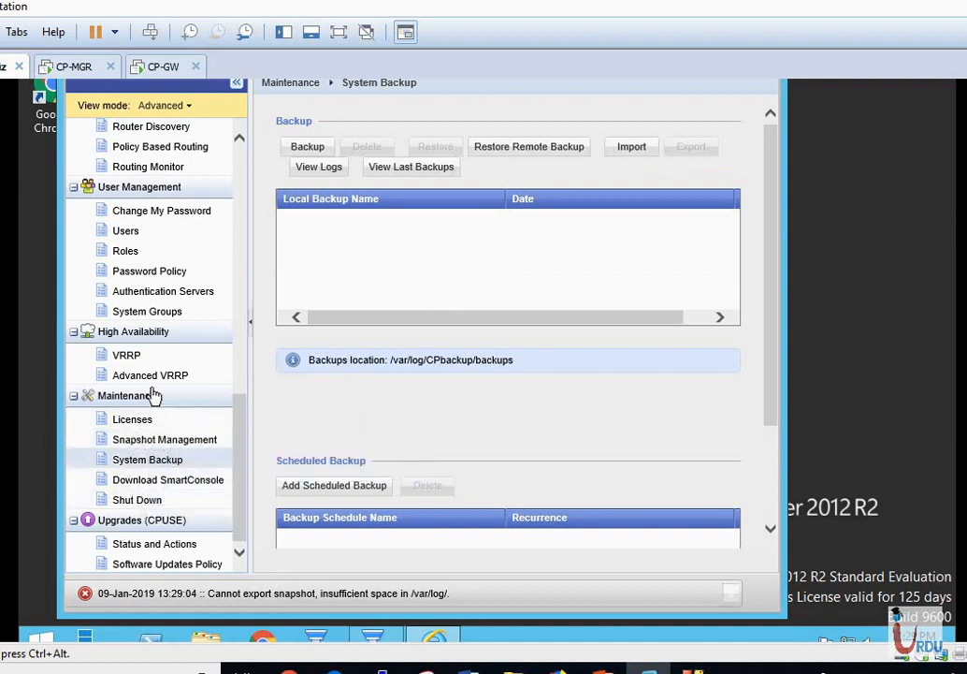
{"action": "left_click", "coordinate": [156, 448]}
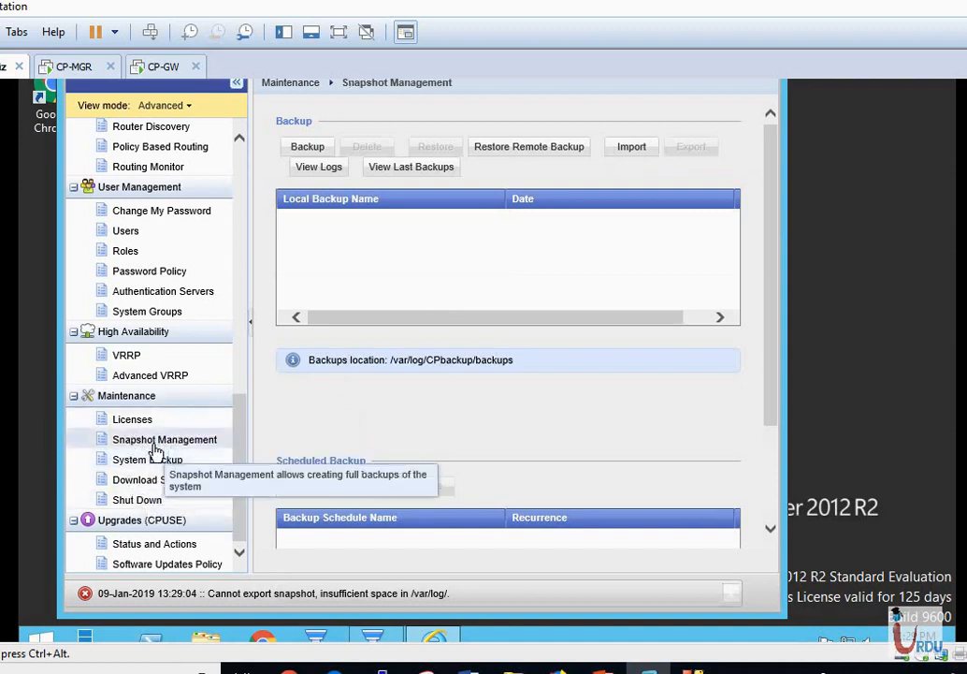
Select the Jan_9_2019 snapshot and delete it, confirming in the Delete Image dialog.
{"action": "left_click", "coordinate": [471, 202]}
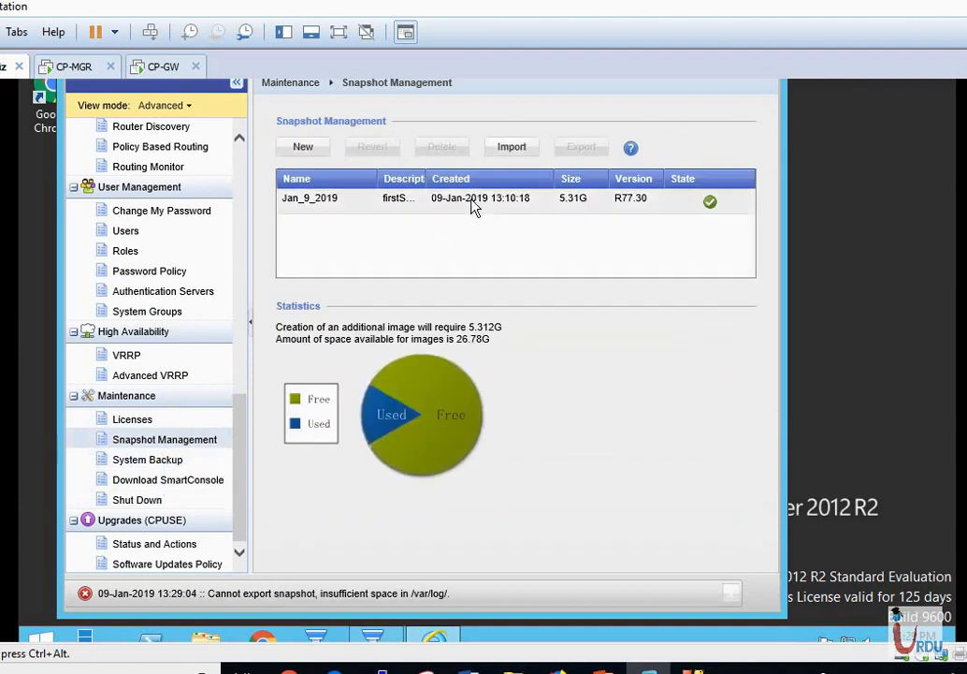
{"action": "left_click", "coordinate": [444, 149]}
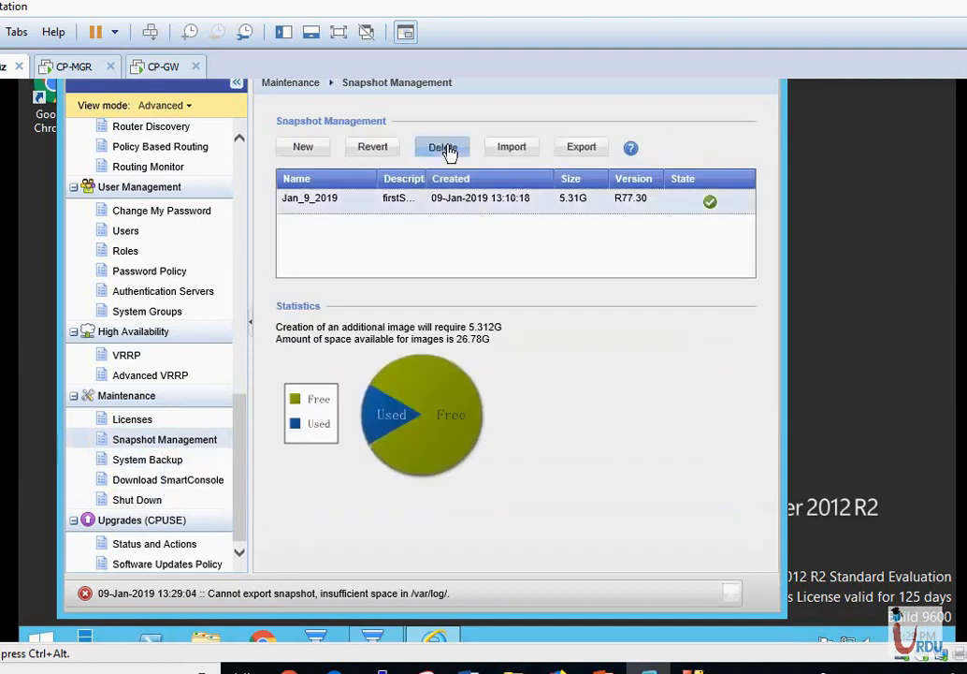
{"action": "left_click", "coordinate": [393, 353]}
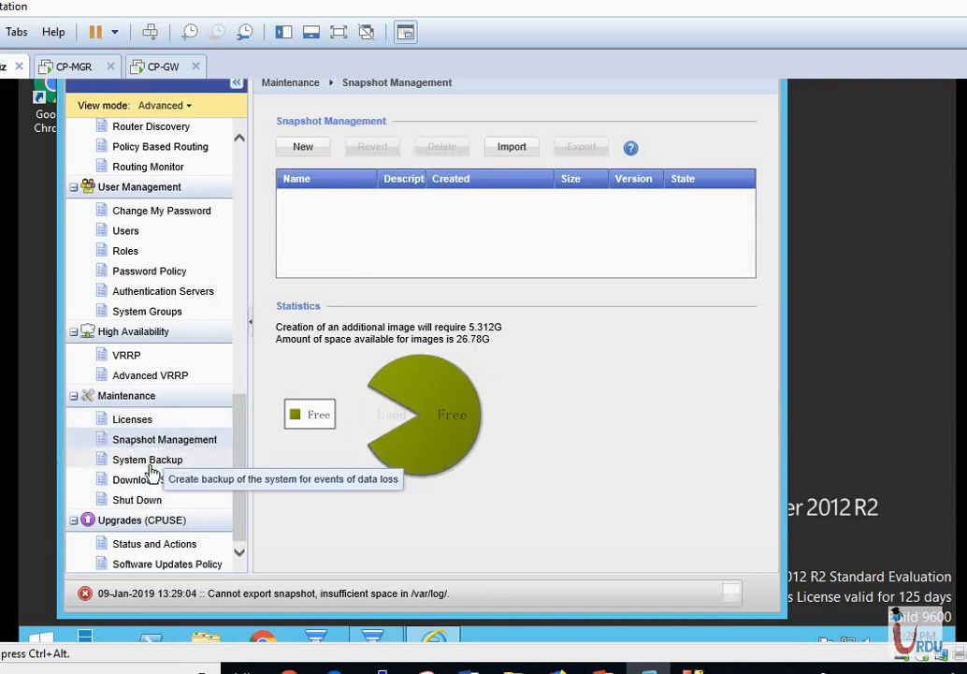
On System Backup, open and cancel Add Scheduled Backup, then open the New Backup dialog.
{"action": "left_click", "coordinate": [149, 463]}
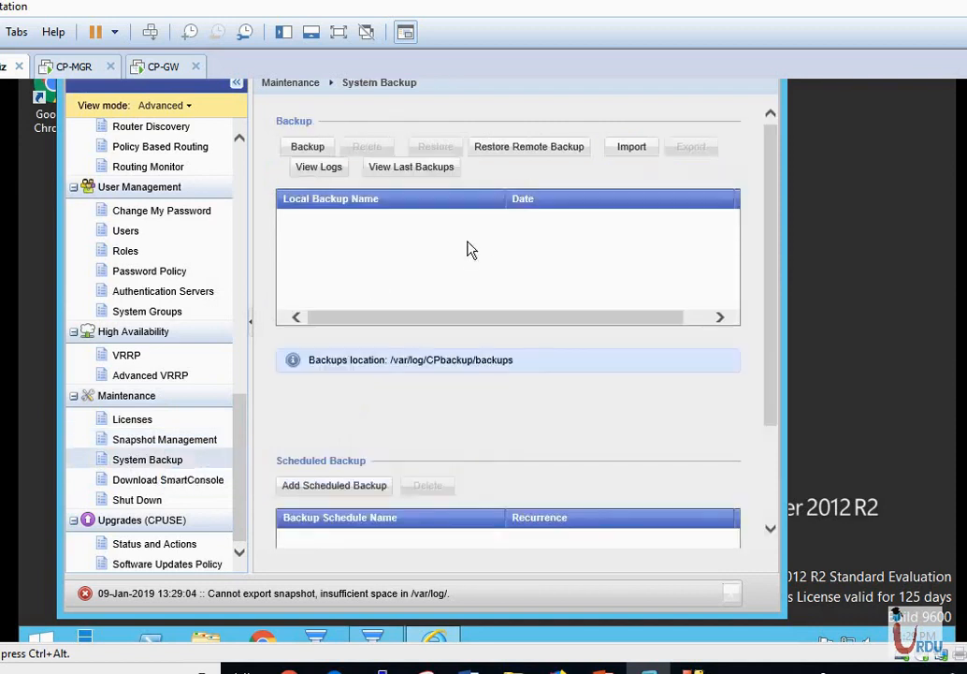
{"action": "left_click", "coordinate": [334, 490]}
{"action": "left_click", "coordinate": [334, 487]}
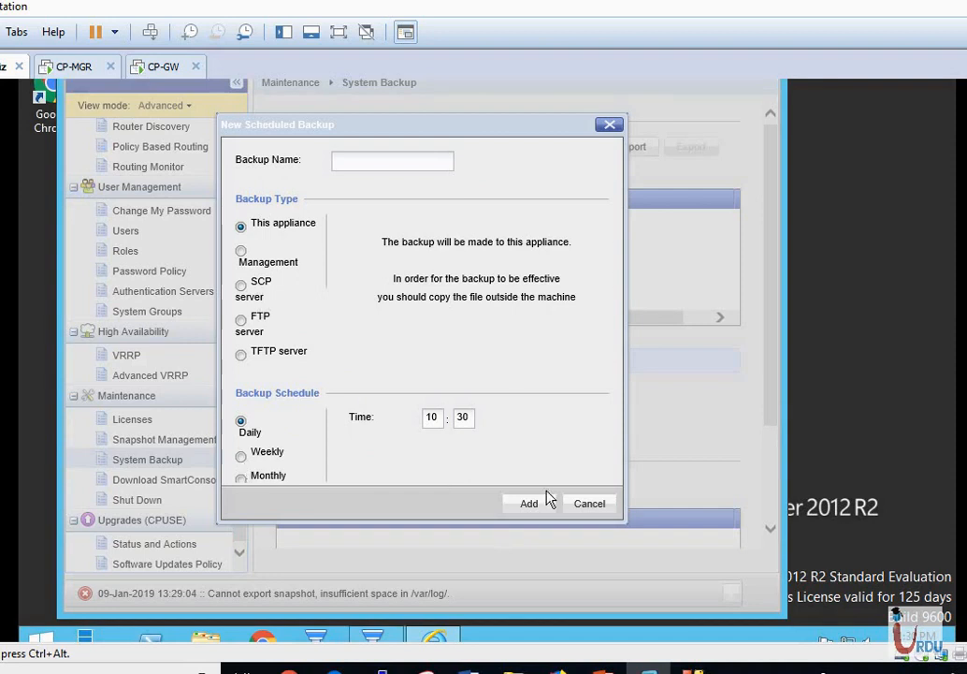
{"action": "left_click", "coordinate": [610, 127]}
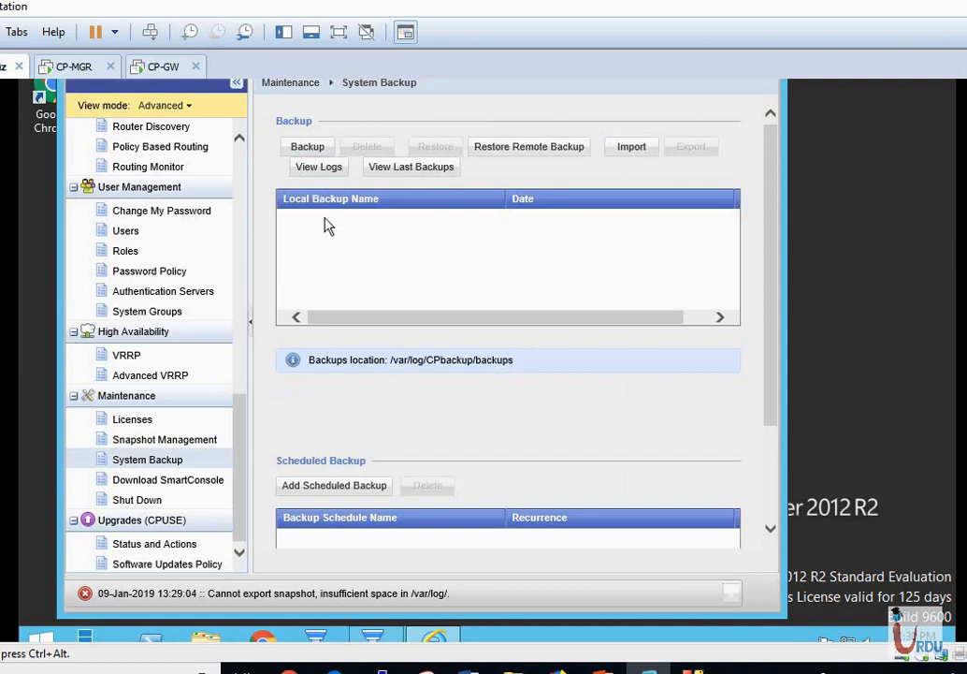
{"action": "left_click", "coordinate": [309, 148]}
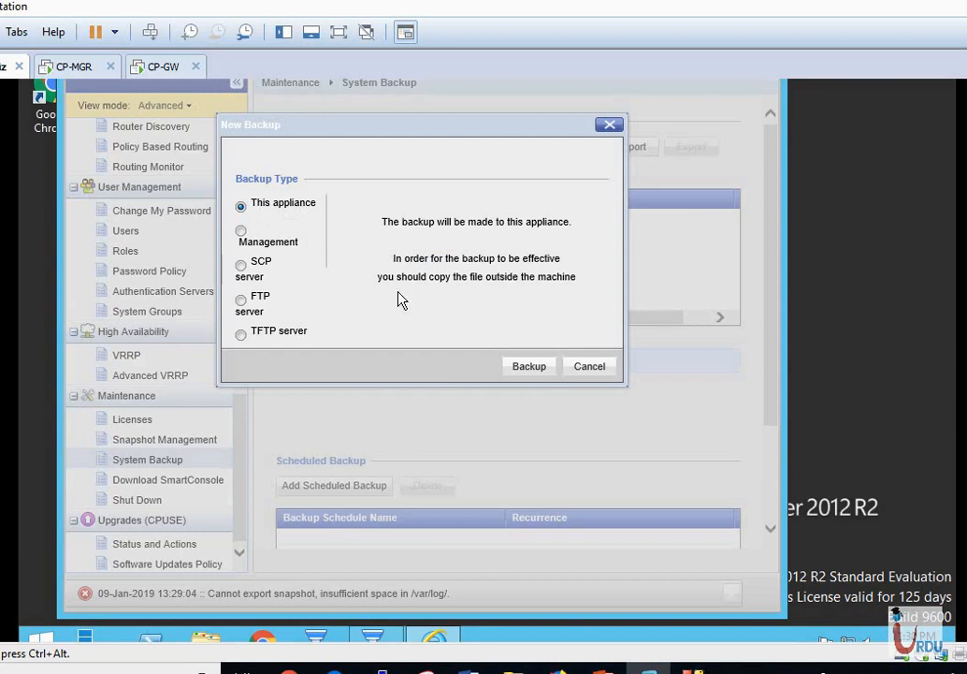
Review the FTP, TFTP, SCP and Management options, then back up locally to This appliance.
{"action": "left_click", "coordinate": [240, 302]}
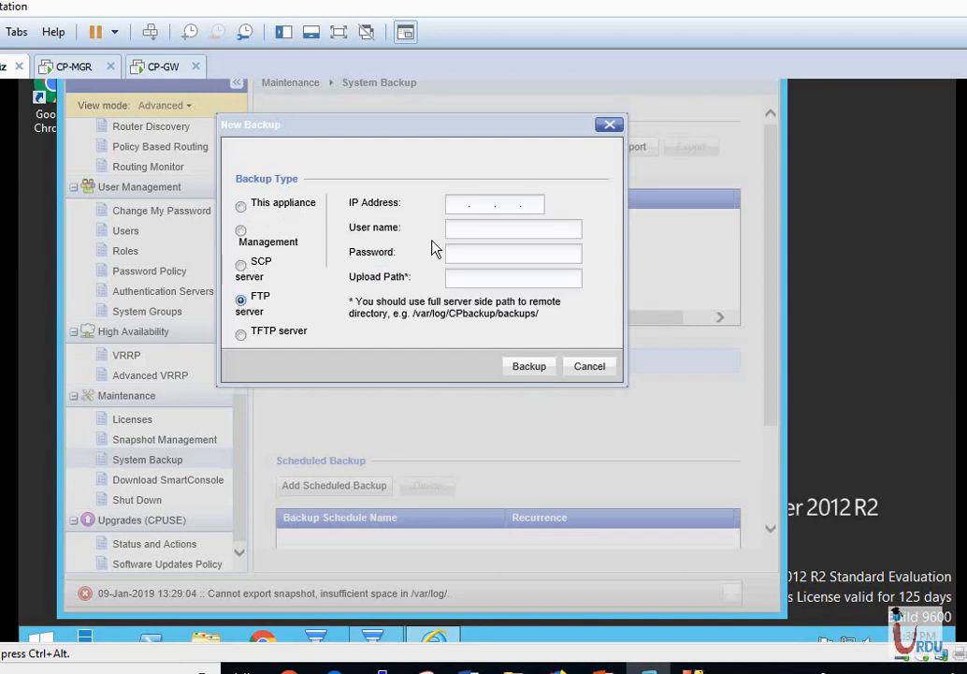
{"action": "left_click", "coordinate": [242, 337]}
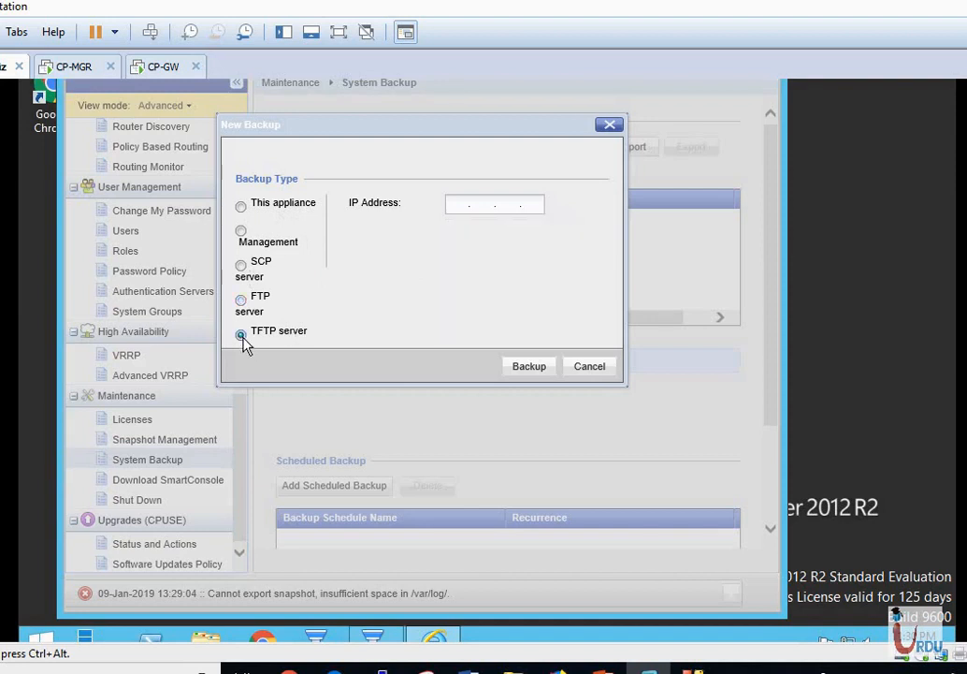
{"action": "left_click", "coordinate": [241, 267]}
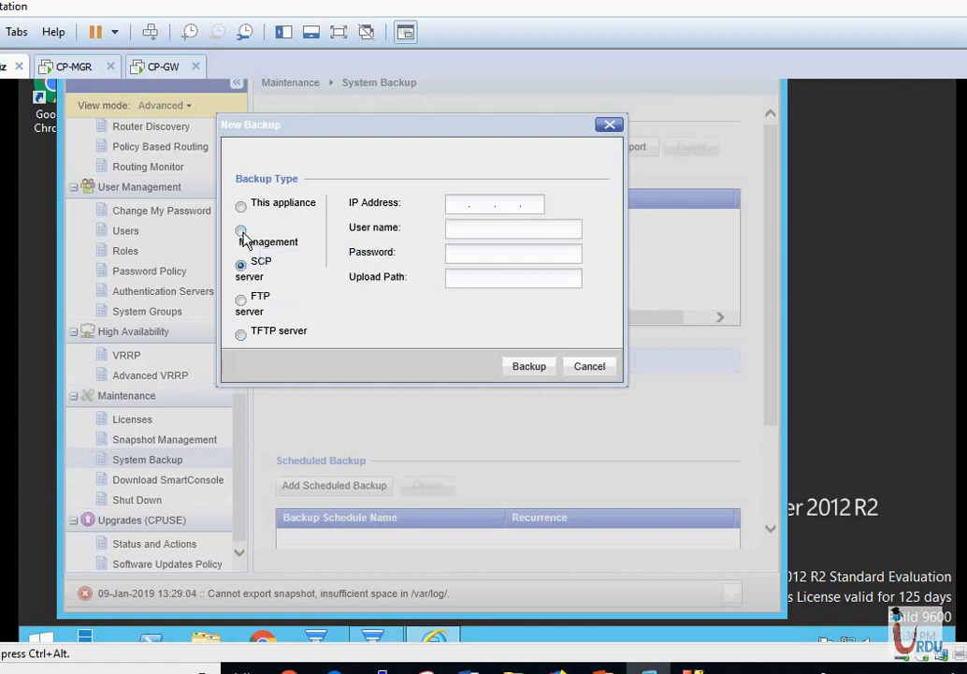
{"action": "left_click", "coordinate": [242, 233]}
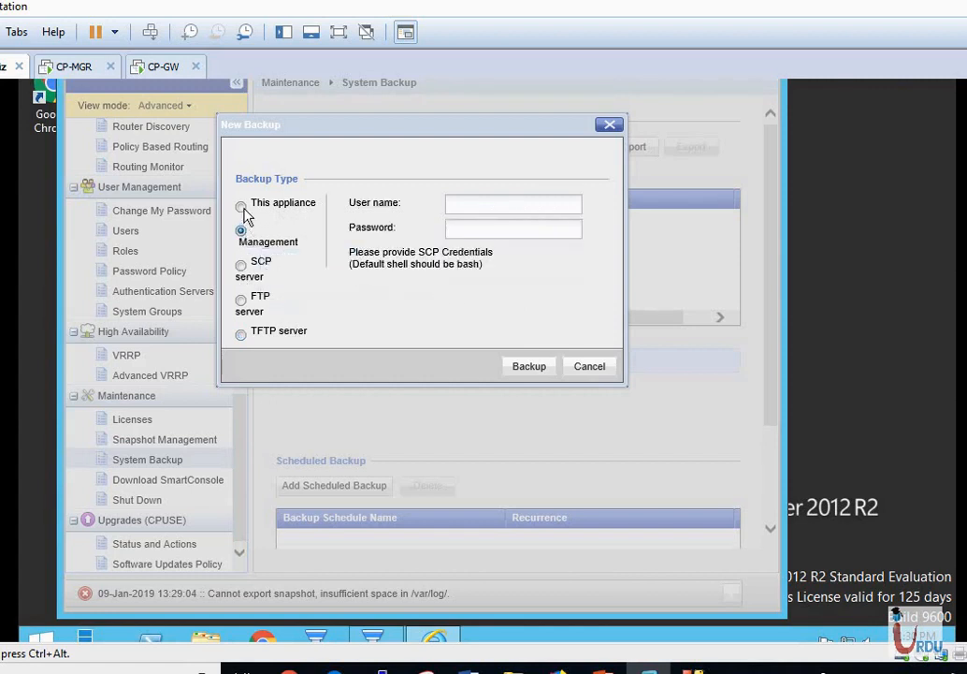
{"action": "left_click", "coordinate": [241, 207]}
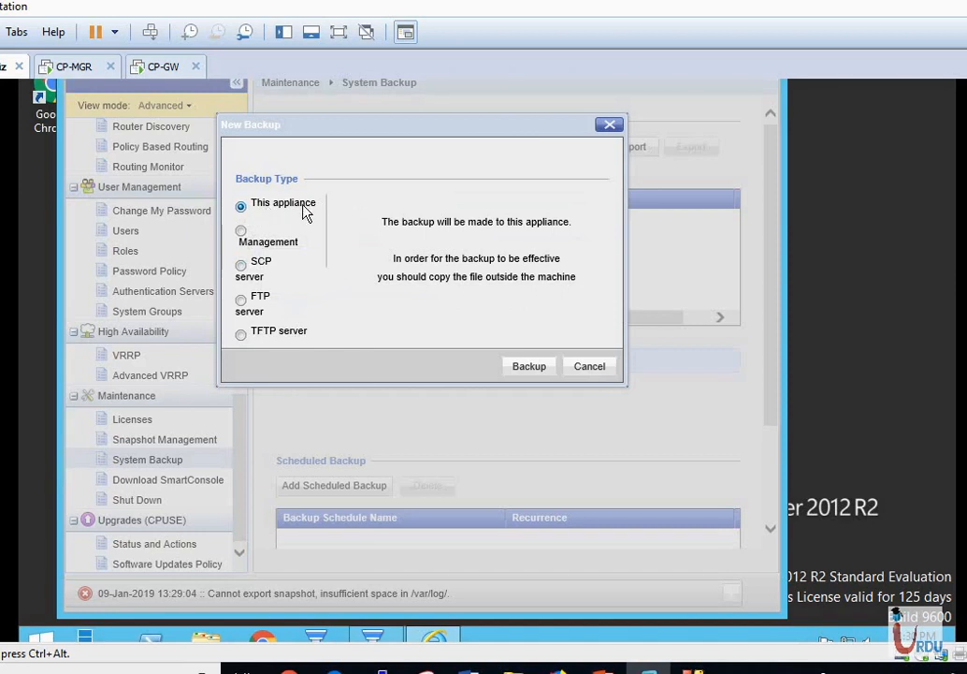
{"action": "left_click", "coordinate": [530, 367]}
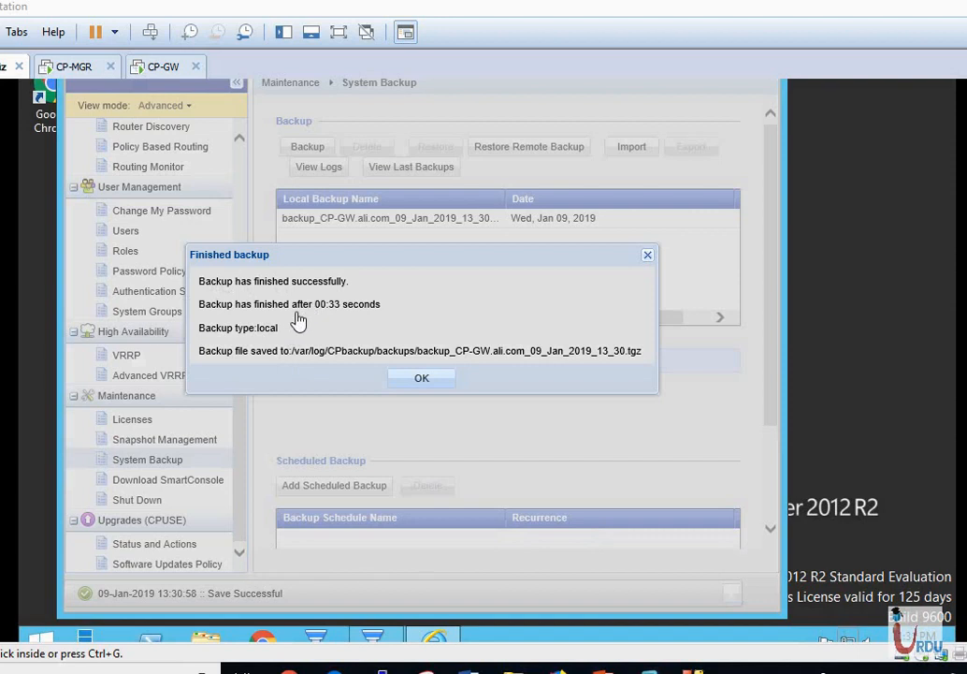
Export backup_CP-GW.ali.com_09_Jan_2019_13_30.tgz and save the download to this computer.
{"action": "left_click", "coordinate": [432, 384]}
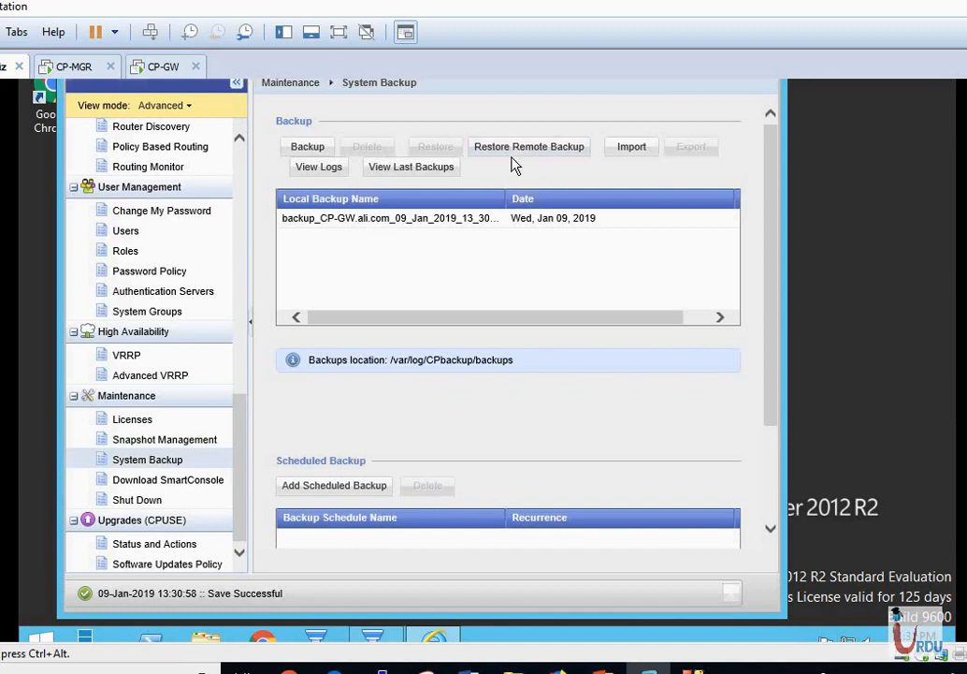
{"action": "left_click", "coordinate": [440, 225]}
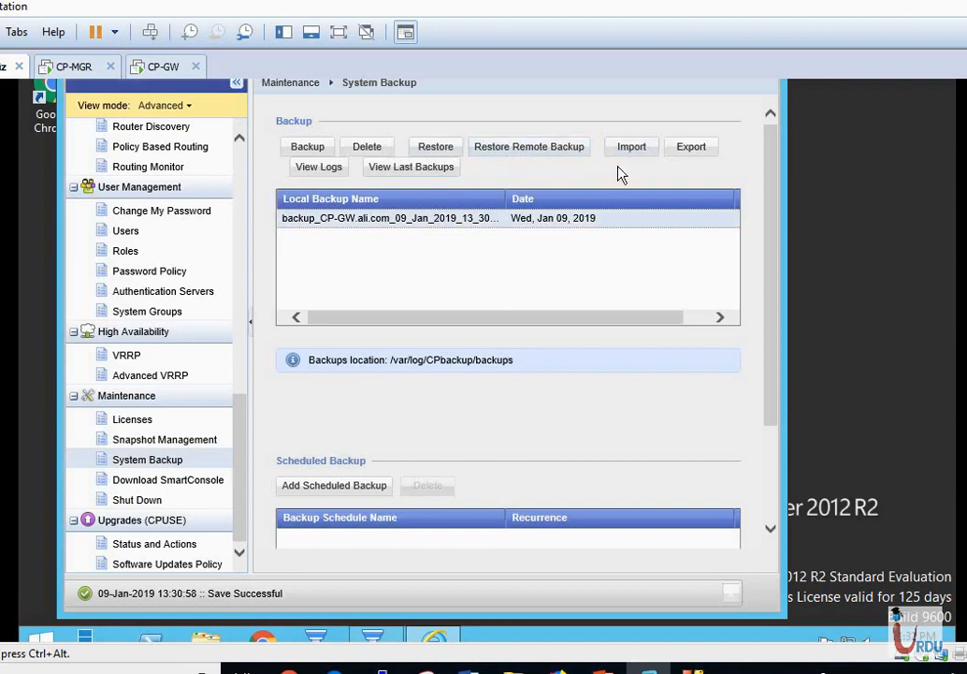
{"action": "left_click", "coordinate": [691, 149]}
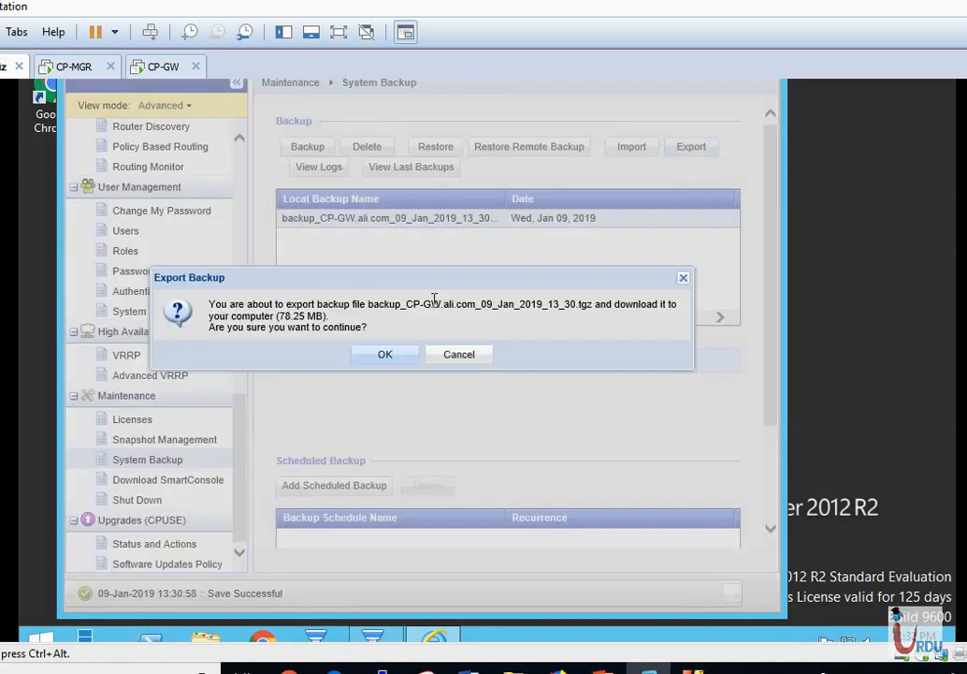
{"action": "left_click", "coordinate": [402, 364]}
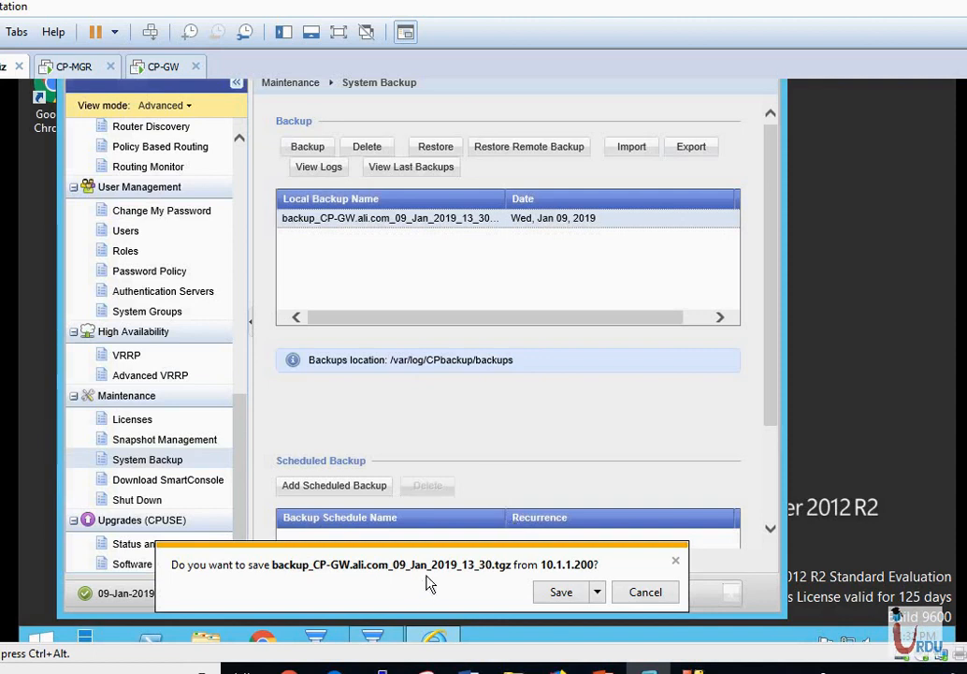
{"action": "left_click", "coordinate": [555, 594]}
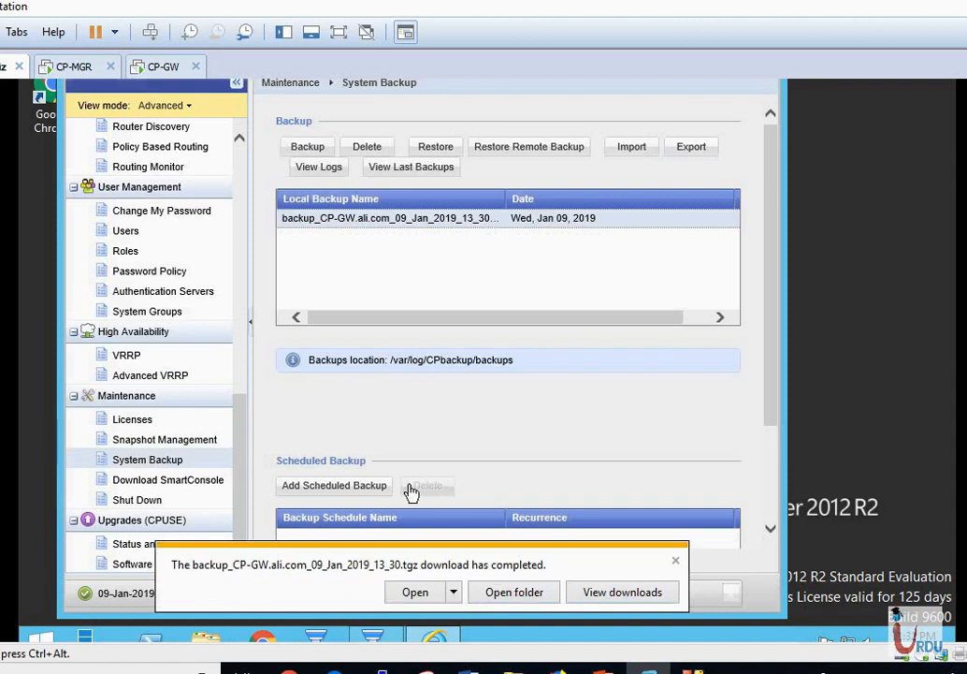
{"action": "left_click", "coordinate": [412, 595]}
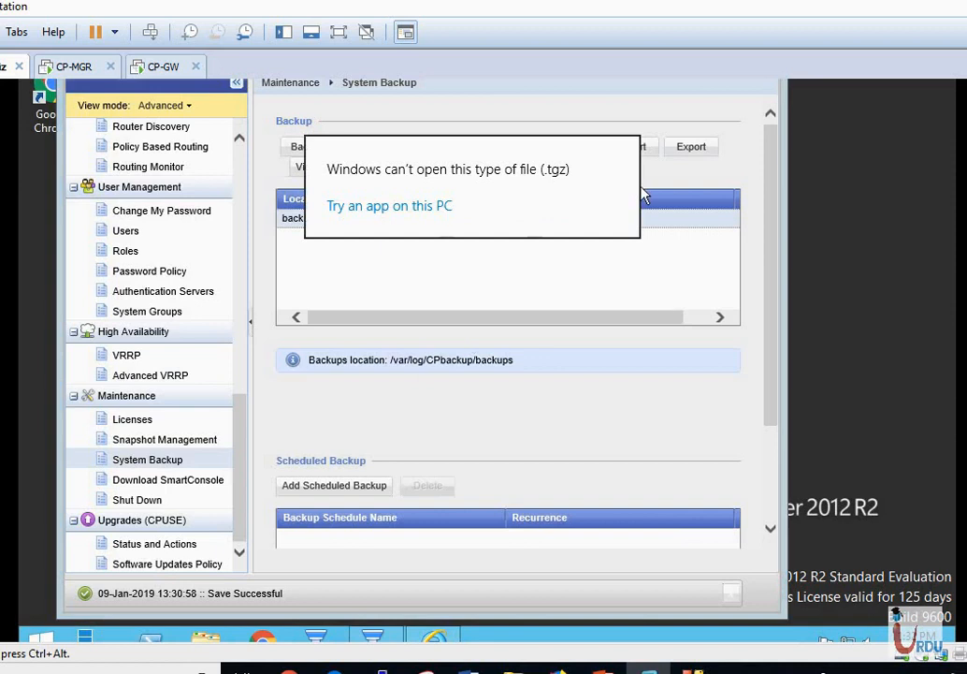
{"action": "left_click", "coordinate": [664, 302]}
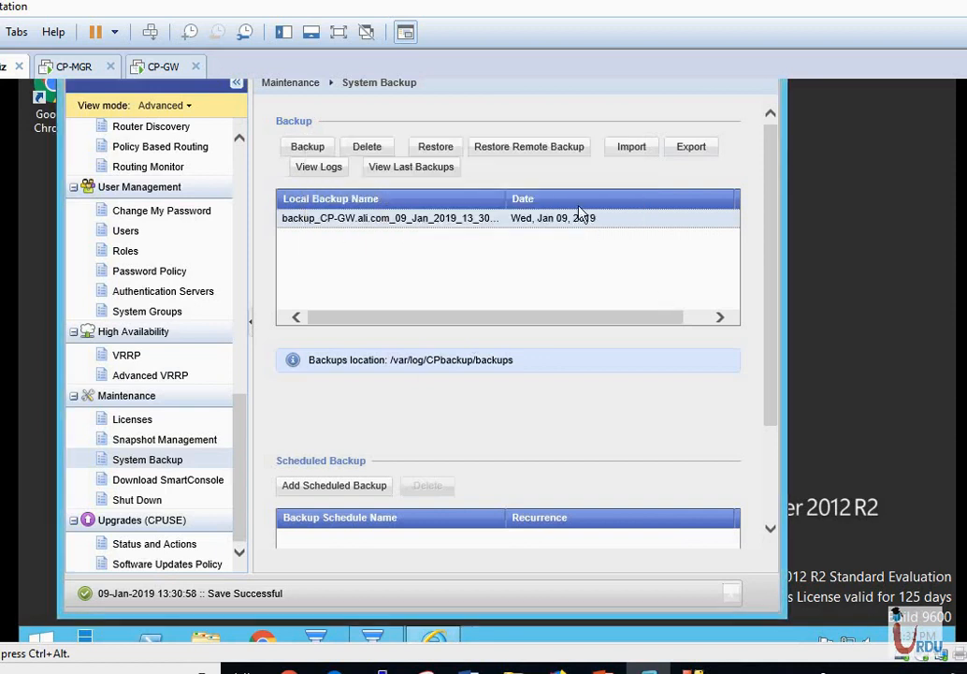
{"action": "left_click", "coordinate": [634, 150]}
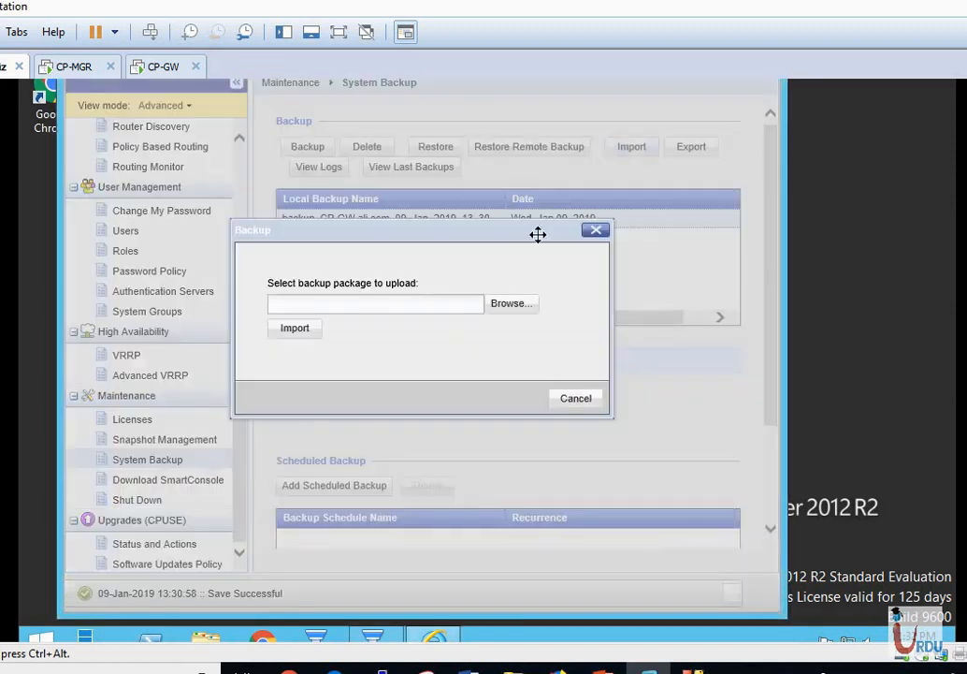
{"action": "left_click", "coordinate": [513, 305]}
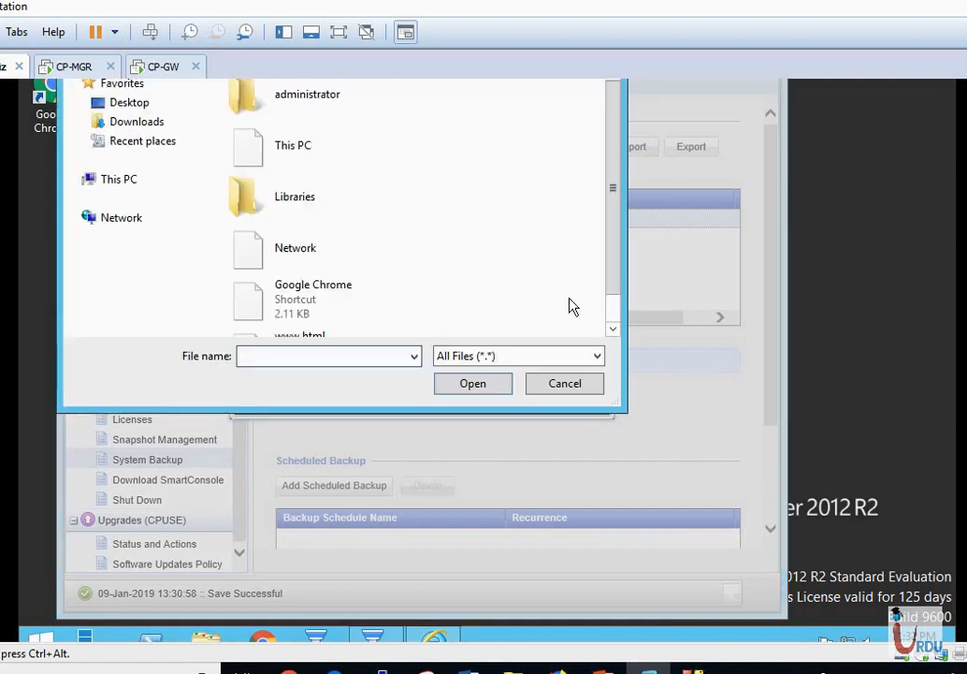
{"action": "left_click", "coordinate": [582, 391]}
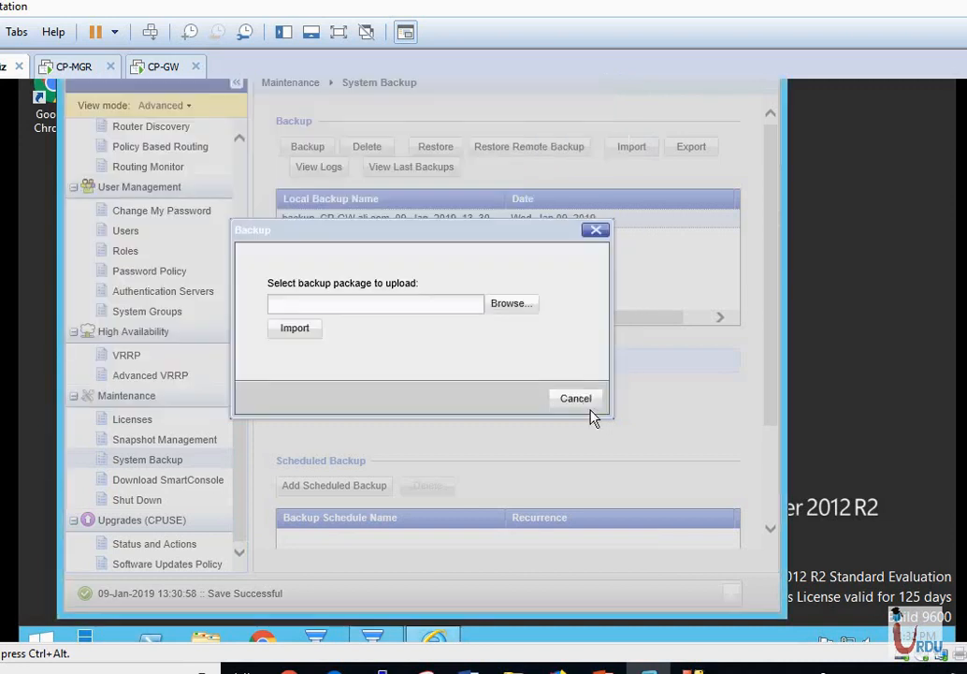
{"action": "left_click", "coordinate": [576, 398]}
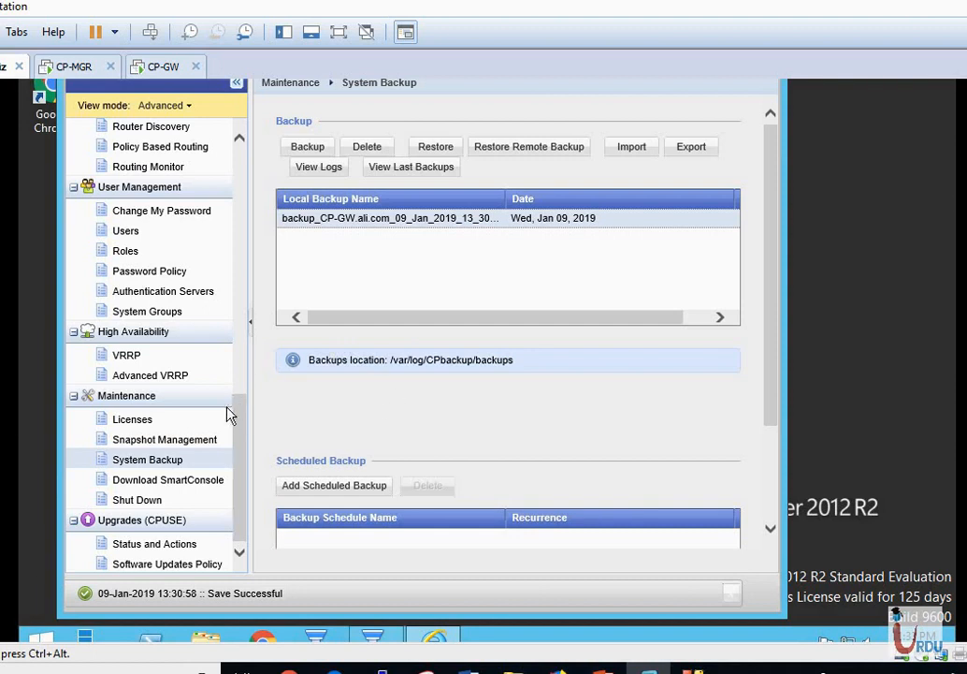
{"action": "left_click_drag", "start_coordinate": [238, 417], "coordinate": [231, 337]}
In IPv4 Static Routes, delete the Default route's 192.168.0.1 gateway.
{"action": "left_click", "coordinate": [231, 336]}
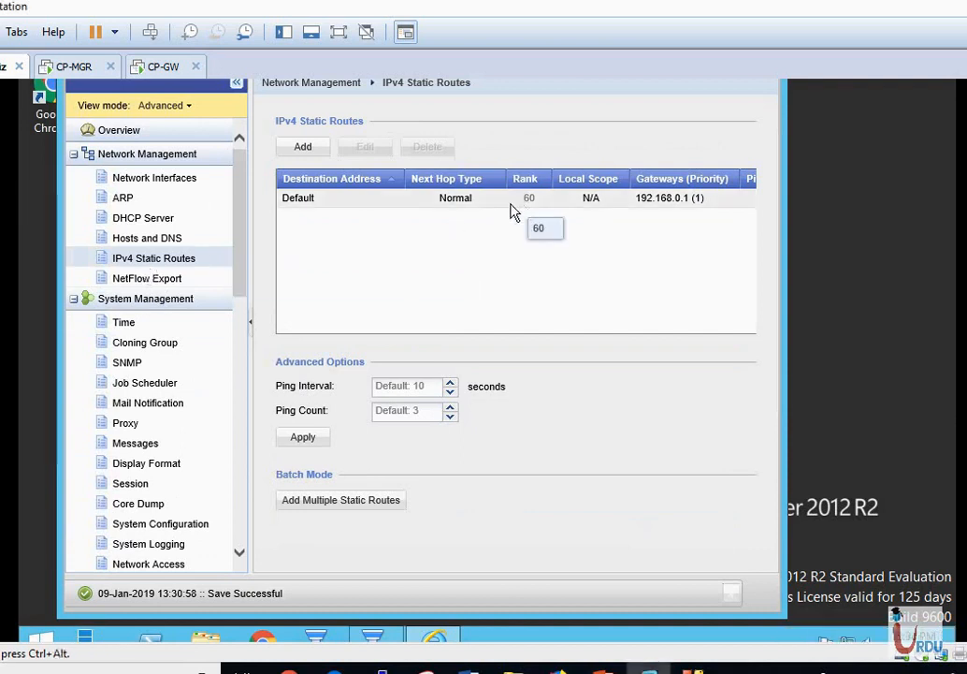
{"action": "left_click", "coordinate": [471, 209]}
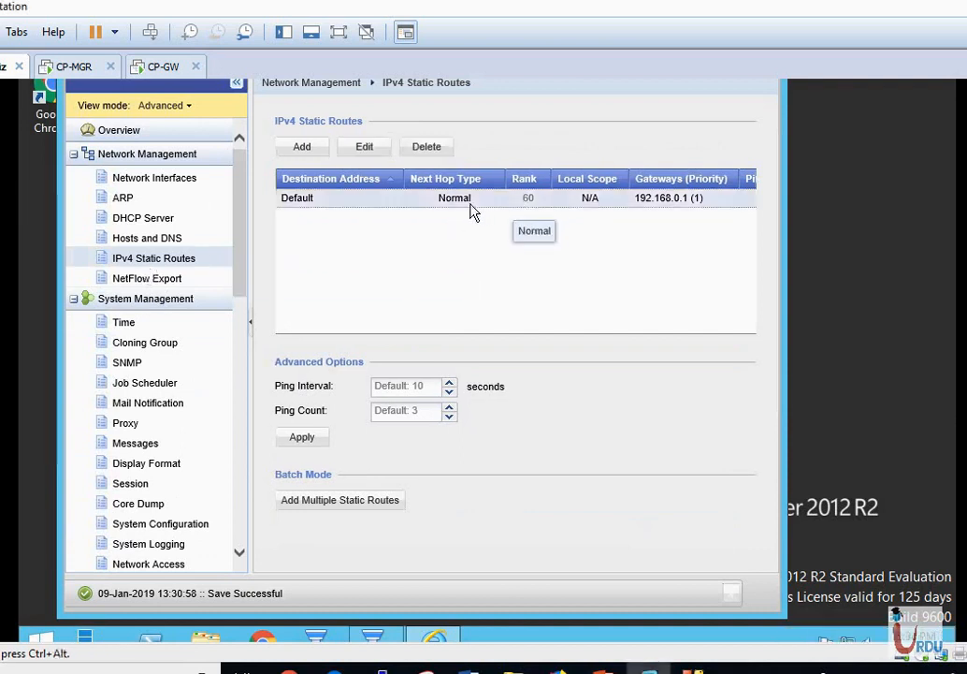
{"action": "left_click", "coordinate": [428, 148]}
{"action": "left_click", "coordinate": [403, 354]}
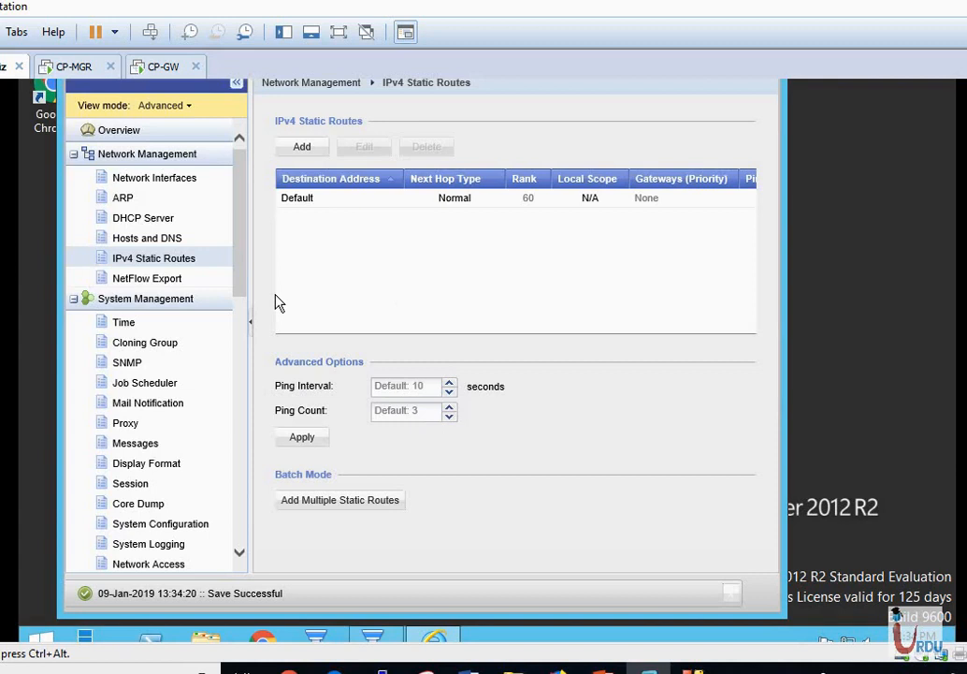
{"action": "left_click", "coordinate": [150, 241]}
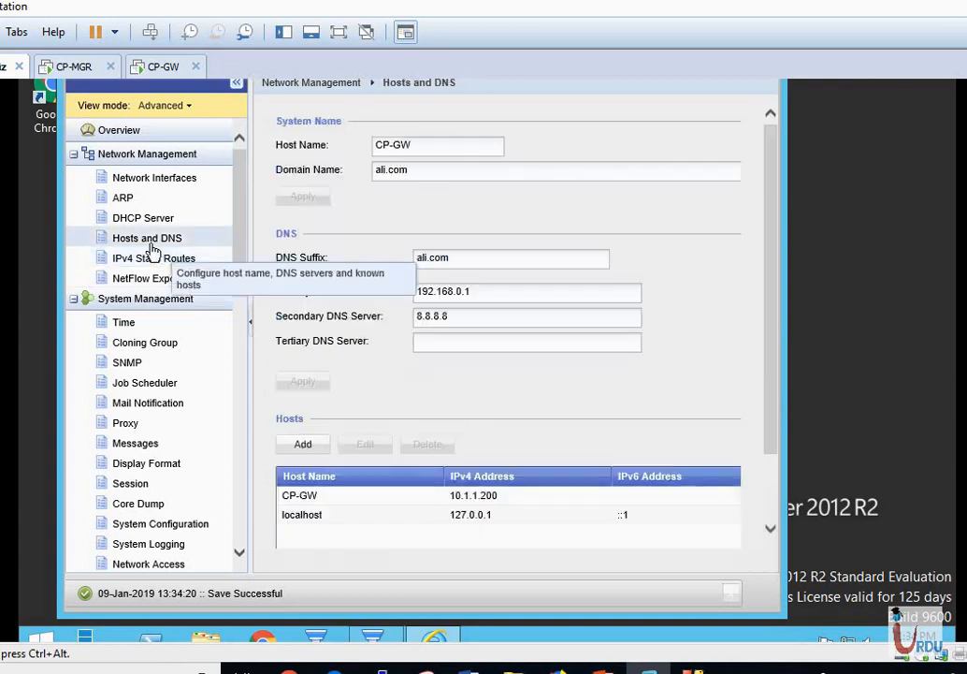
Replace the primary DNS server 192.168.0.1 with 5.5.22.2 and apply the change.
{"action": "left_click", "coordinate": [536, 291]}
{"action": "key", "text": "BackSpace"}
{"action": "key", "text": "BackSpace"}
{"action": "key", "text": "BackSpace"}
{"action": "key", "text": "BackSpace"}
{"action": "key", "text": "BackSpace"}
{"action": "key", "text": "BackSpace"}
{"action": "key", "text": "BackSpace"}
{"action": "key", "text": "BackSpace"}
{"action": "key", "text": "BackSpace"}
{"action": "key", "text": "BackSpace"}
{"action": "key", "text": "BackSpace"}
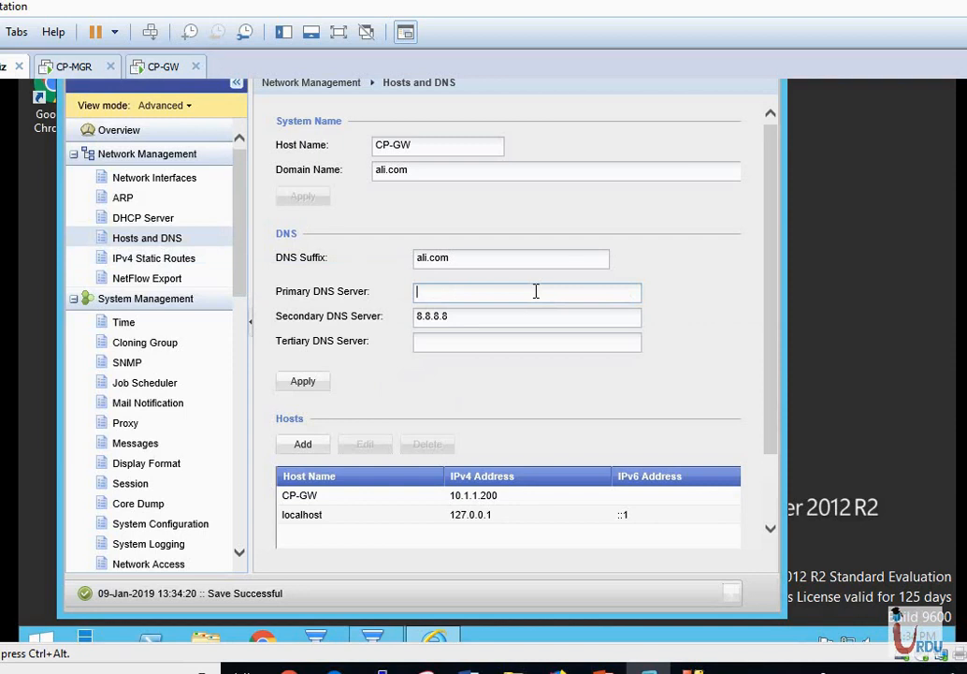
{"action": "type", "text": "5.5.22..2"}
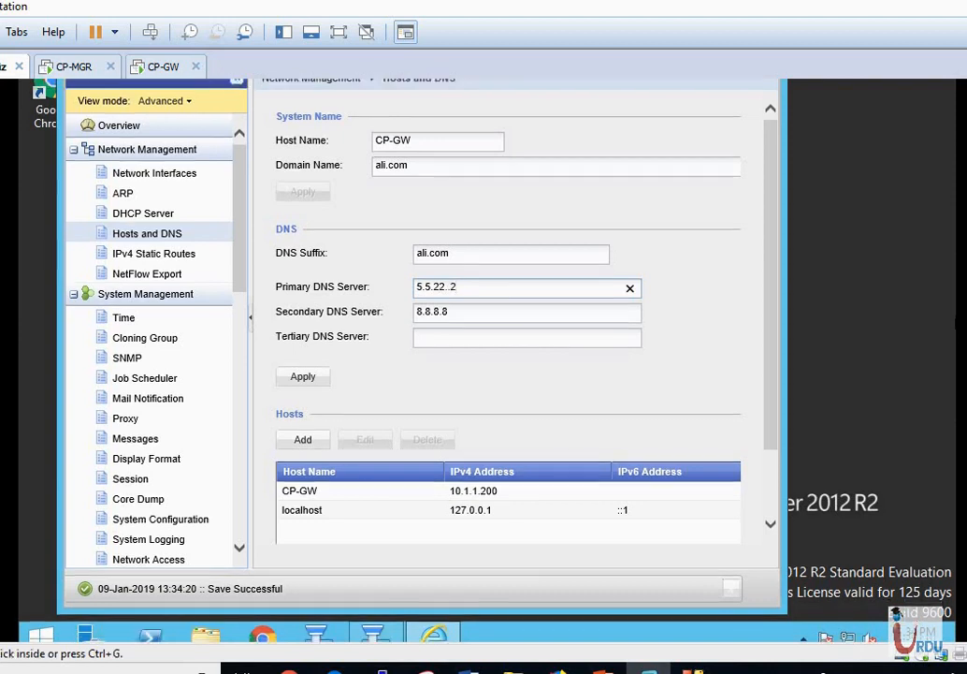
{"action": "left_click_drag", "start_coordinate": [769, 381], "coordinate": [687, 145]}
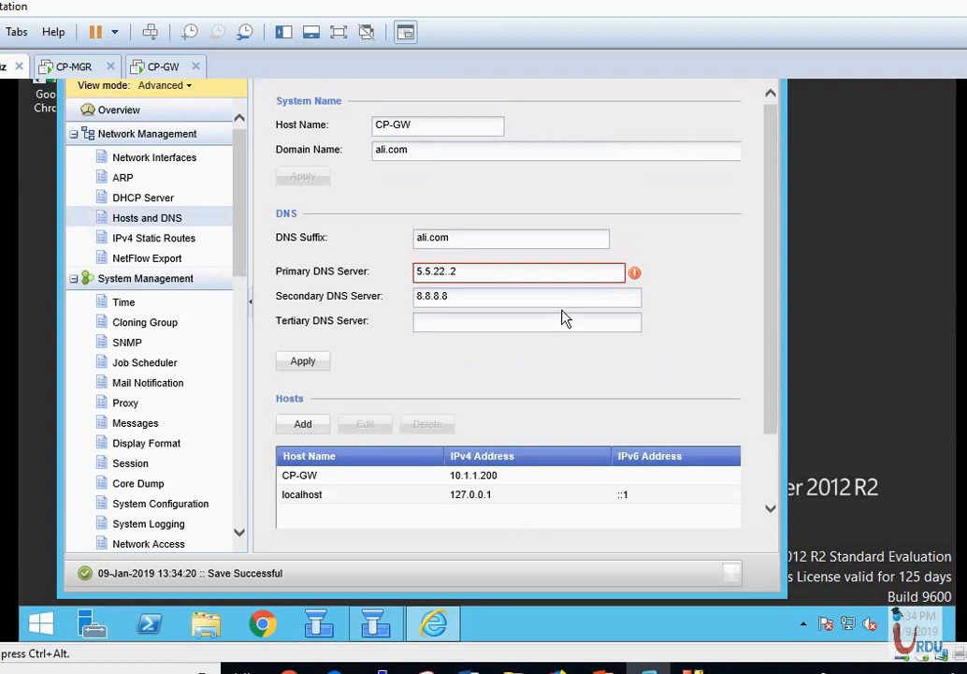
{"action": "left_click", "coordinate": [451, 272]}
{"action": "left_click", "coordinate": [509, 321]}
{"action": "left_click", "coordinate": [316, 366]}
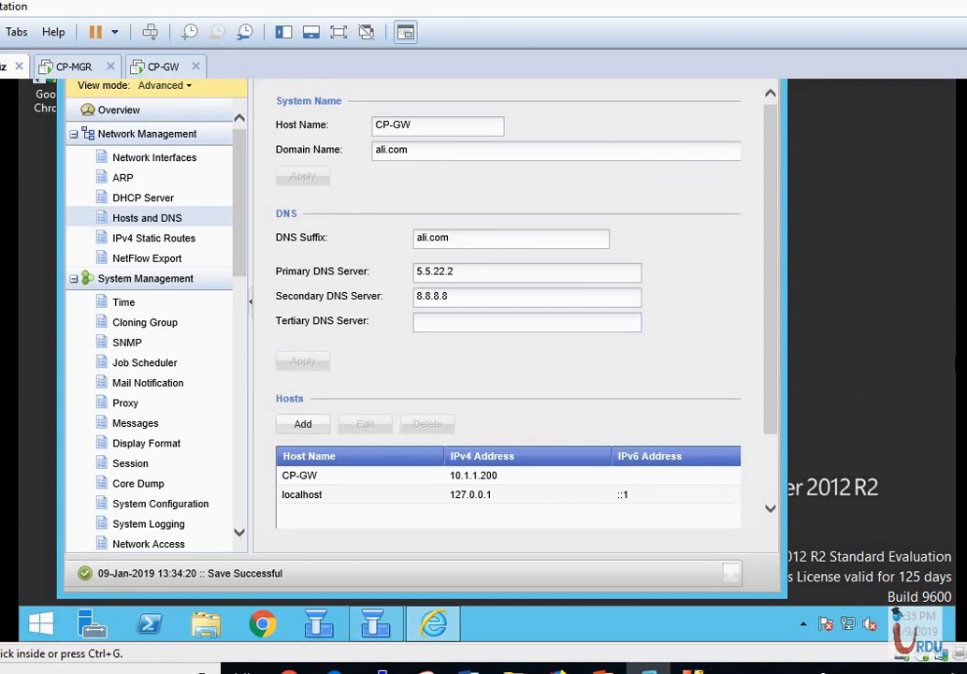
{"action": "scroll", "coordinate": [486, 360], "scroll_direction": "up", "scroll_amount": 3}
{"action": "scroll", "coordinate": [486, 360], "scroll_direction": "down", "scroll_amount": 3}
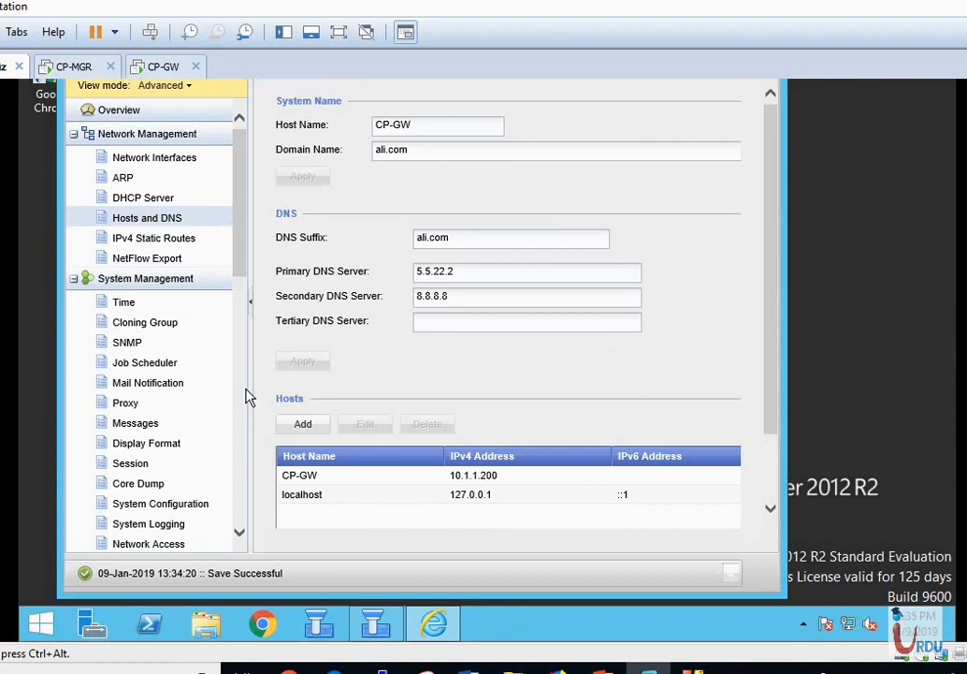
{"action": "left_click_drag", "start_coordinate": [241, 268], "coordinate": [251, 479]}
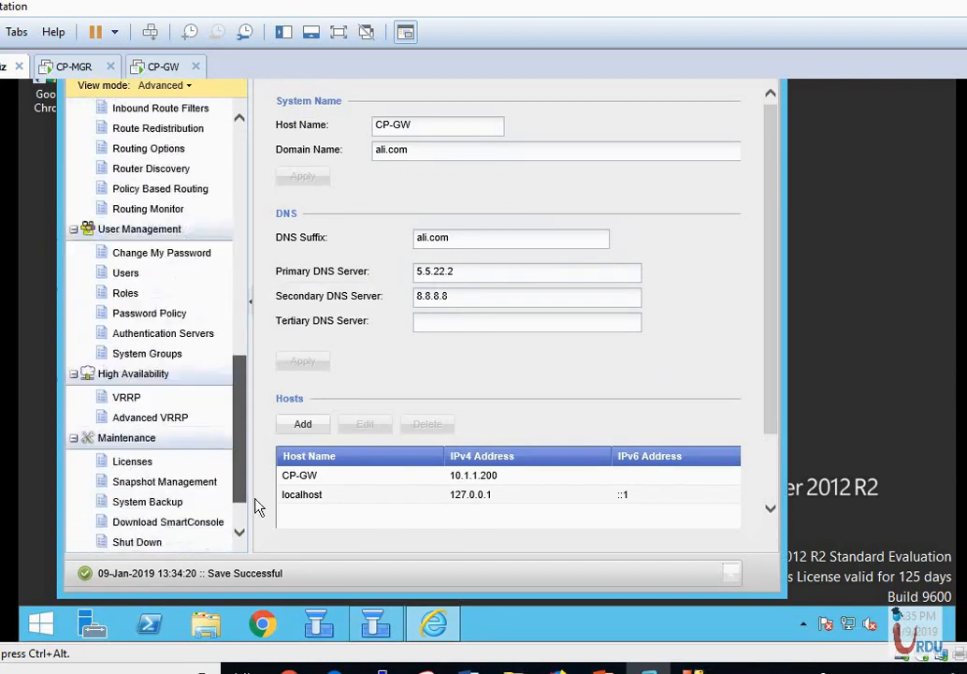
In System Backup, restore the Jan 09, 2019 local backup and confirm the restoration.
{"action": "left_click", "coordinate": [157, 449]}
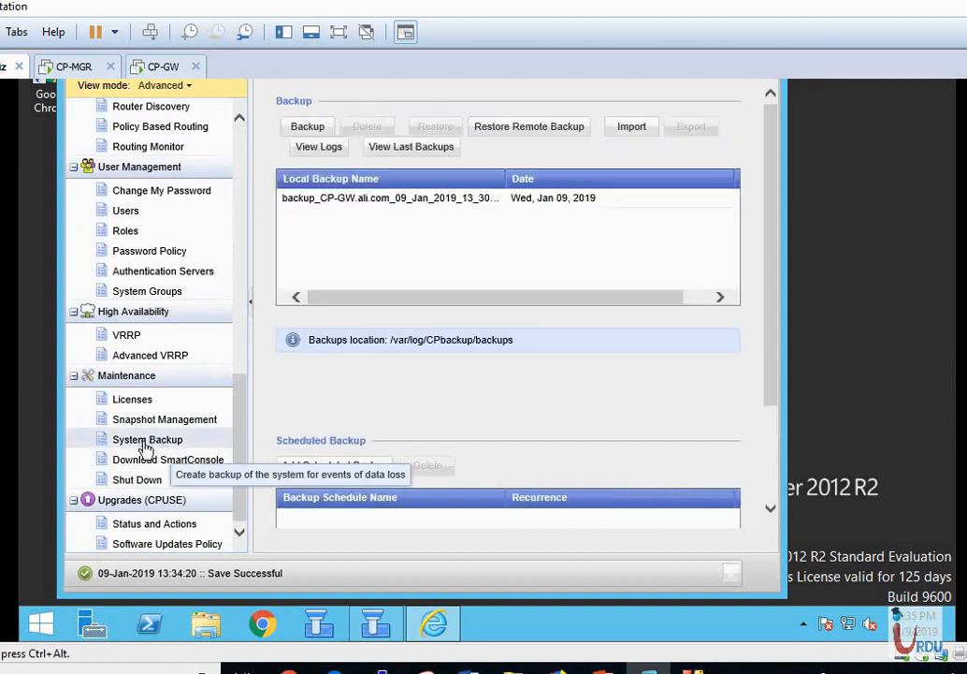
{"action": "left_click", "coordinate": [132, 465]}
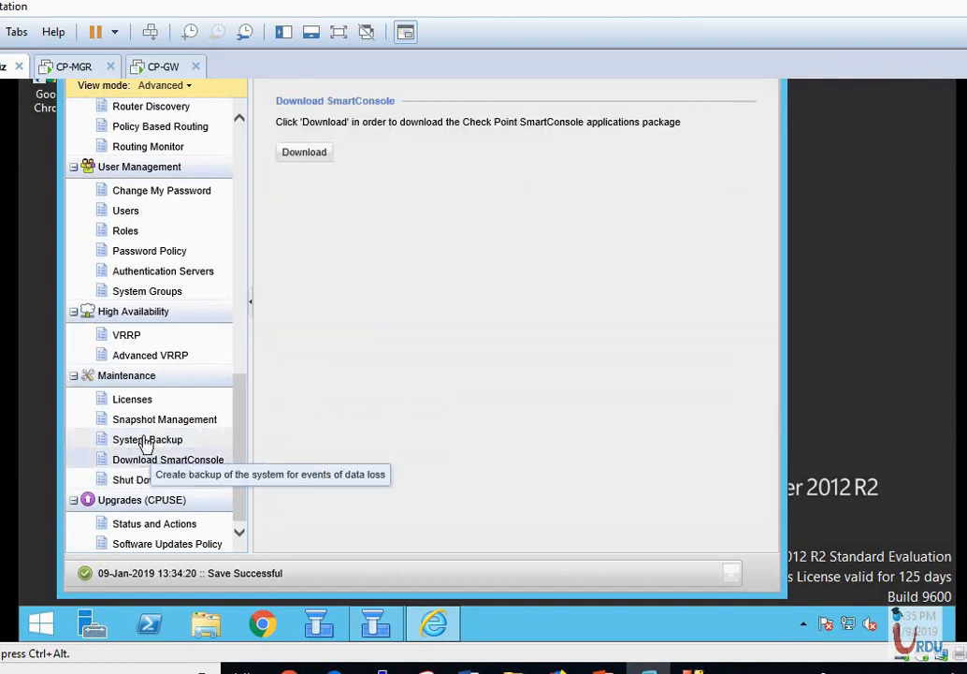
{"action": "left_click", "coordinate": [147, 440]}
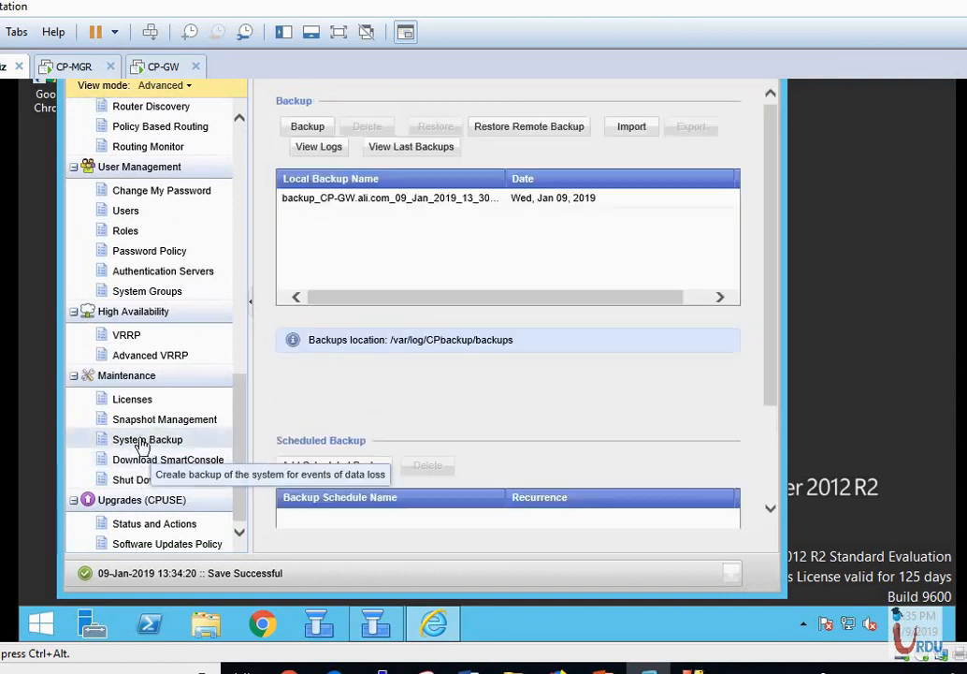
{"action": "left_click", "coordinate": [397, 197]}
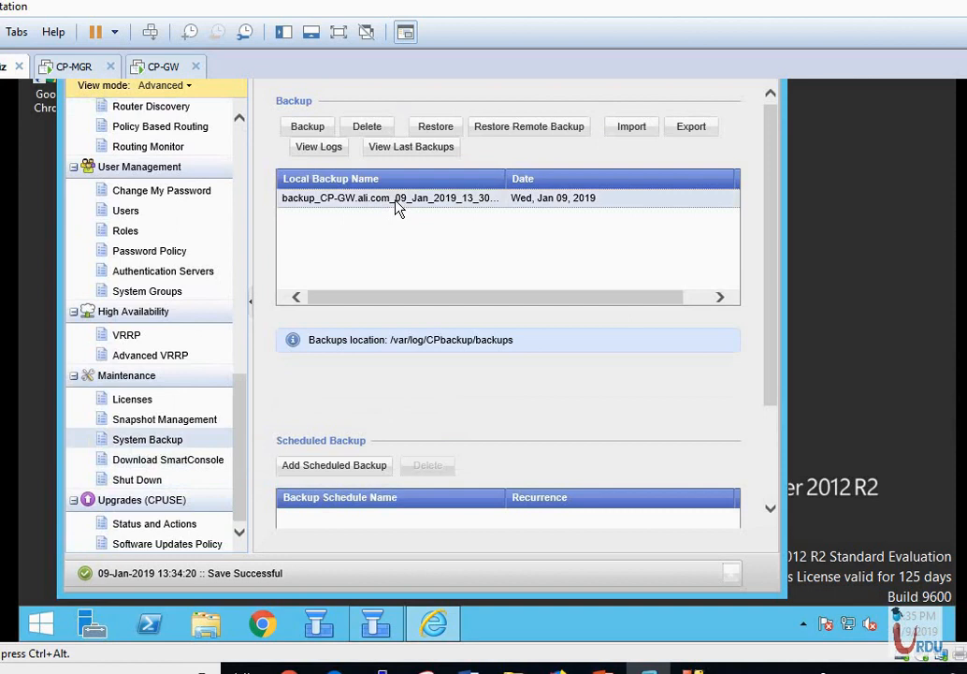
{"action": "left_click", "coordinate": [435, 128]}
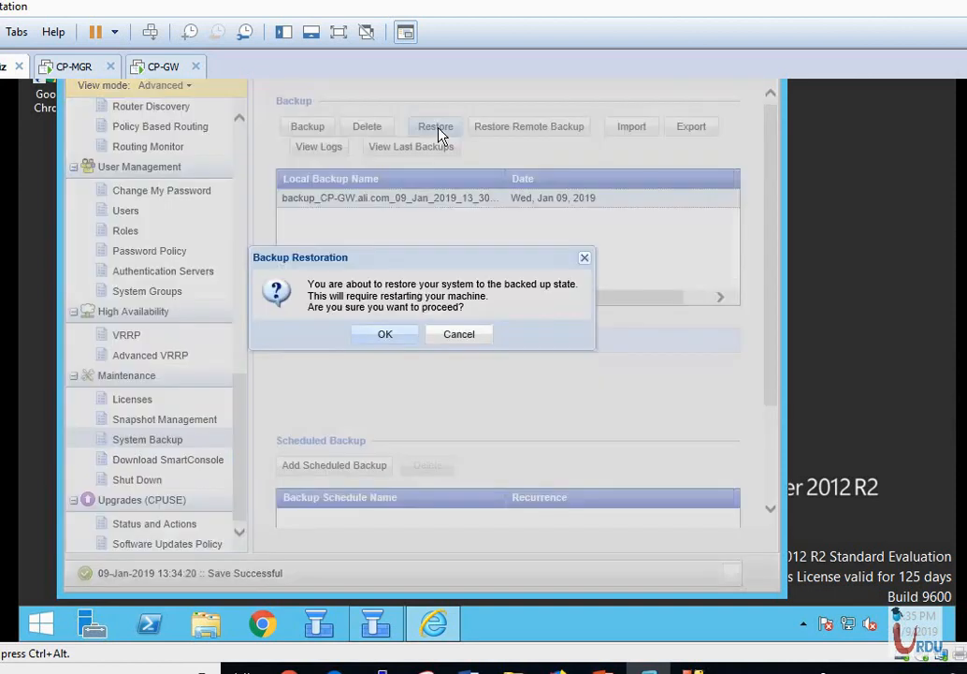
{"action": "left_click", "coordinate": [392, 338]}
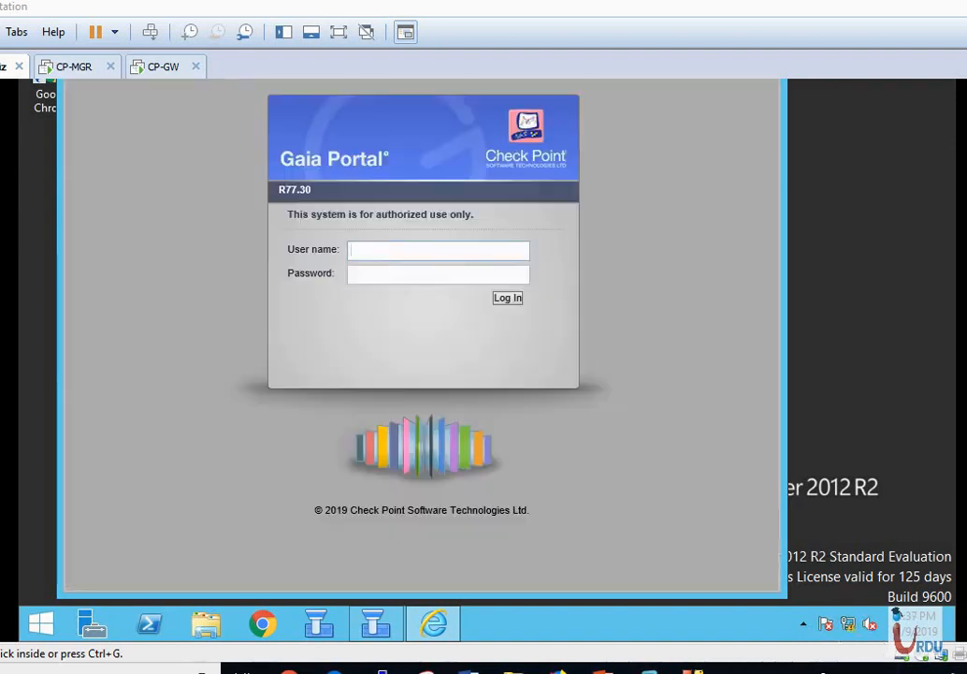
After the reboot, enter the user name admin on the Gaia Portal login page.
{"action": "left_click", "coordinate": [401, 249]}
{"action": "type", "text": "admin"}
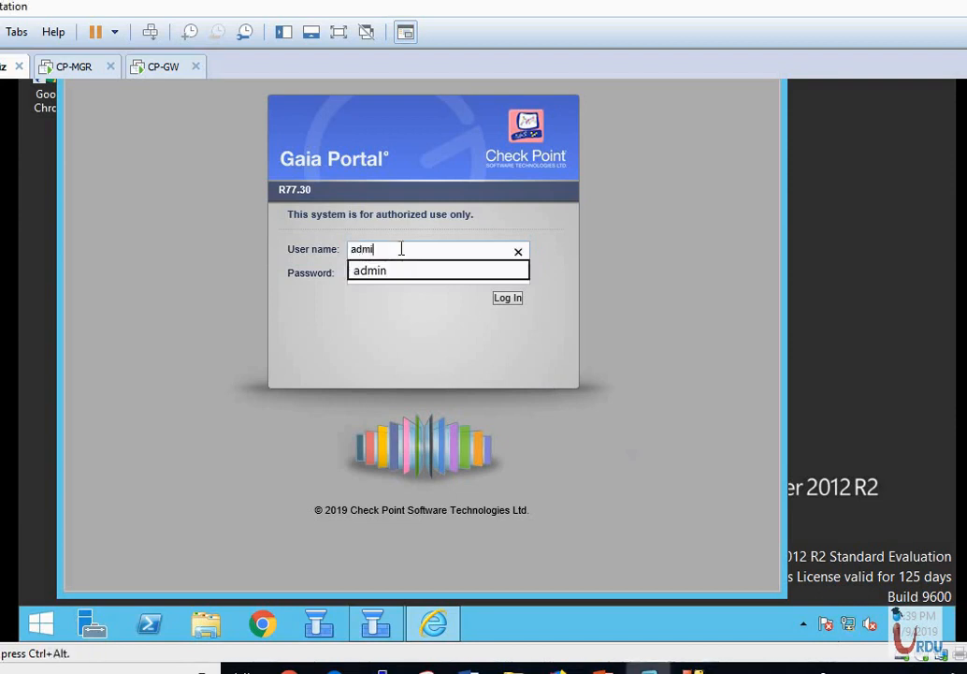
{"action": "key", "text": "Tab"}
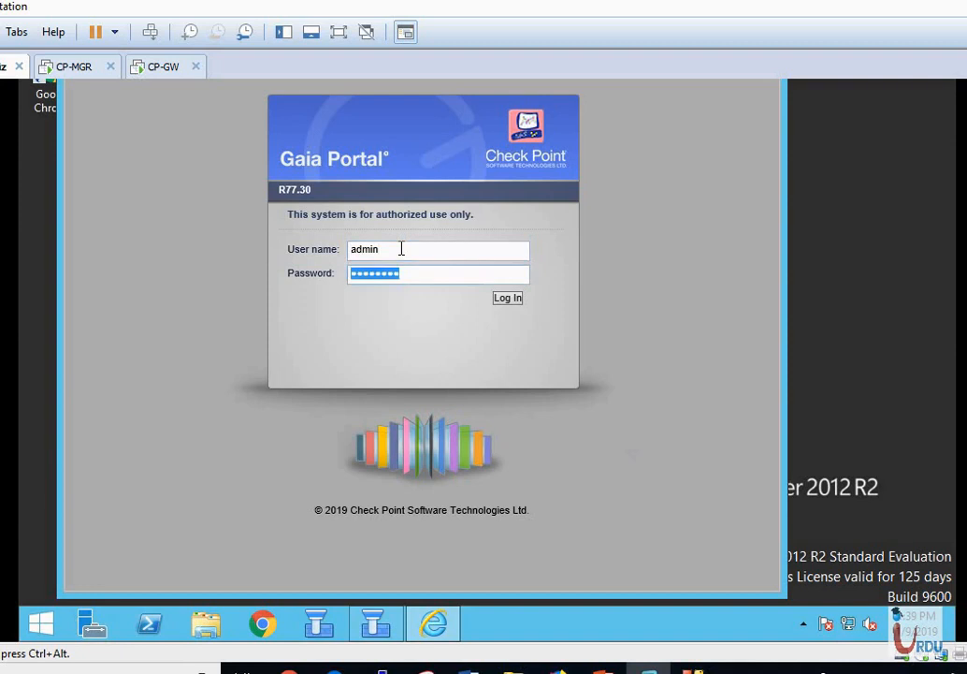
Sign back in, verify primary DNS 192.168.0.1 with 8.8.8.8 secondary, then view IPv4 Static Routes.
{"action": "left_click", "coordinate": [508, 298]}
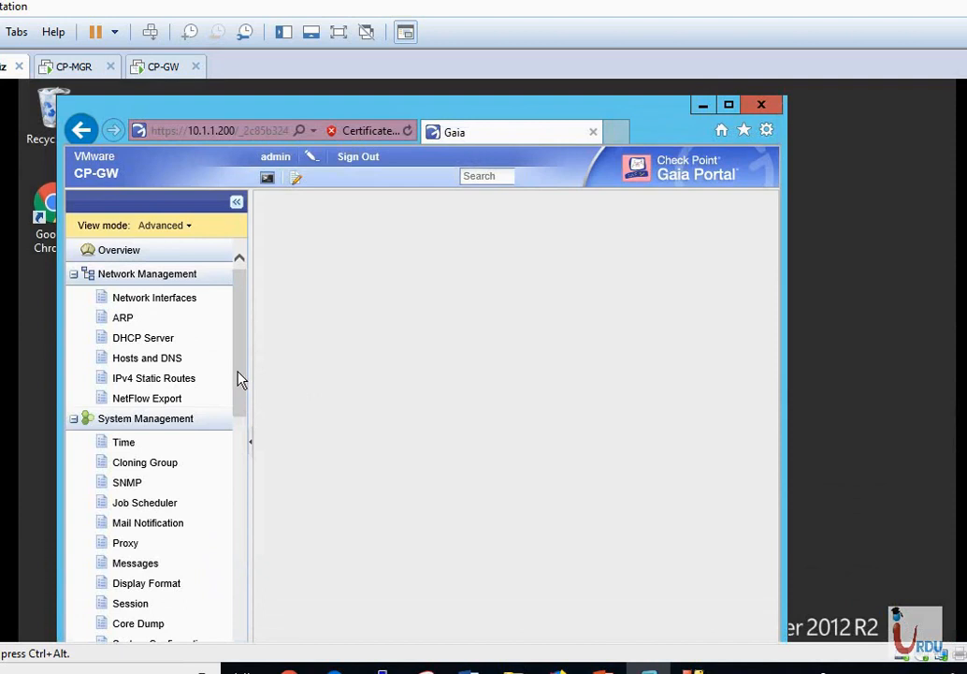
{"action": "left_click_drag", "start_coordinate": [239, 379], "coordinate": [238, 388]}
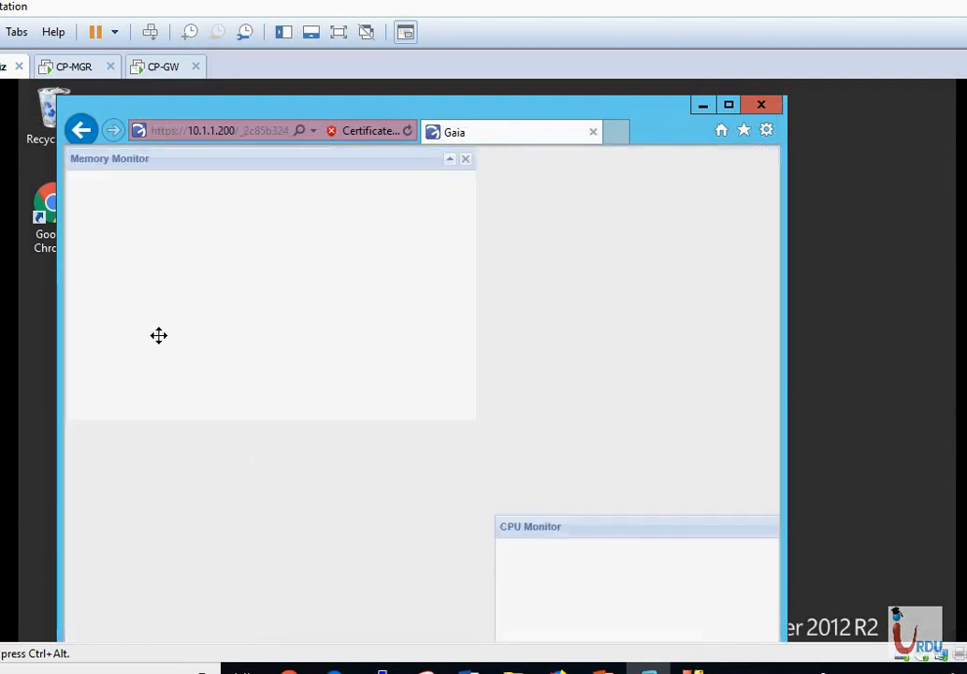
{"action": "left_click", "coordinate": [159, 335]}
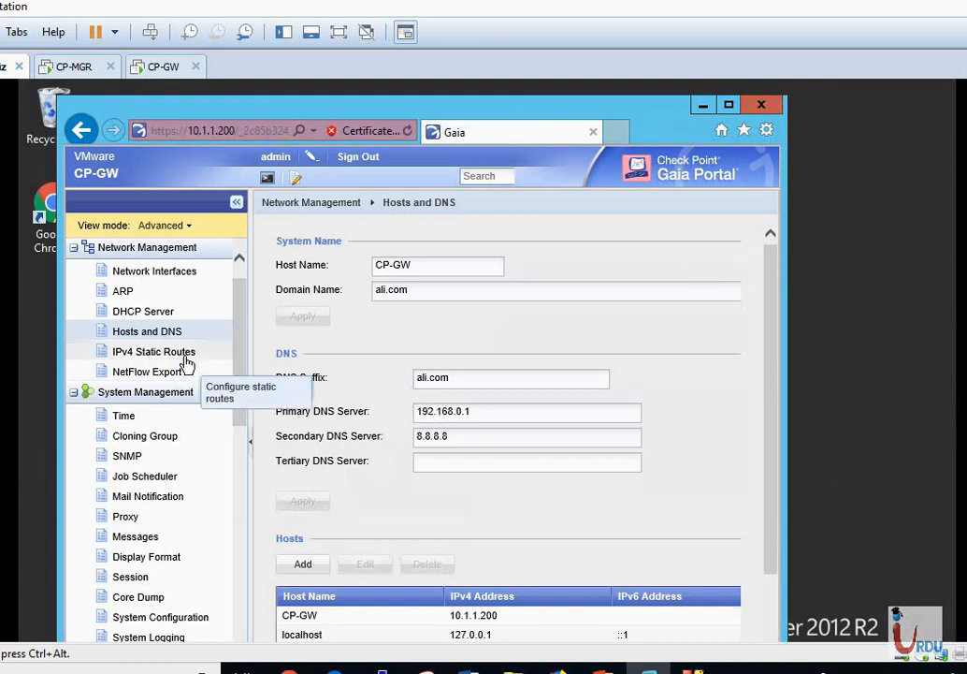
{"action": "left_click", "coordinate": [154, 352]}
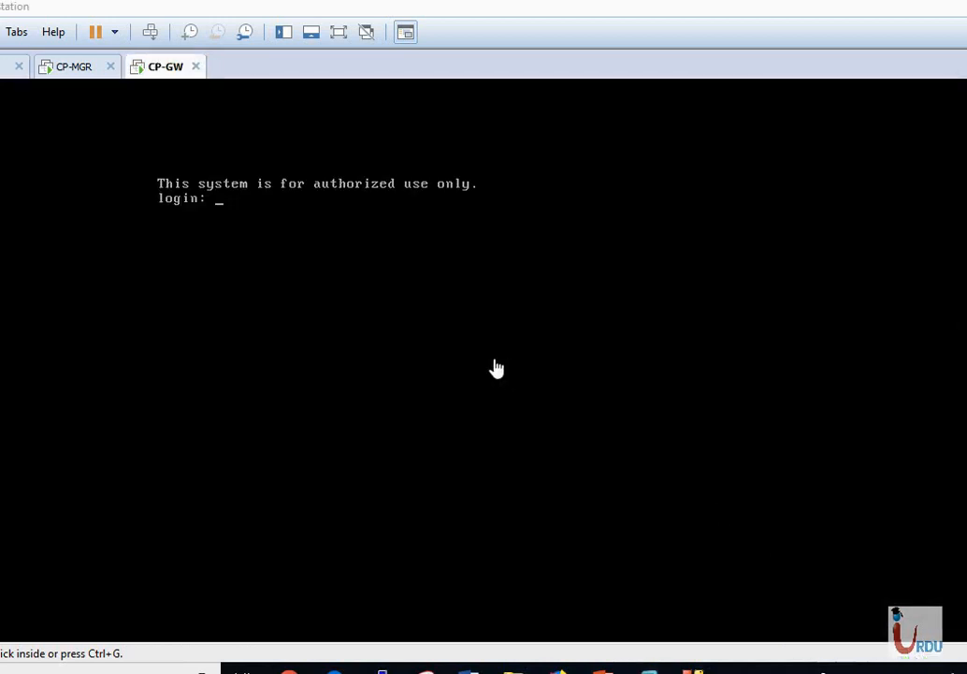
Log in to the CP-GW console as admin, reaching the CP-GW> clish prompt.
{"action": "left_click", "coordinate": [470, 337]}
{"action": "type", "text": "admin"}
{"action": "key", "text": "Return"}
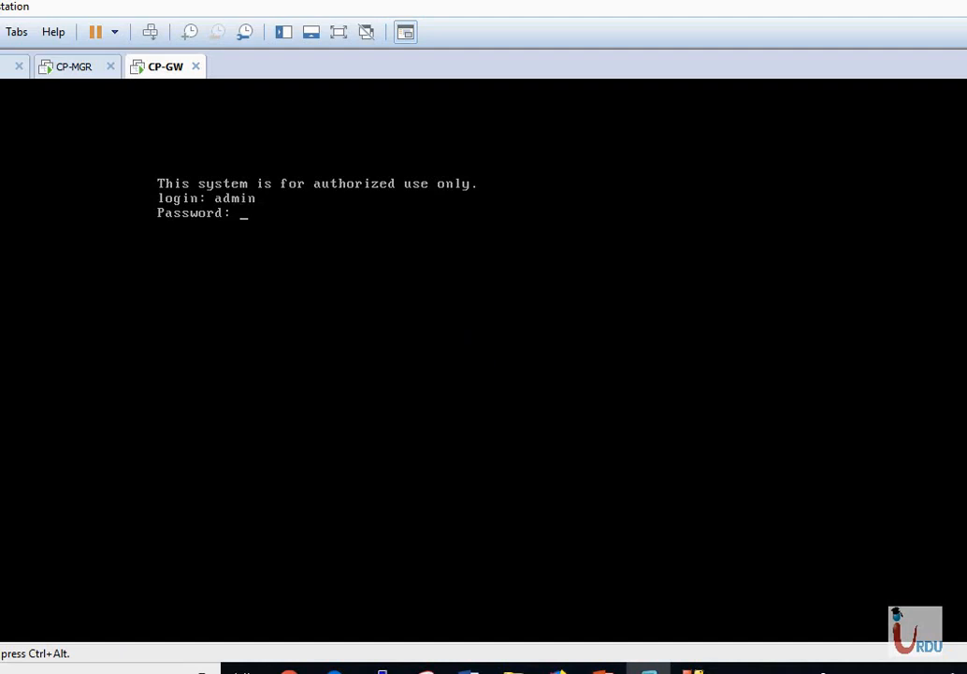
{"action": "key", "text": "Return"}
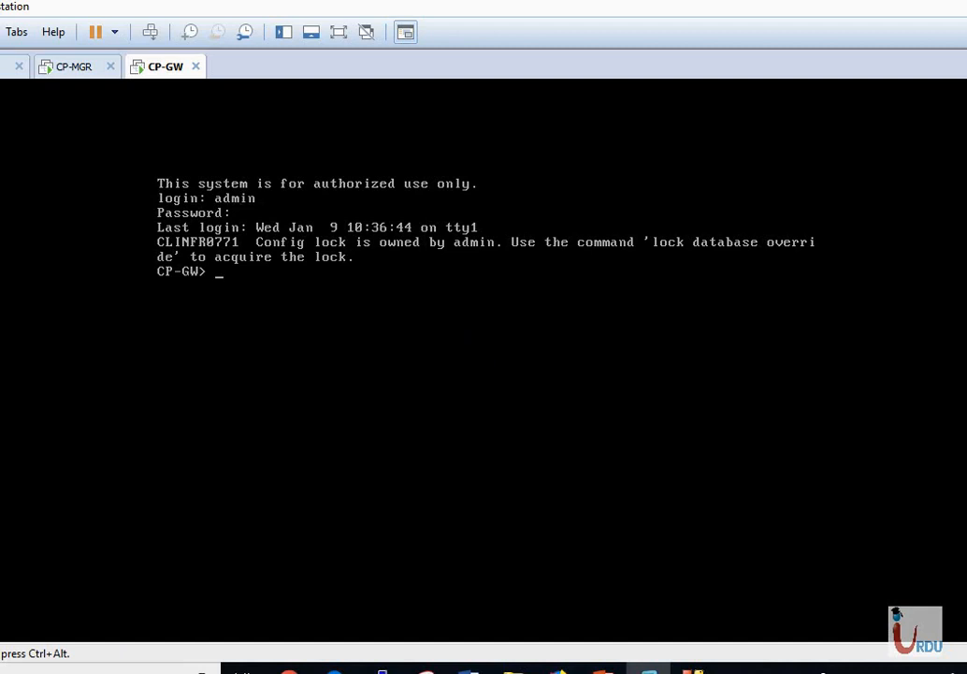
{"action": "key", "text": "ctrl+alt"}
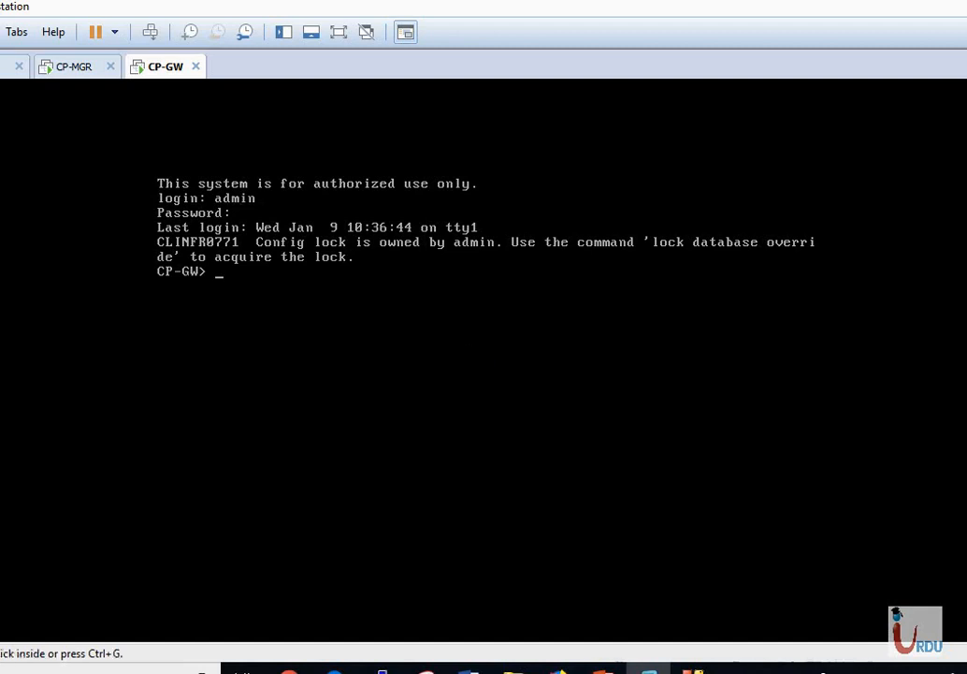
{"action": "key", "text": "alt+Tab"}
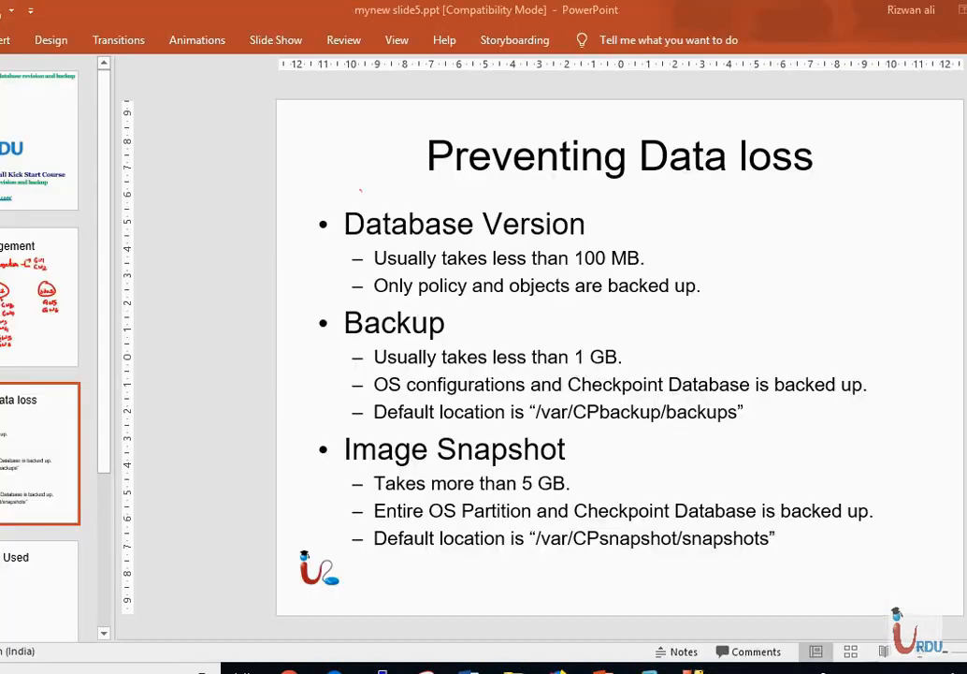
{"action": "key", "text": "alt+Tab"}
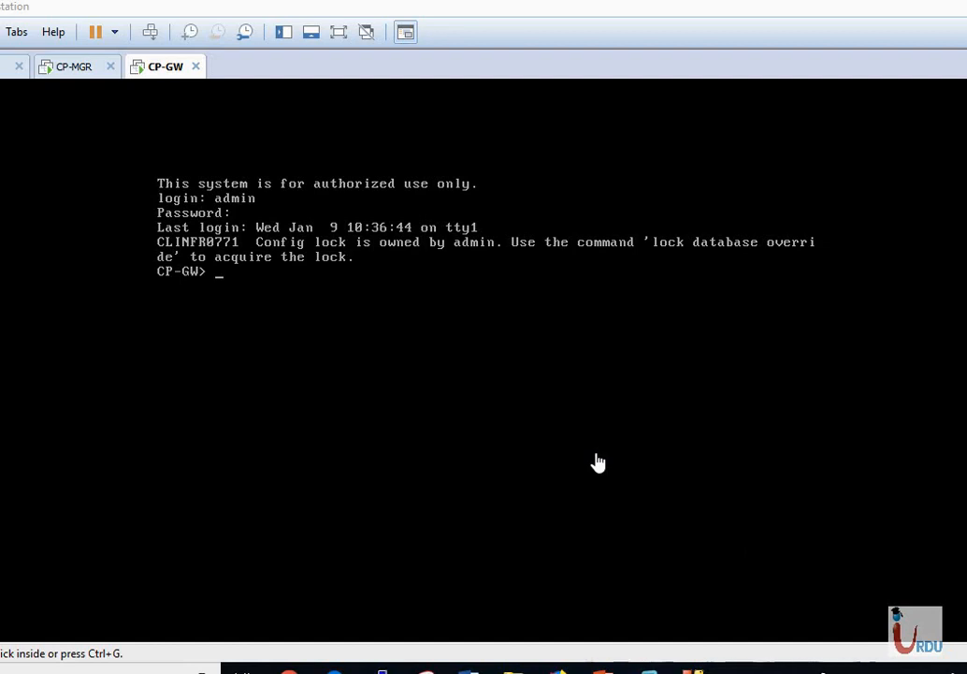
{"action": "left_click", "coordinate": [567, 395]}
Run 'show backups' to list the existing 78.25 MB Jan 09 backup.
{"action": "type", "text": "show"}
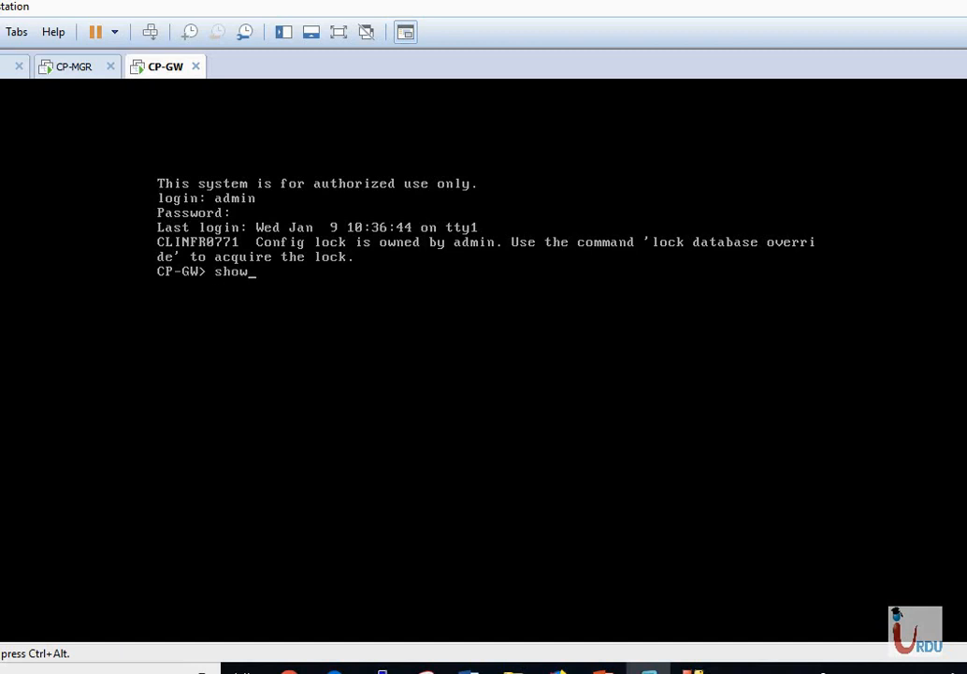
{"action": "type", "text": " backups"}
{"action": "key", "text": "Return"}
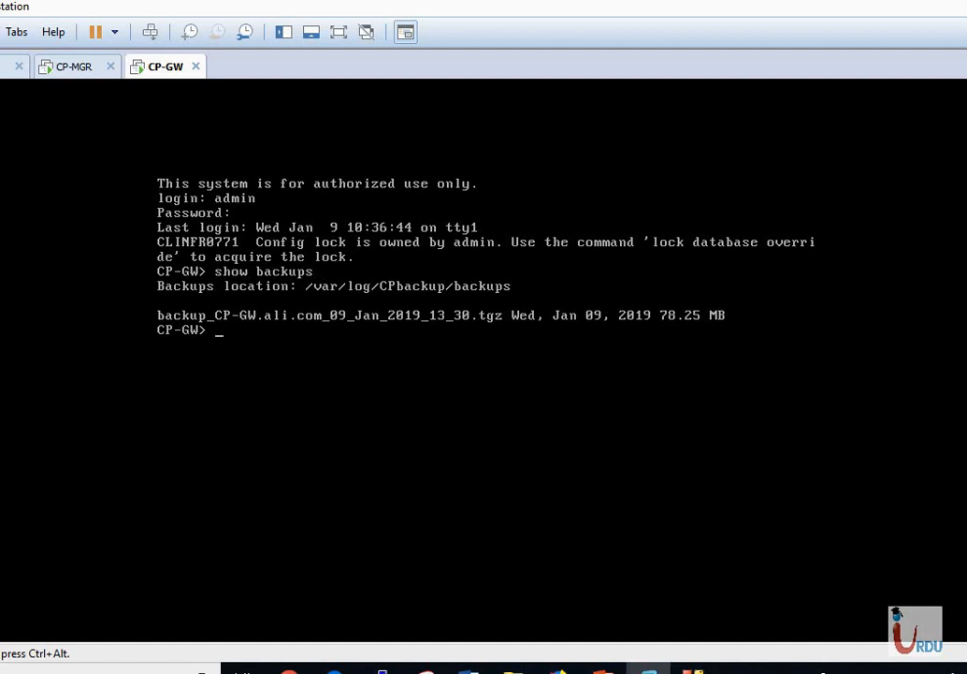
{"action": "key", "text": "Return"}
Attempt 'add backup local', which fails with the CLINFR0519 configuration lock error.
{"action": "type", "text": "add b"}
{"action": "key", "text": "Tab"}
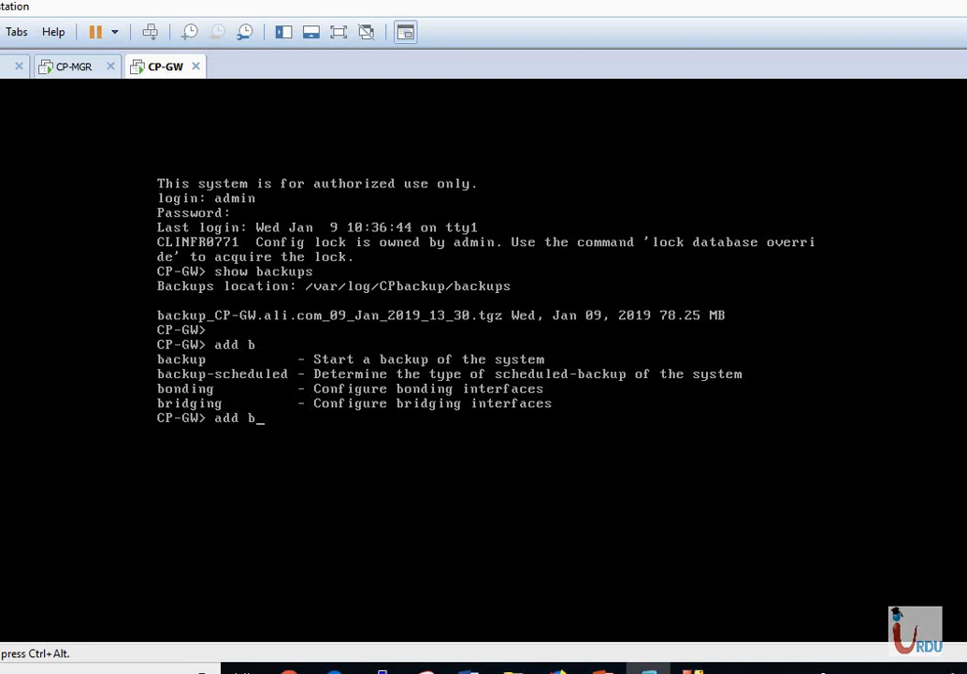
{"action": "type", "text": "a"}
{"action": "key", "text": "Tab"}
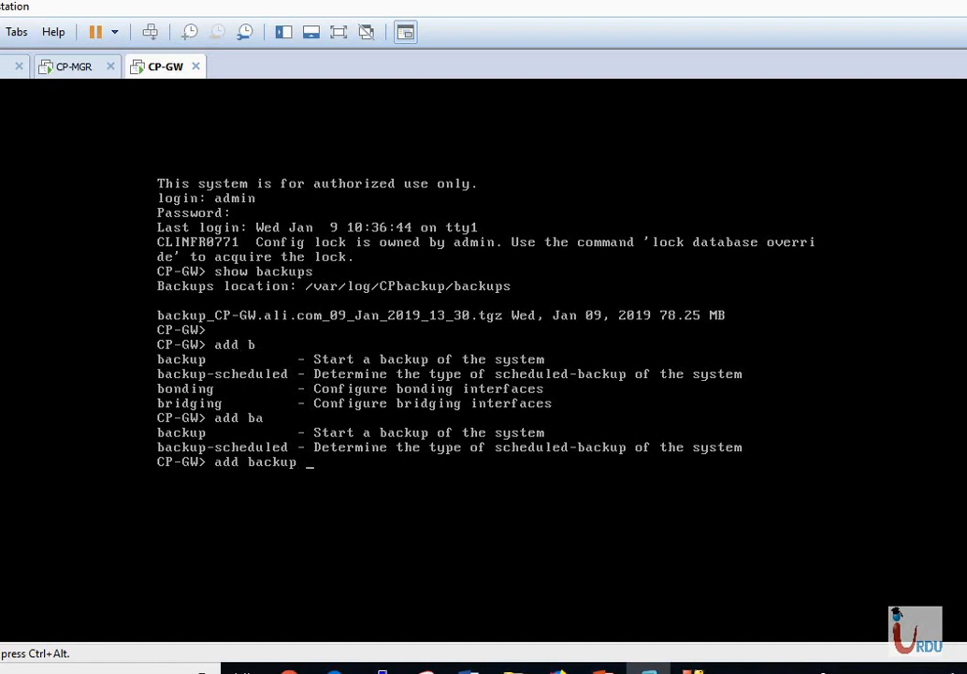
{"action": "key", "text": "Tab"}
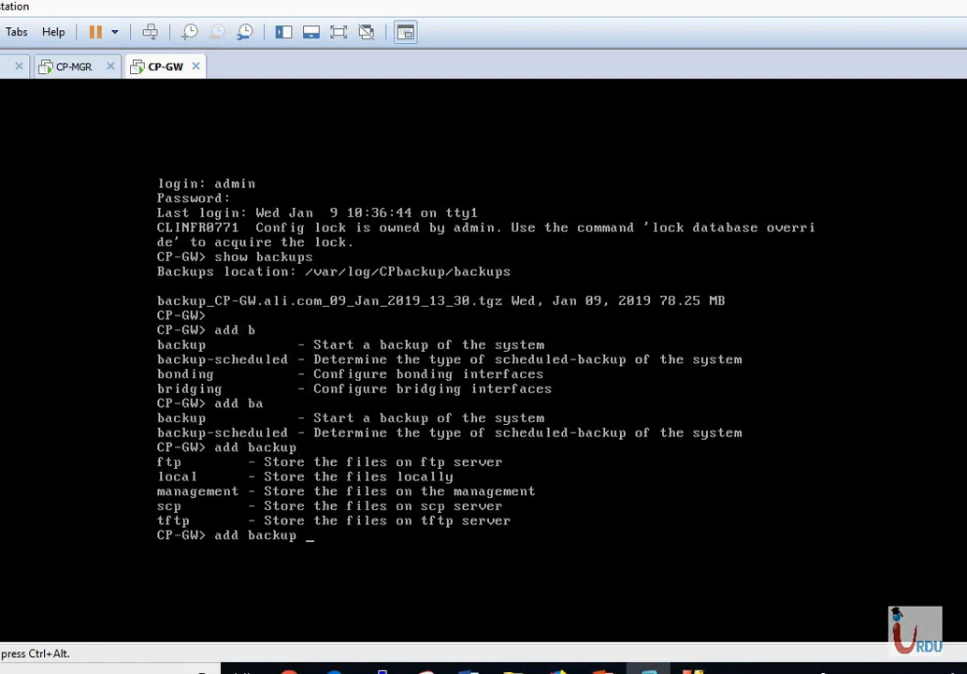
{"action": "type", "text": "local"}
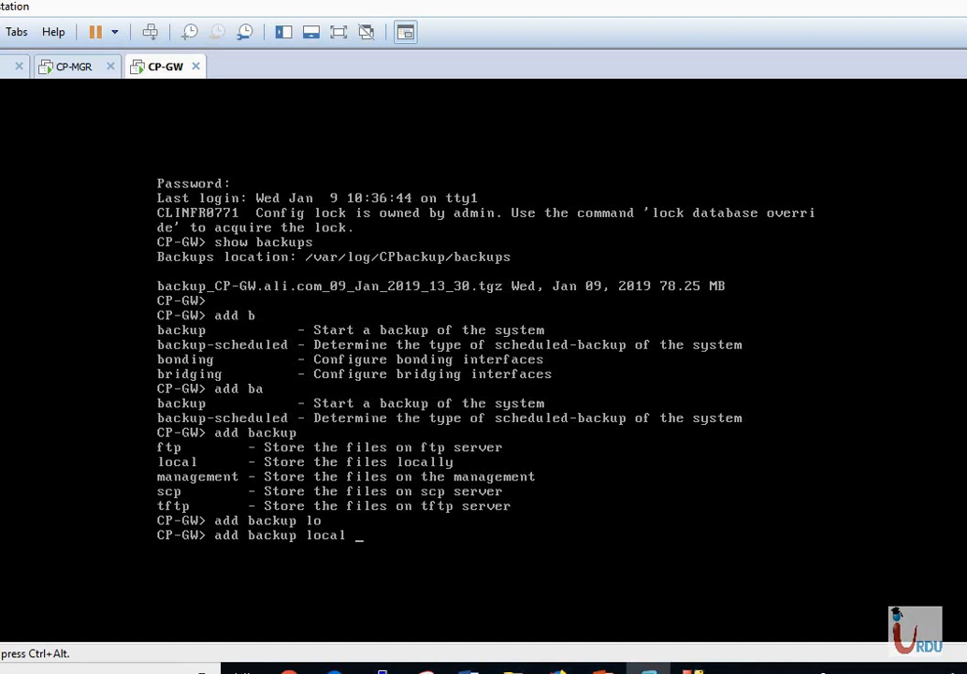
{"action": "key", "text": "Return"}
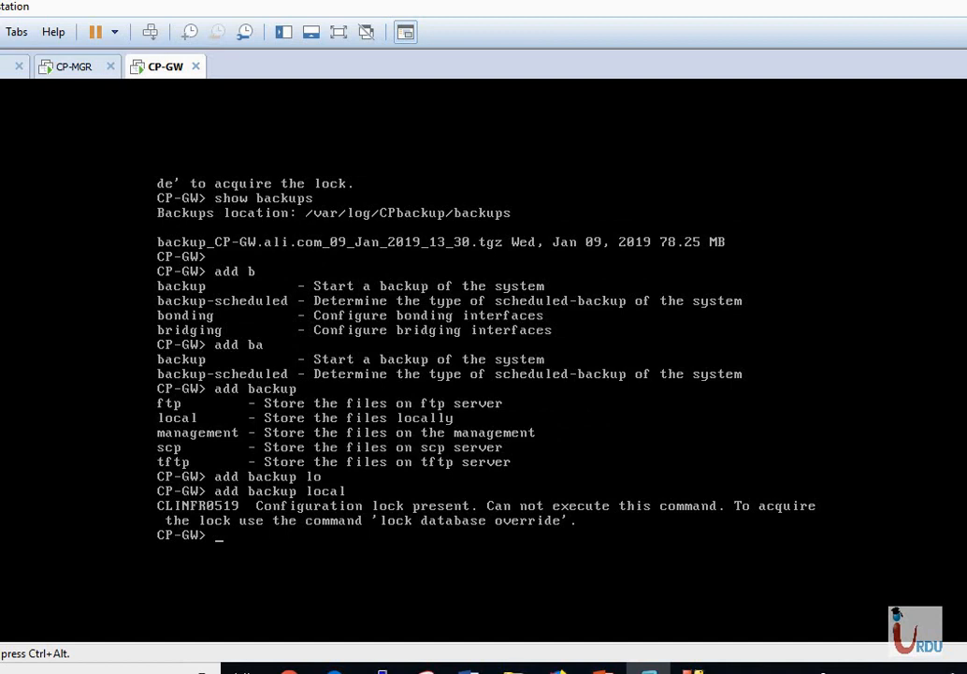
Take the configuration lock with 'lock database override' and rerun 'add backup local'.
{"action": "type", "text": "lock da"}
{"action": "key", "text": "Tab"}
{"action": "type", "text": "ov"}
{"action": "key", "text": "Tab"}
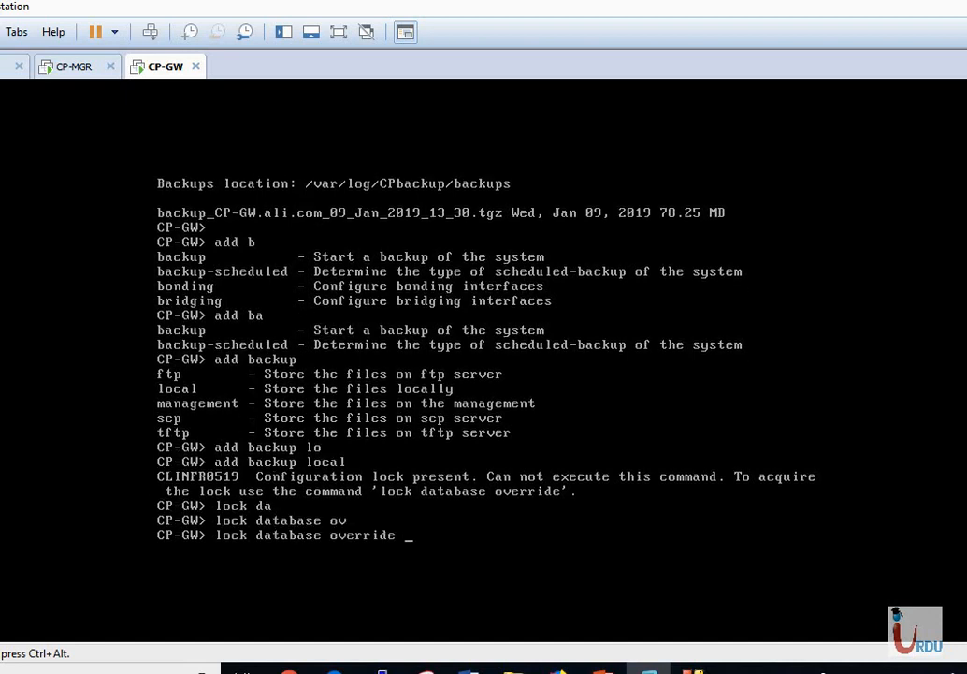
{"action": "key", "text": "Return"}
{"action": "key", "text": "Up"}
{"action": "key", "text": "Up"}
{"action": "key", "text": "Return"}
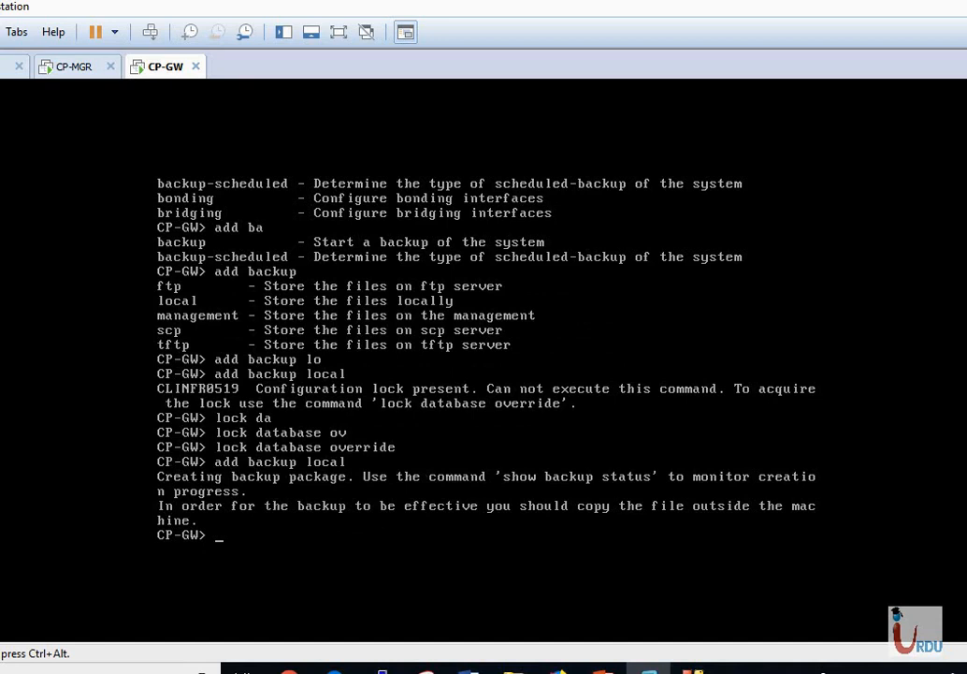
Check 'show backup status' until the local backup succeeds in 00:23 seconds.
{"action": "type", "text": "show bac"}
{"action": "key", "text": "Tab"}
{"action": "type", "text": "st"}
{"action": "key", "text": "Tab"}
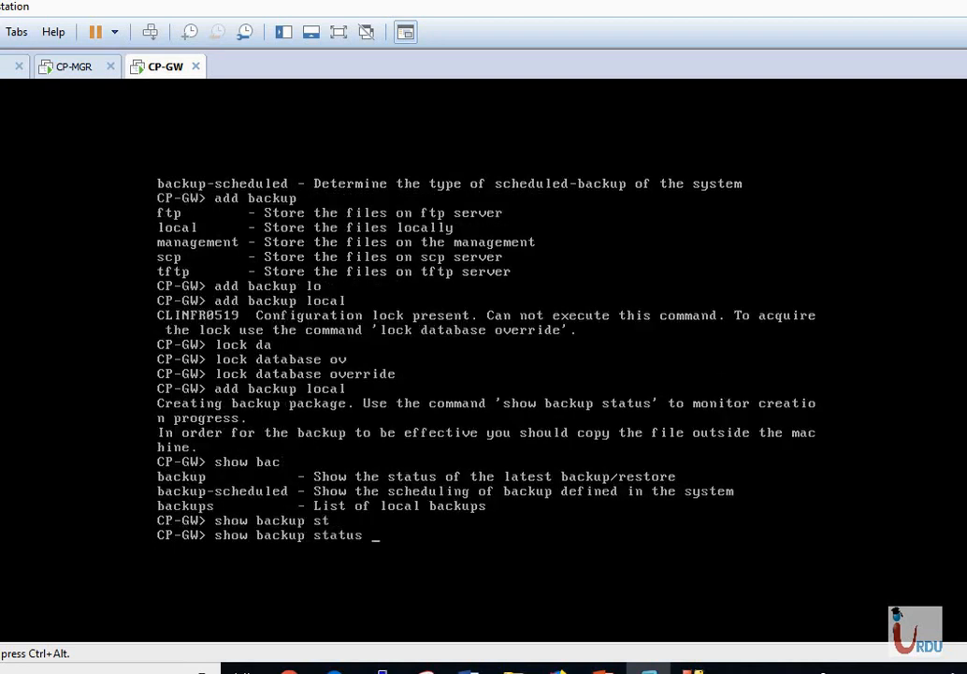
{"action": "key", "text": "Return"}
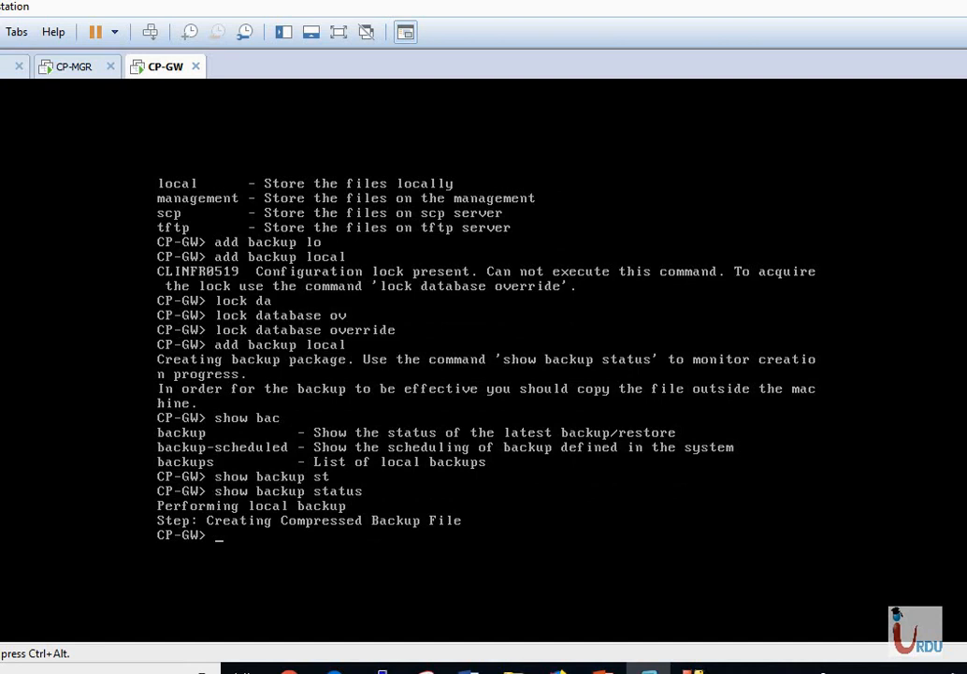
{"action": "key", "text": "Up"}
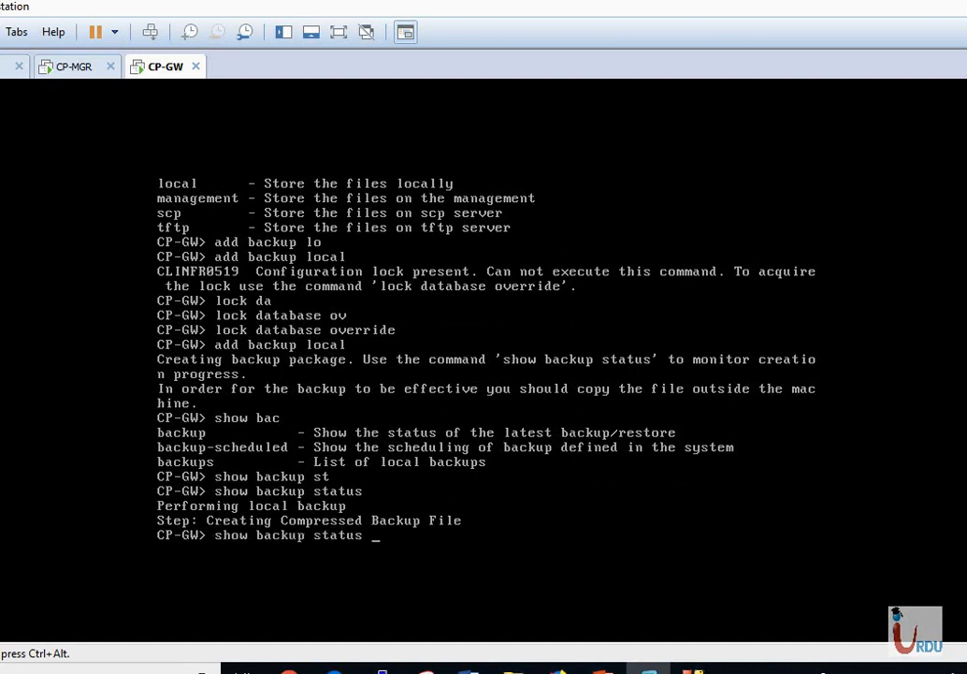
{"action": "key", "text": "Return"}
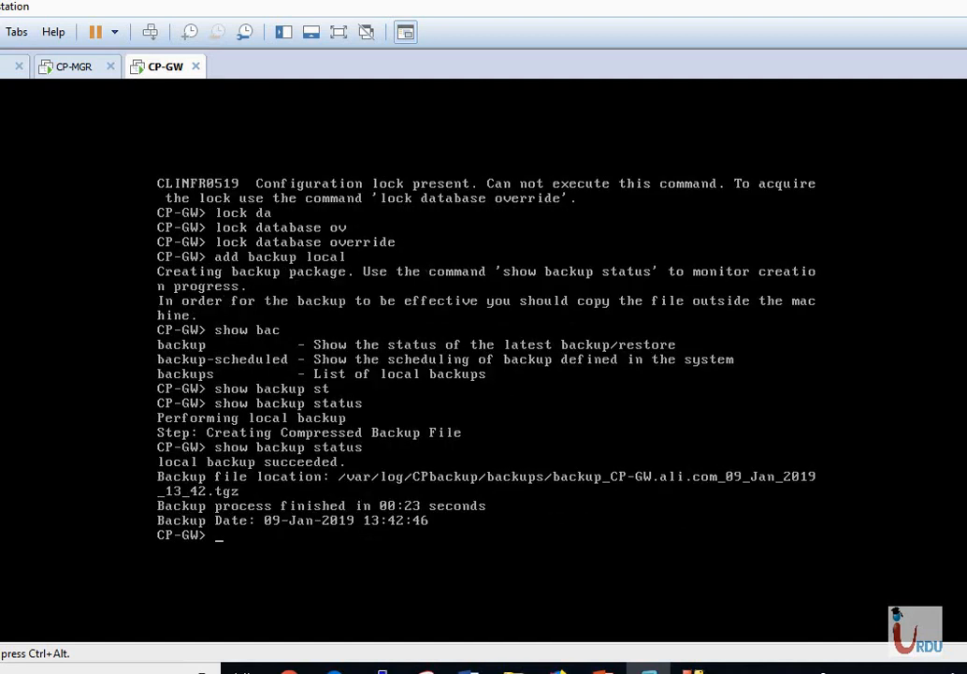
{"action": "key", "text": "Return"}
{"action": "key", "text": "Return"}
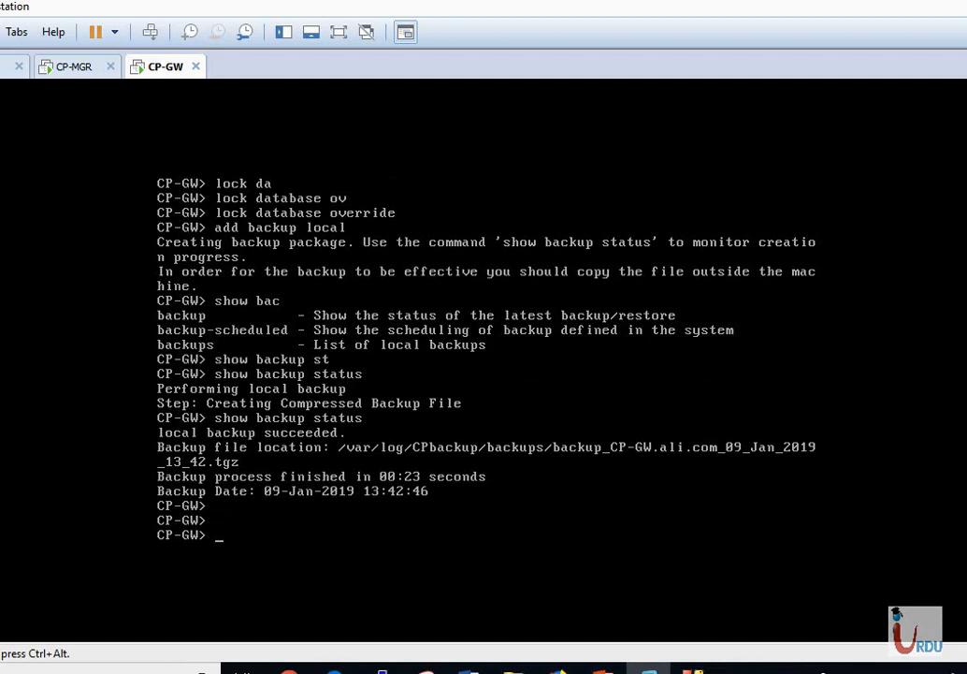
Run 'show backups', listing the new 13_42 backup (78.30 MB) beside the 13_30 one.
{"action": "key", "text": "Up"}
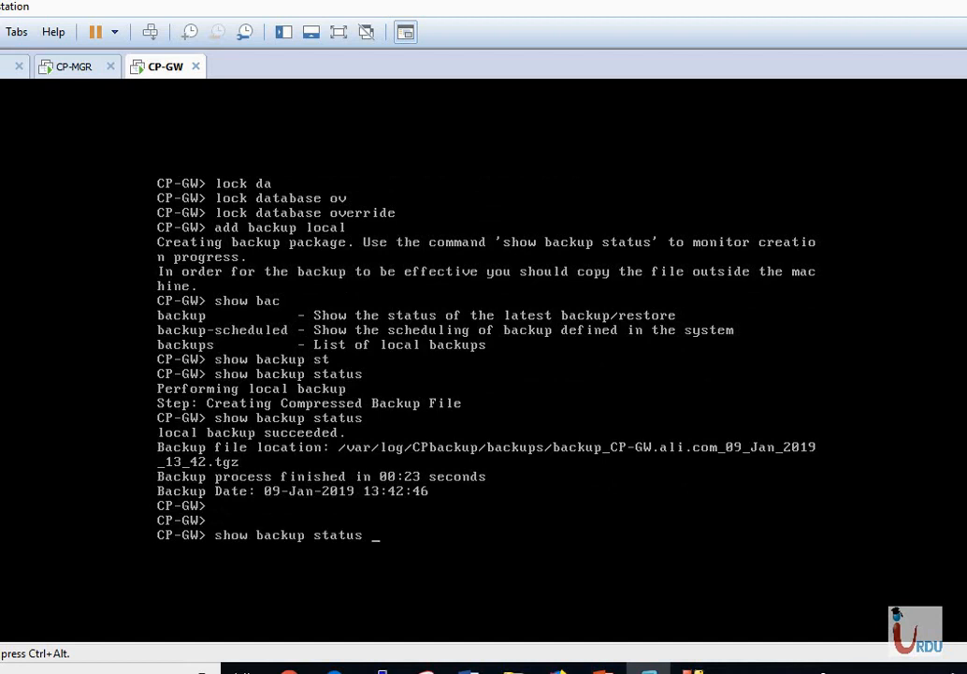
{"action": "key", "text": "Up"}
{"action": "key", "text": "Up"}
{"action": "key", "text": "Down"}
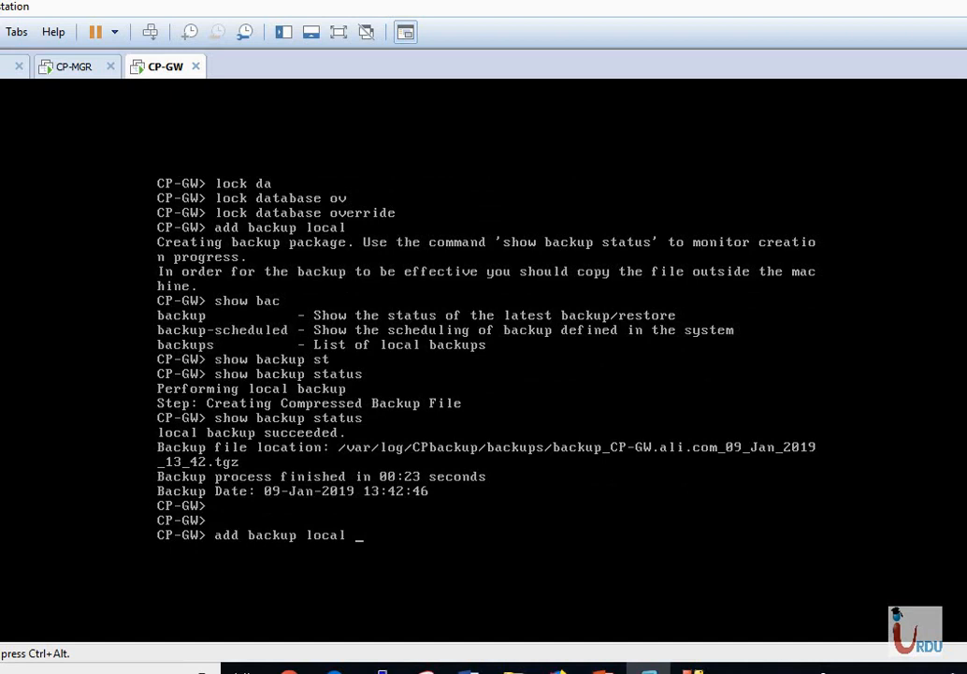
{"action": "key", "text": "Up"}
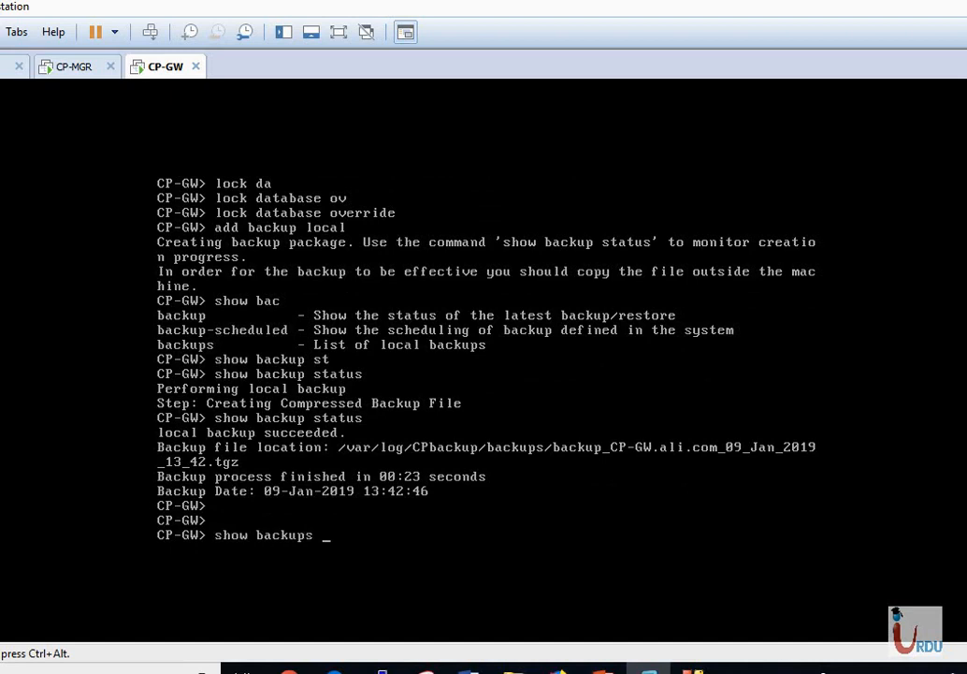
{"action": "key", "text": "Return"}
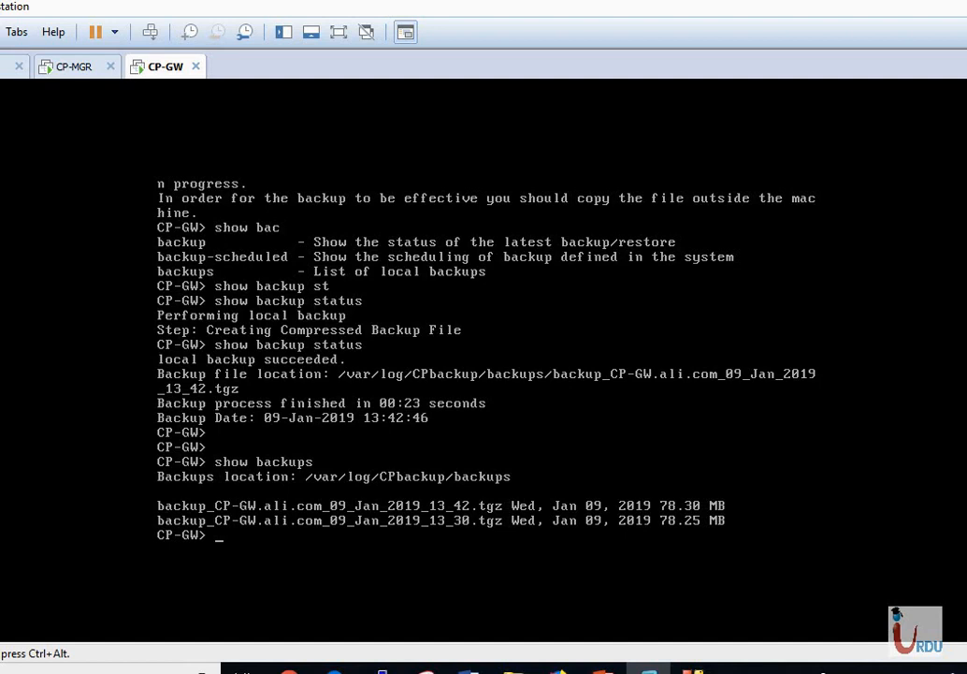
{"action": "key", "text": "ctrl+alt"}
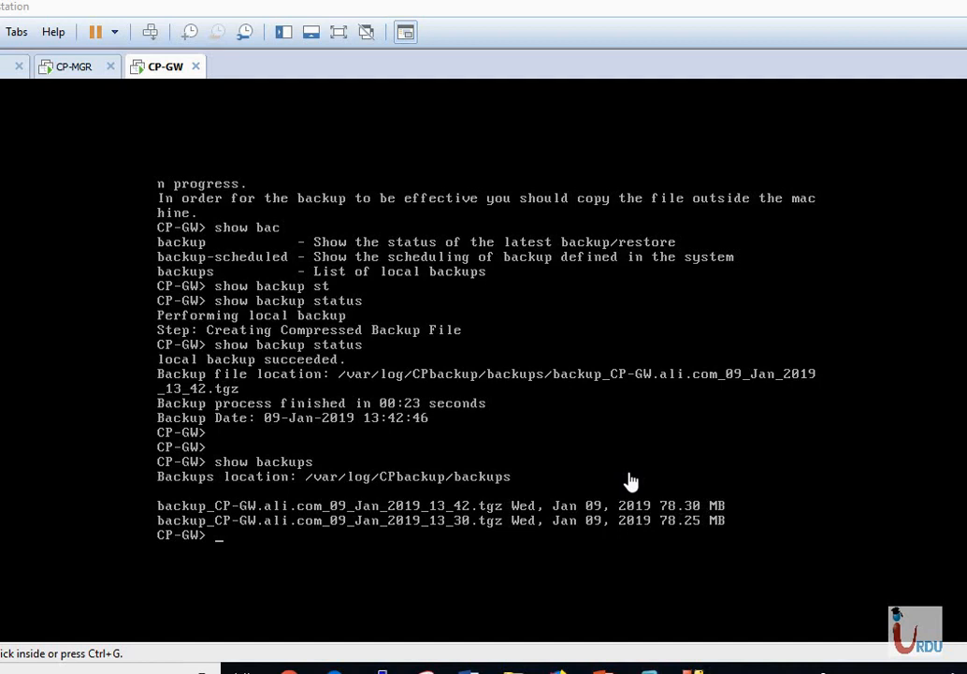
Enter 'set backup restore' without a source to see its required options.
{"action": "left_click", "coordinate": [419, 306]}
{"action": "type", "text": "set "}
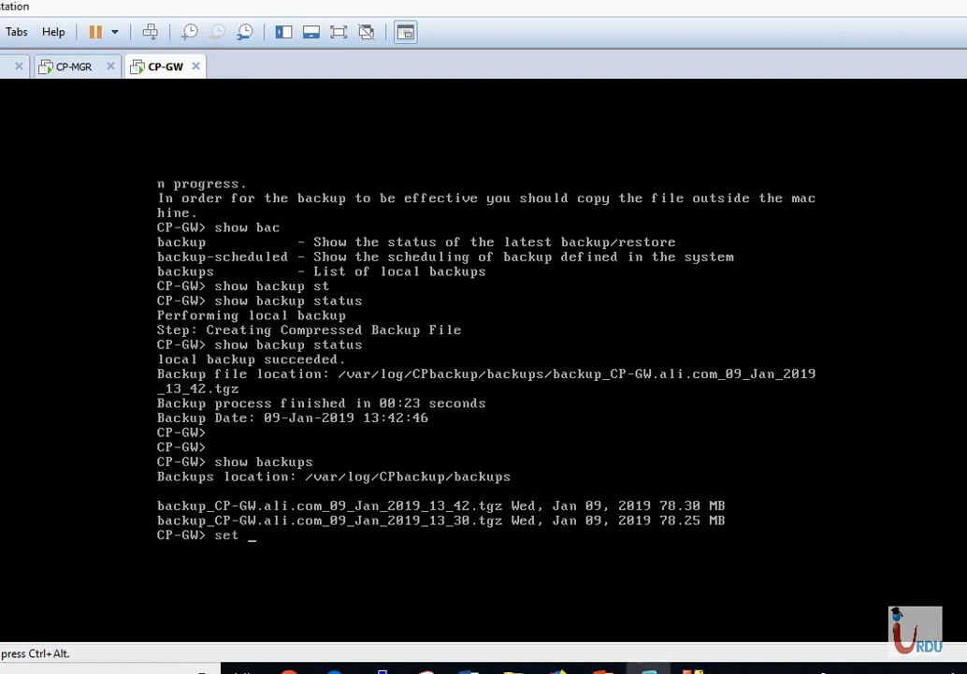
{"action": "type", "text": "b"}
{"action": "key", "text": "Tab"}
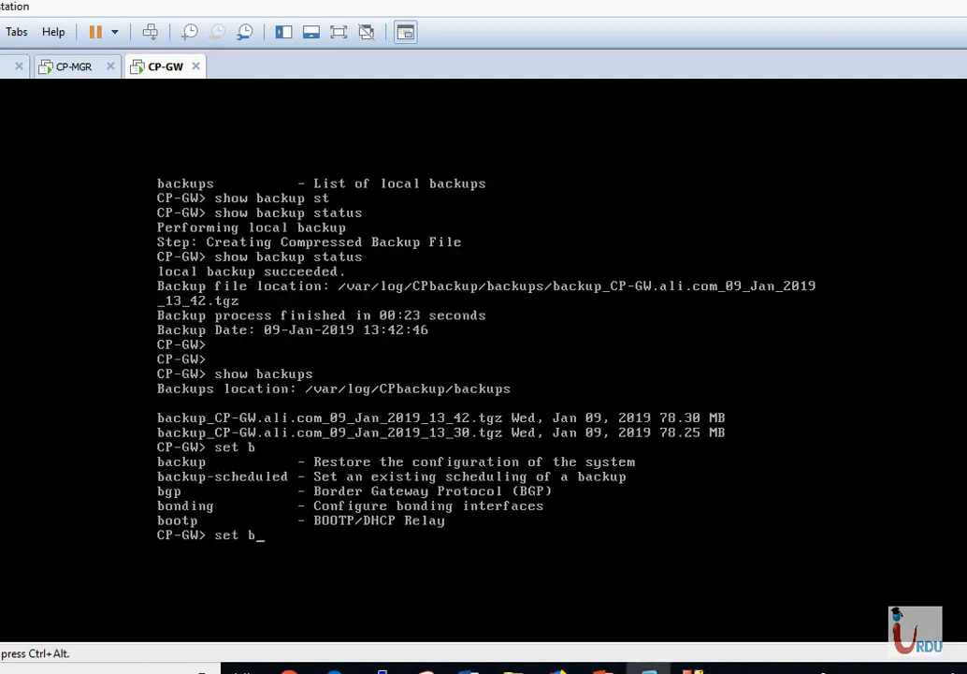
{"action": "type", "text": "a"}
{"action": "key", "text": "Tab"}
{"action": "type", "text": "r"}
{"action": "key", "text": "Tab"}
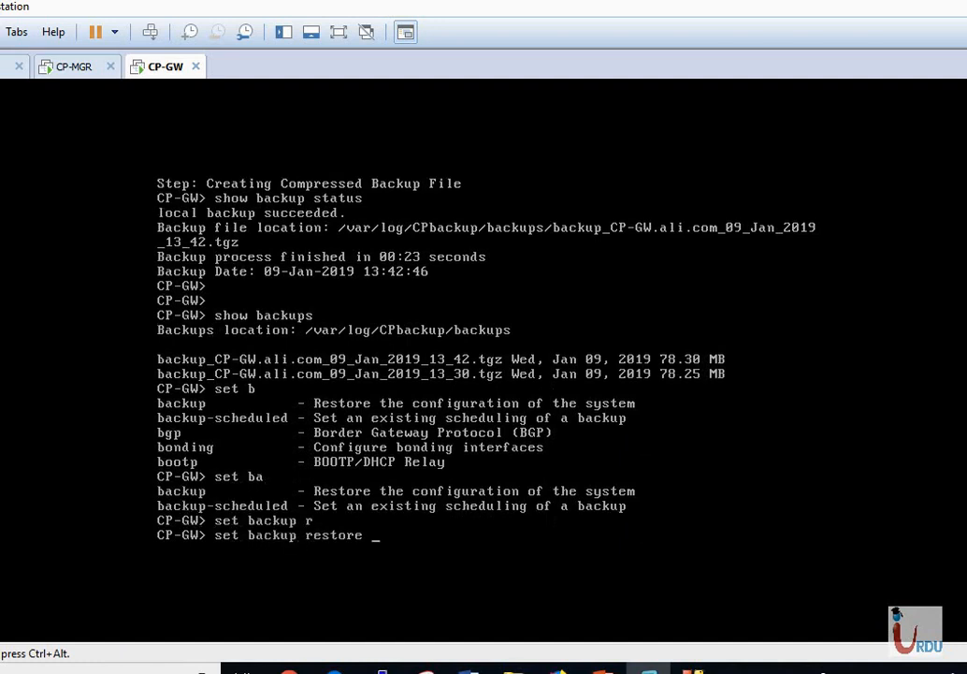
{"action": "key", "text": "Tab"}
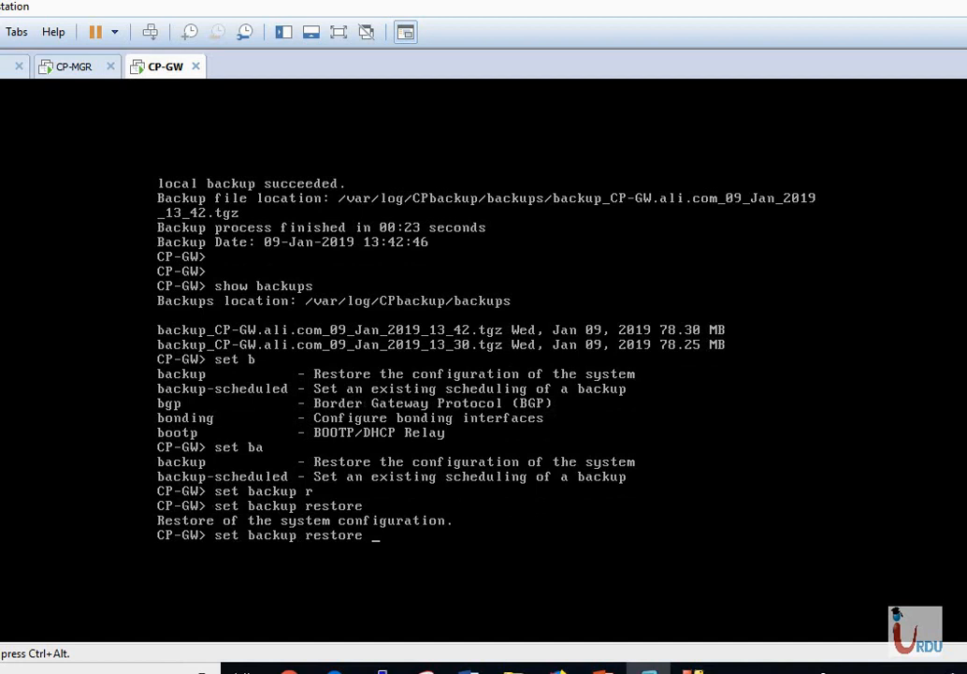
{"action": "key", "text": "Return"}
Start a local restore from backup_CP-GW.ali.com_09_Jan_2019_13_30.tgz.
{"action": "key", "text": "Up"}
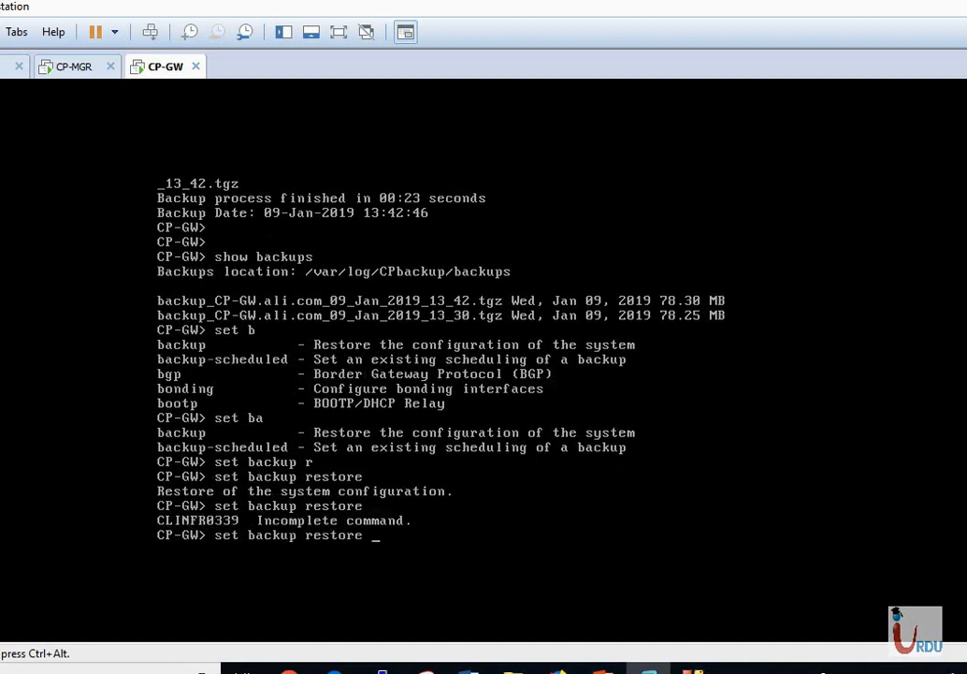
{"action": "key", "text": "Tab"}
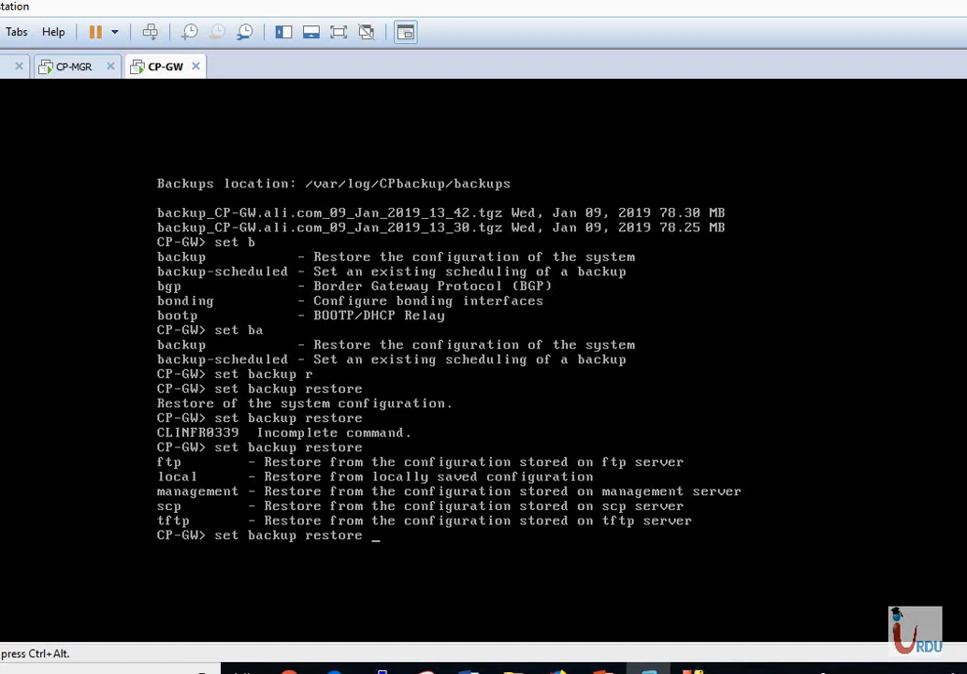
{"action": "type", "text": "lo"}
{"action": "key", "text": "Tab"}
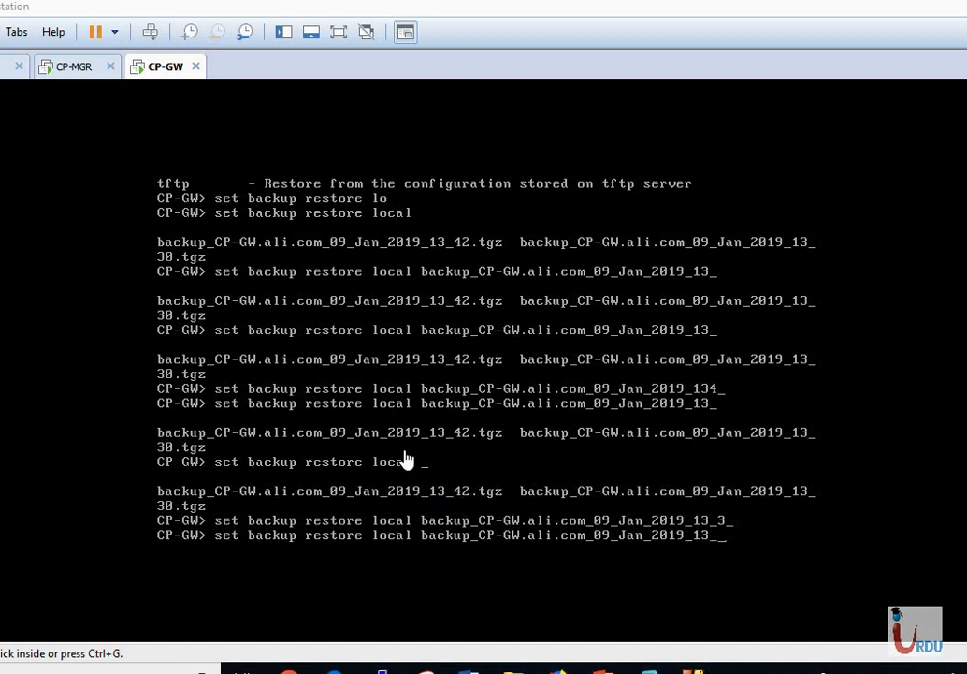
{"action": "left_click", "coordinate": [552, 499]}
{"action": "type", "text": "3"}
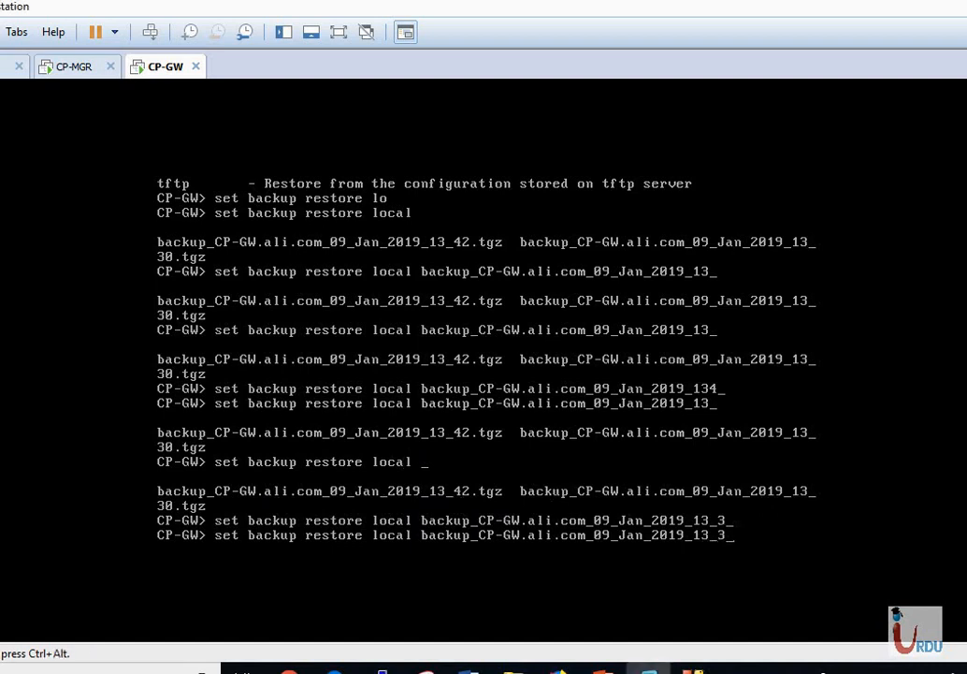
{"action": "key", "text": "Tab"}
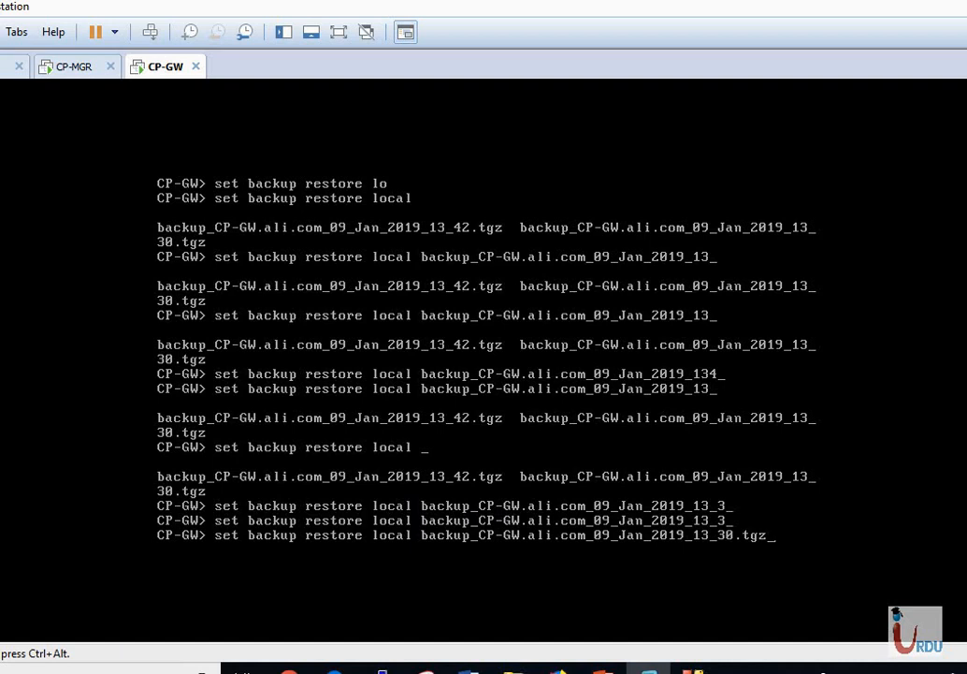
{"action": "key", "text": "Return"}
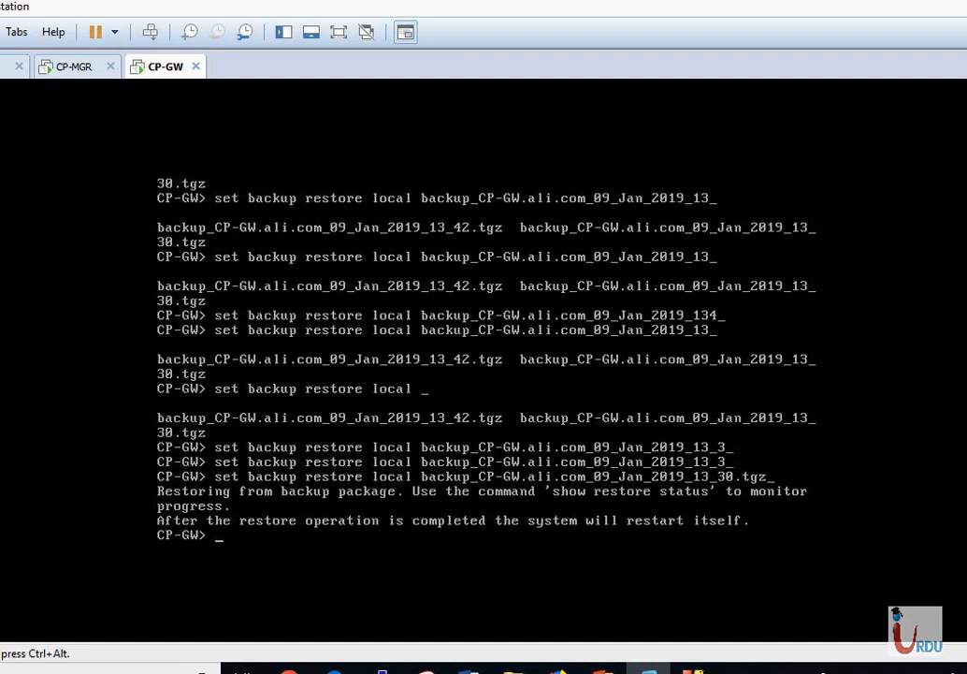
{"action": "key", "text": "ctrl+alt"}
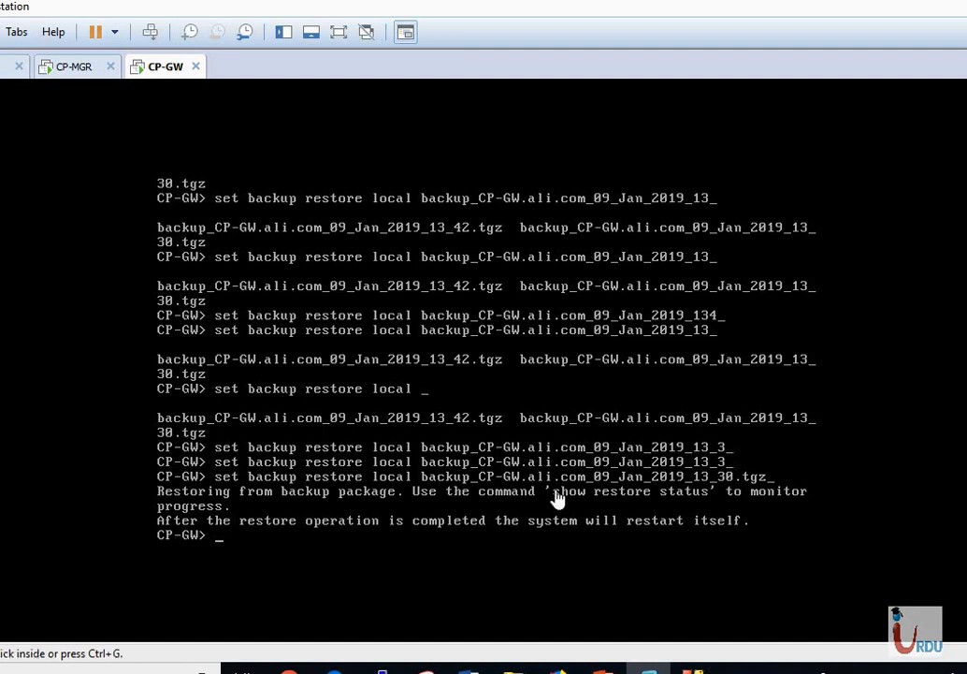